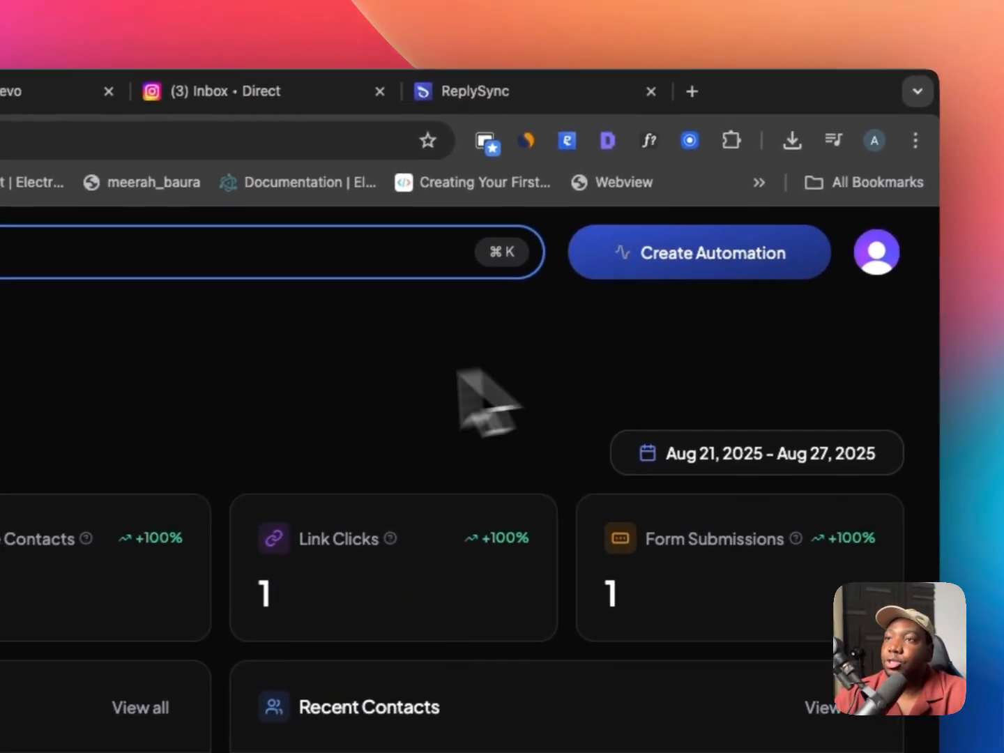
# - Start creating a new automation
pyautogui.click(717, 266)
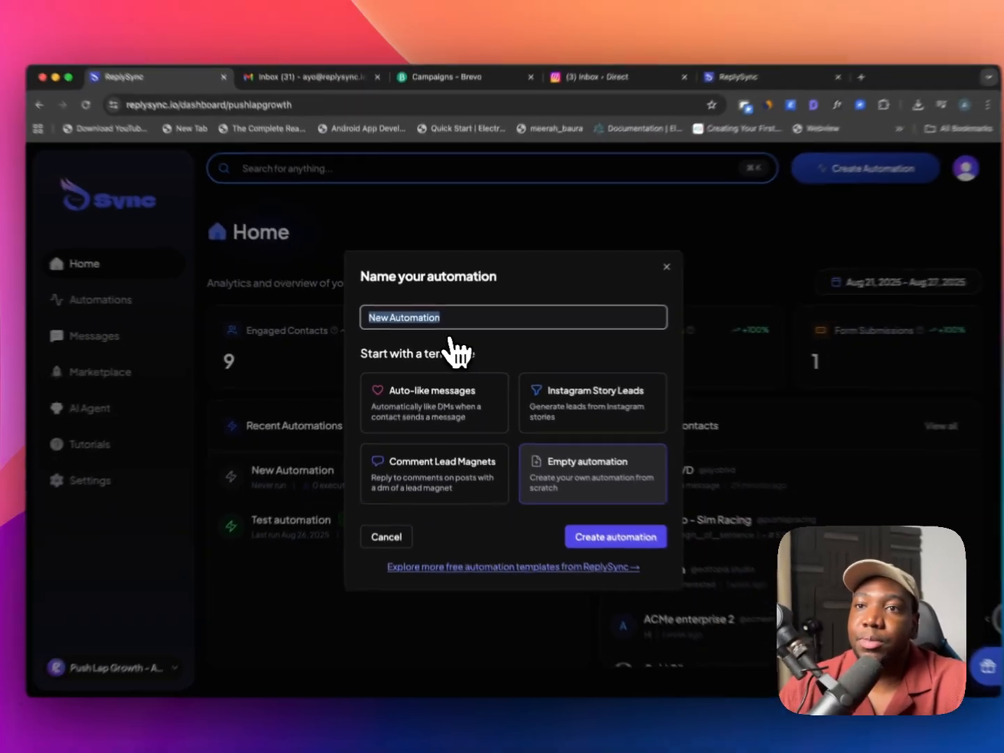
pyautogui.write('Testing')
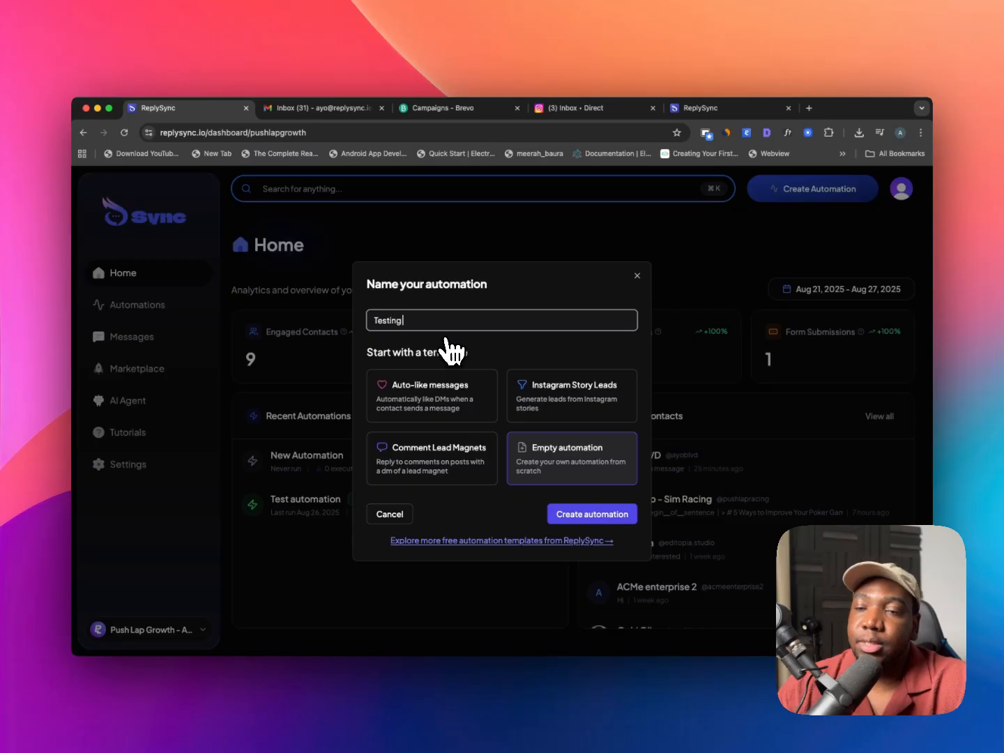
pyautogui.press('BackSpace')
pyautogui.press('BackSpace')
pyautogui.press('BackSpace')
pyautogui.press('BackSpace')
pyautogui.press('BackSpace')
pyautogui.press('BackSpace')
pyautogui.press('BackSpace')
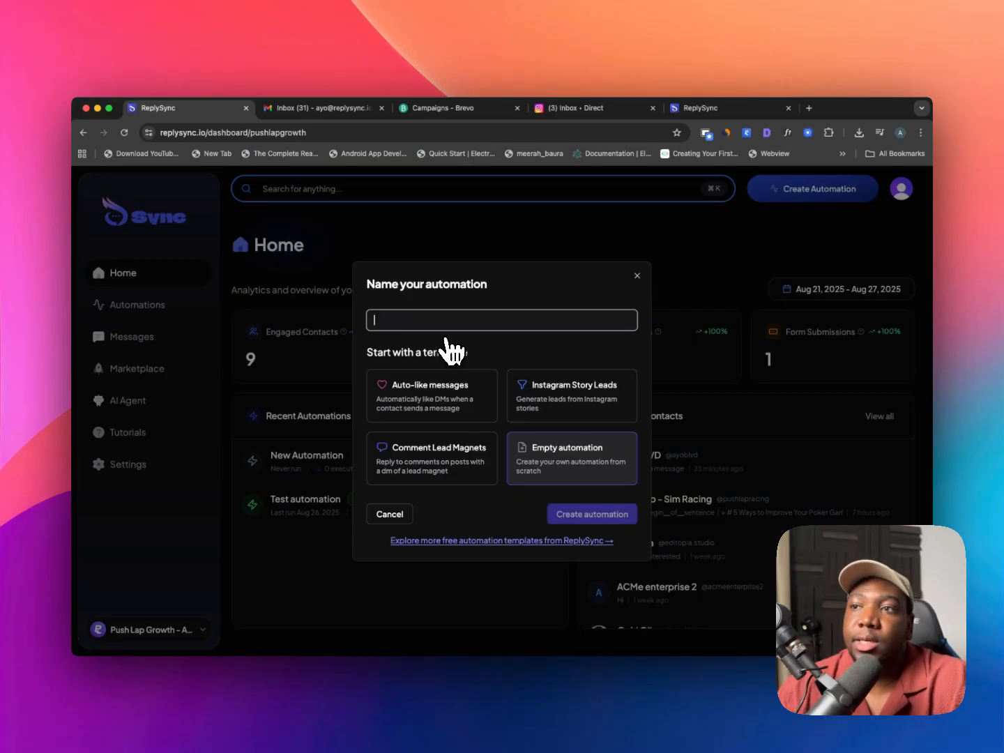
pyautogui.write('So')
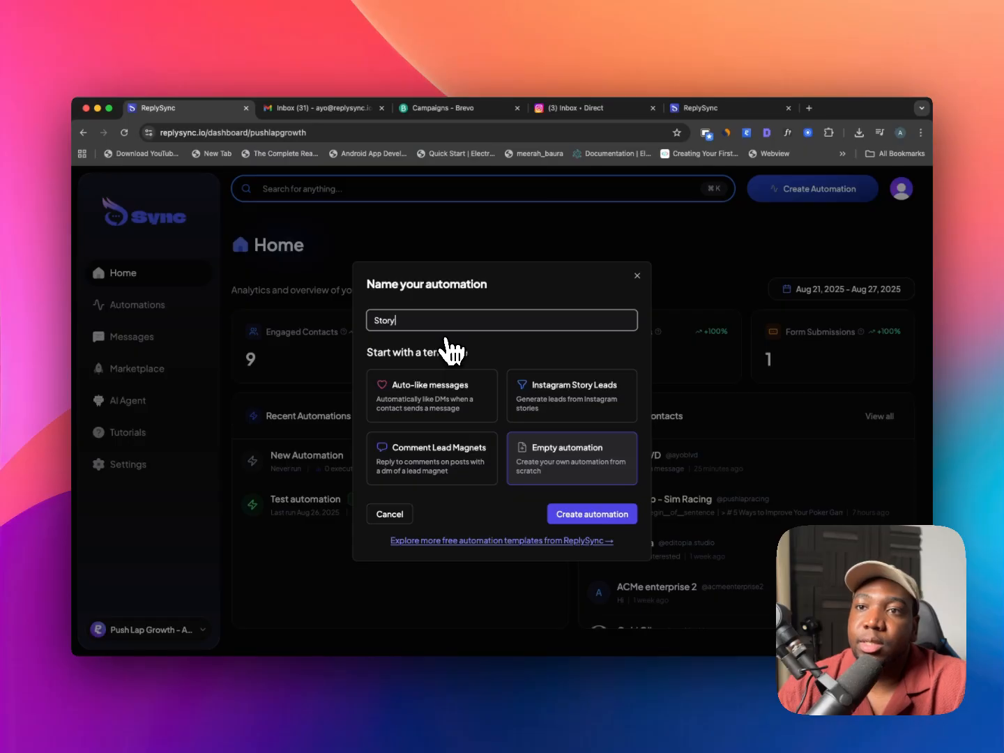
pyautogui.press('BackSpace')
pyautogui.press('BackSpace')
pyautogui.press('BackSpace')
pyautogui.press('BackSpace')
pyautogui.press('BackSpace')
# - Name the new automation "DM reply automation"
pyautogui.write('DM')
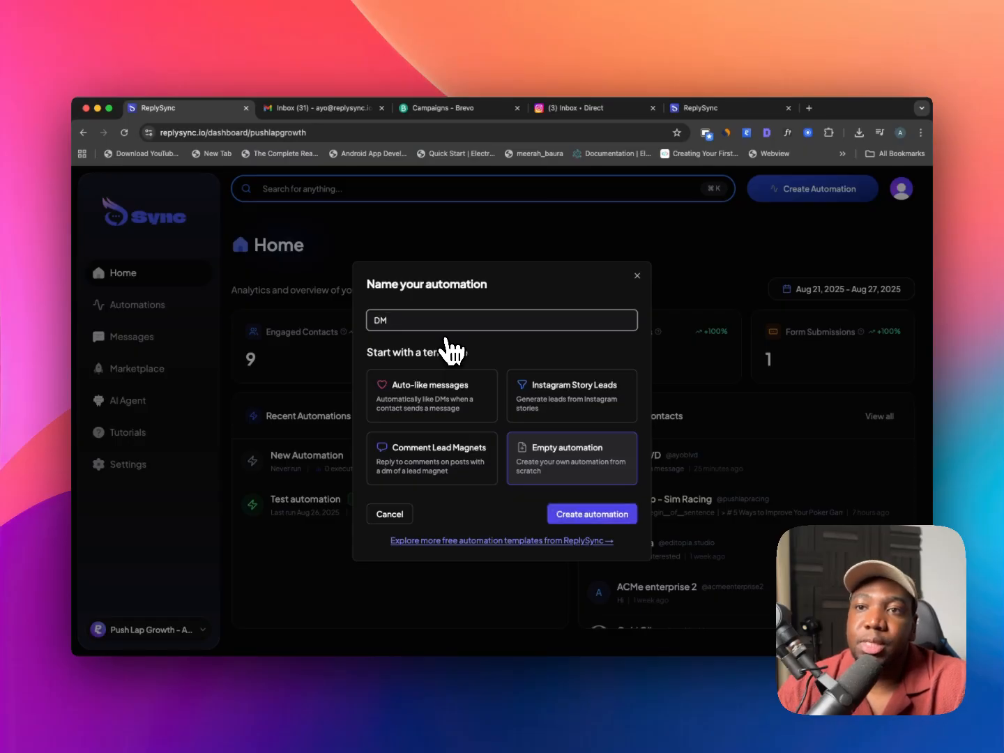
pyautogui.write(' reply automation')
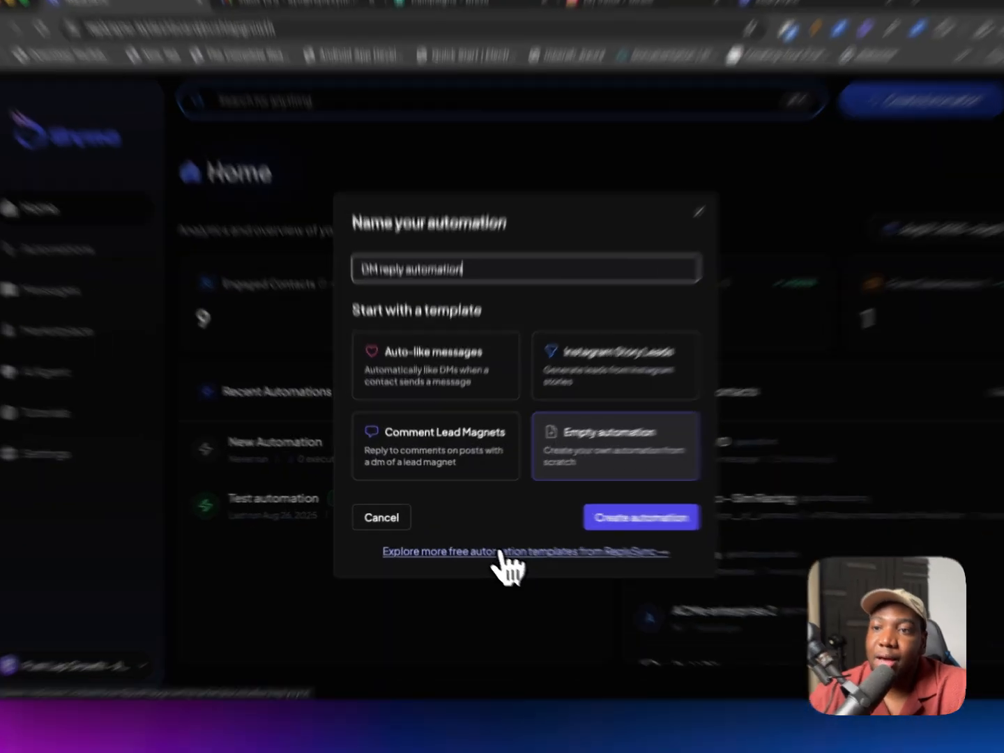
# - View ReplySync's free automation templates in a separate browser tab, and close that tab to return to the naming dialog
pyautogui.rightClick(488, 541)
pyautogui.click(583, 589)
pyautogui.click(447, 87)
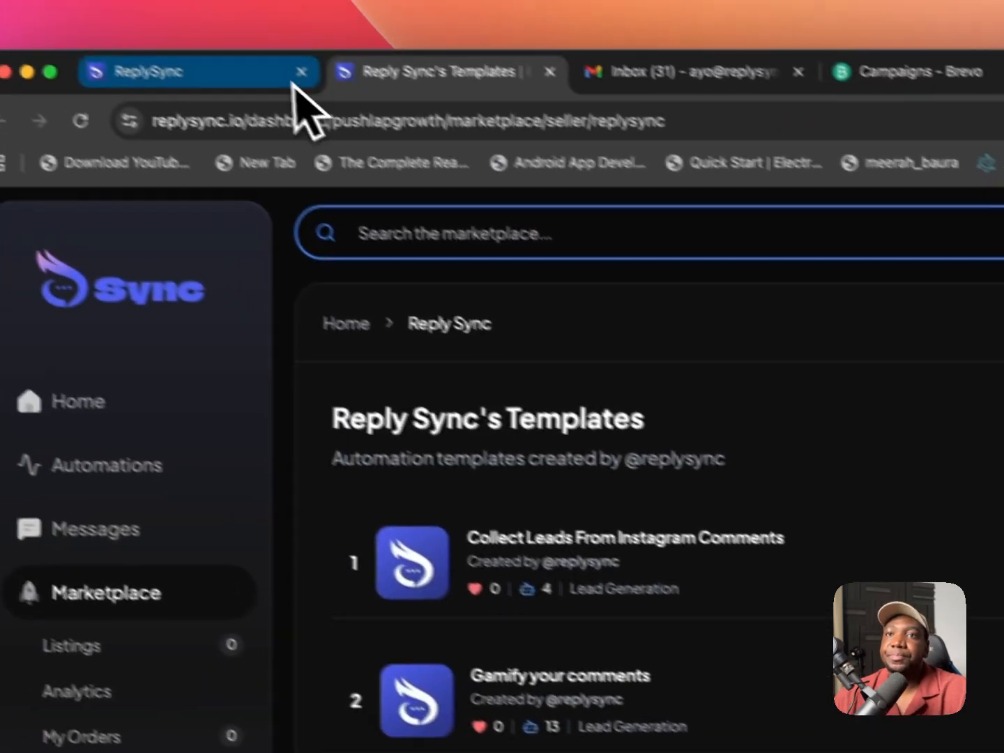
pyautogui.click(293, 84)
pyautogui.click(595, 94)
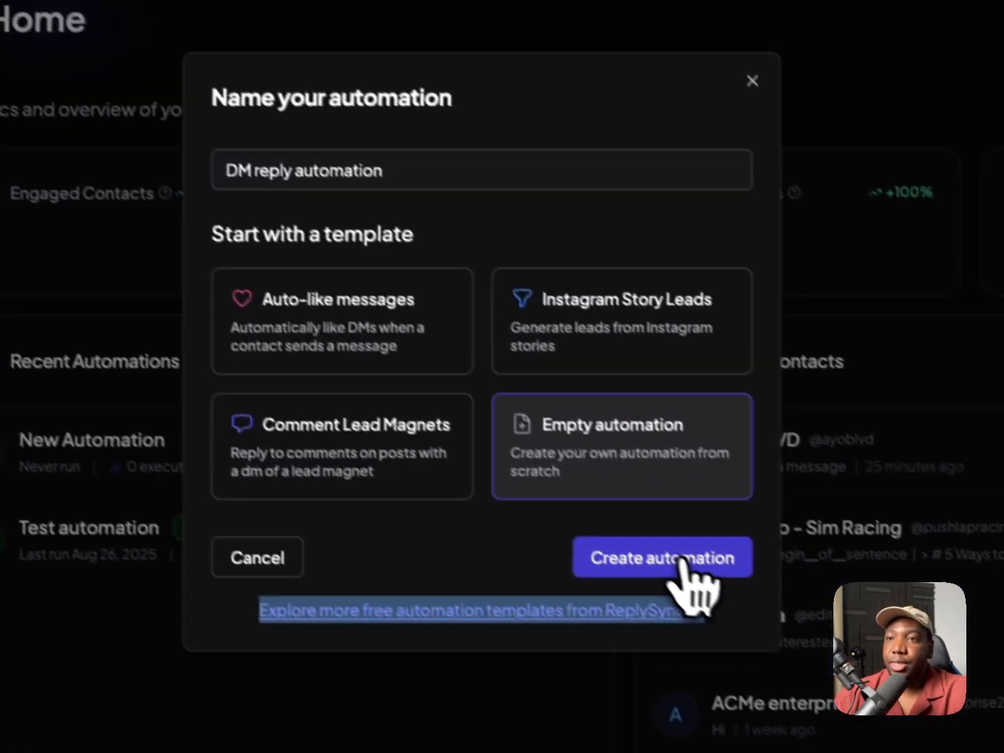
# - Create the automation from the Empty automation template and turn on Show Results in its editor
pyautogui.click(656, 544)
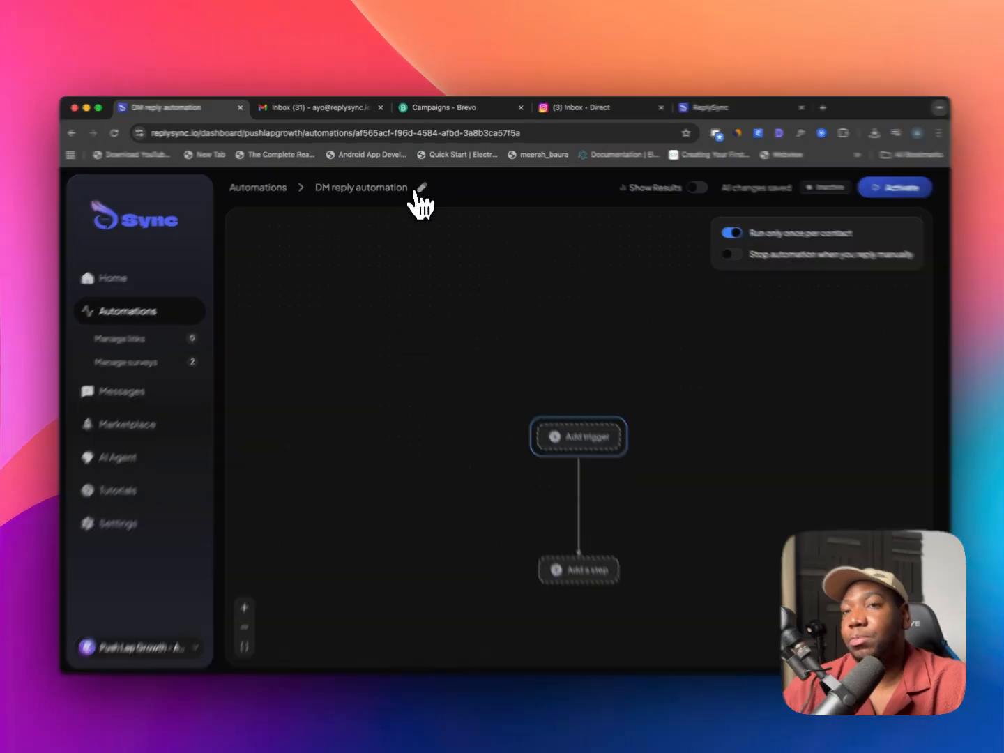
pyautogui.click(419, 189)
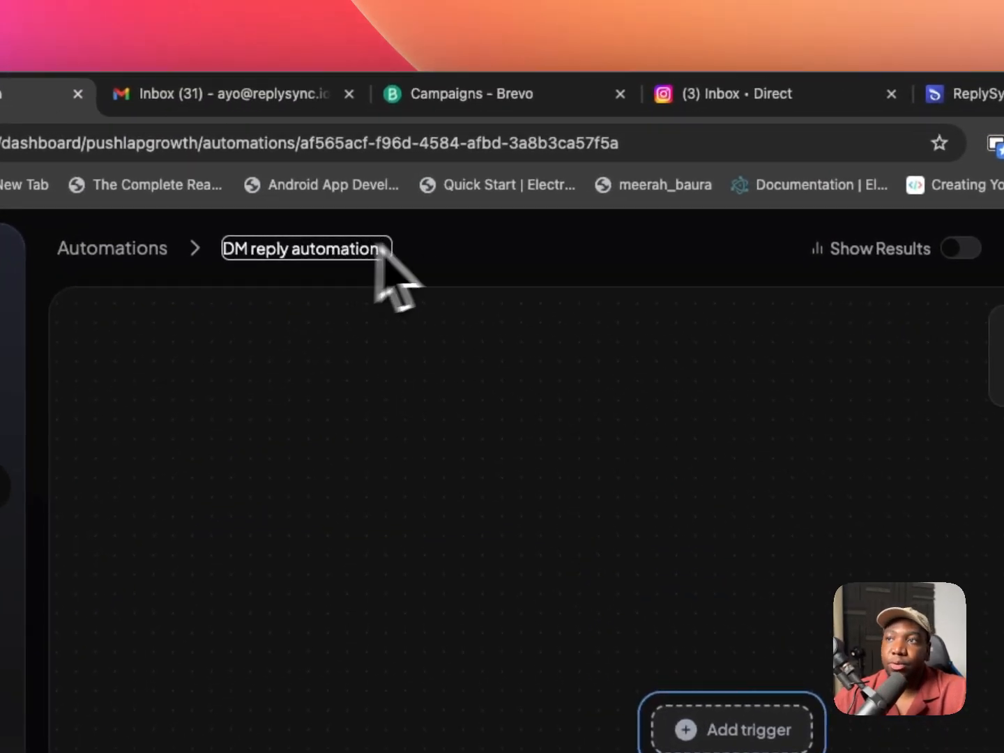
pyautogui.click(486, 241)
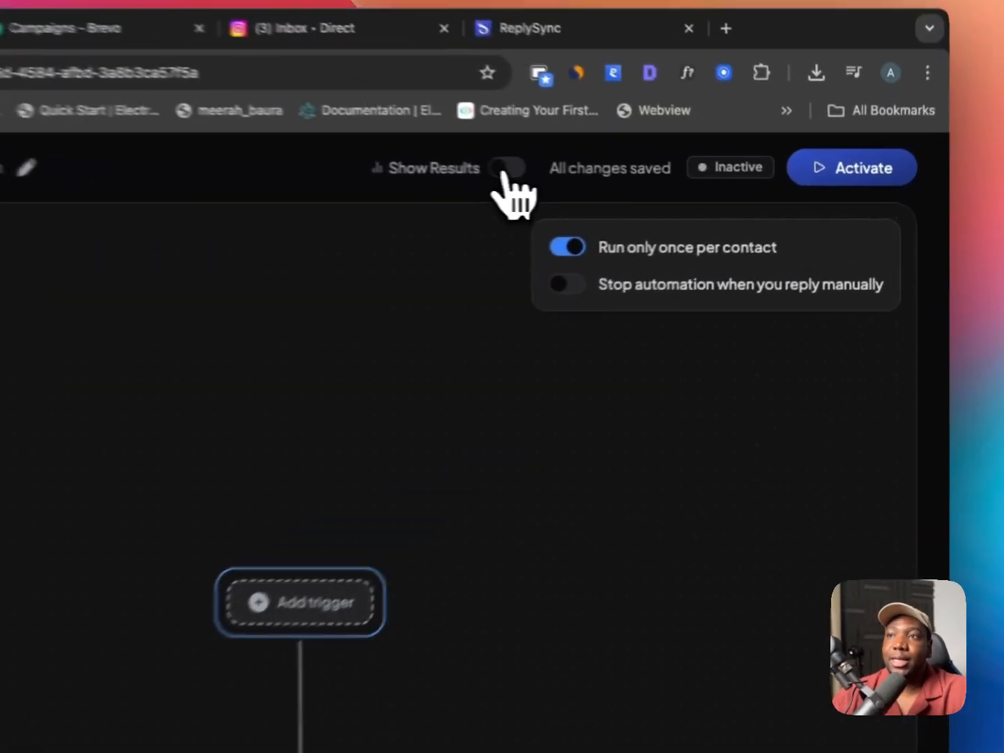
pyautogui.click(687, 186)
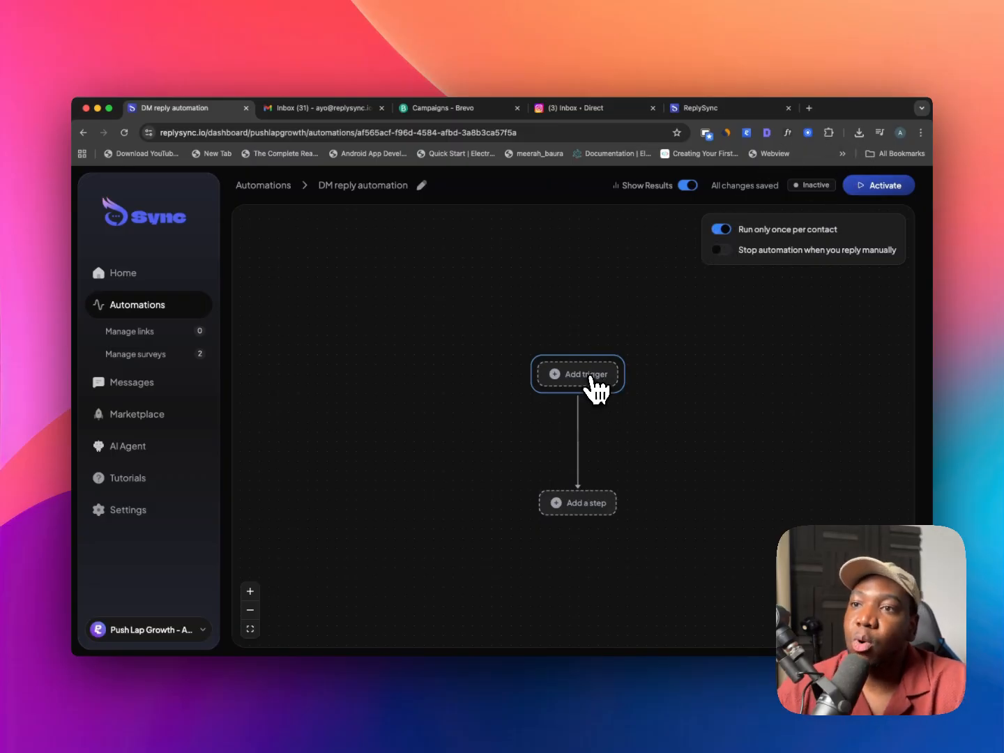
# - Add a "Someone sends you a DM" trigger to the automation
pyautogui.scroll(5, 592, 379)
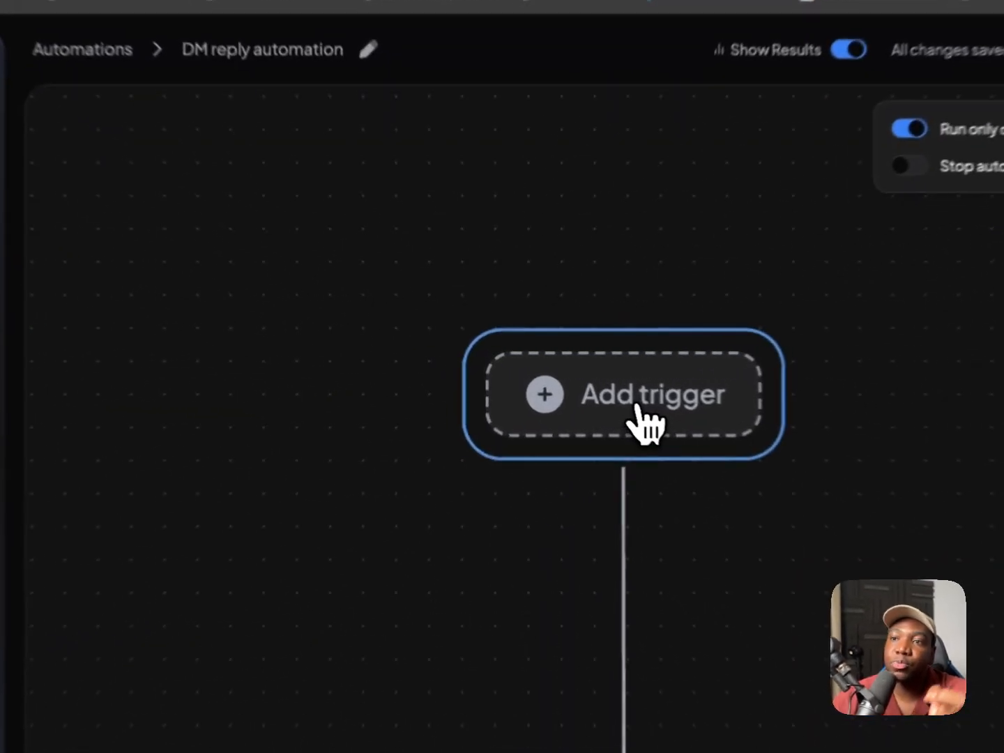
pyautogui.click(576, 391)
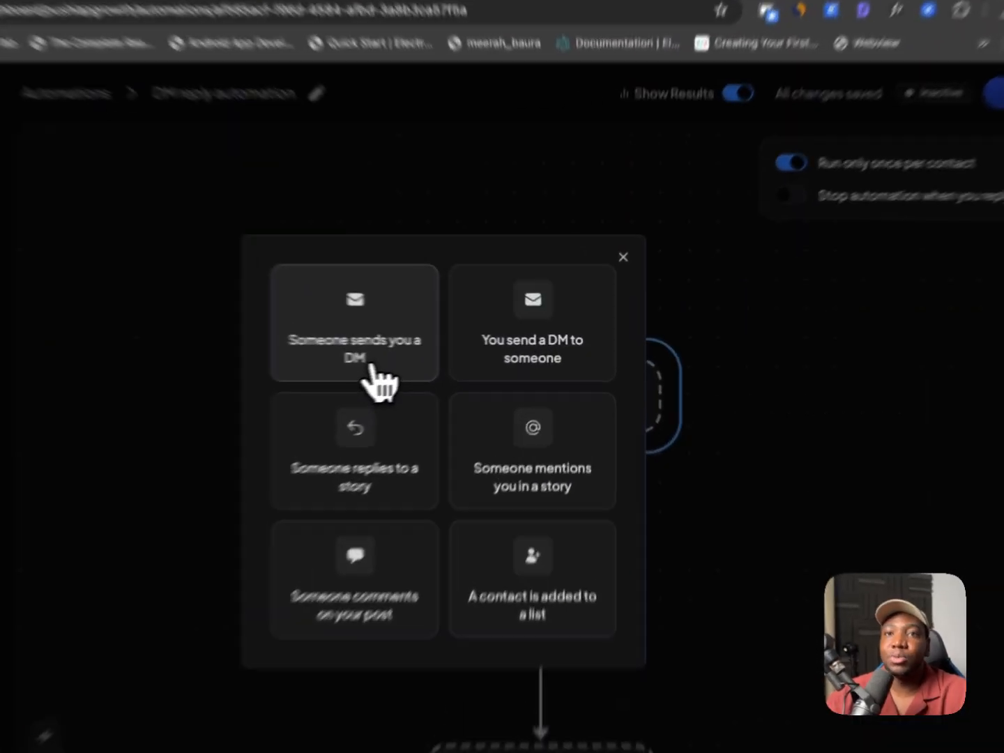
pyautogui.click(457, 359)
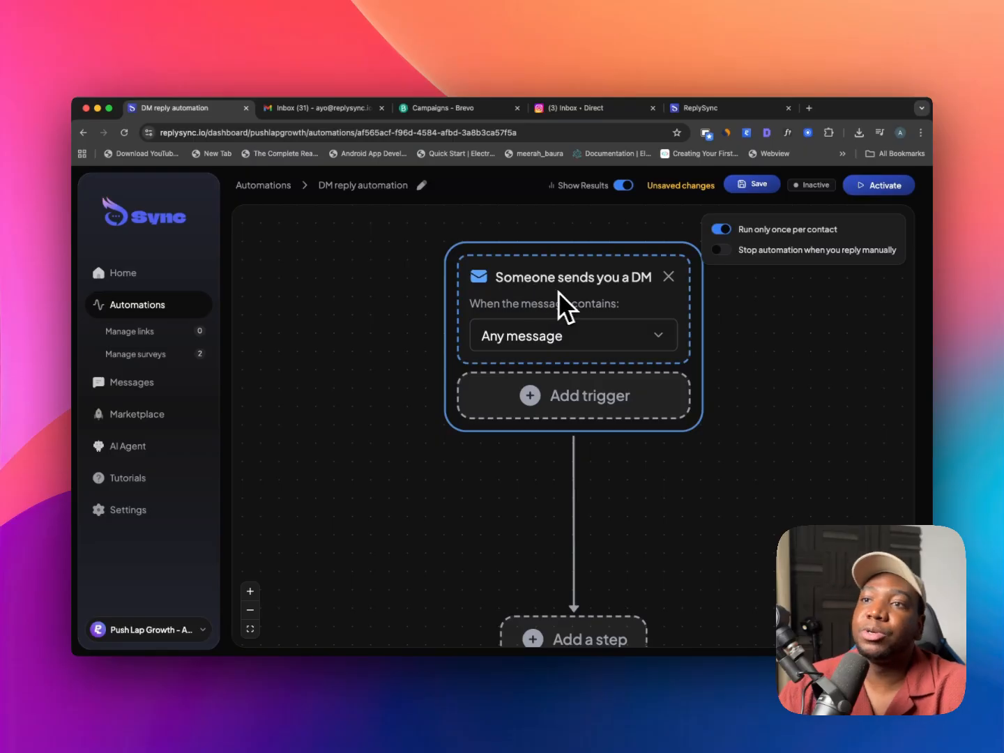
# - Limit the "Someone sends you a DM" trigger to specific keywords and add the keywords "pizza" and "test"
pyautogui.click(608, 335)
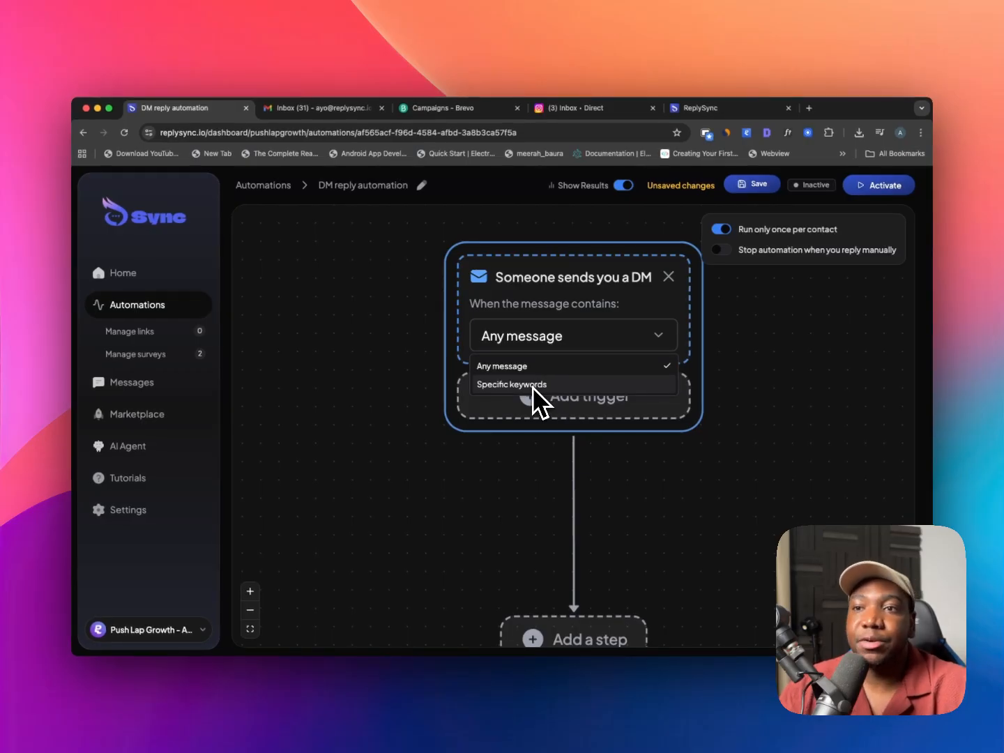
pyautogui.click(532, 385)
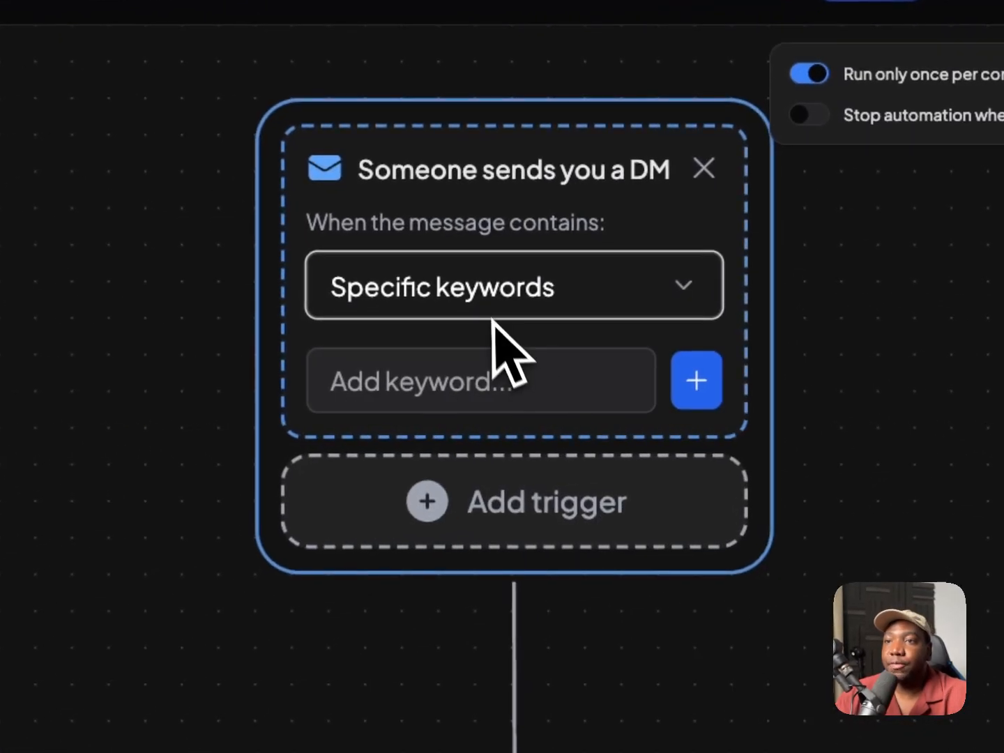
pyautogui.click(416, 384)
pyautogui.write('pizza')
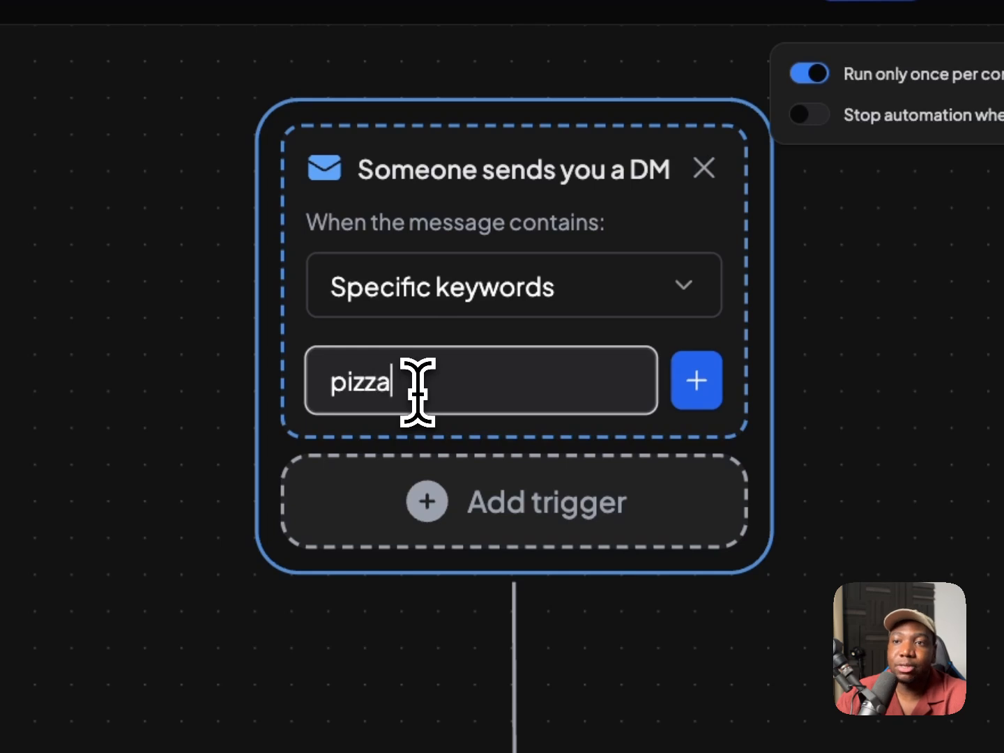
pyautogui.press('Return')
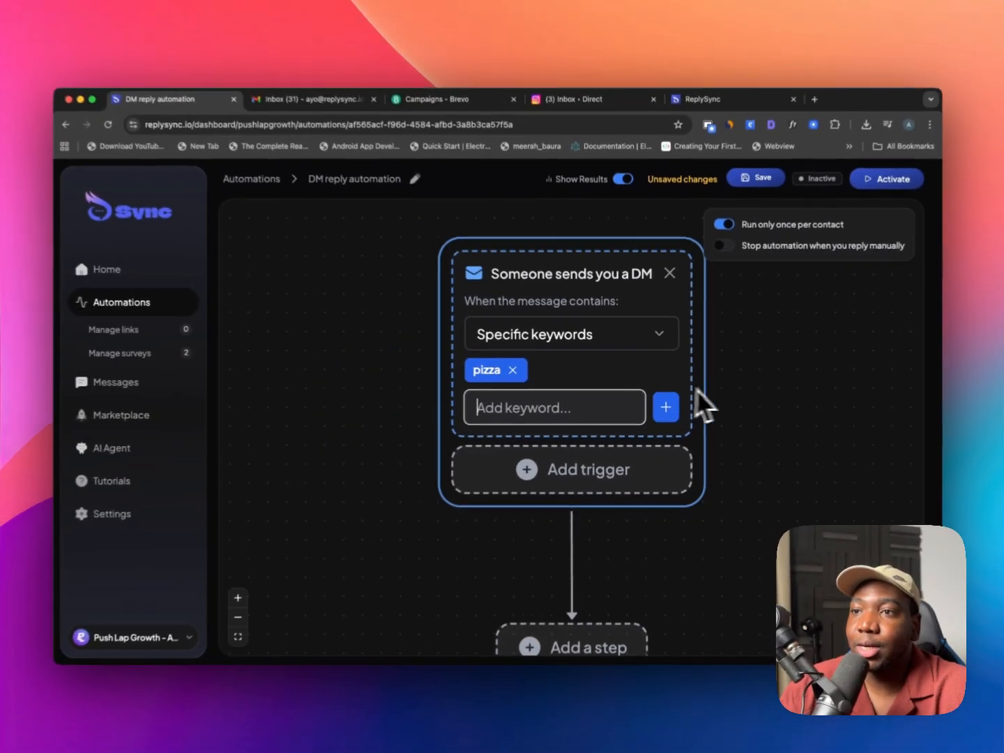
pyautogui.write('test')
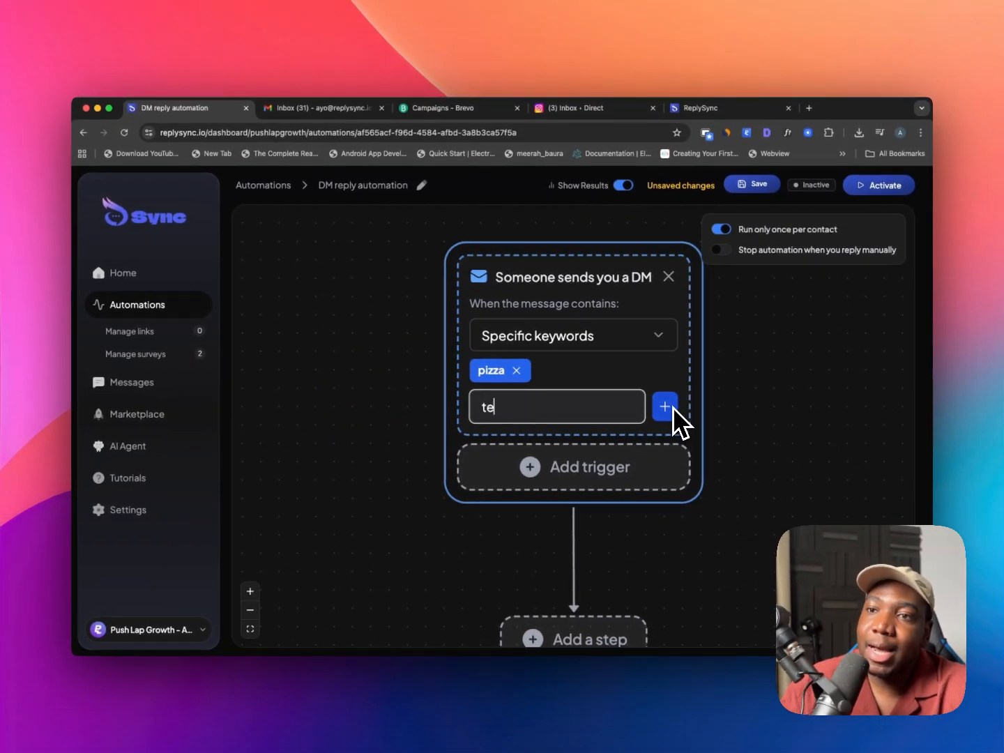
pyautogui.click(674, 408)
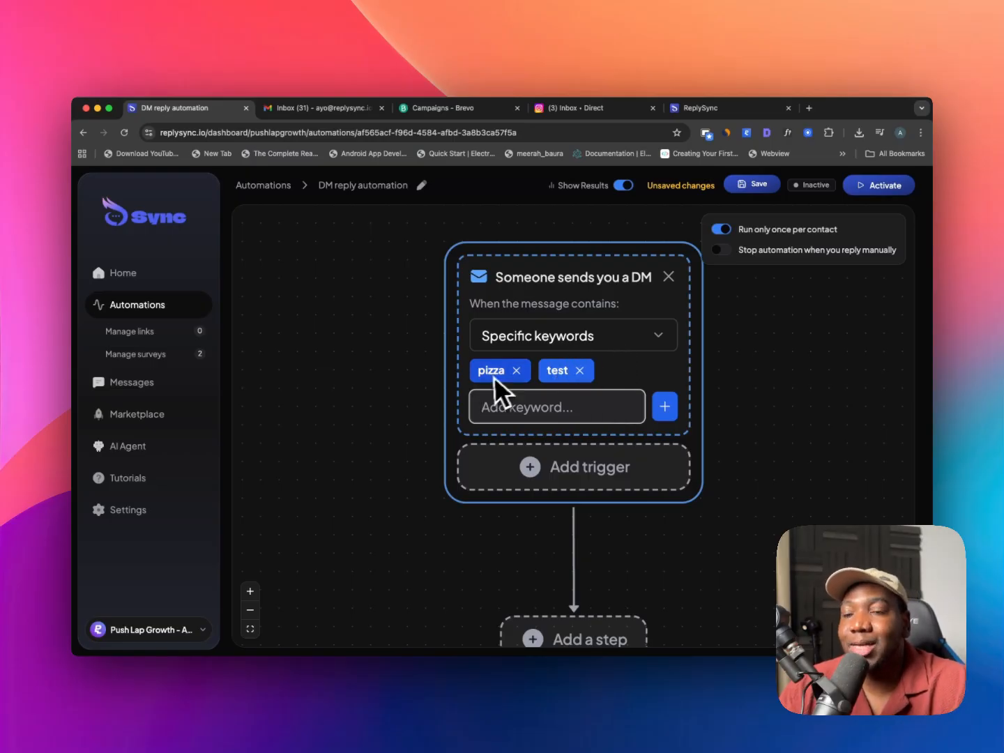
# - Add a "You send a DM to someone" trigger as a second trigger and remove it again
pyautogui.scroll(-4, 573, 396)
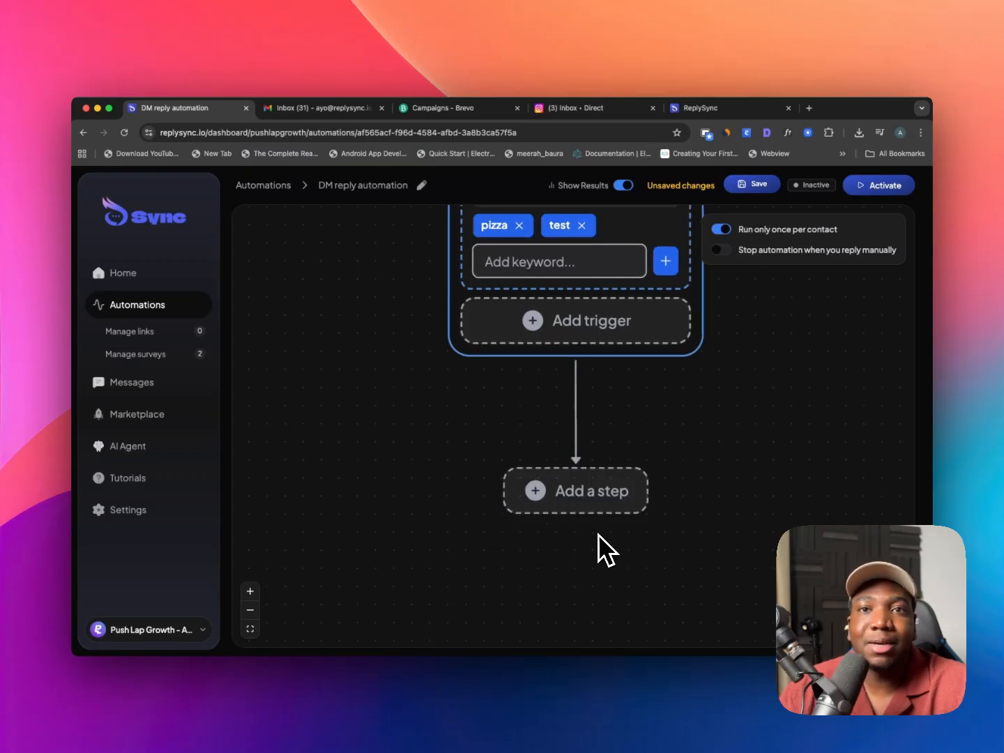
pyautogui.scroll(3, 599, 536)
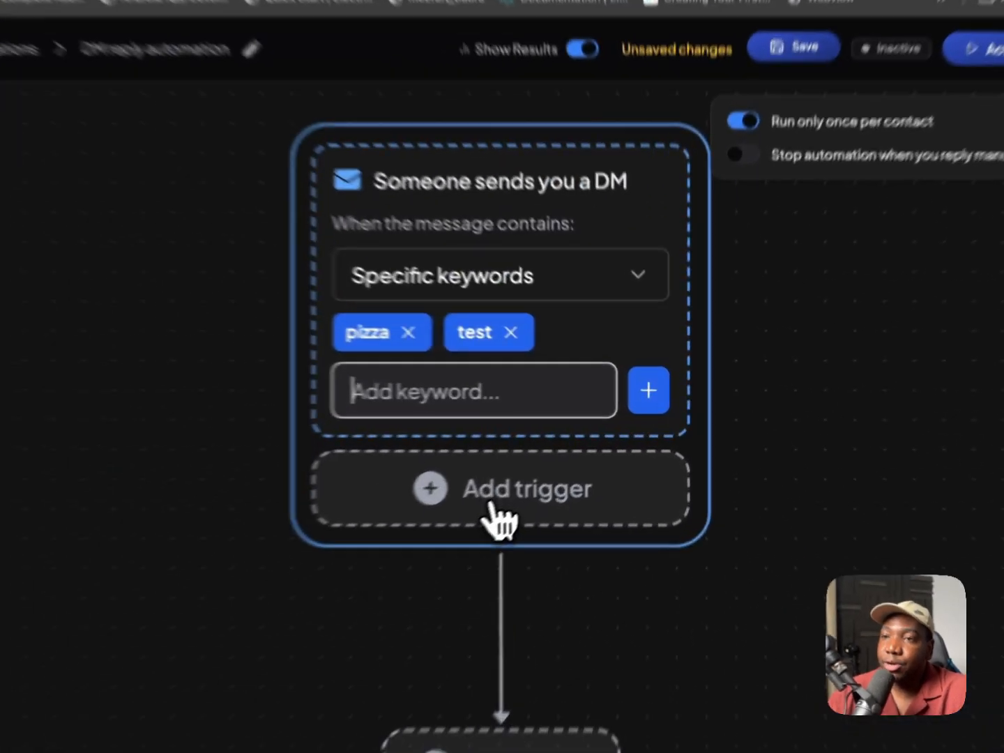
pyautogui.click(576, 460)
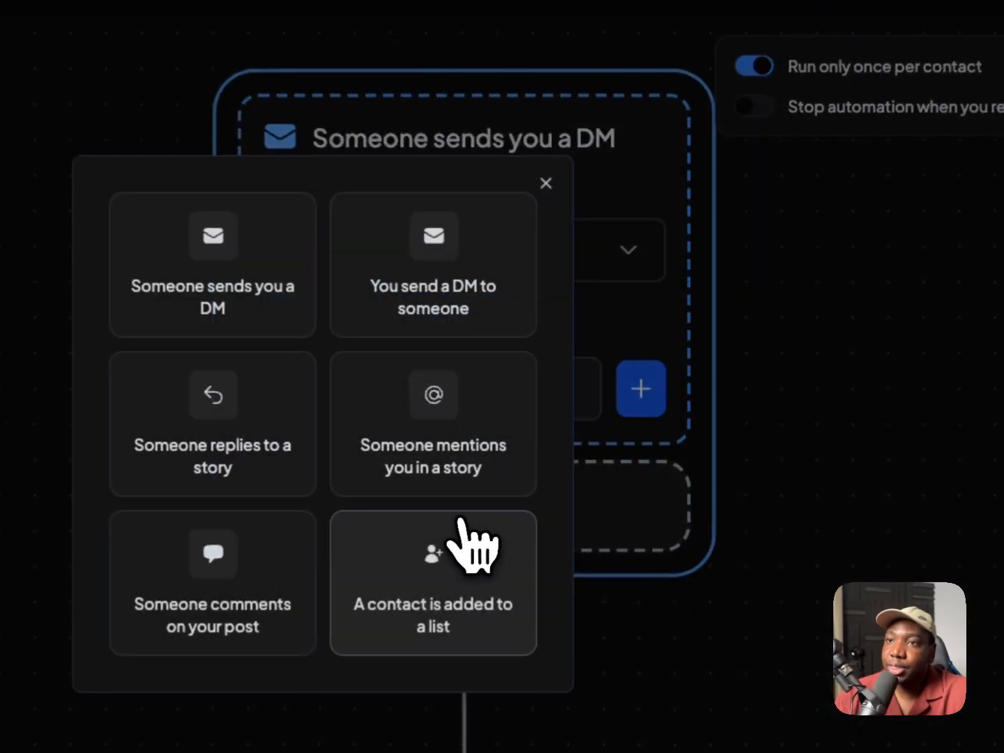
pyautogui.click(453, 313)
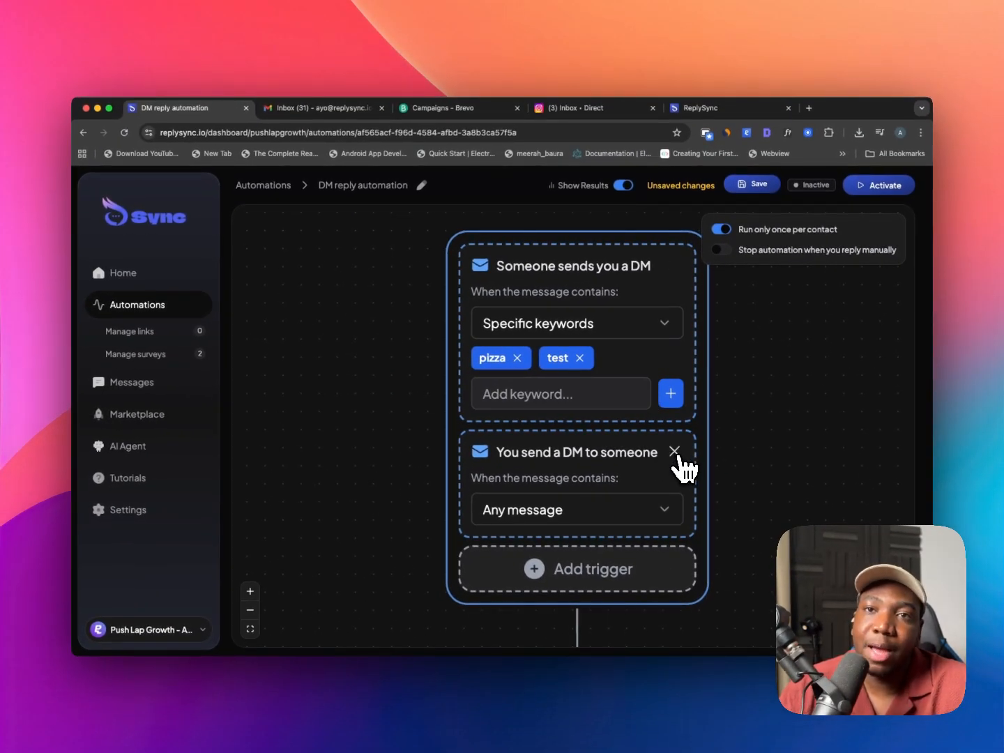
pyautogui.click(676, 452)
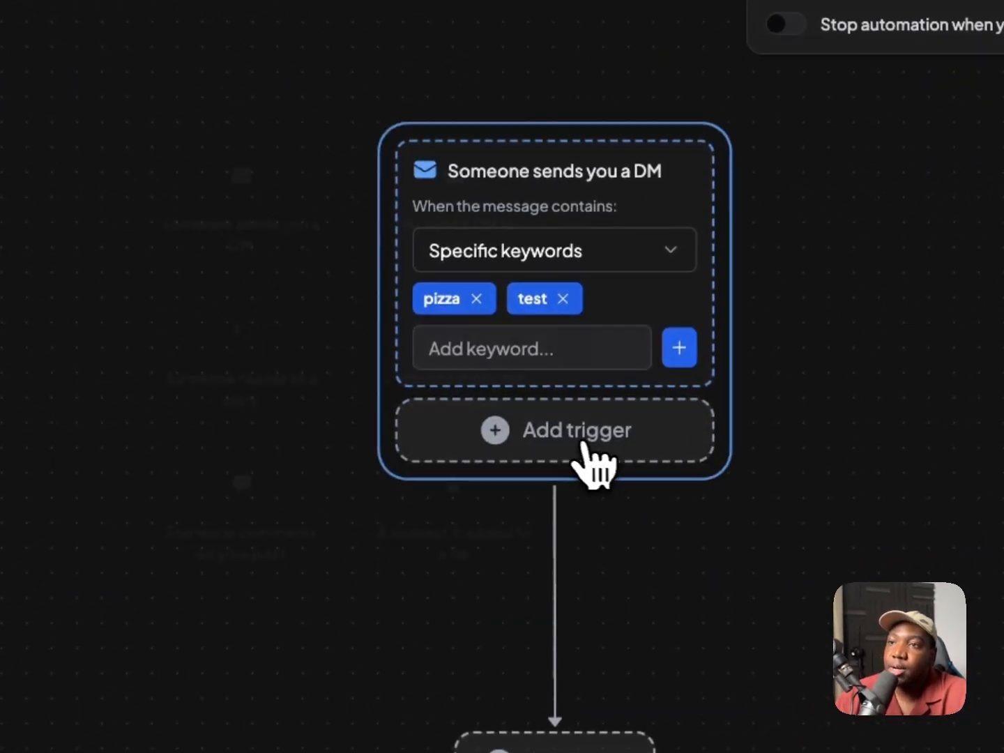
# - Add a "Someone replies to a story" trigger limited to specific keywords, with the keyword "pizza"
pyautogui.click(590, 449)
pyautogui.click(252, 373)
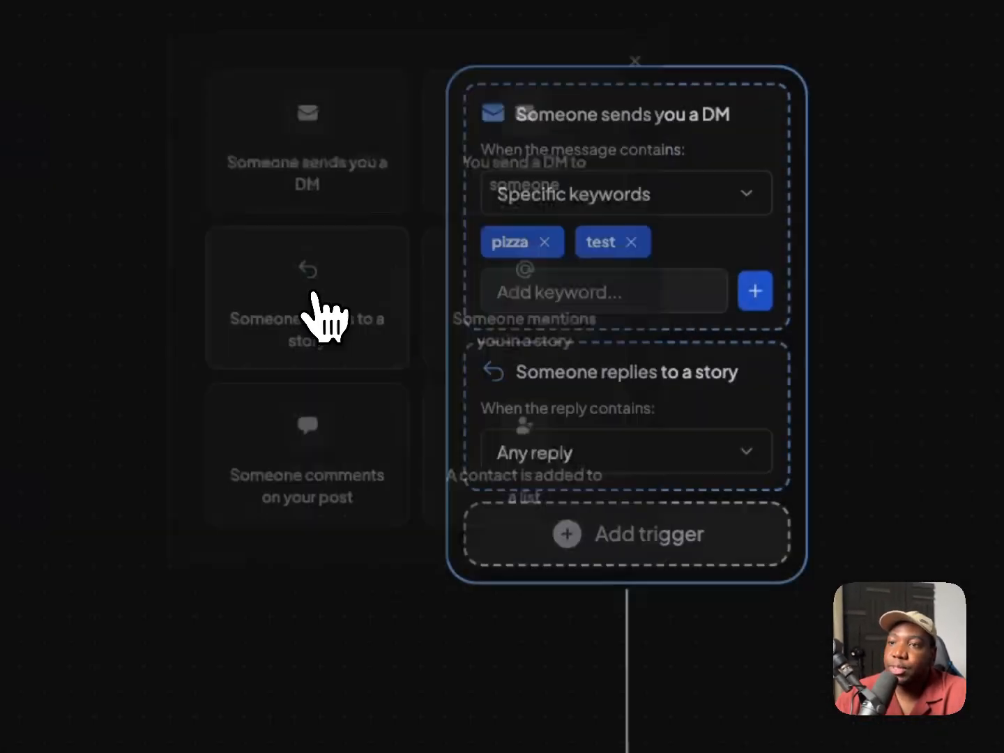
pyautogui.click(557, 464)
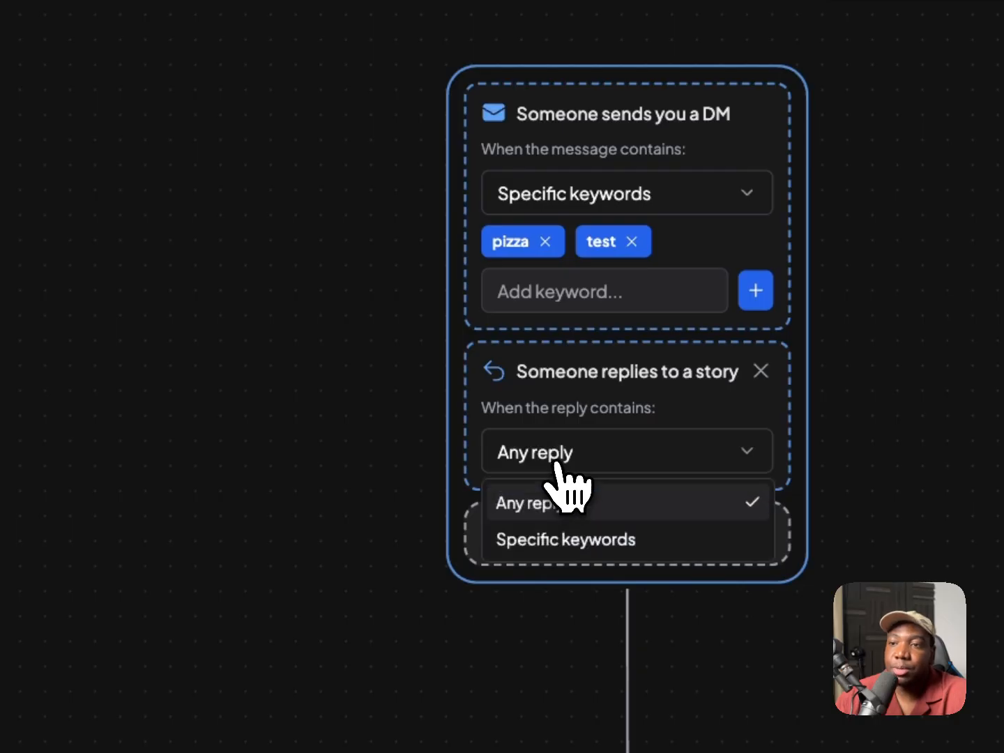
pyautogui.click(588, 460)
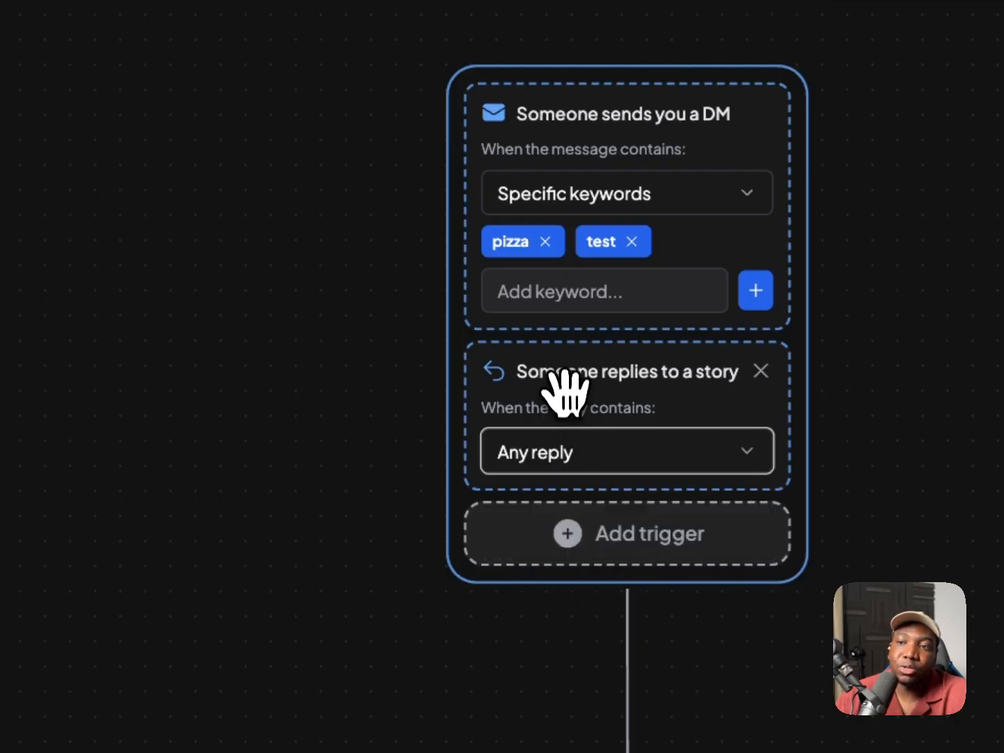
pyautogui.click(566, 453)
pyautogui.click(555, 551)
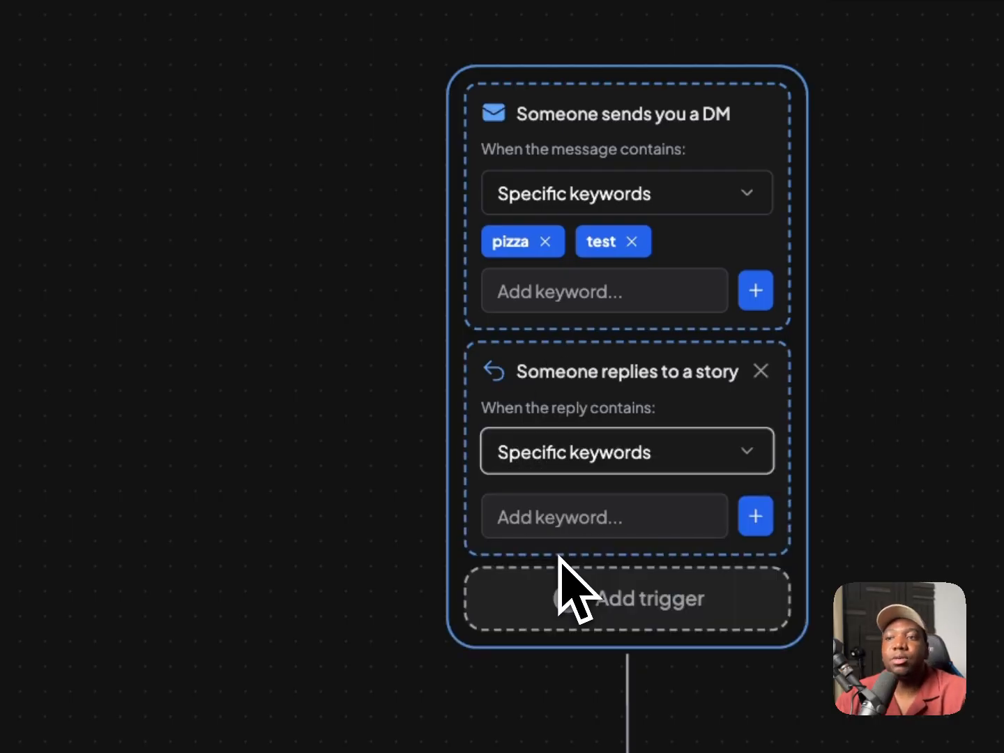
pyautogui.click(576, 518)
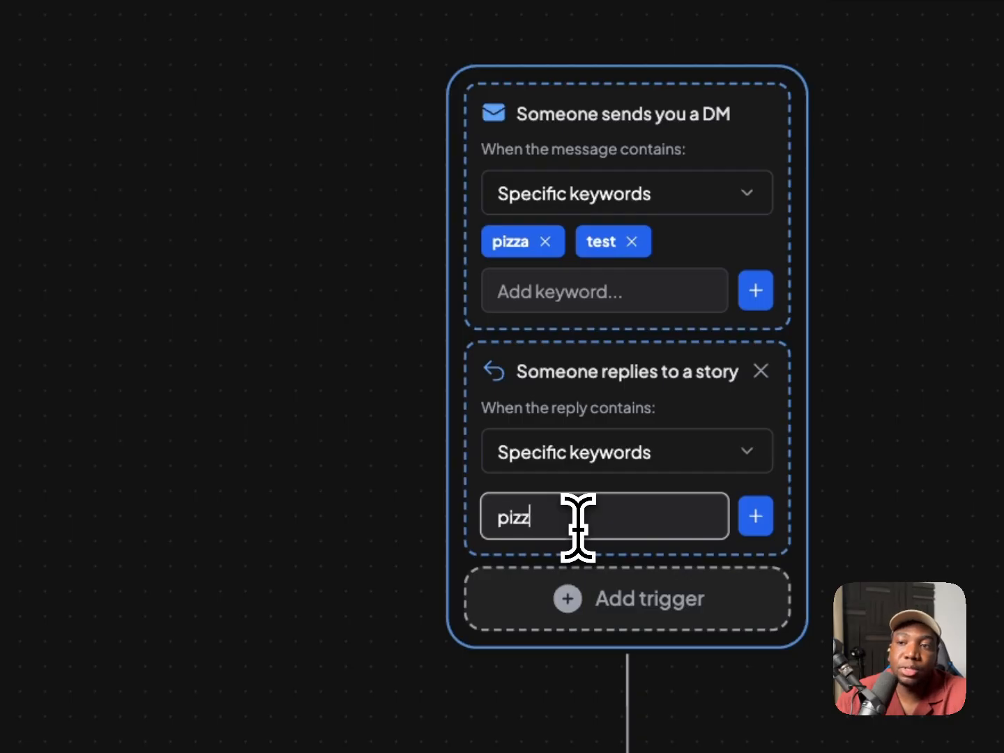
pyautogui.write('pizza')
pyautogui.press('Return')
# - Add a "Someone mentions you in a story" trigger below the story reply trigger
pyautogui.scroll(-3, 690, 447)
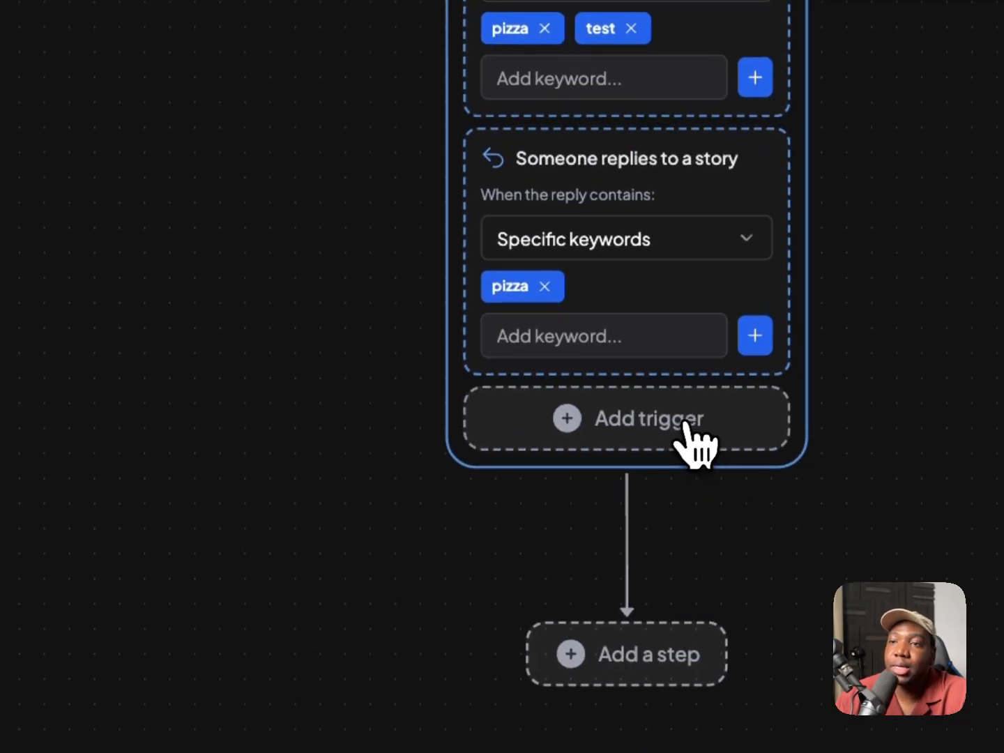
pyautogui.click(681, 427)
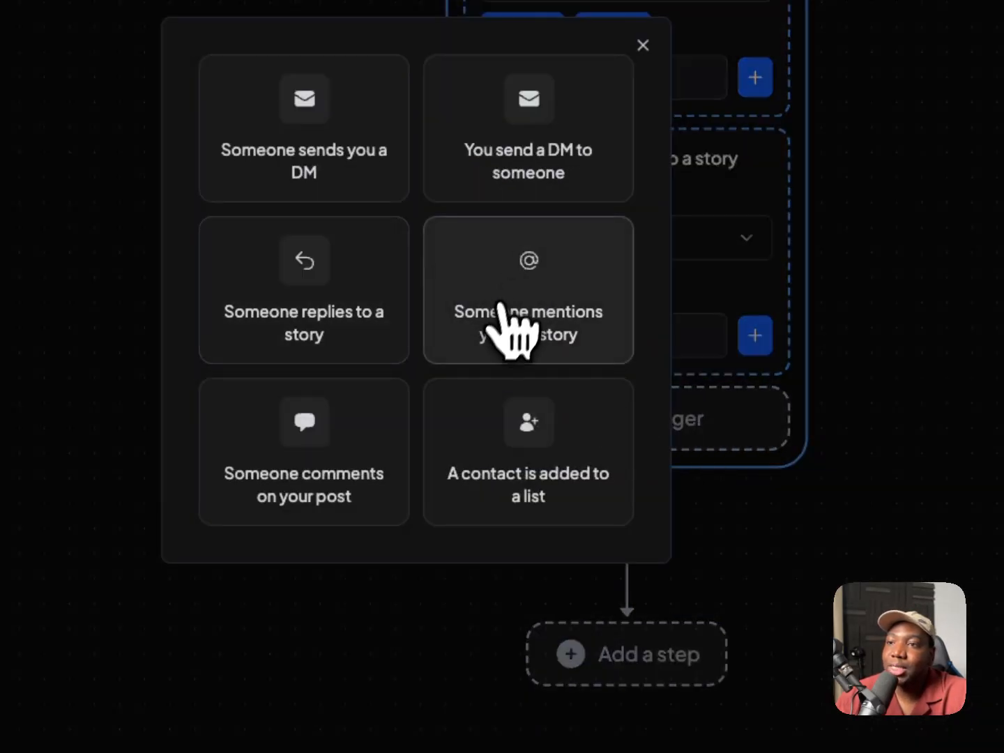
pyautogui.click(508, 290)
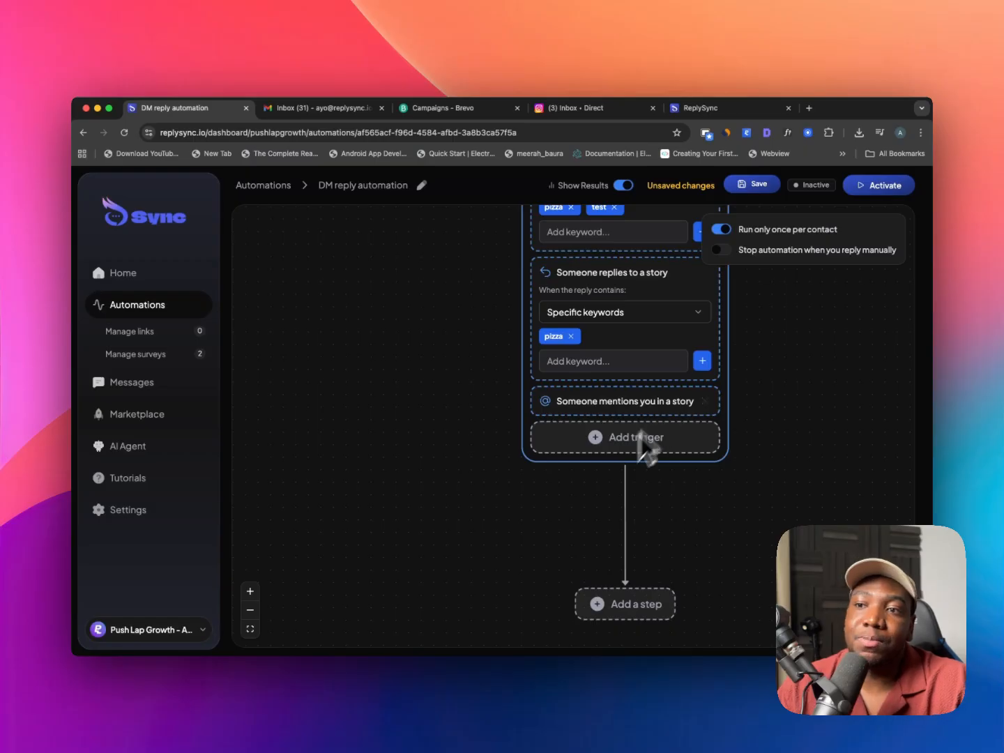
pyautogui.scroll(-2, 585, 563)
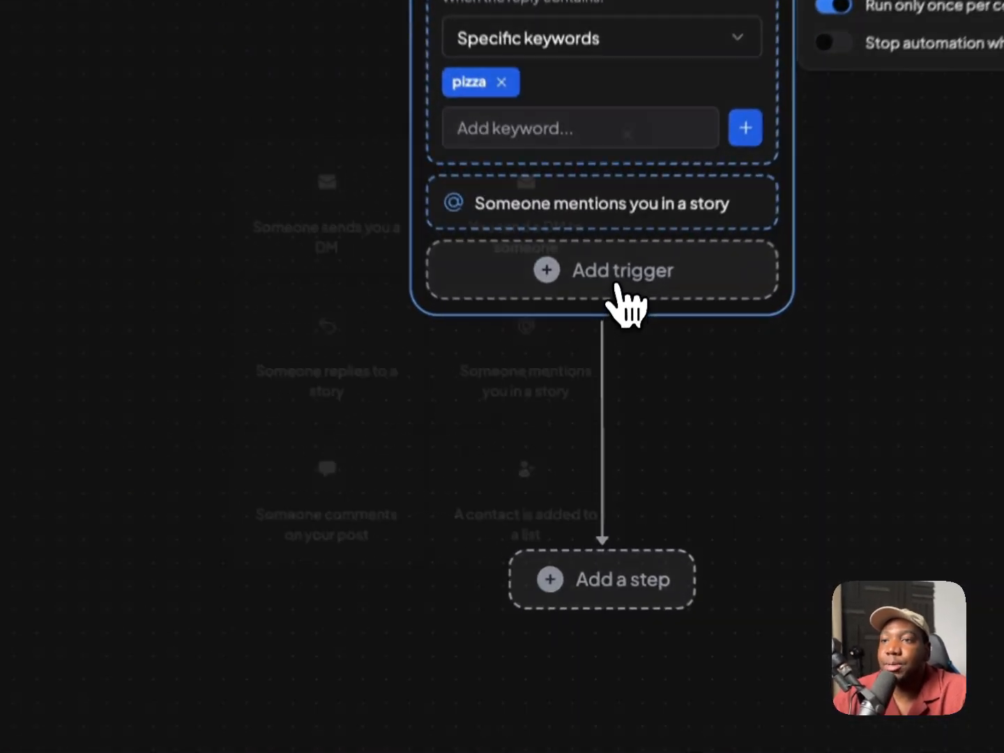
# - Add a "Someone comments on your post" trigger below the story mention trigger
pyautogui.click(604, 372)
pyautogui.click(328, 530)
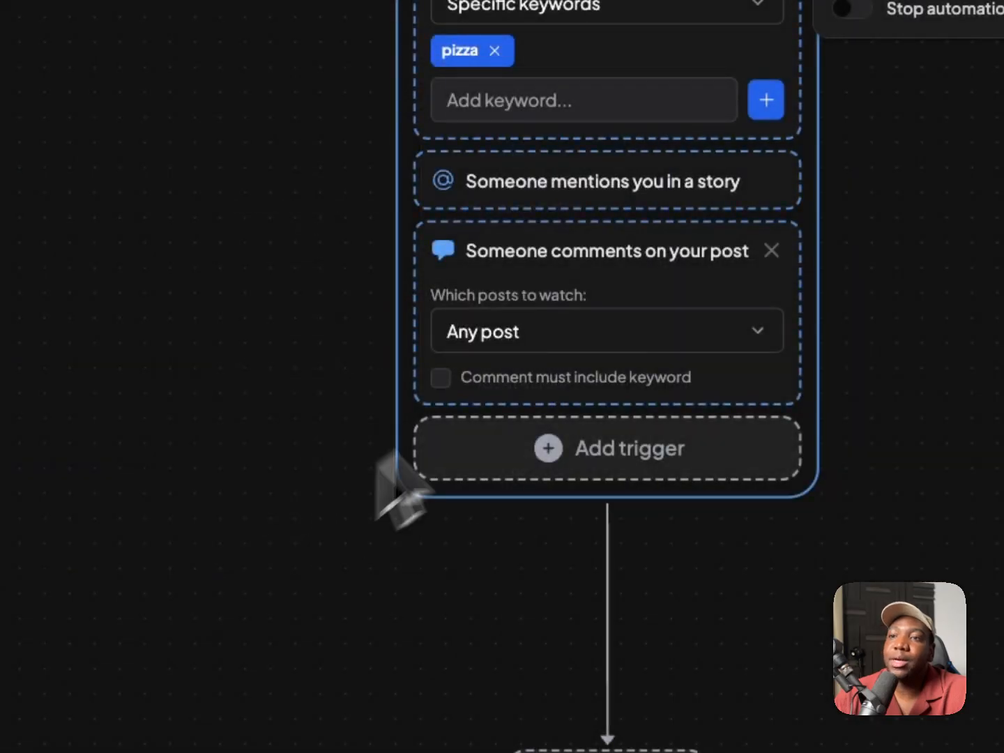
pyautogui.scroll(-3, 604, 321)
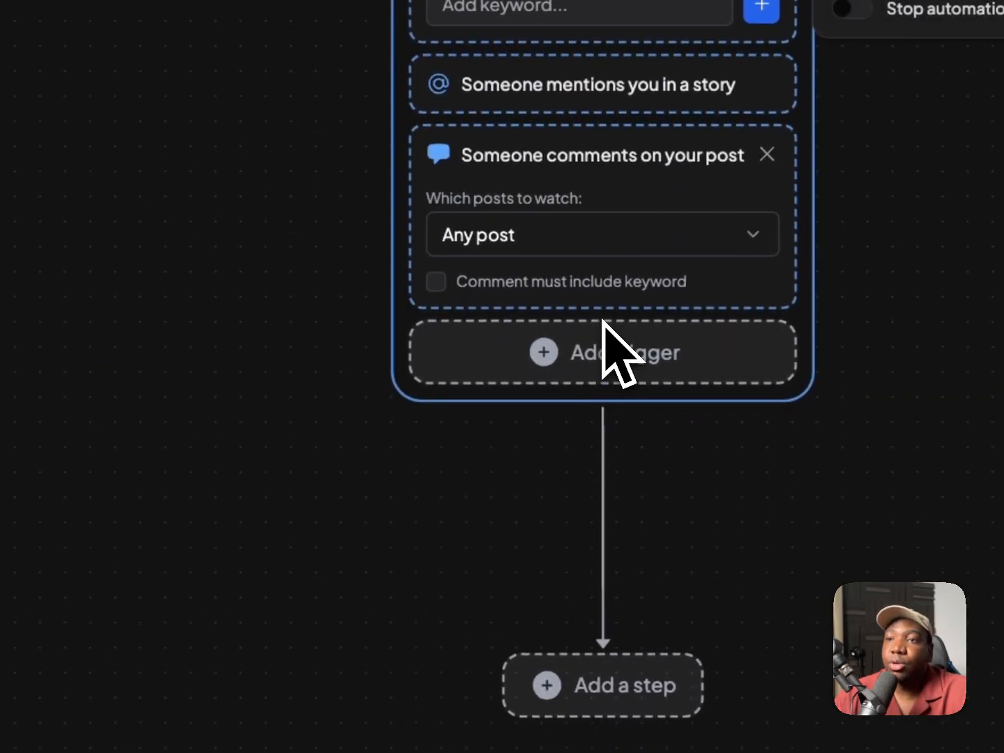
pyautogui.scroll(3, 594, 401)
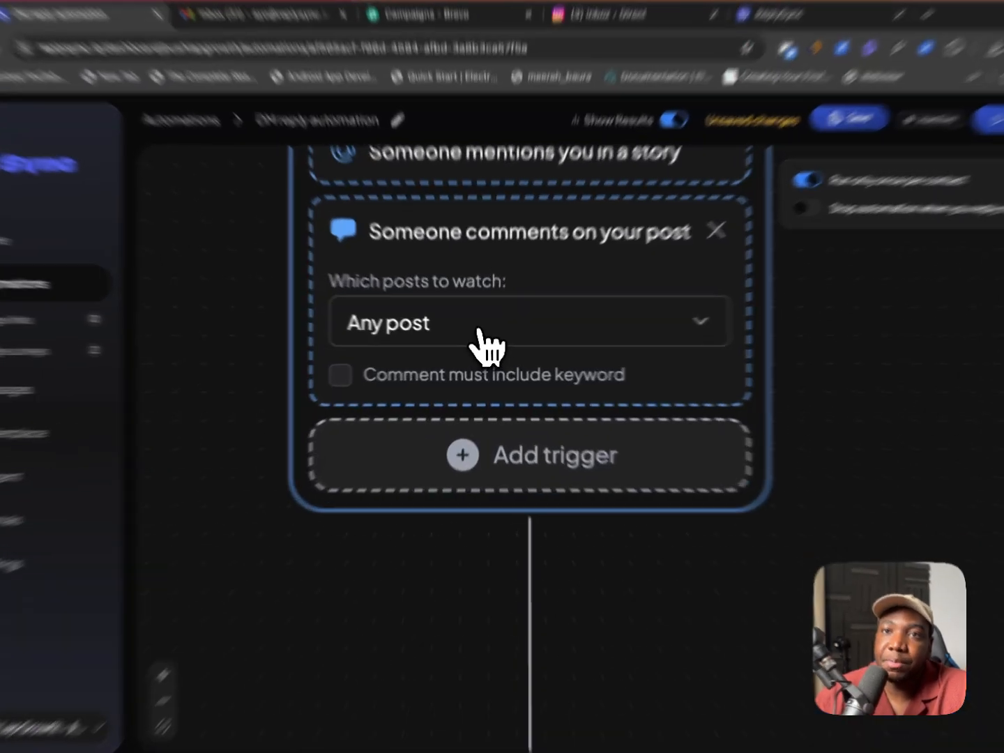
# - Limit the comment trigger to a specific post, choosing the purple referral widget post captioned "Your best advocates are already using..."
pyautogui.click(480, 340)
pyautogui.click(468, 382)
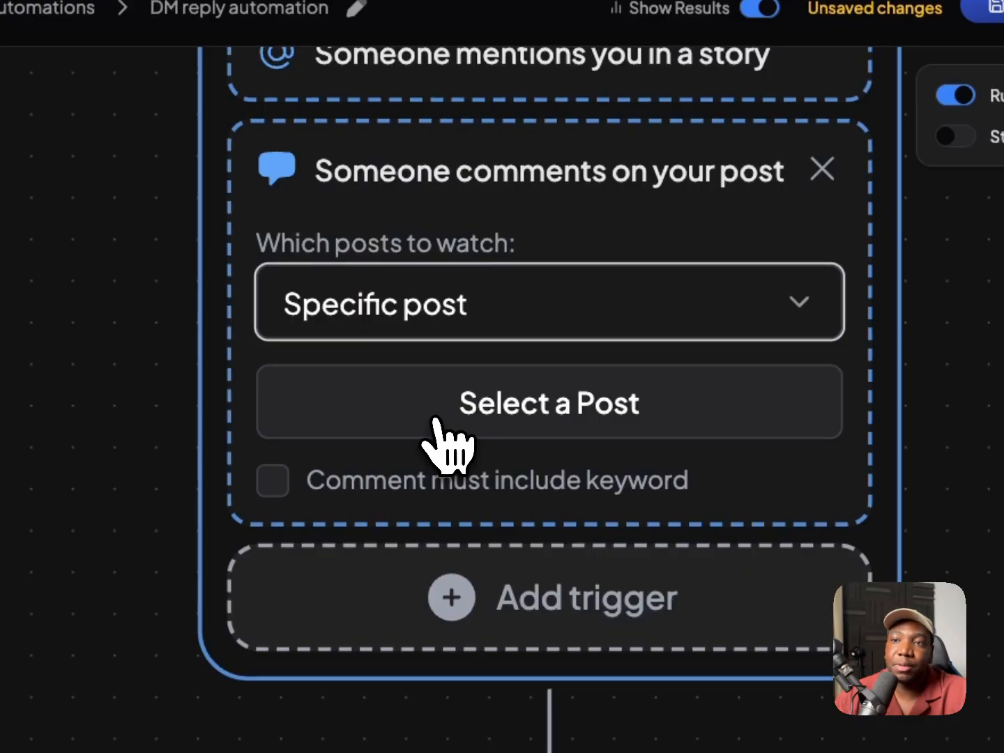
pyautogui.scroll(-3, 439, 419)
pyautogui.click(488, 408)
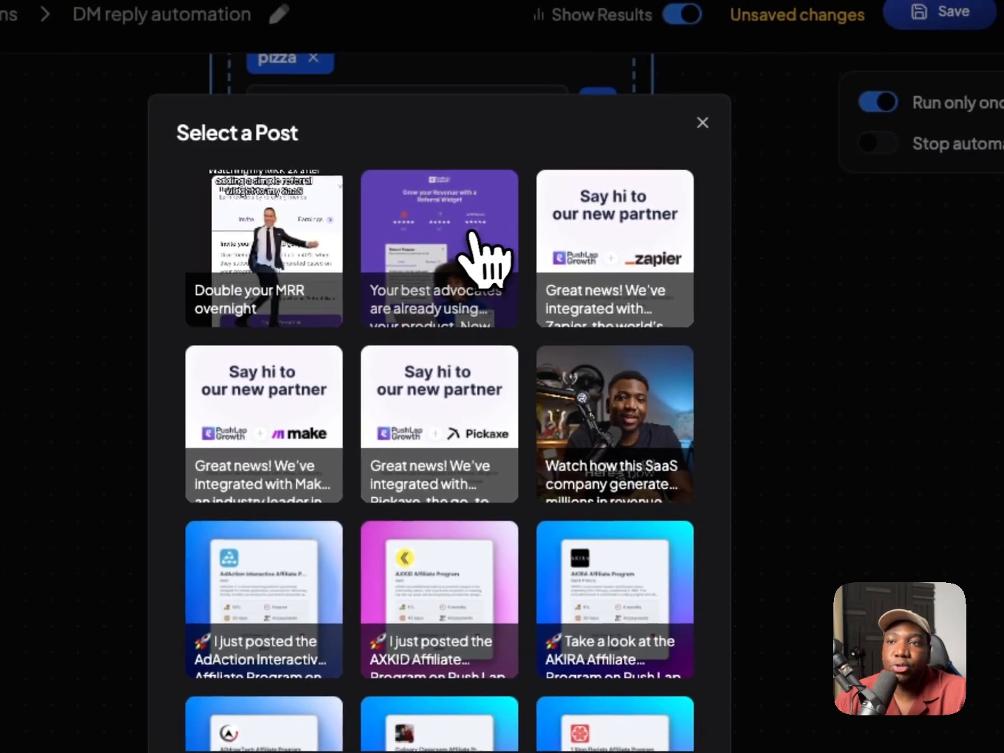
pyautogui.click(536, 241)
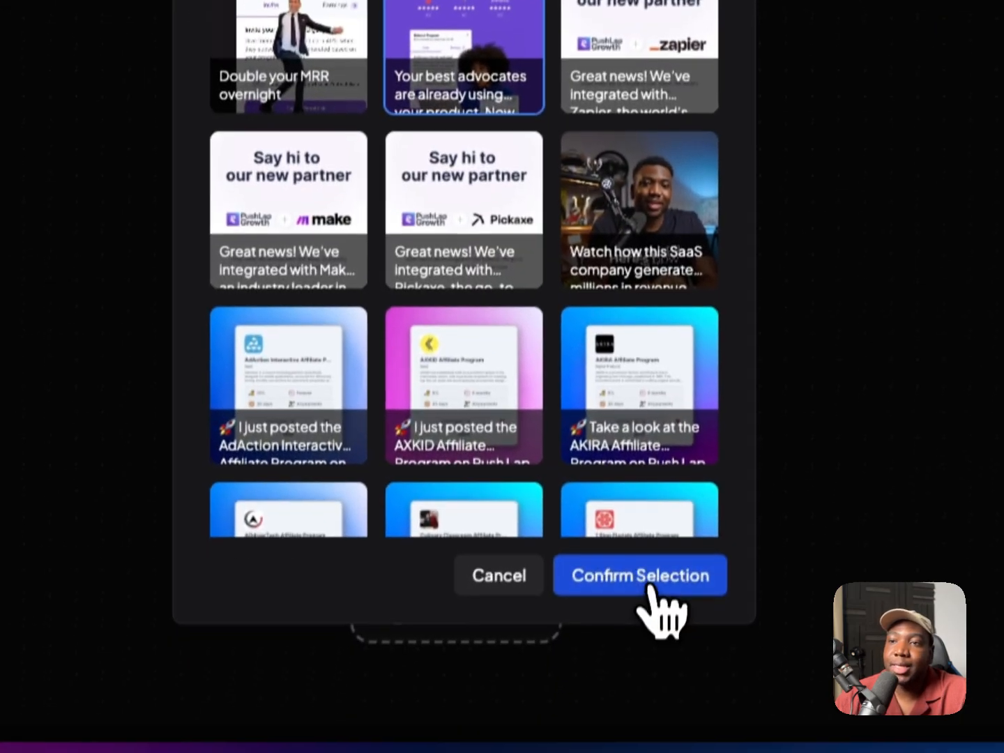
pyautogui.click(650, 588)
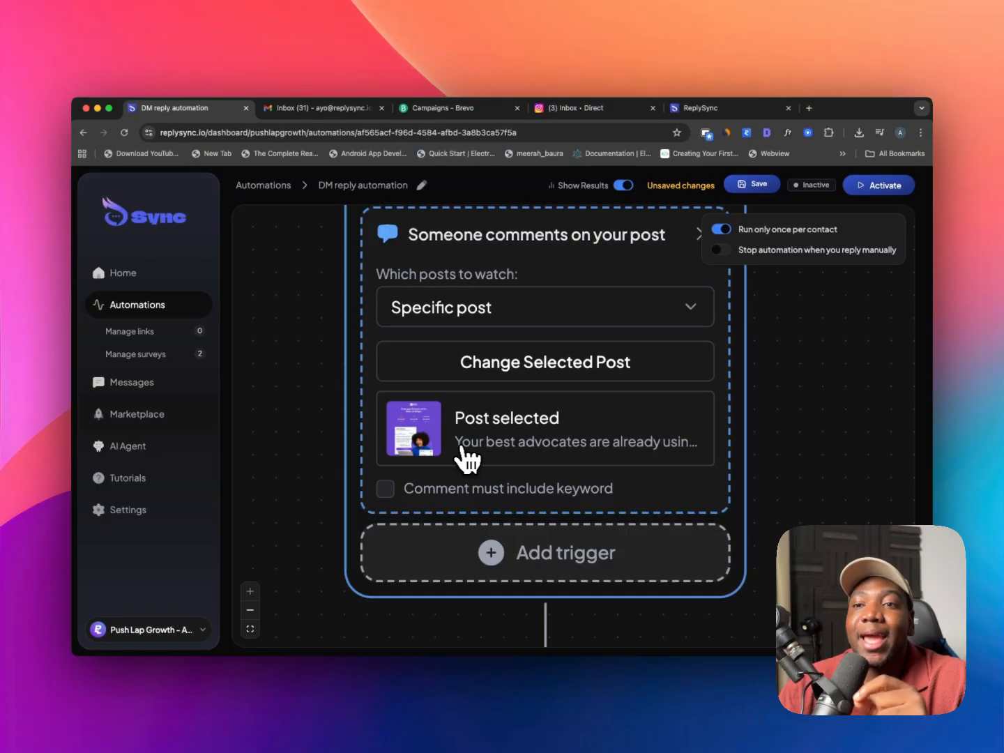
# - Require comments on the selected post to include a keyword and add the keyword "pizza"
pyautogui.scroll(-5, 461, 460)
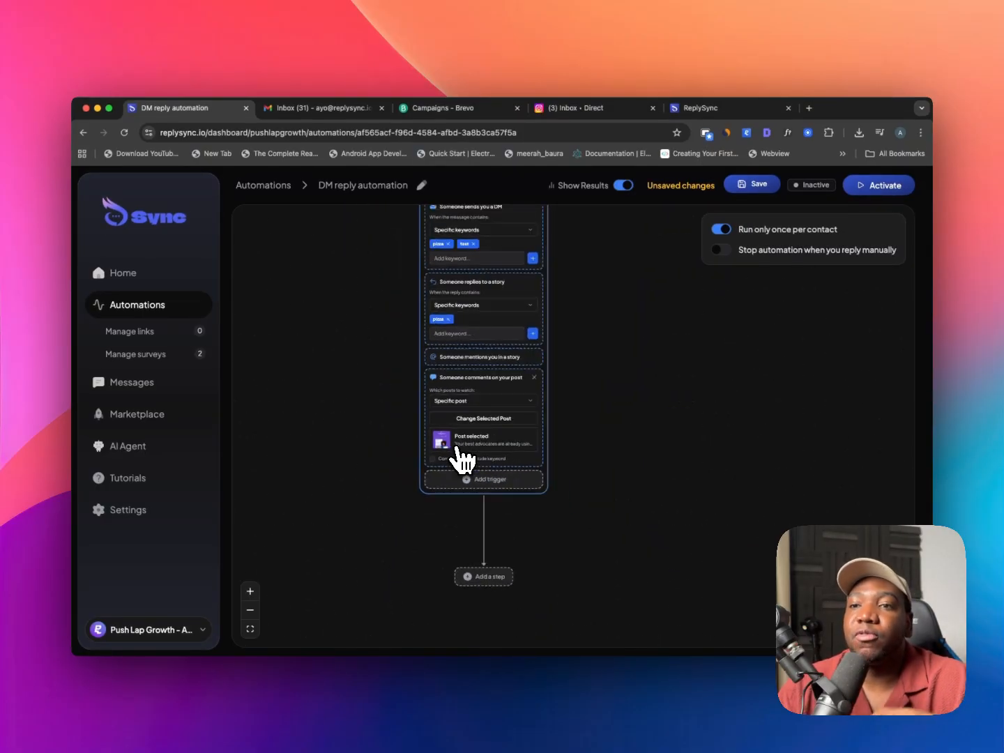
pyautogui.scroll(3, 450, 478)
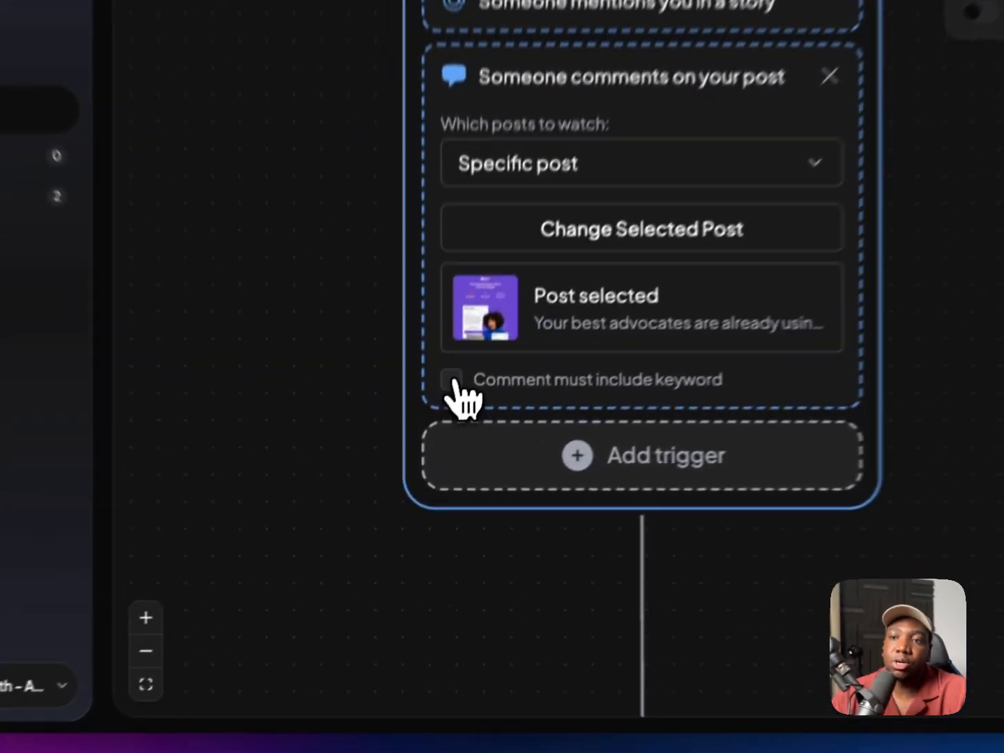
pyautogui.click(423, 458)
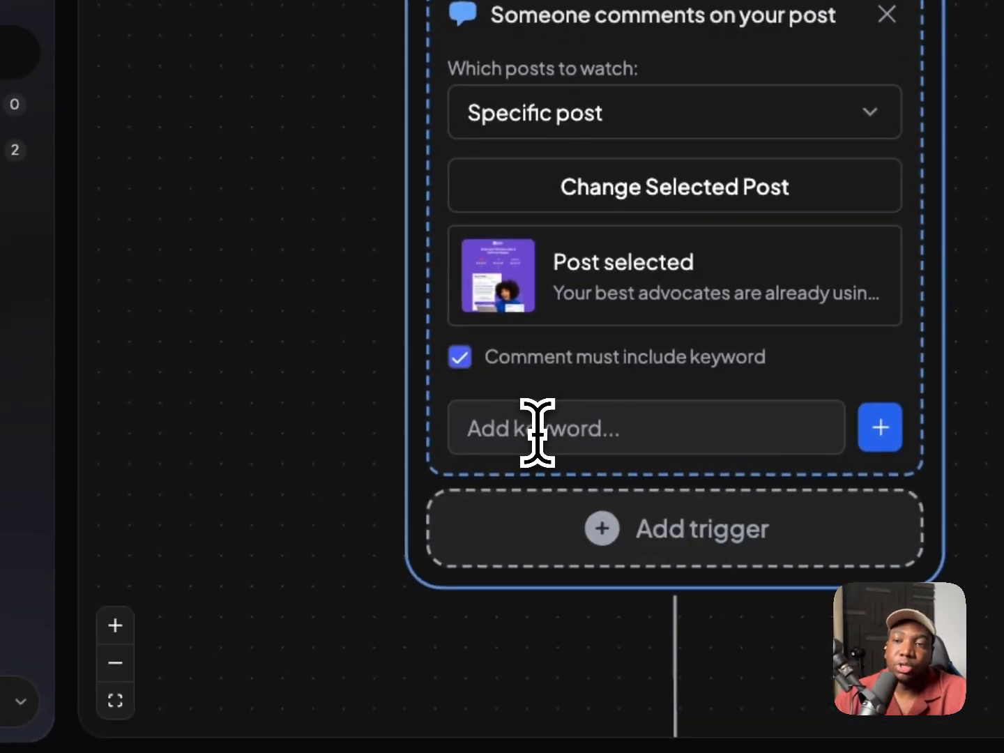
pyautogui.click(516, 436)
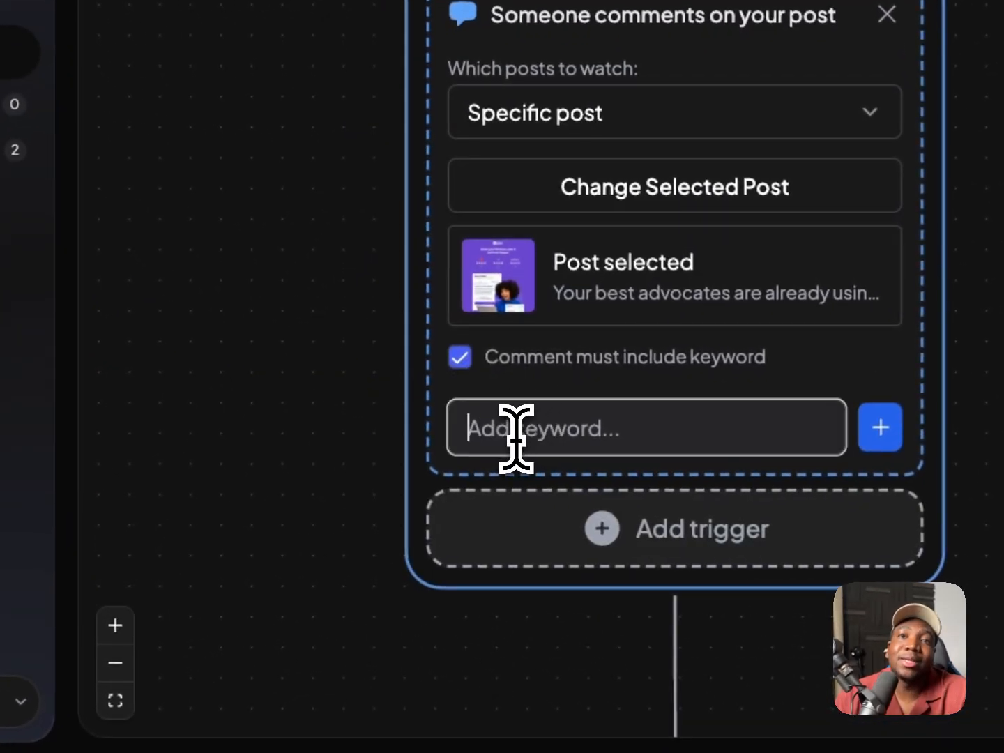
pyautogui.write('pizza')
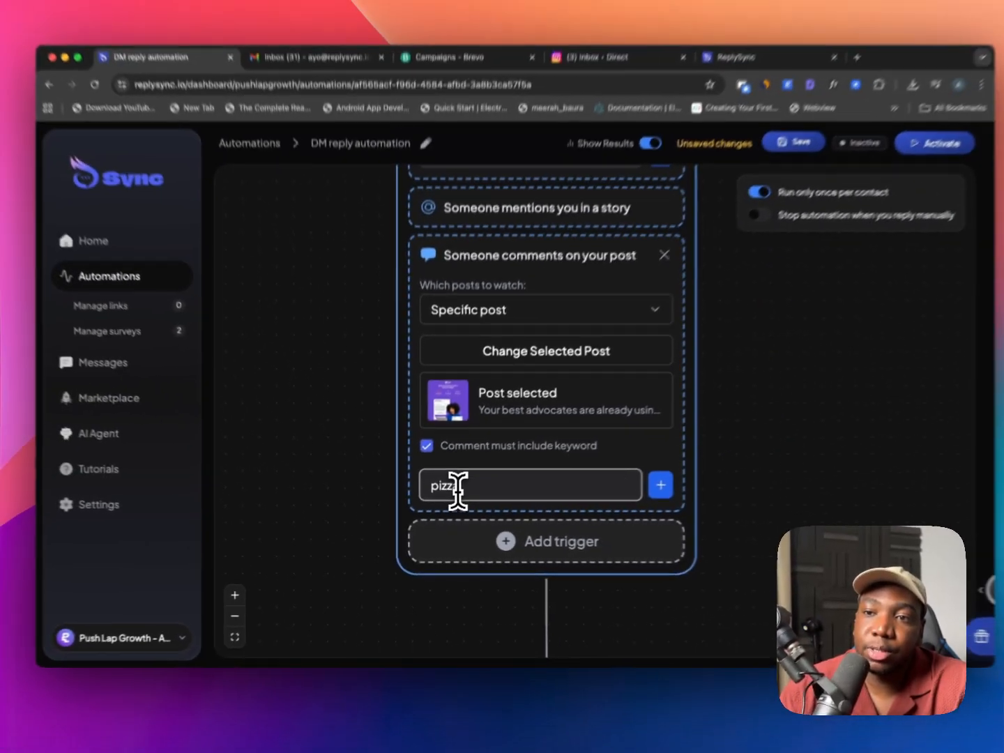
pyautogui.press('Return')
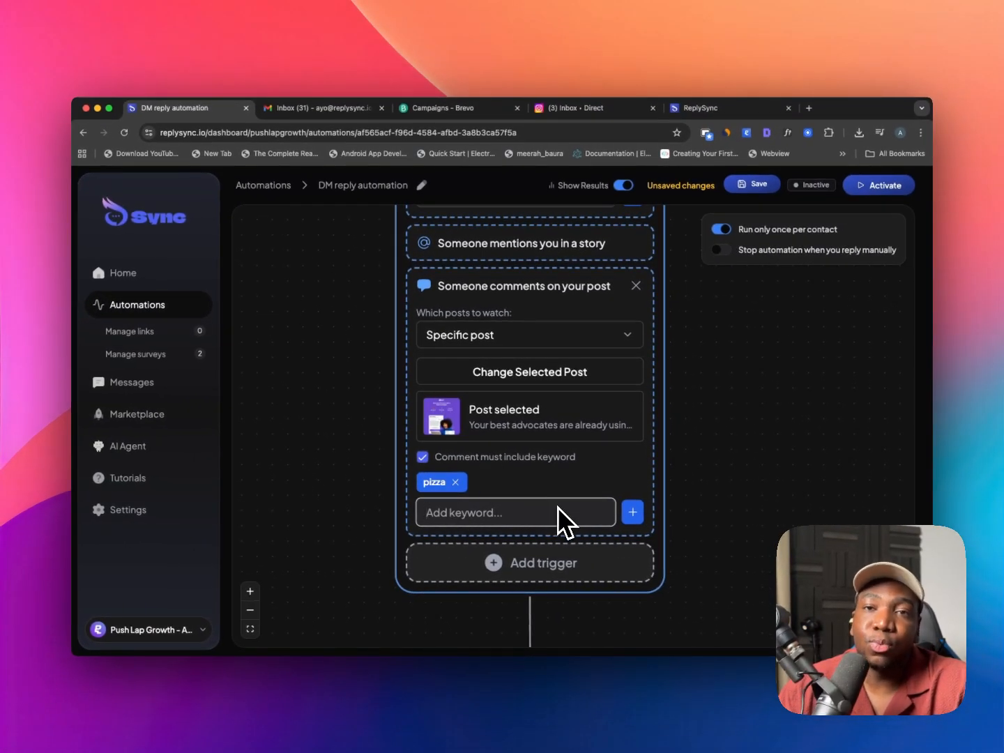
# - Remove the "pizza" keyword from the comment trigger and delete the whole "Someone comments on your post" trigger
pyautogui.scroll(-3, 507, 473)
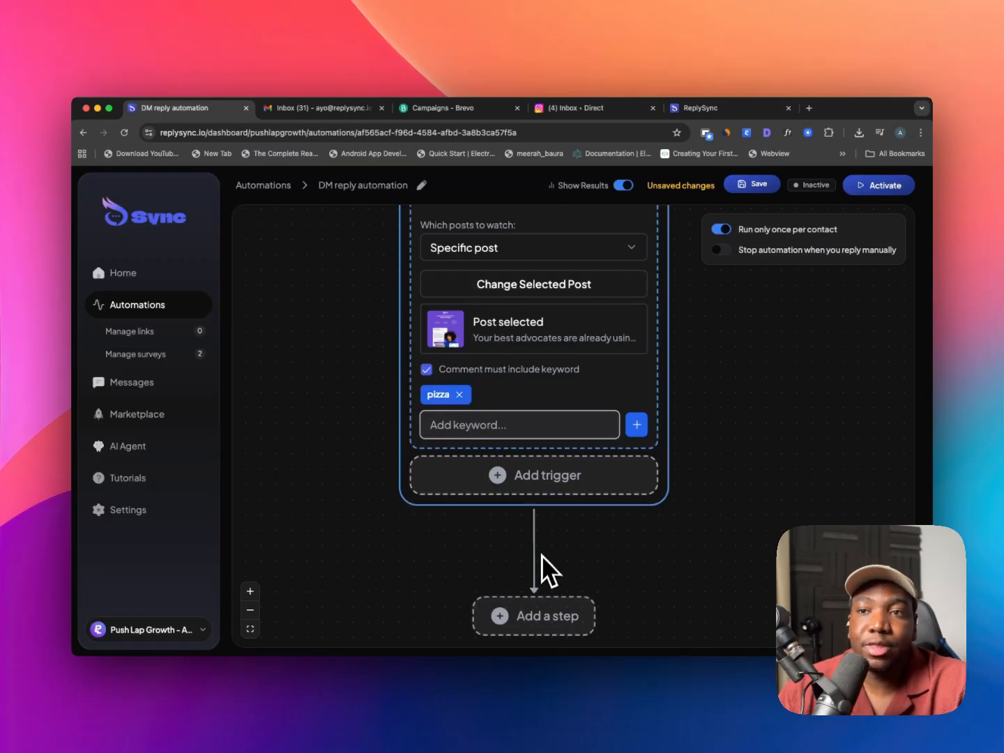
pyautogui.scroll(-1, 543, 550)
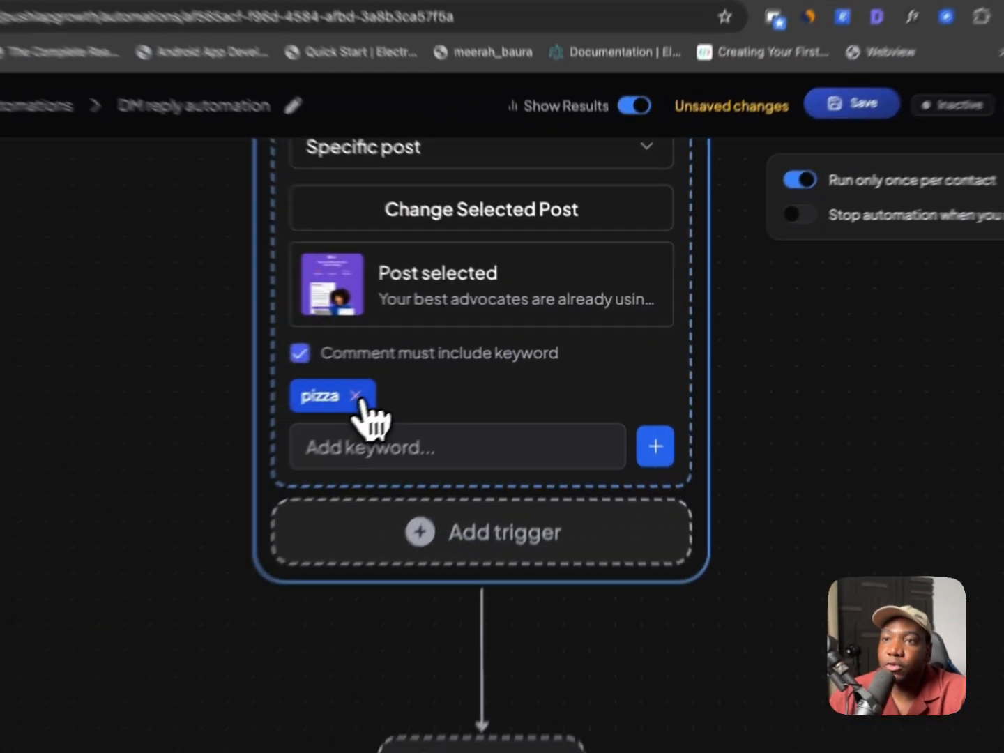
pyautogui.click(458, 356)
pyautogui.click(668, 184)
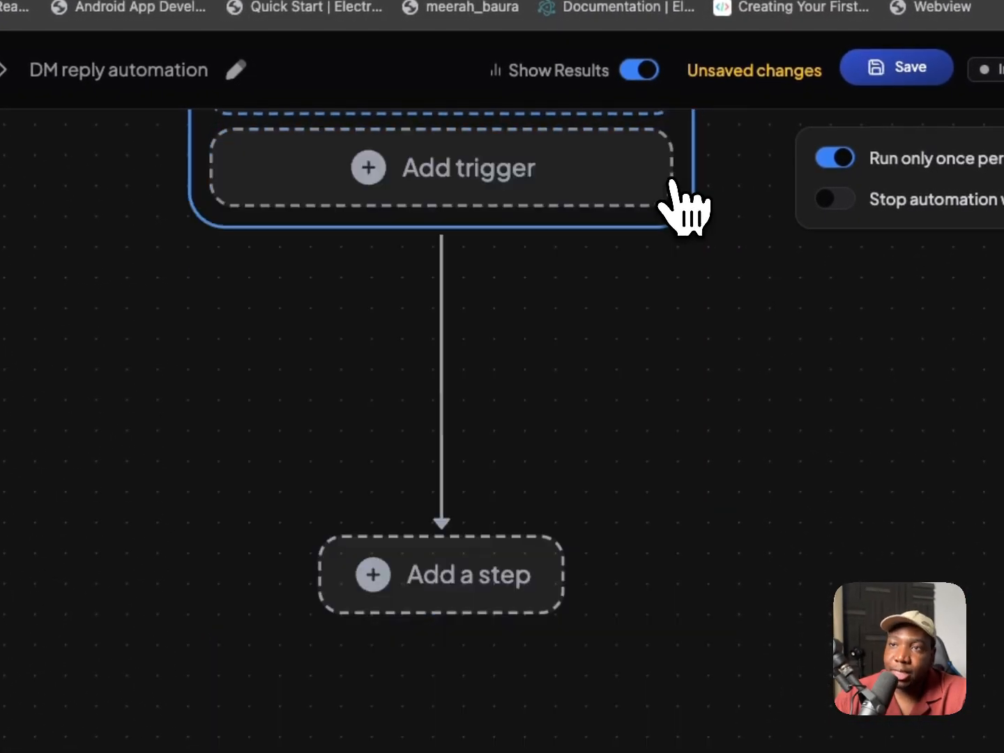
# - Add an "A contact is added to a list" trigger for the Activated Audience list and save the automation
pyautogui.click(596, 201)
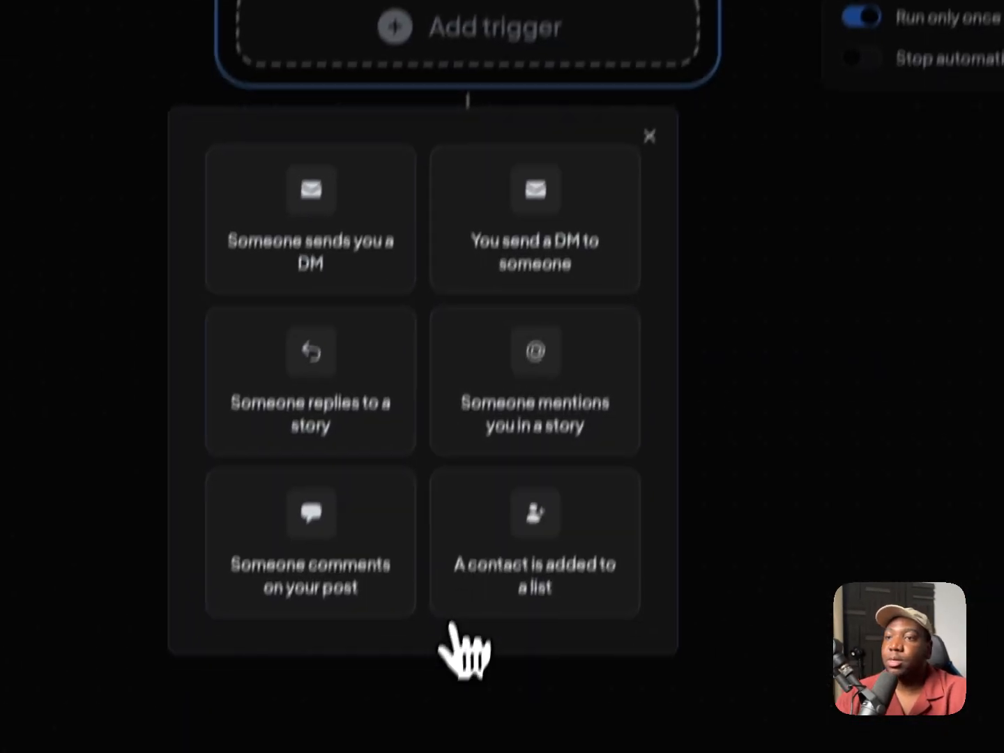
pyautogui.click(512, 728)
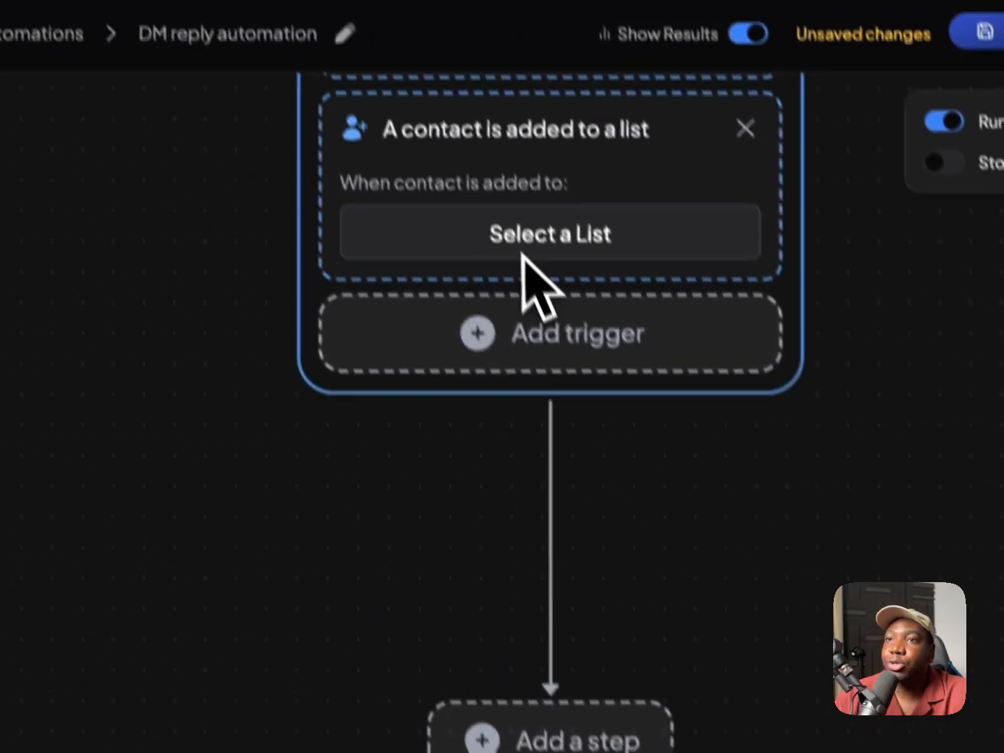
pyautogui.scroll(2, 454, 77)
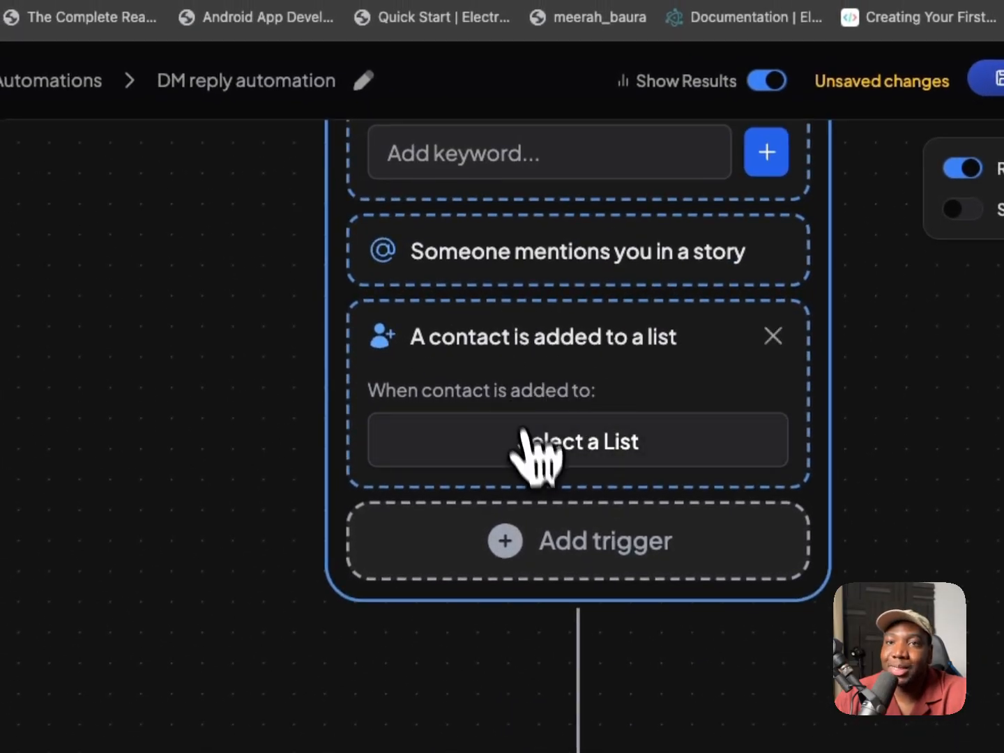
pyautogui.click(531, 458)
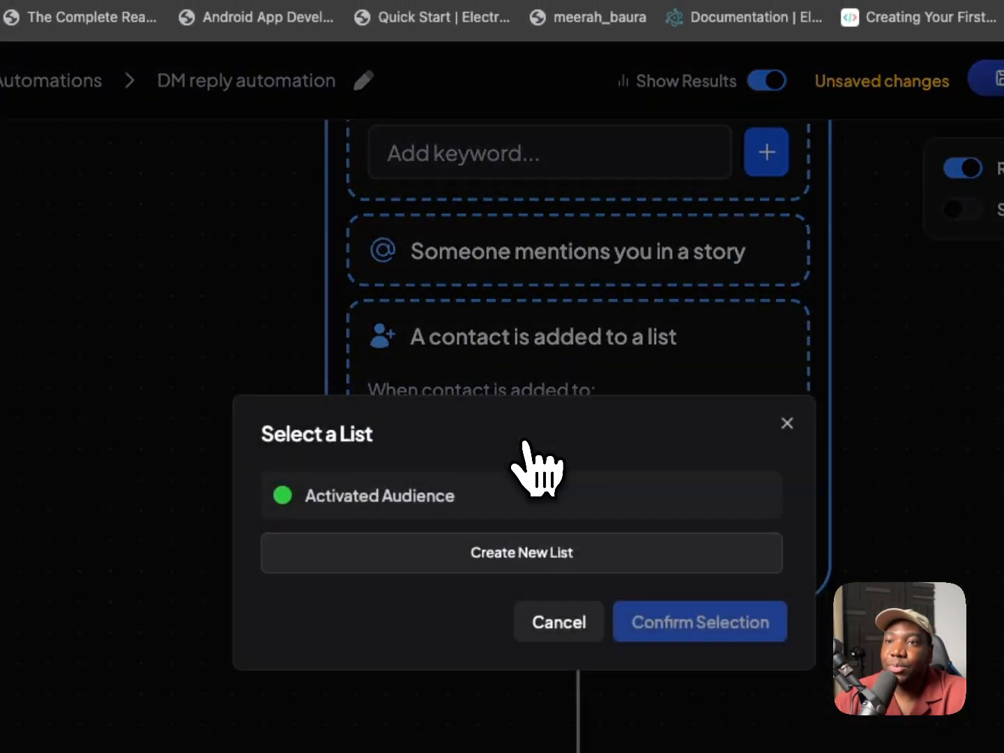
pyautogui.click(399, 512)
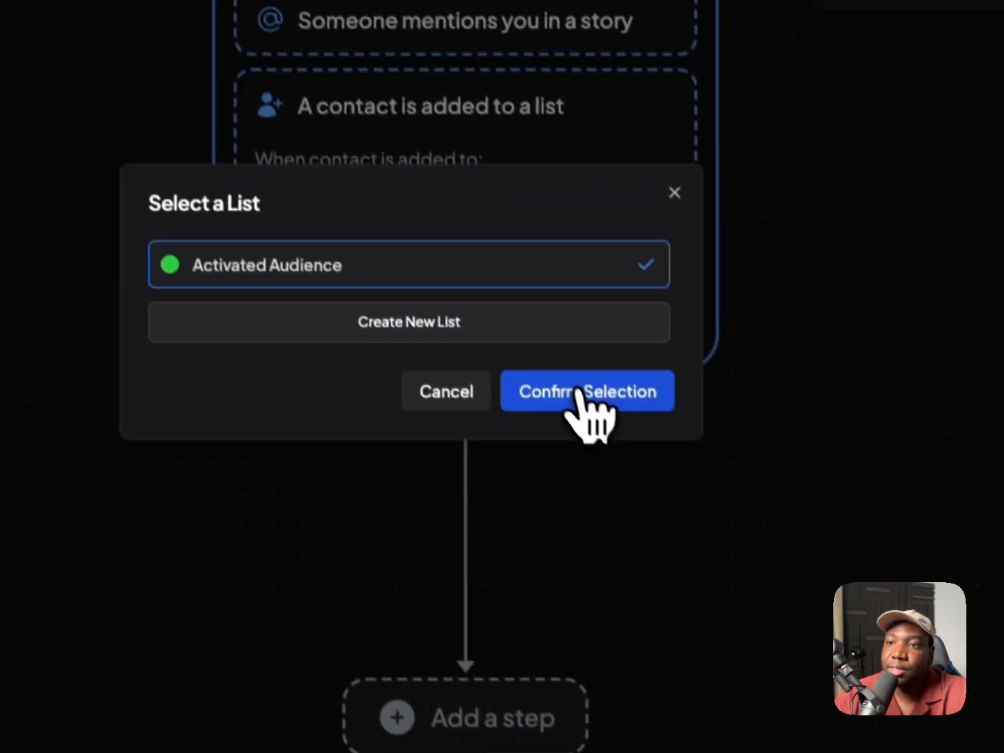
pyautogui.click(577, 394)
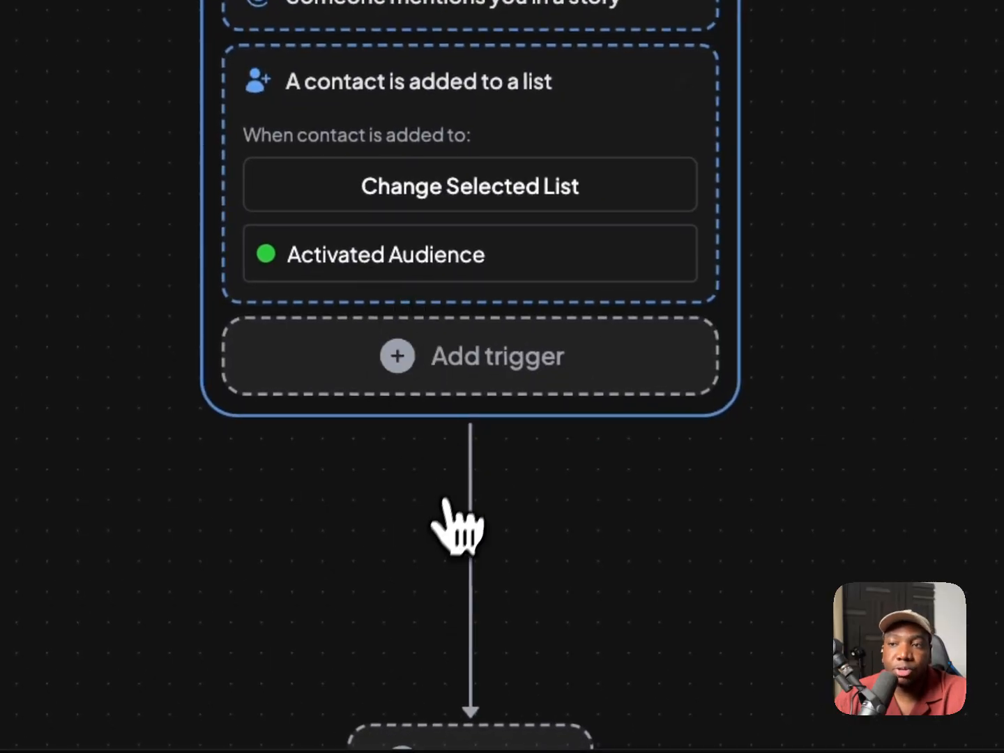
pyautogui.scroll(-5, 614, 458)
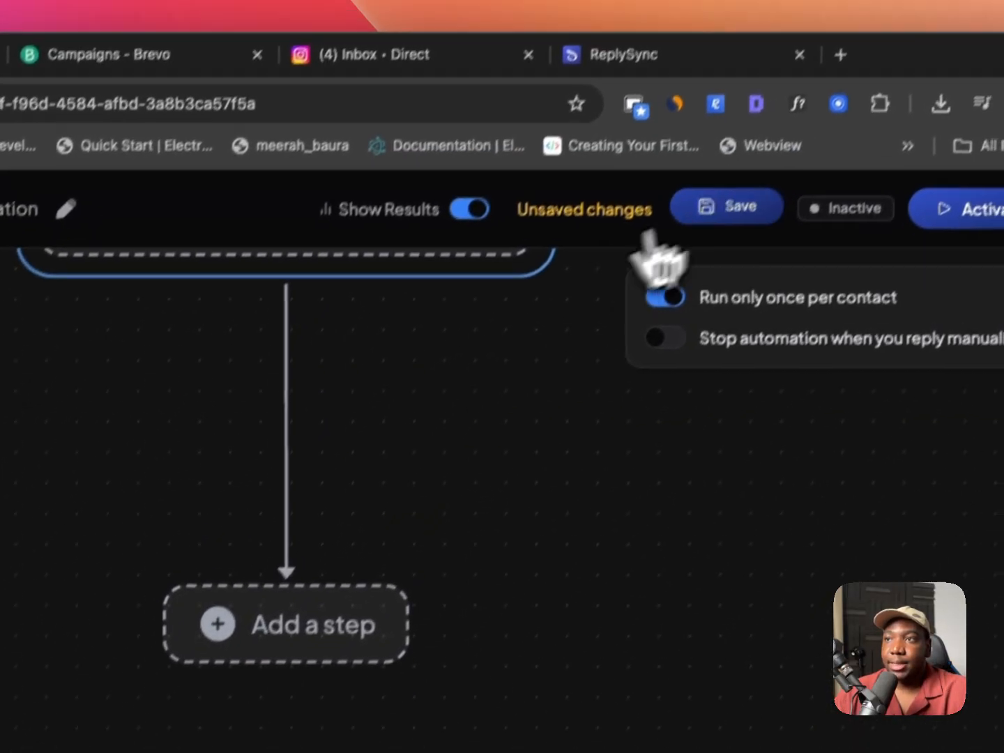
pyautogui.click(727, 207)
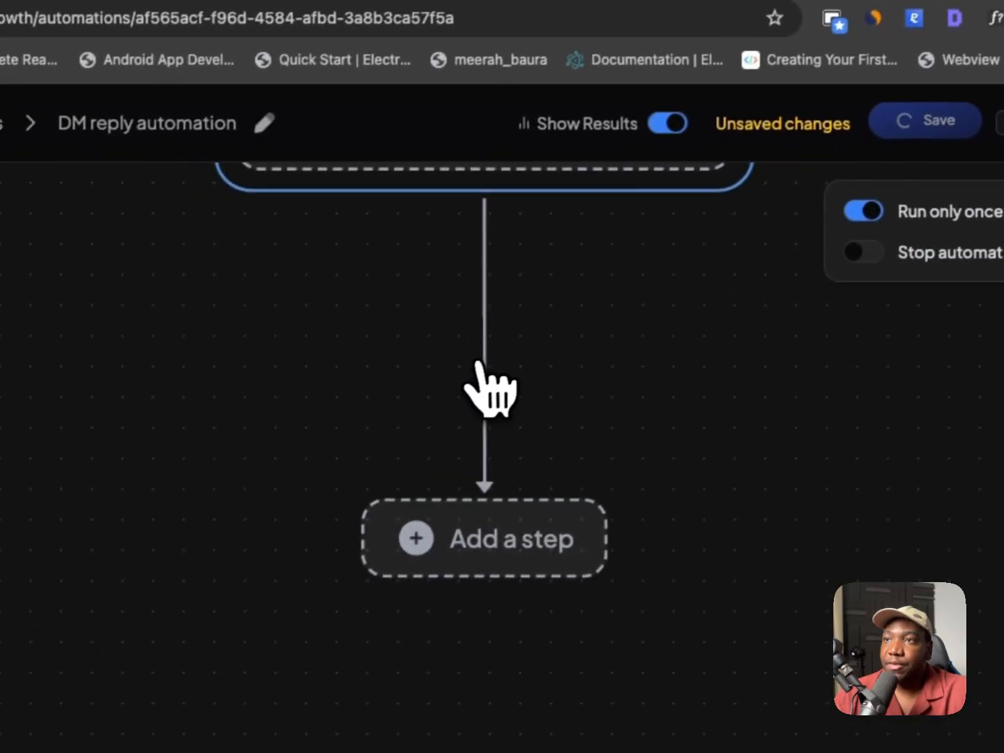
pyautogui.scroll(5, 490, 387)
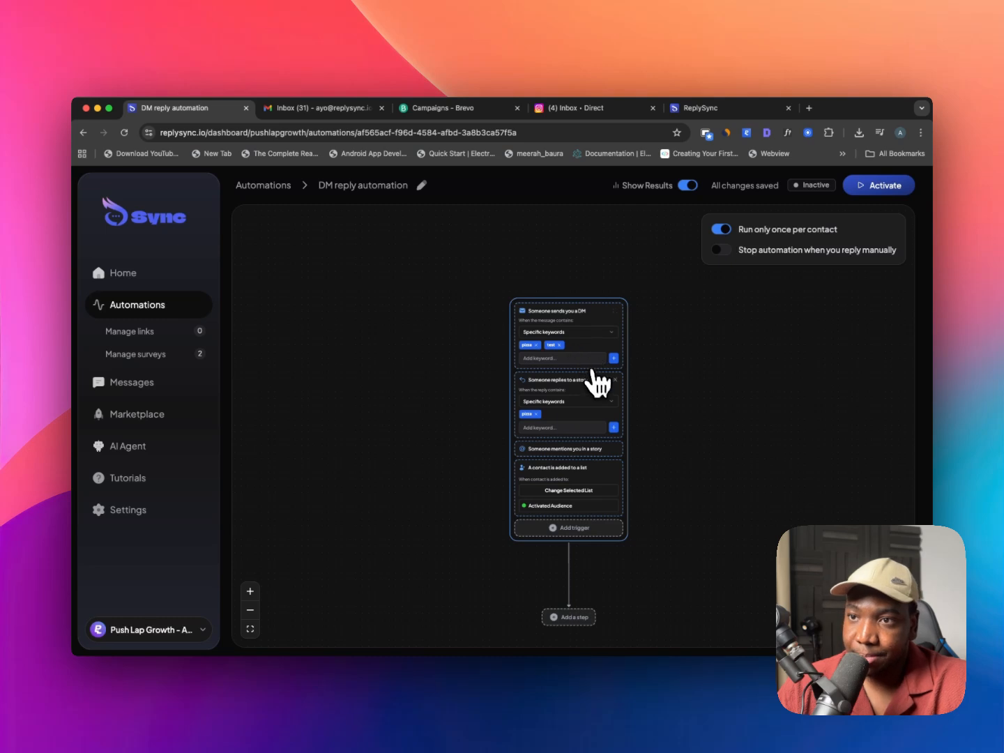
pyautogui.scroll(-2, 587, 426)
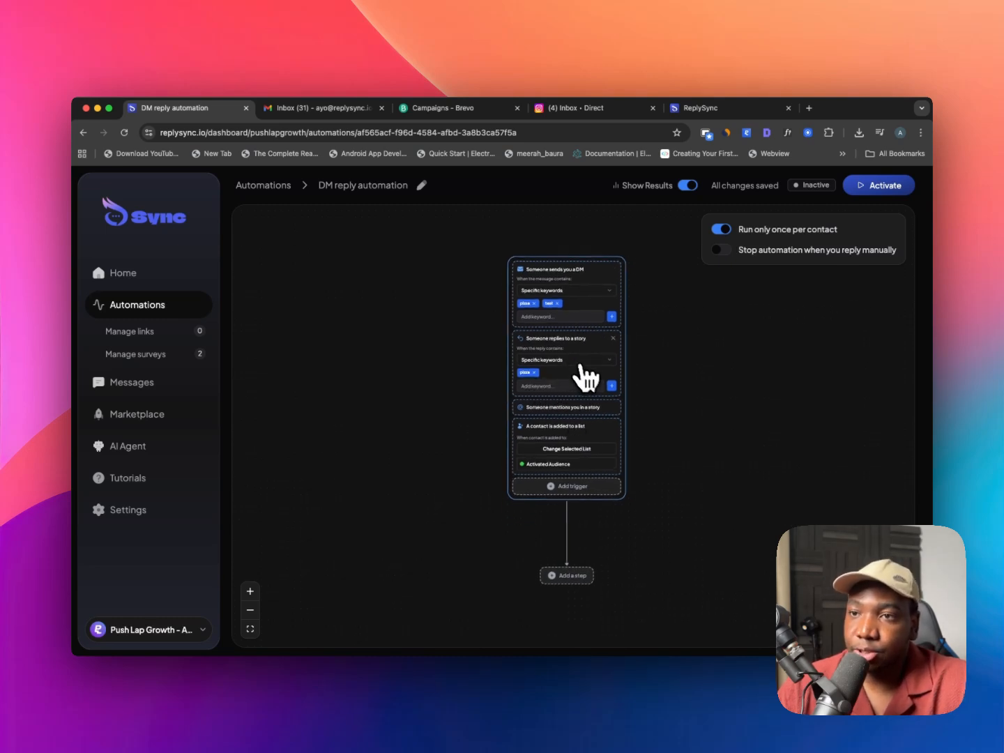
pyautogui.scroll(-3, 535, 394)
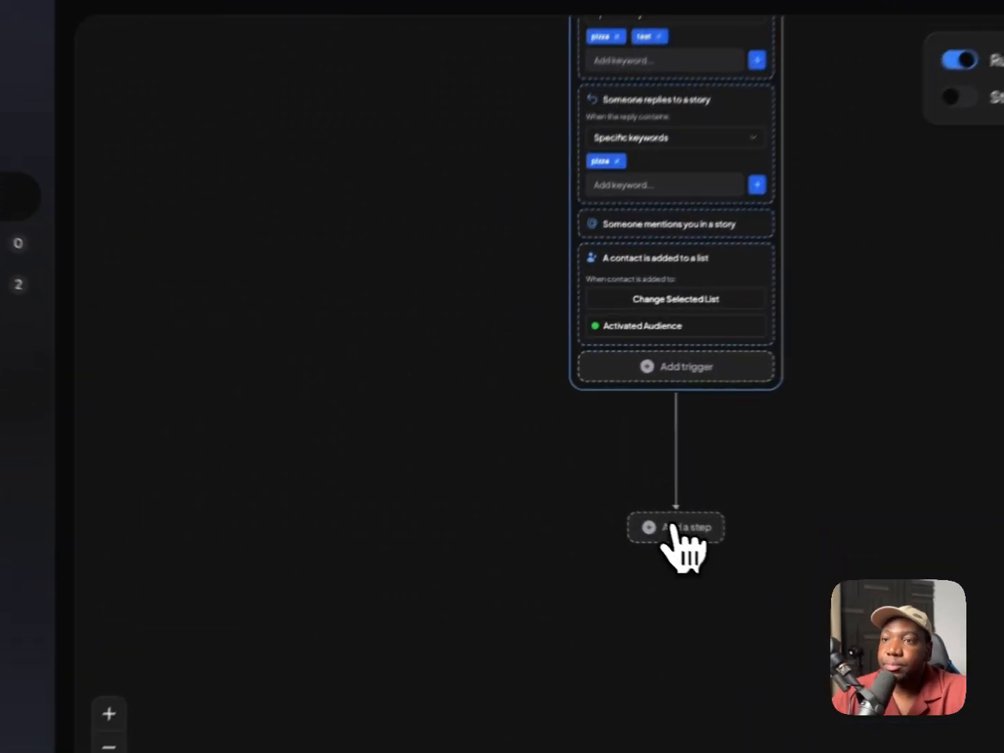
pyautogui.click(564, 487)
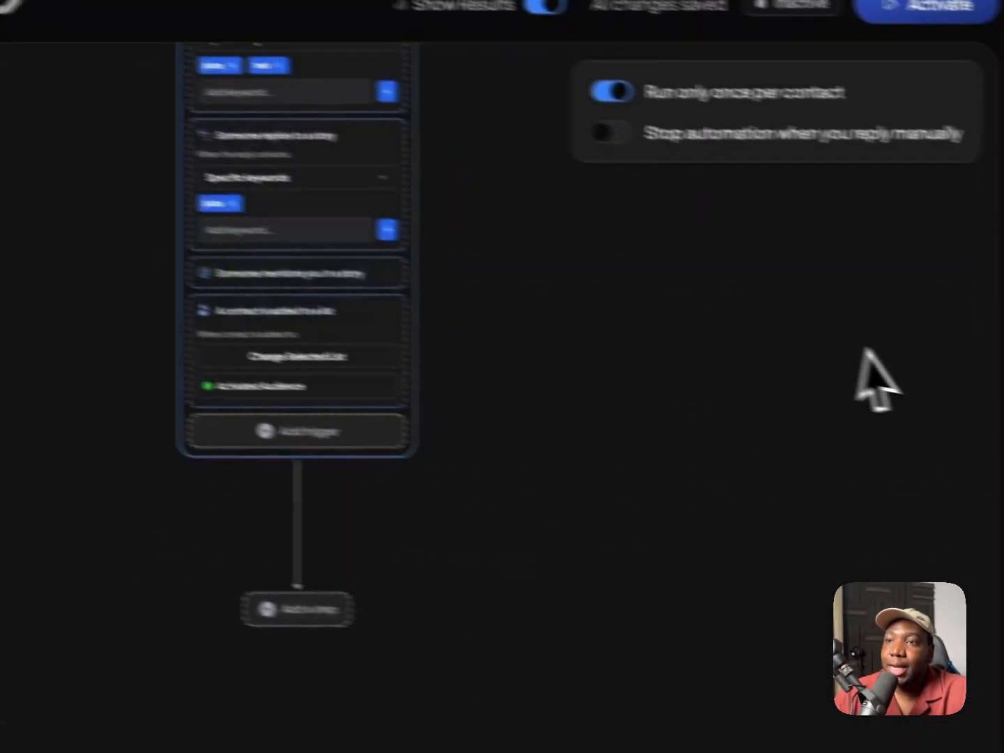
pyautogui.scroll(5, 220, 482)
# - Add a Send message step after the triggers with the text "Hey there, how are you" and save the automation
pyautogui.scroll(-5, 219, 484)
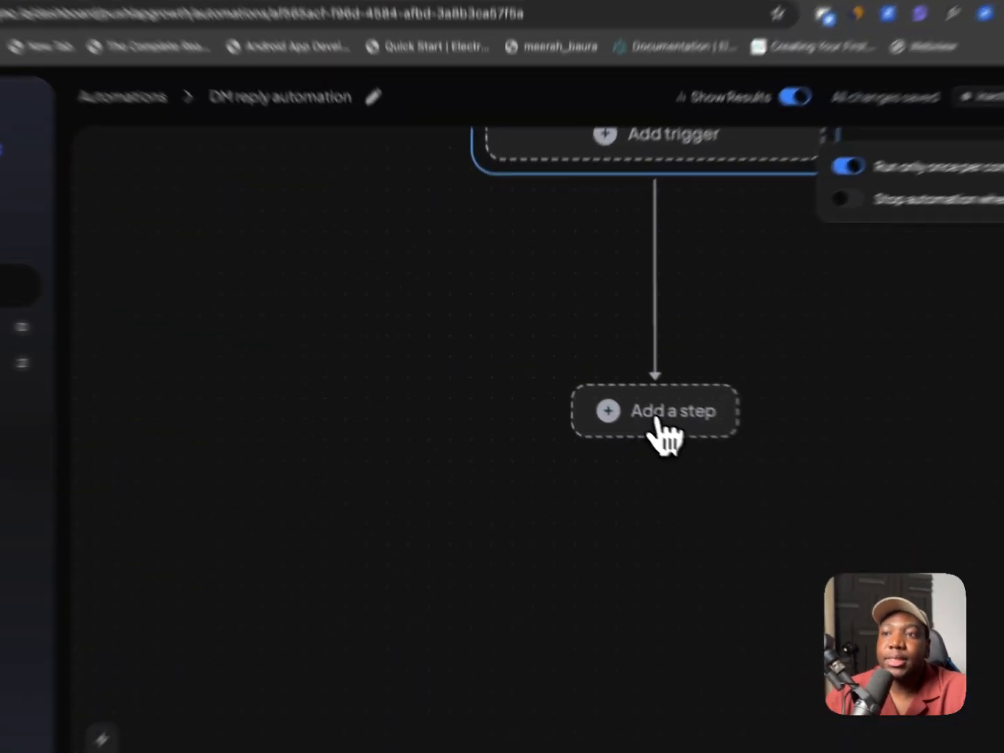
pyautogui.click(598, 392)
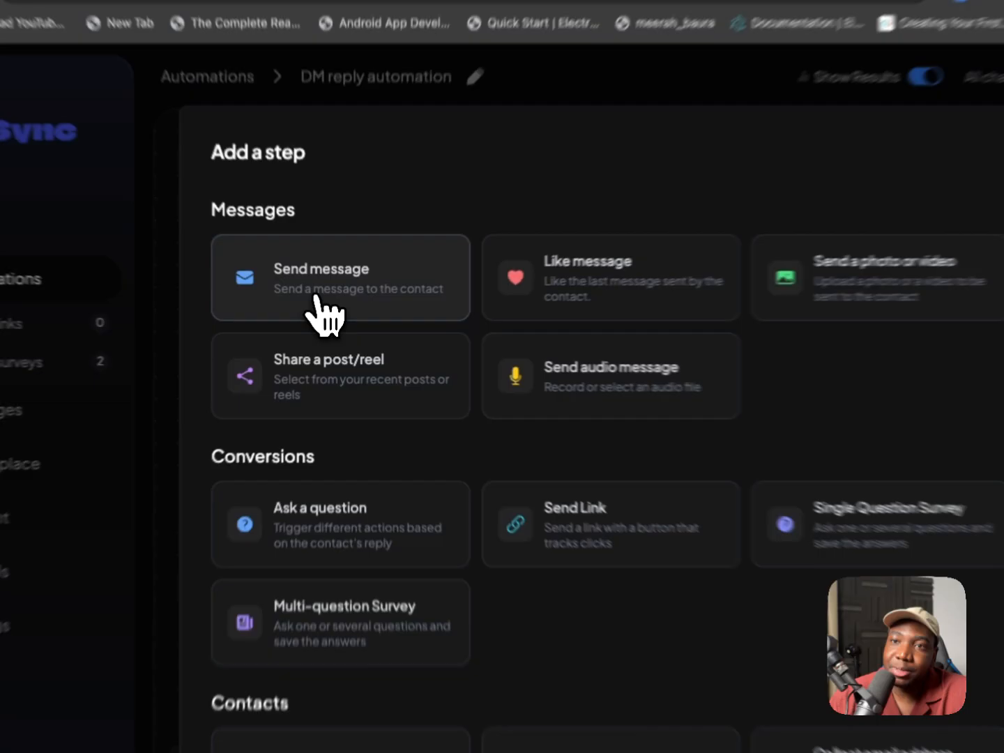
pyautogui.click(336, 307)
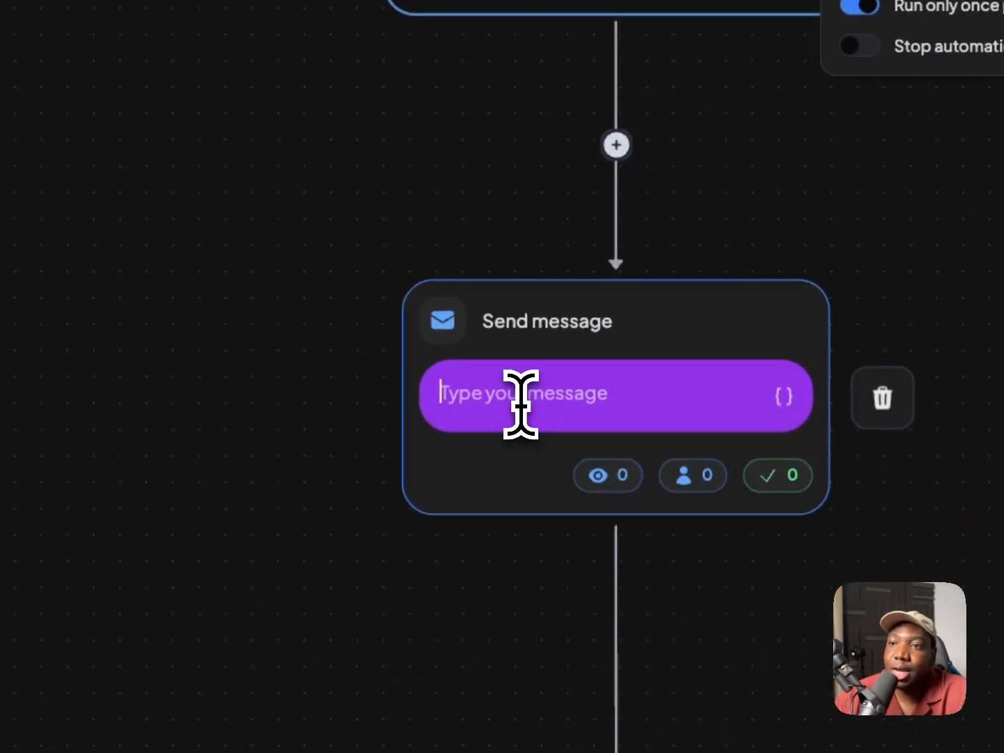
pyautogui.write('Hey there, how are')
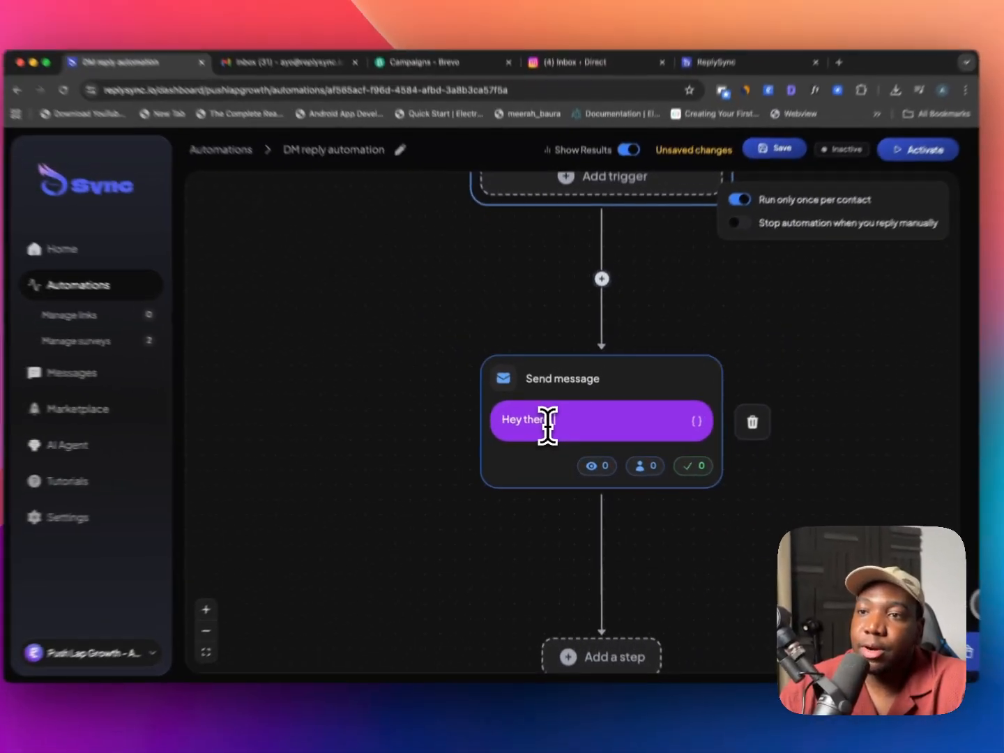
pyautogui.write(' you')
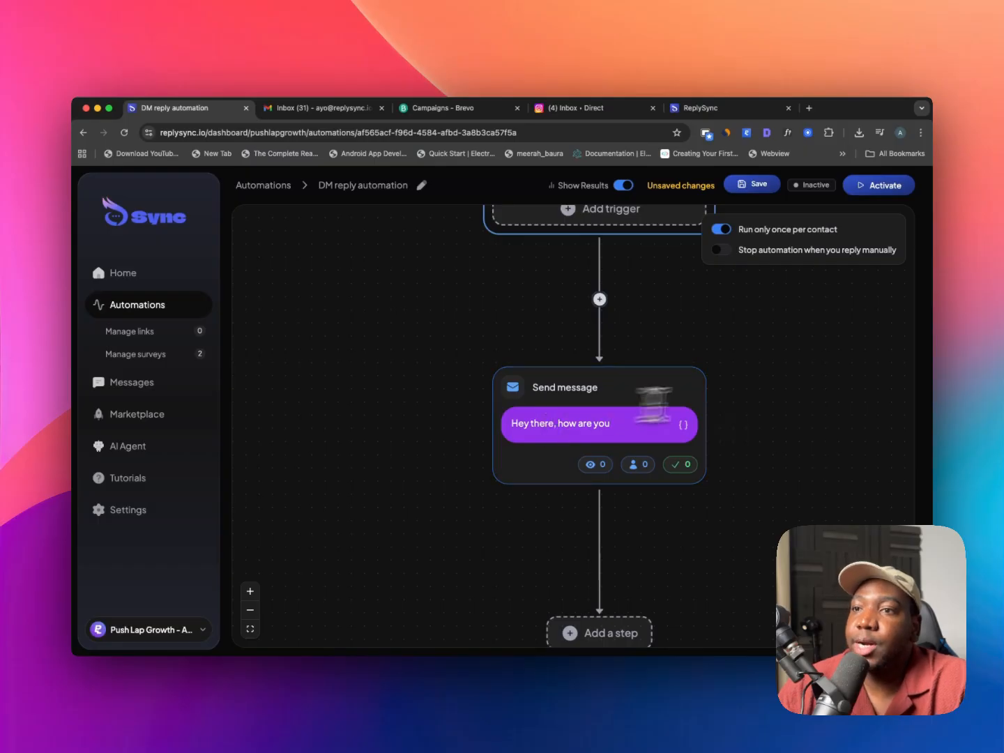
pyautogui.scroll(-2, 649, 404)
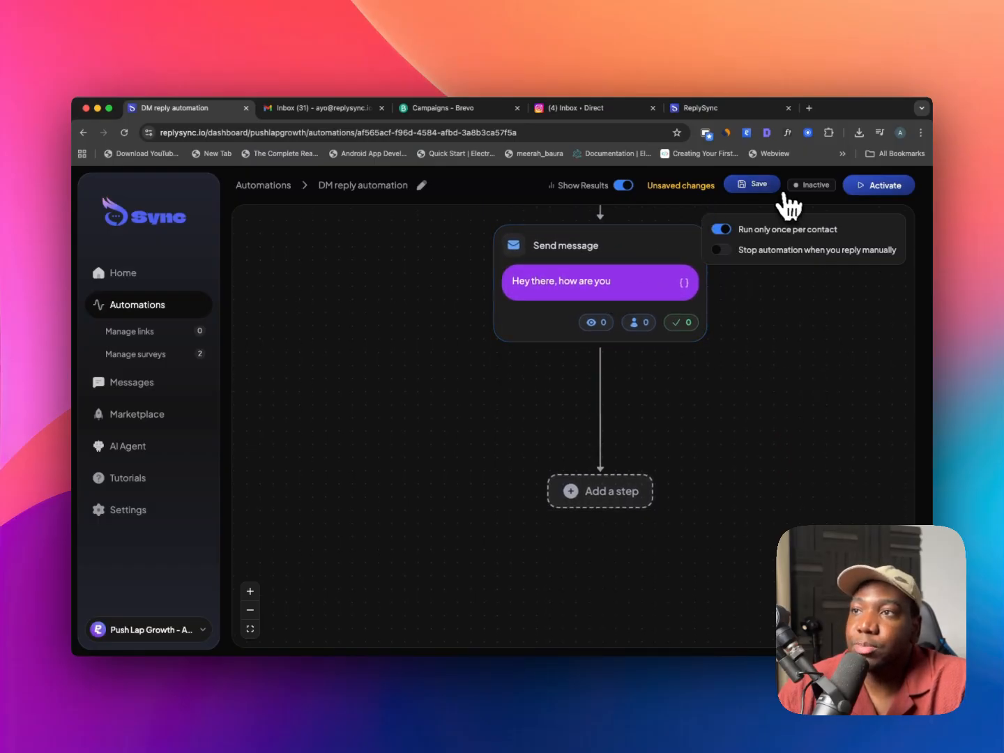
pyautogui.click(758, 187)
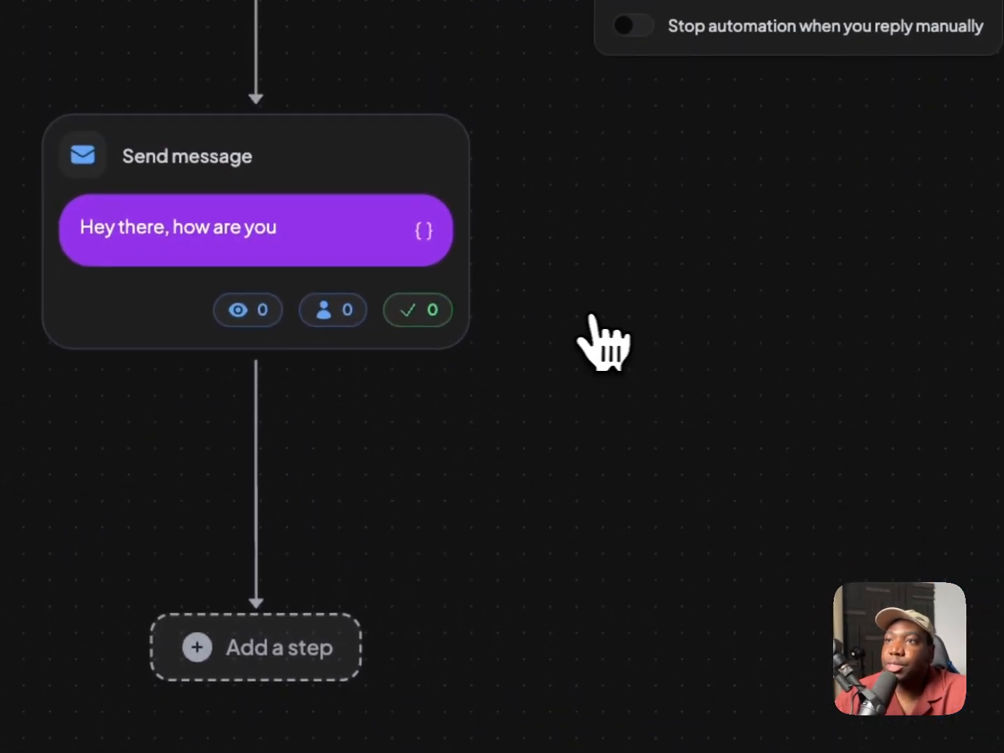
# - Add a Like message step after the "Hey there, how are you" message so the last received message gets liked
pyautogui.scroll(-2, 628, 370)
pyautogui.click(325, 513)
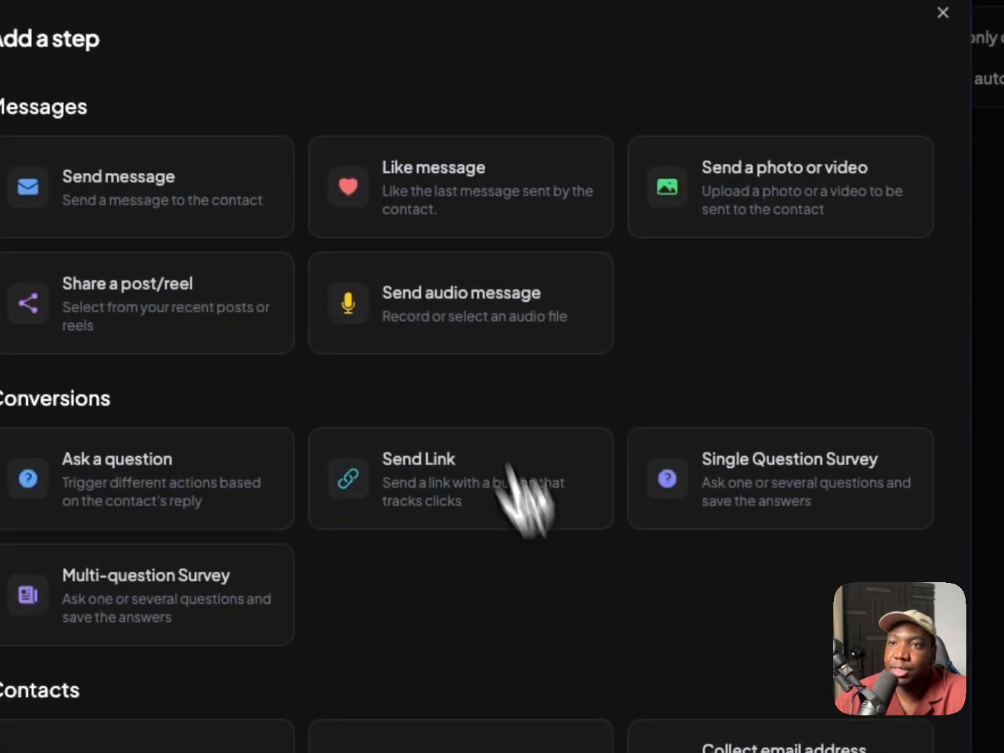
pyautogui.click(416, 188)
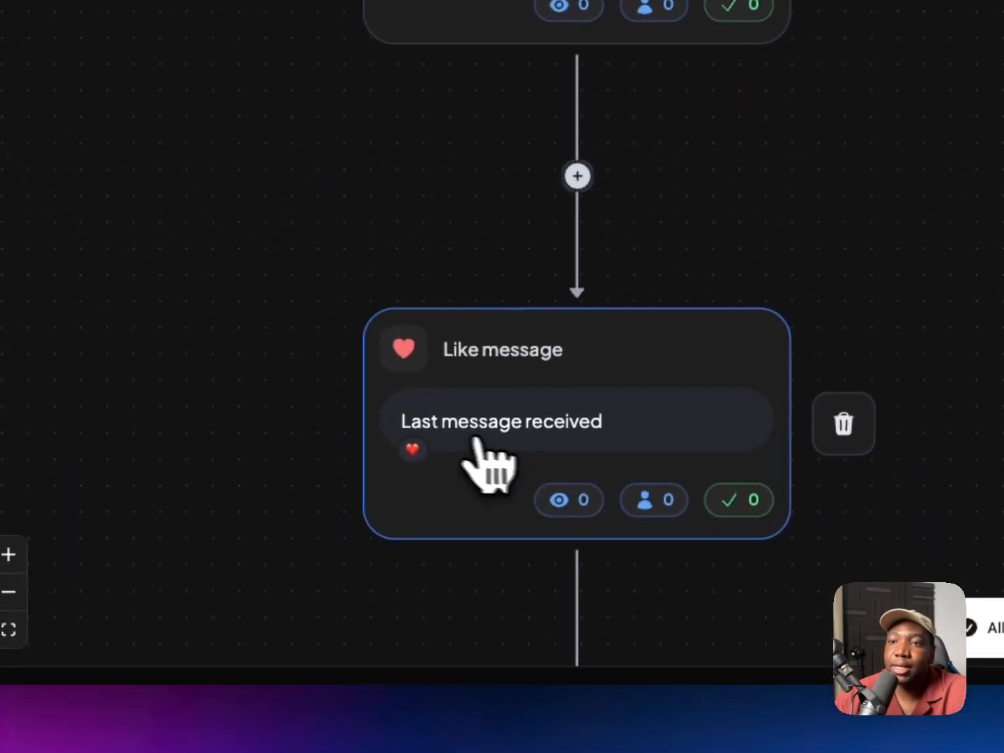
pyautogui.scroll(-2, 480, 544)
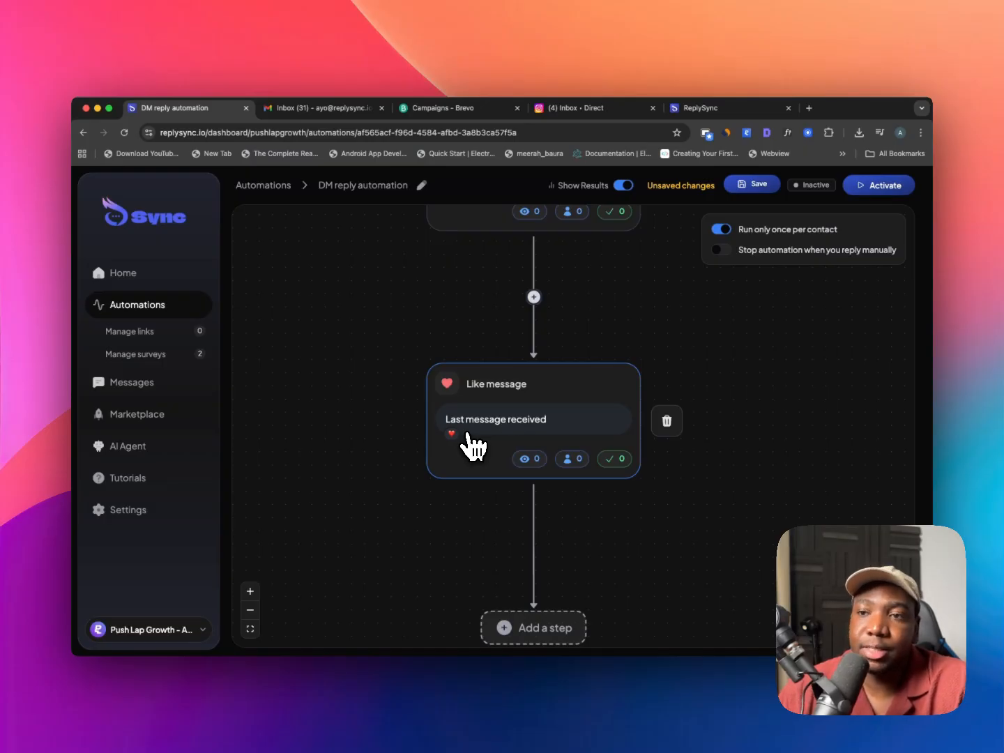
pyautogui.scroll(-2, 474, 447)
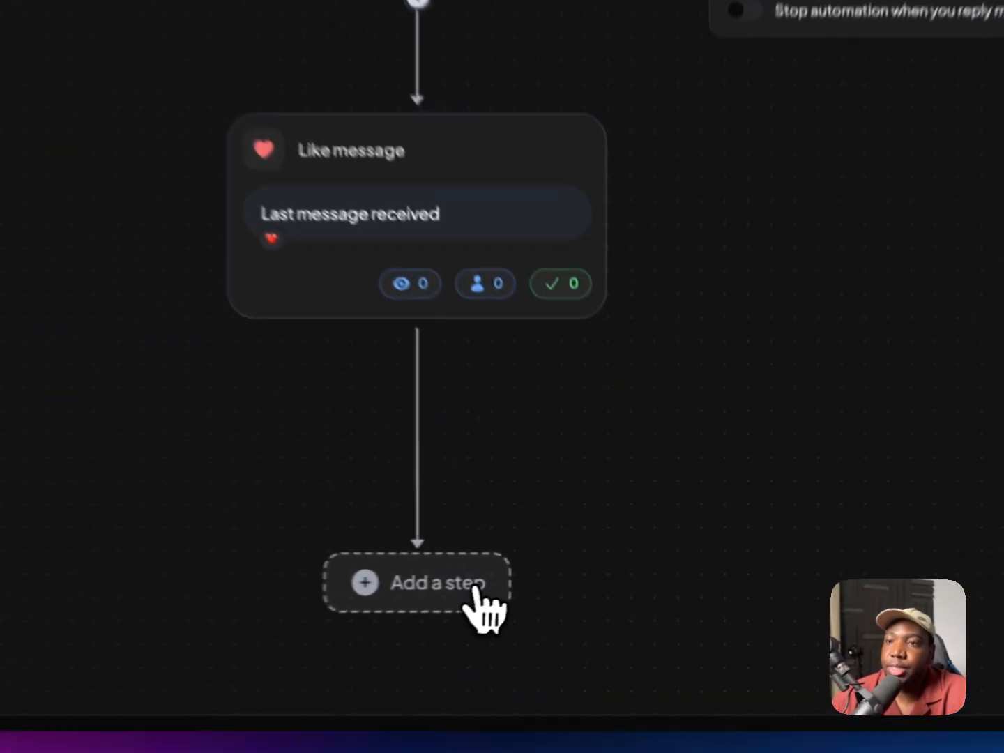
# - Add a Send a photo or video step after the Like message step and upload final-version.jpg from the OG-images folder
pyautogui.click(567, 573)
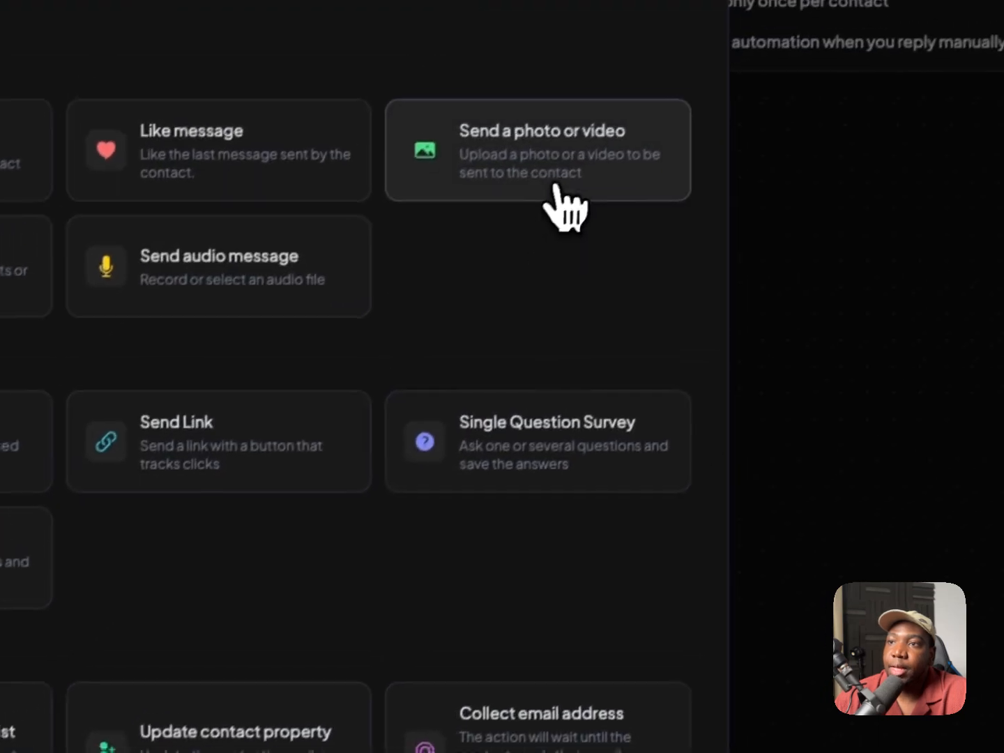
pyautogui.click(668, 336)
pyautogui.scroll(-4, 486, 622)
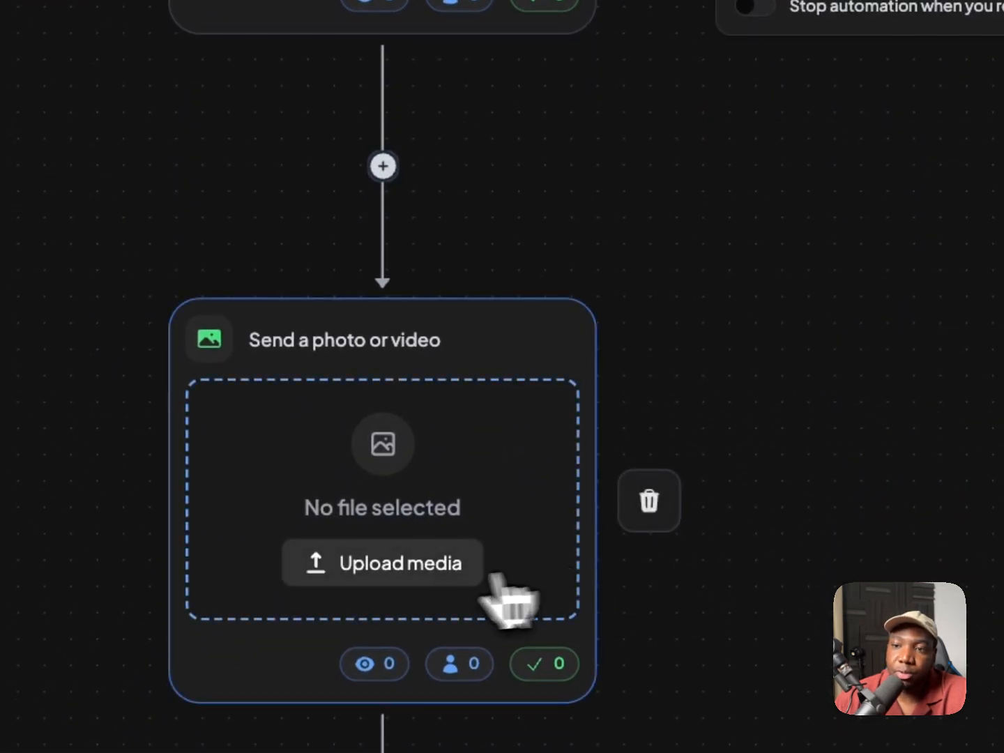
pyautogui.click(418, 580)
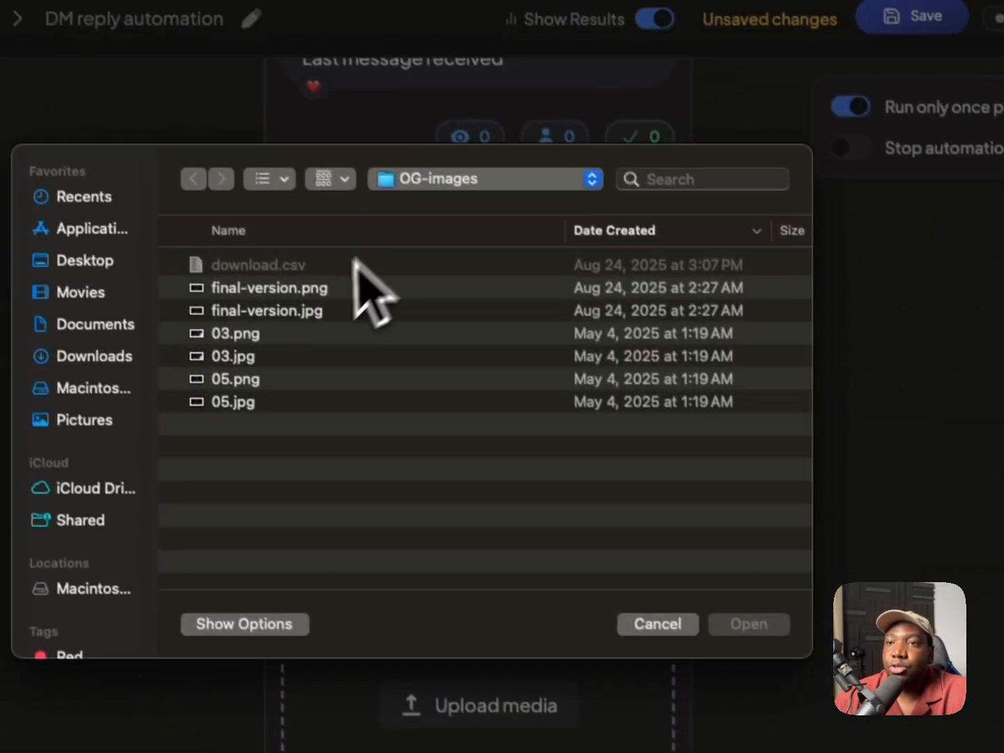
pyautogui.click(315, 316)
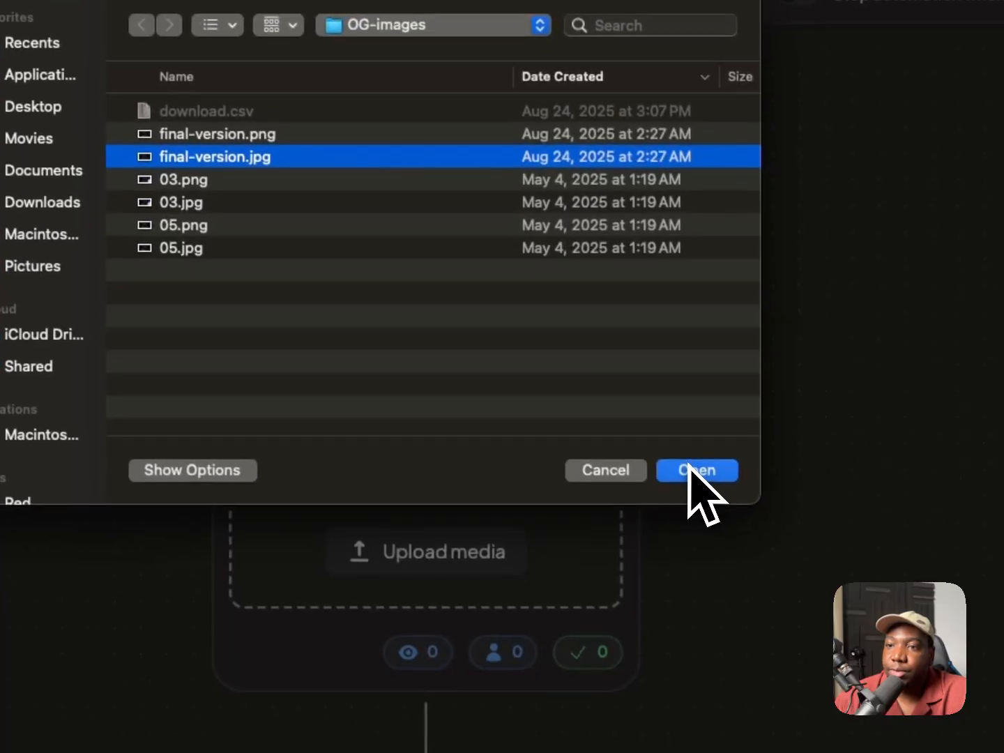
pyautogui.click(693, 472)
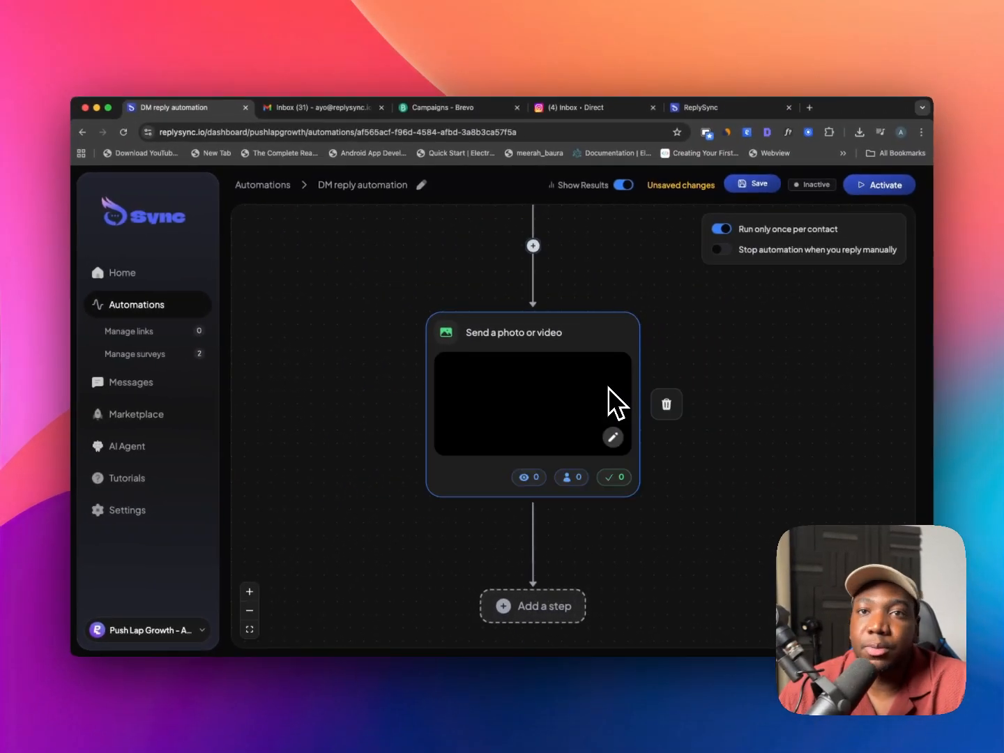
# - Turn off the display of results on the automation's steps and save the automation
pyautogui.scroll(-5, 584, 494)
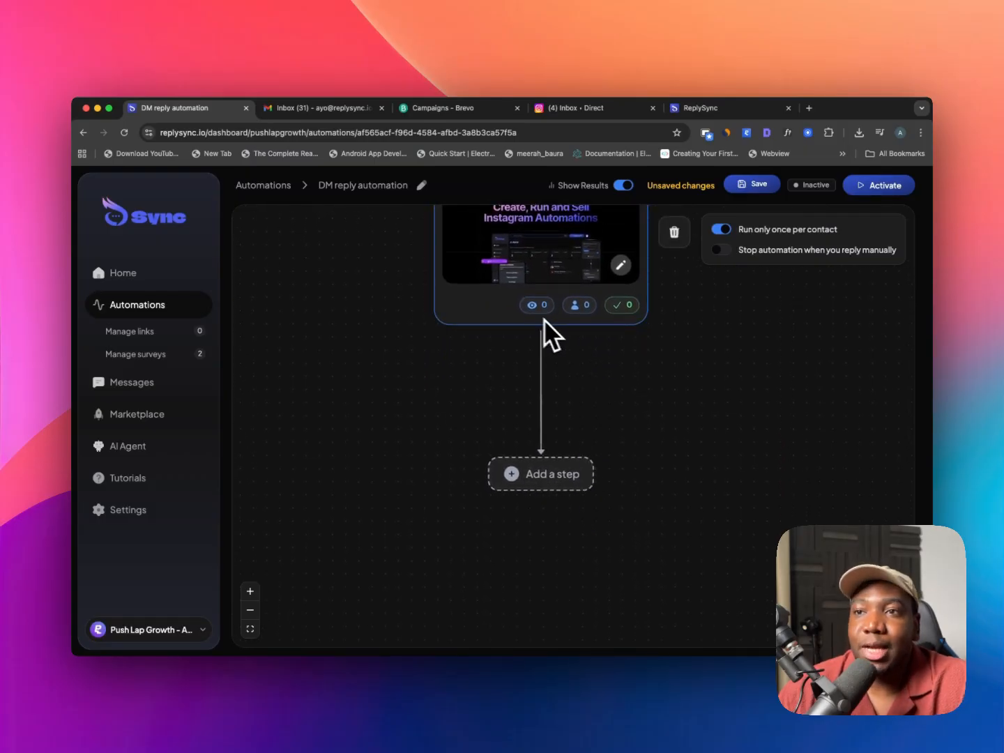
pyautogui.moveTo(539, 310)
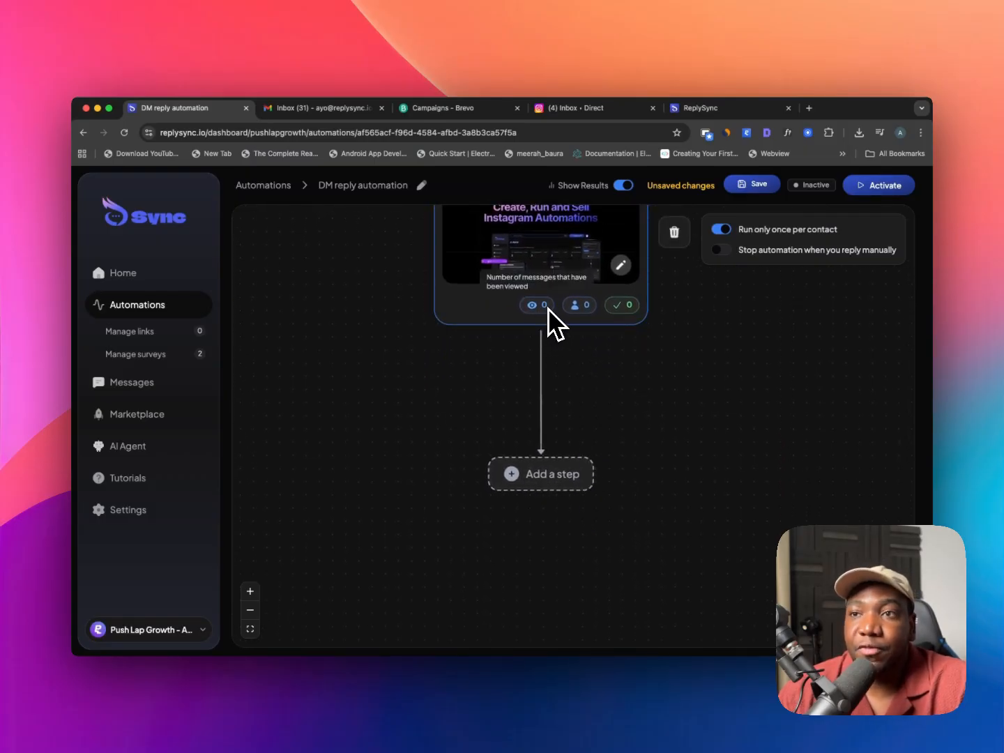
pyautogui.moveTo(586, 308)
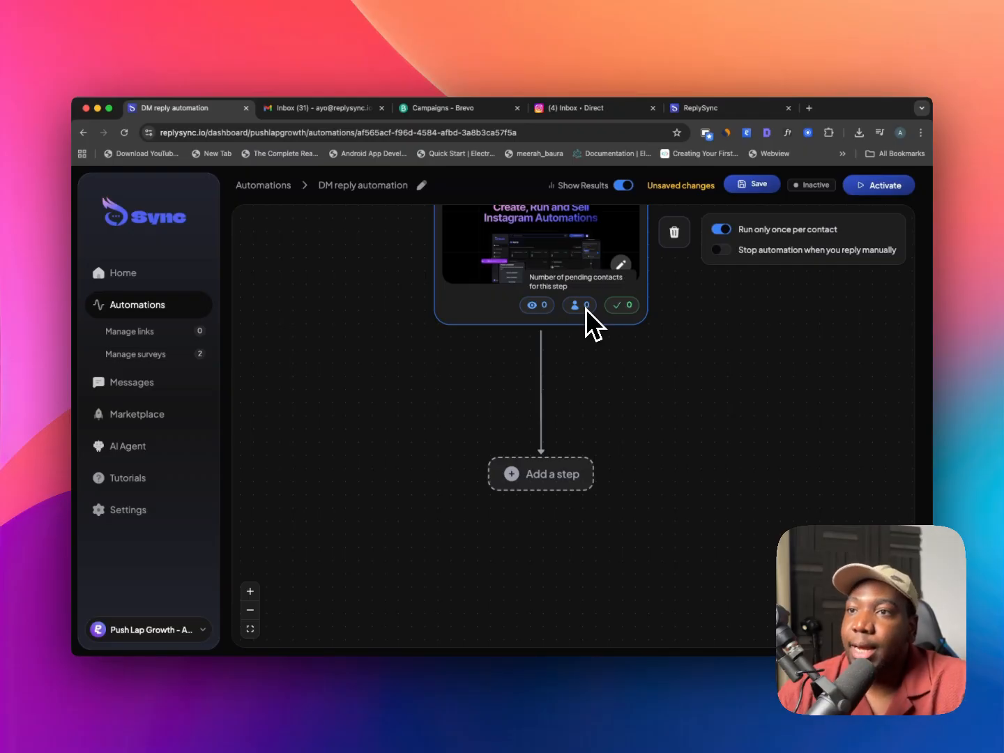
pyautogui.moveTo(630, 307)
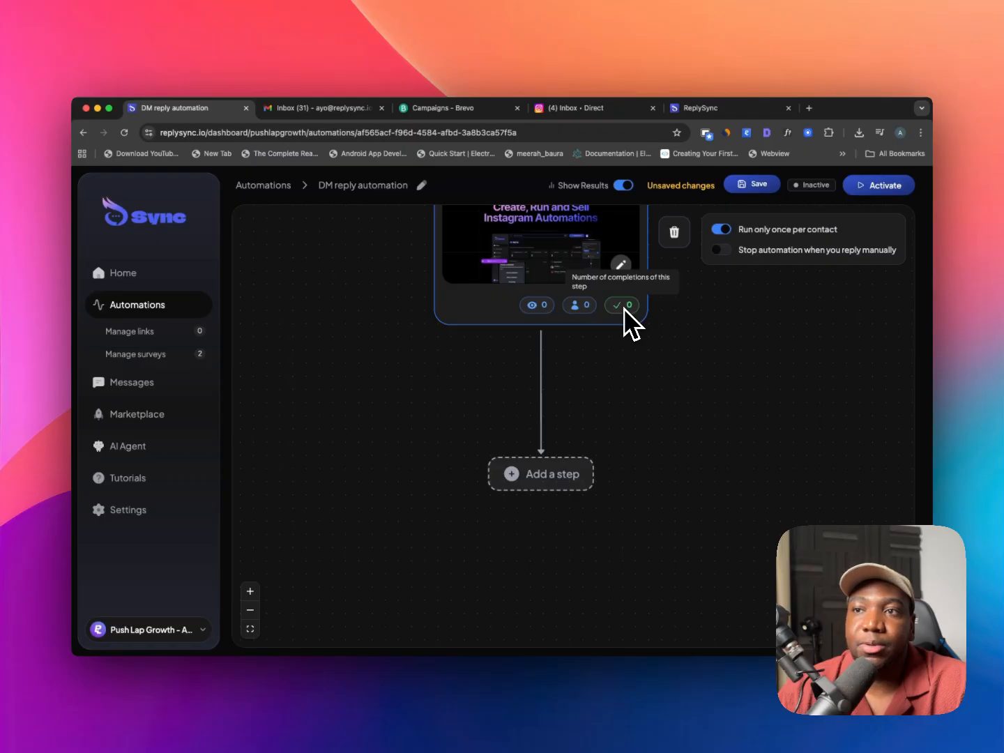
pyautogui.scroll(2, 620, 309)
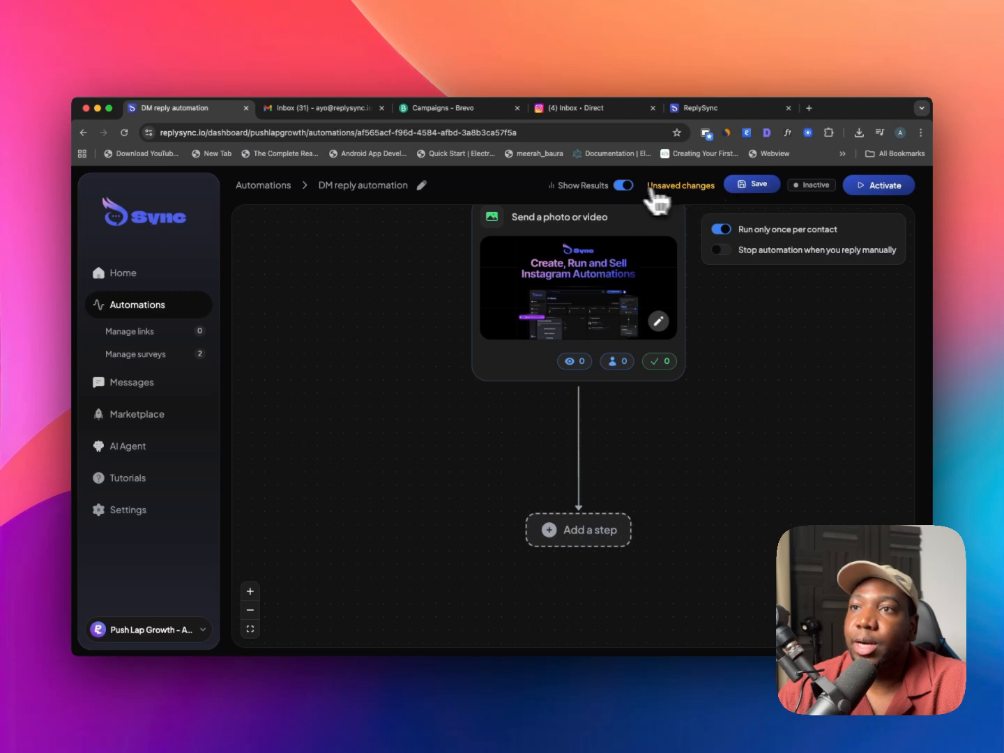
pyautogui.click(624, 185)
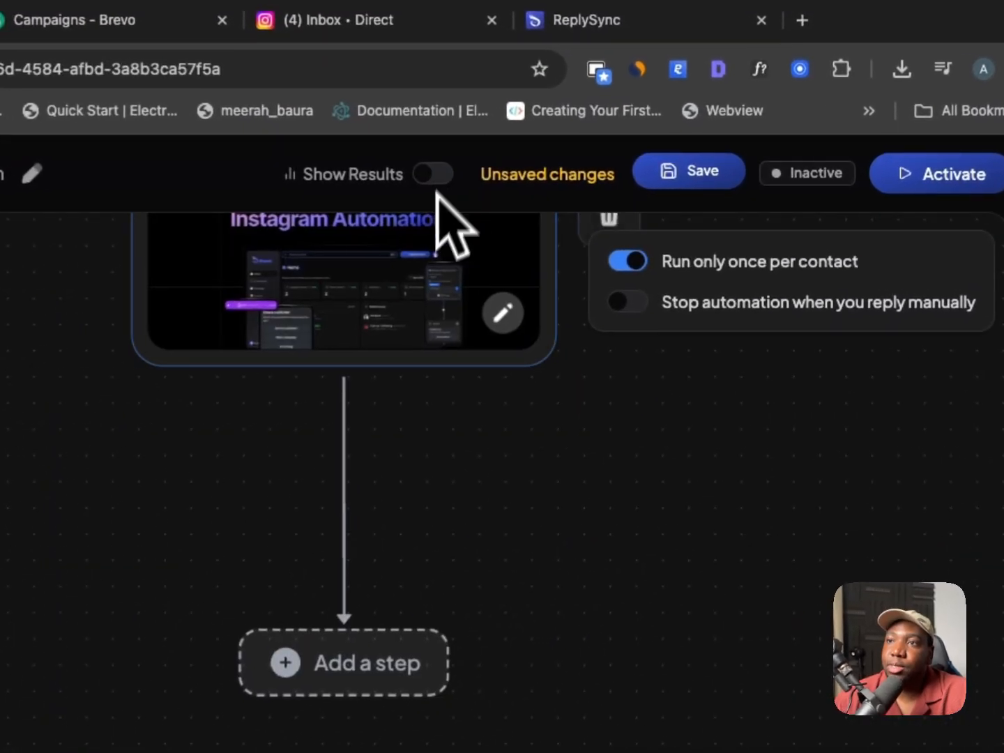
pyautogui.scroll(5, 430, 387)
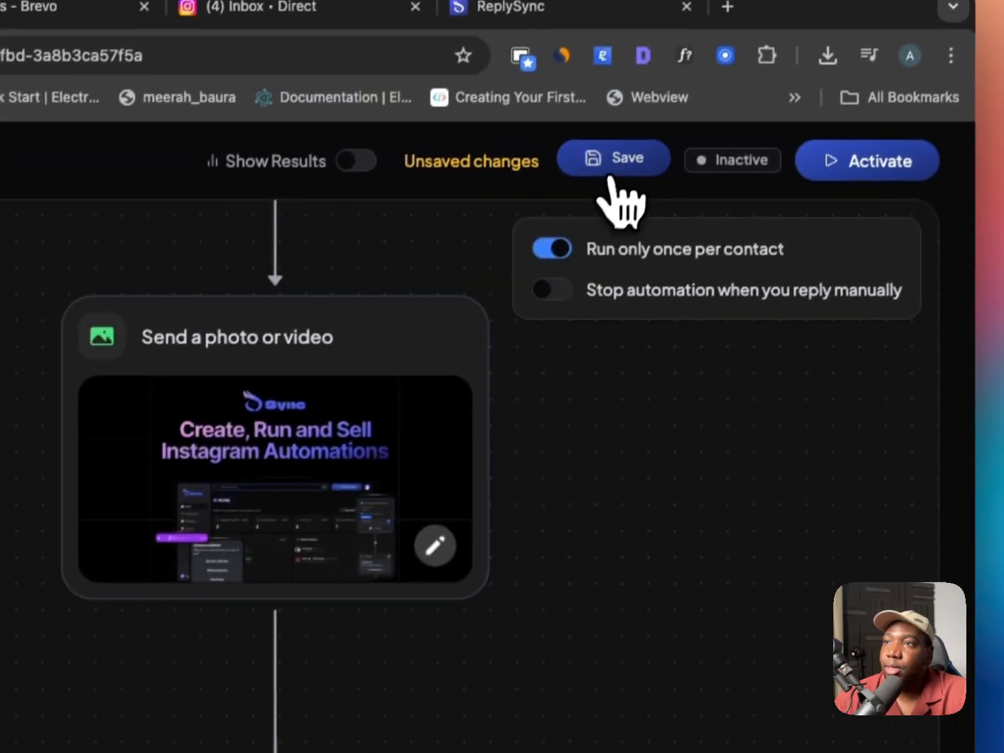
pyautogui.click(654, 44)
# - Add a Share a post/reel step after the photo step and select the "Double your MRR overnight" reel for it
pyautogui.scroll(-5, 393, 522)
pyautogui.scroll(-4, 669, 468)
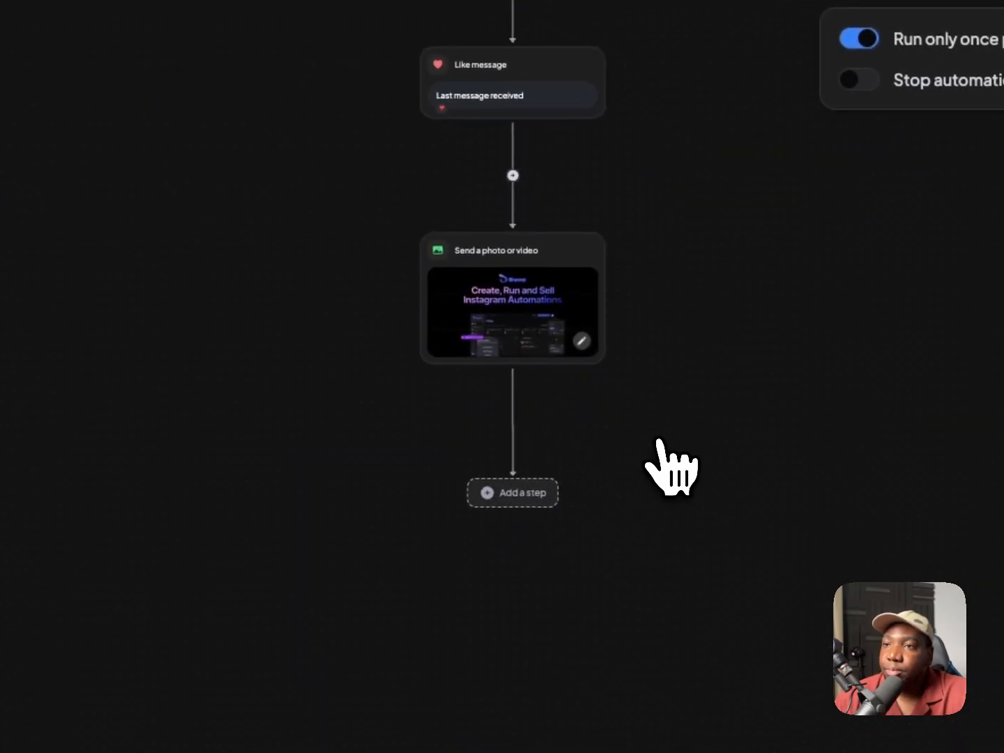
pyautogui.scroll(5, 669, 463)
pyautogui.hscroll(-5, 644, 463)
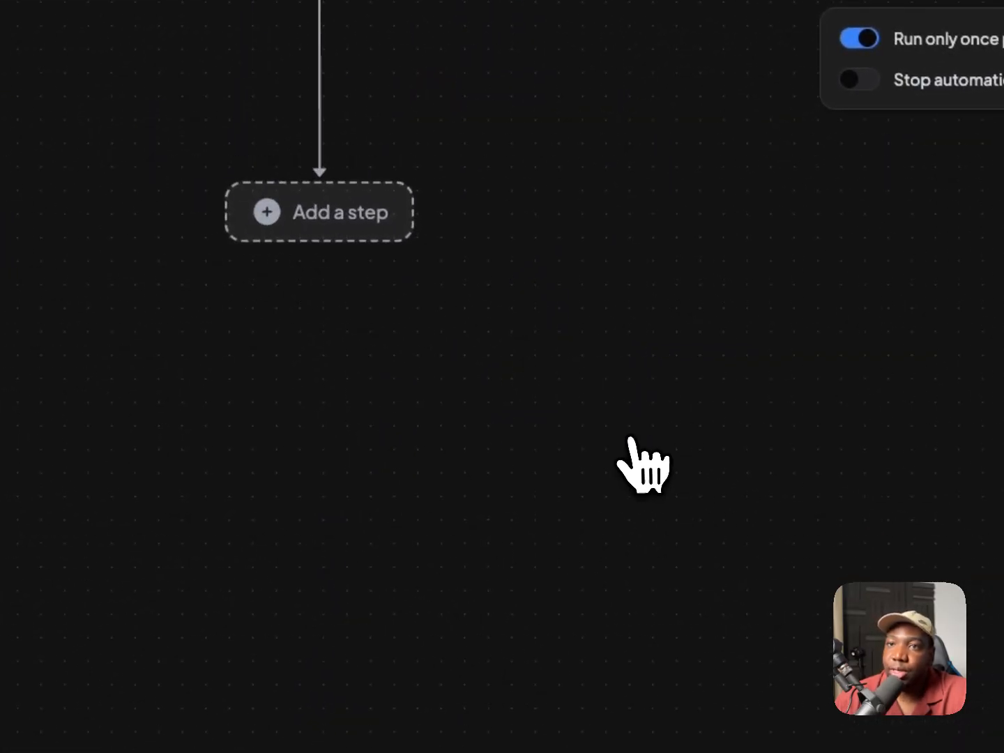
pyautogui.click(620, 329)
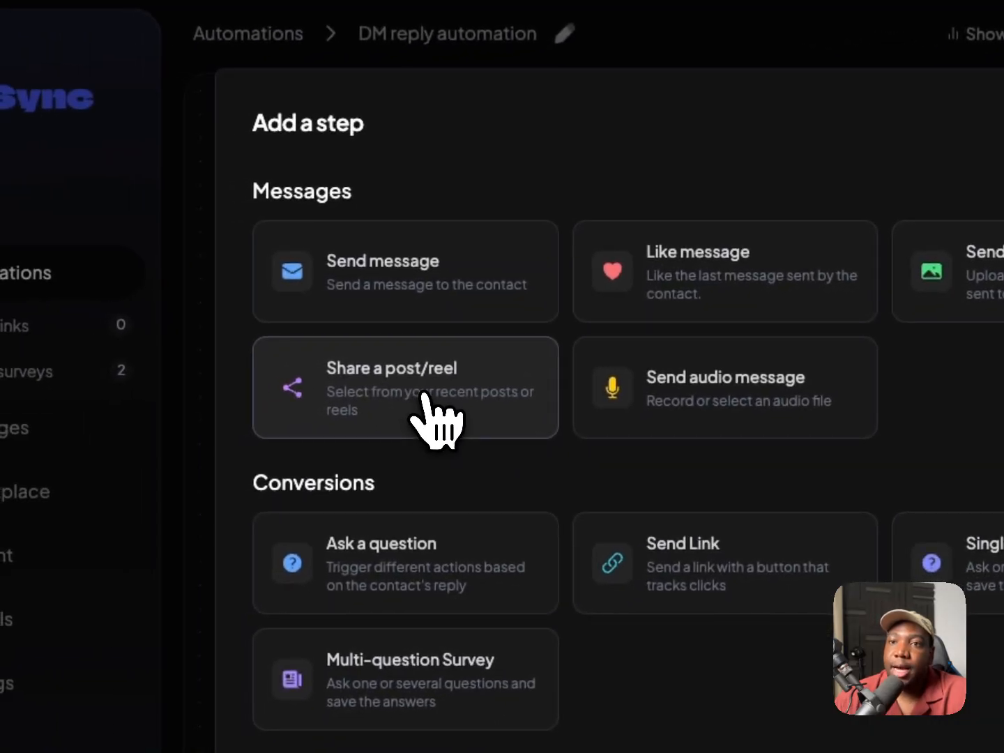
pyautogui.click(424, 394)
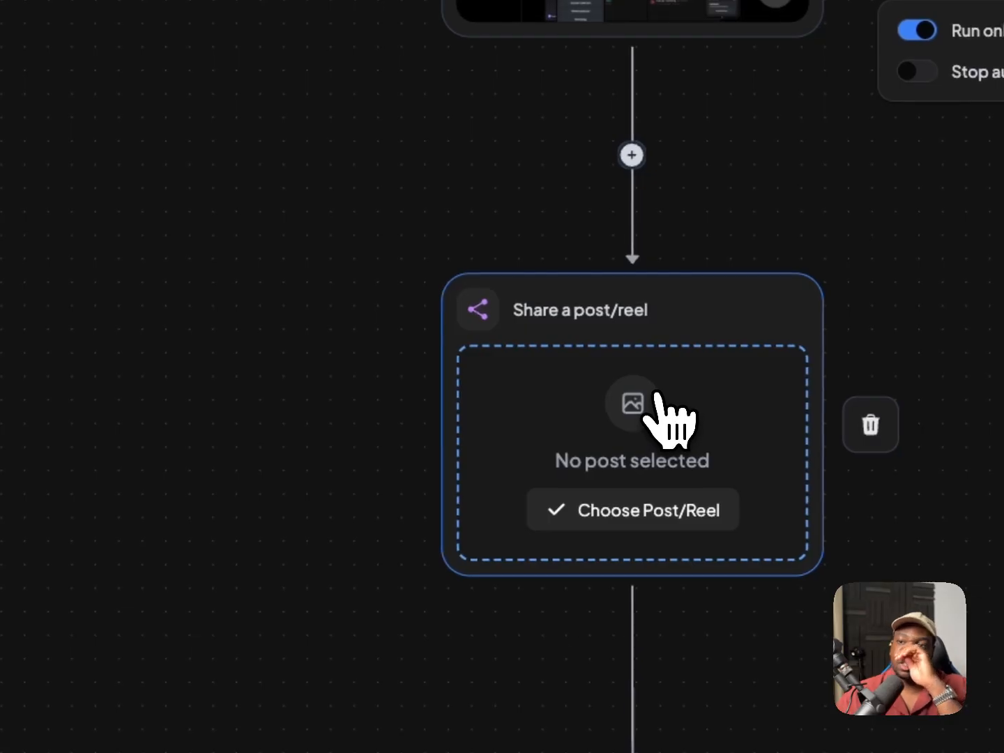
pyautogui.click(587, 511)
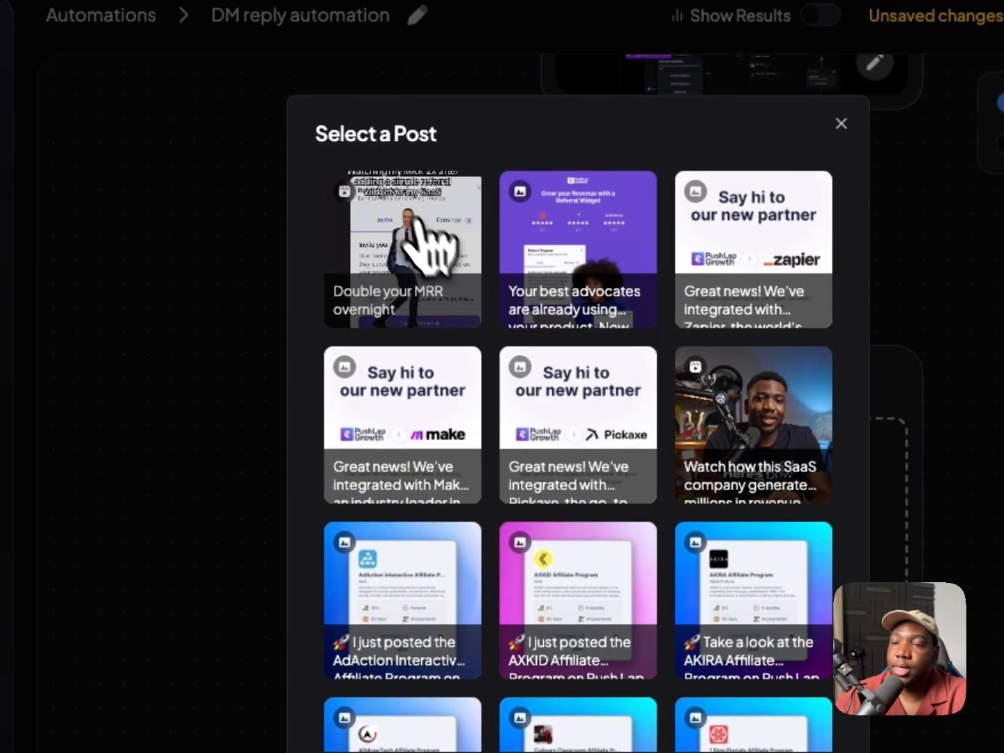
pyautogui.click(431, 251)
pyautogui.click(399, 536)
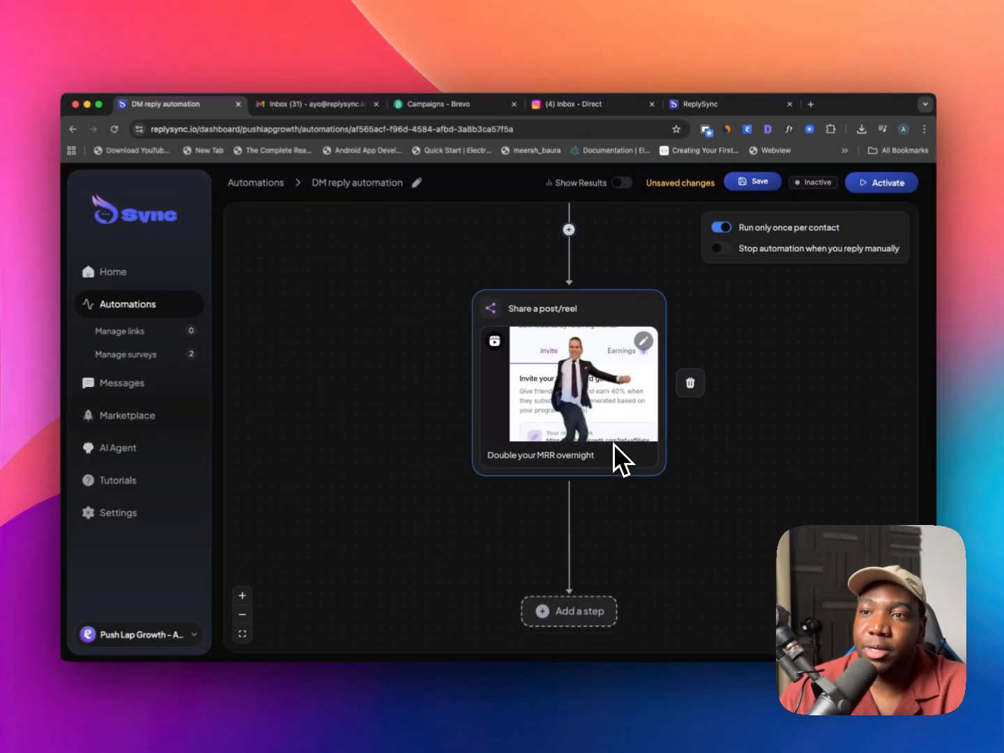
# - Delete the Share a post/reel step from the end of the flow
pyautogui.scroll(-3, 597, 460)
pyautogui.scroll(6, 598, 460)
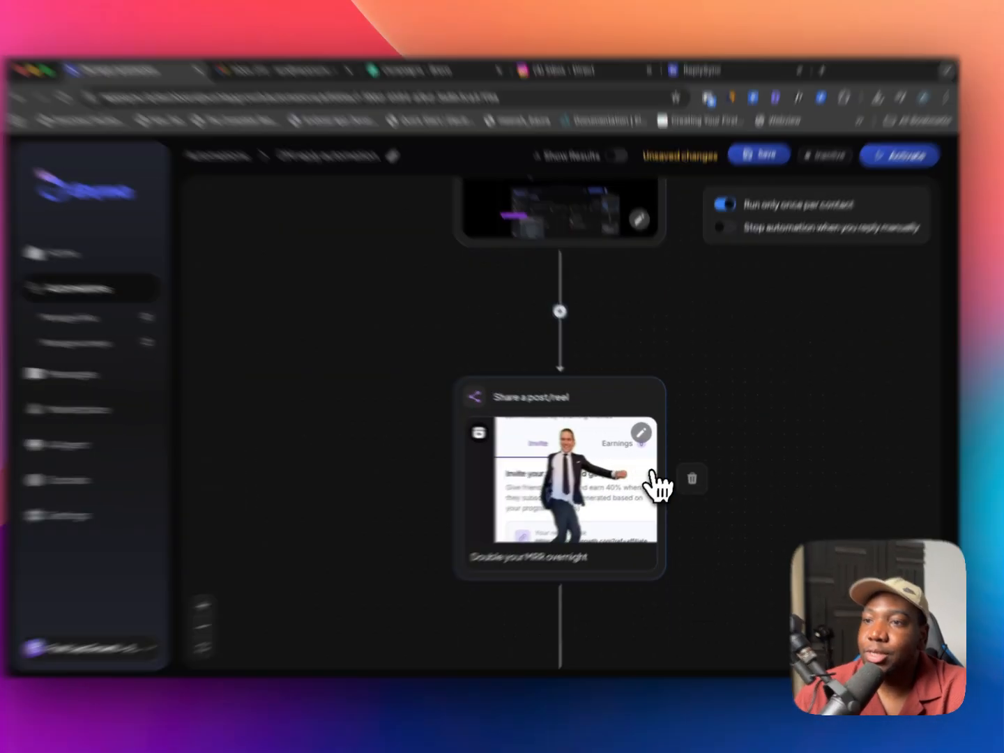
pyautogui.click(696, 626)
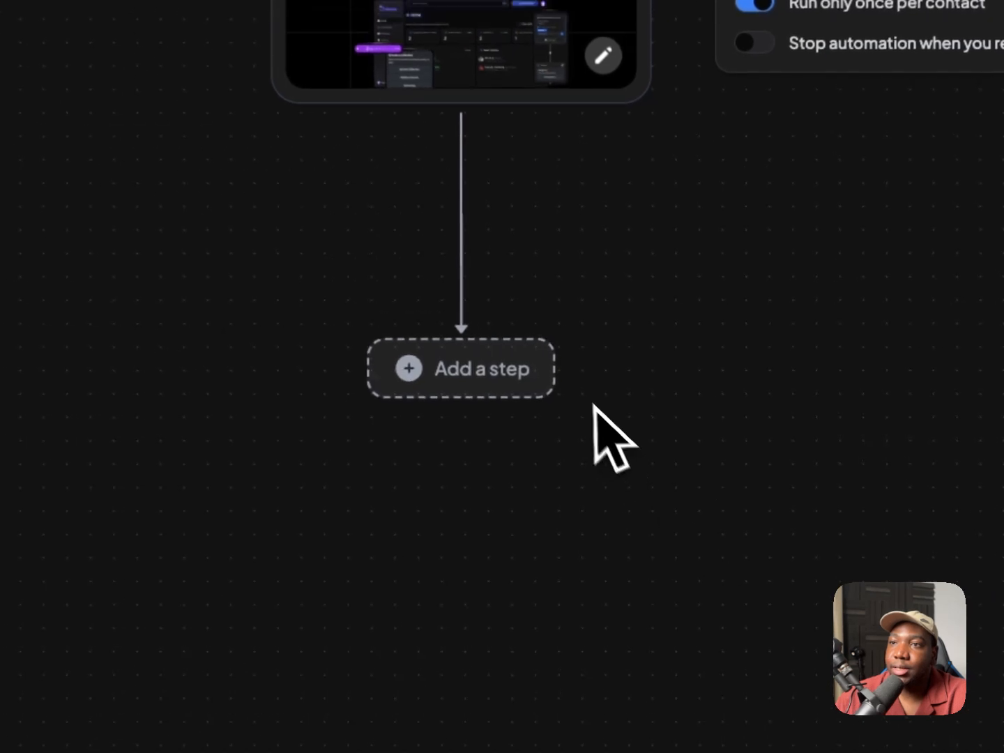
# - Add a Send audio message step after the photo step
pyautogui.scroll(5, 639, 422)
pyautogui.scroll(3, 629, 263)
pyautogui.scroll(-8, 628, 265)
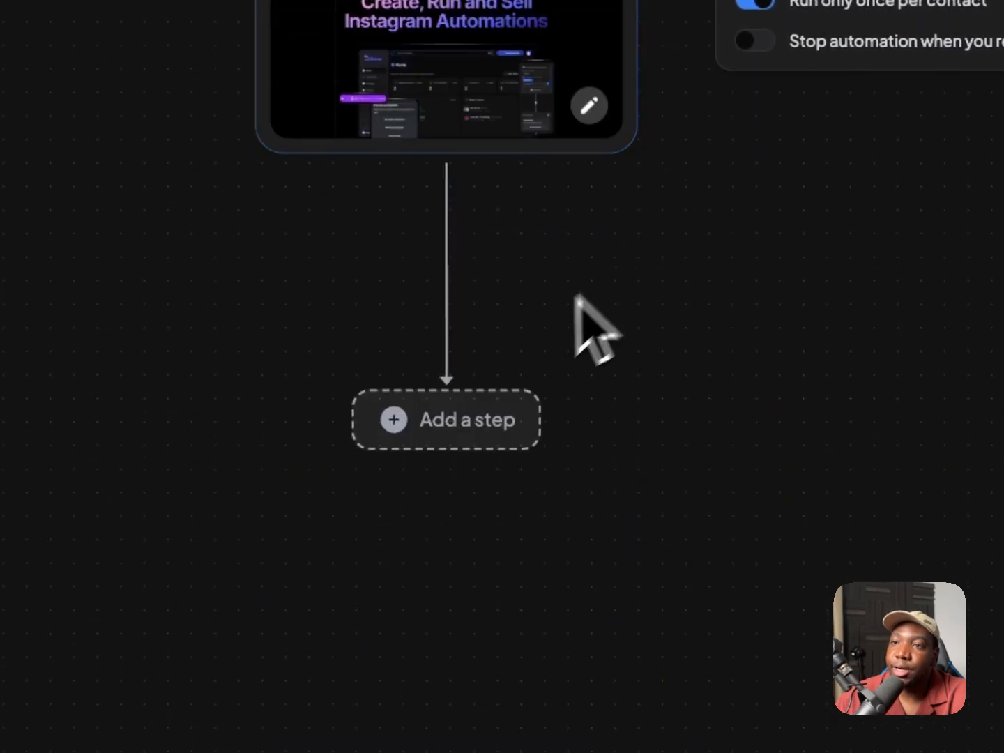
pyautogui.click(468, 432)
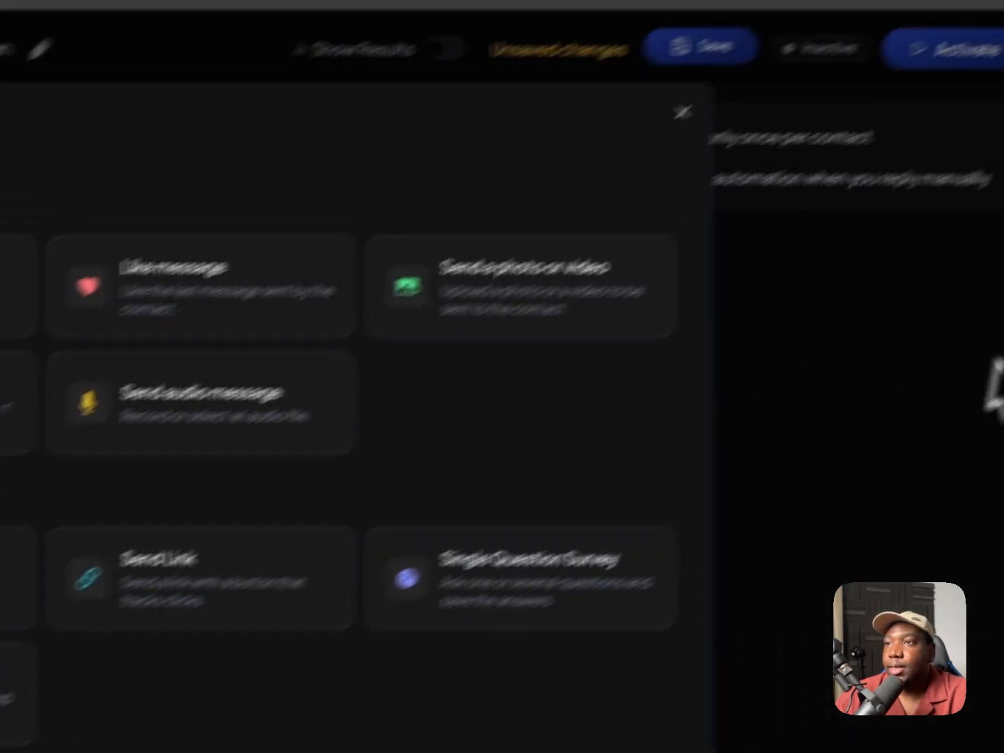
pyautogui.click(990, 370)
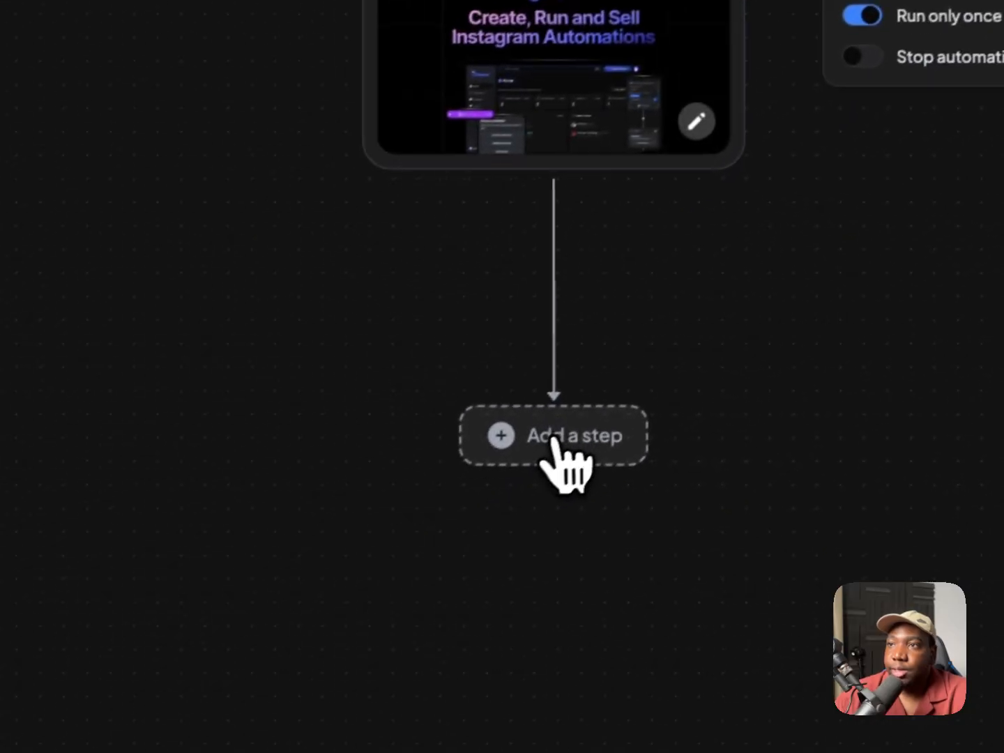
pyautogui.click(570, 427)
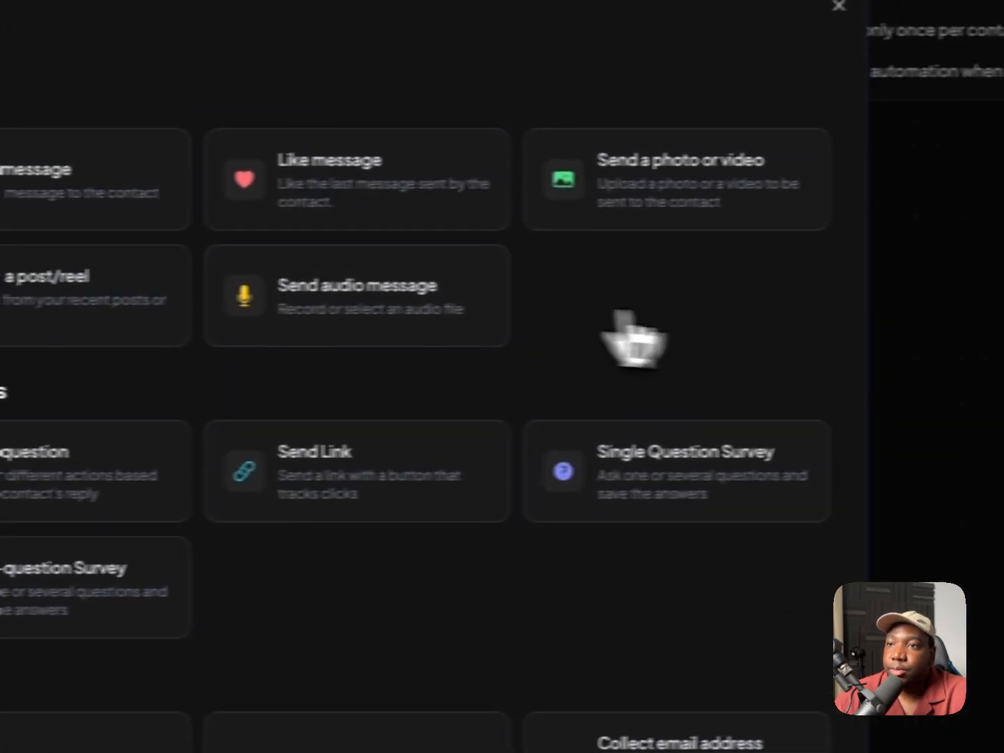
pyautogui.click(574, 299)
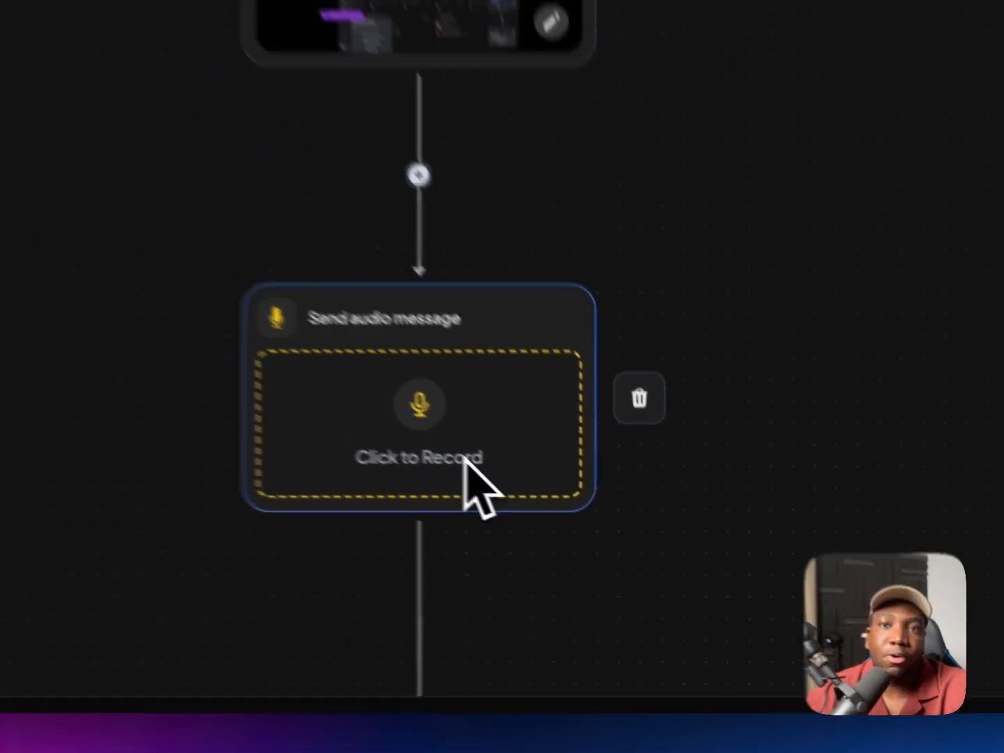
# - Delete the Send audio message step from the end of the flow
pyautogui.scroll(-2, 591, 518)
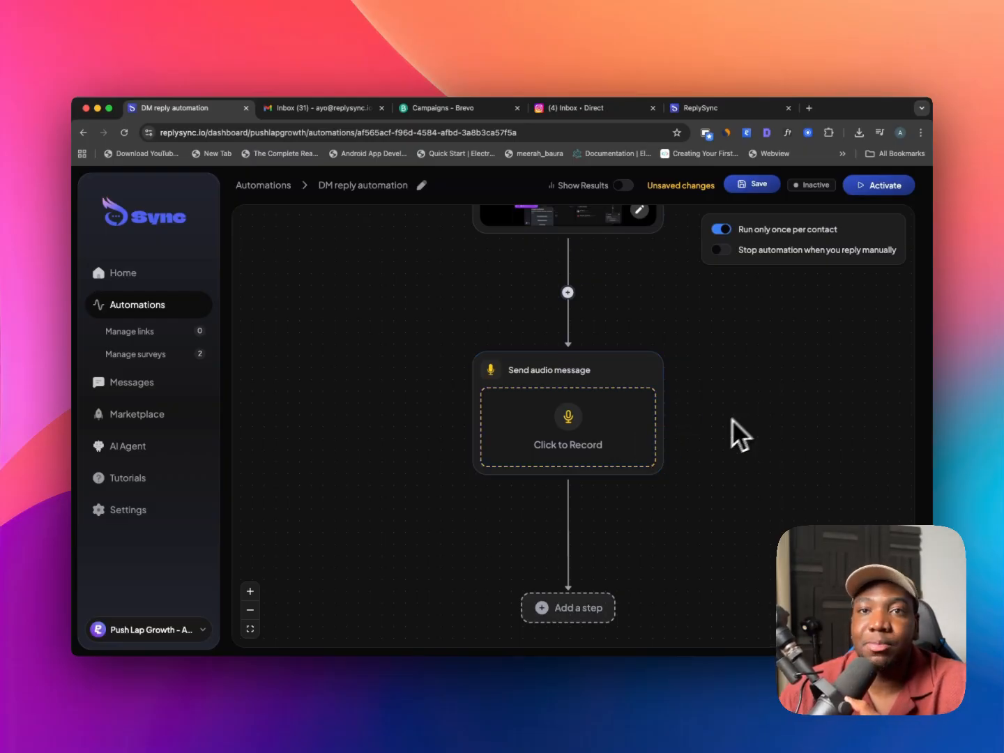
pyautogui.moveTo(687, 430)
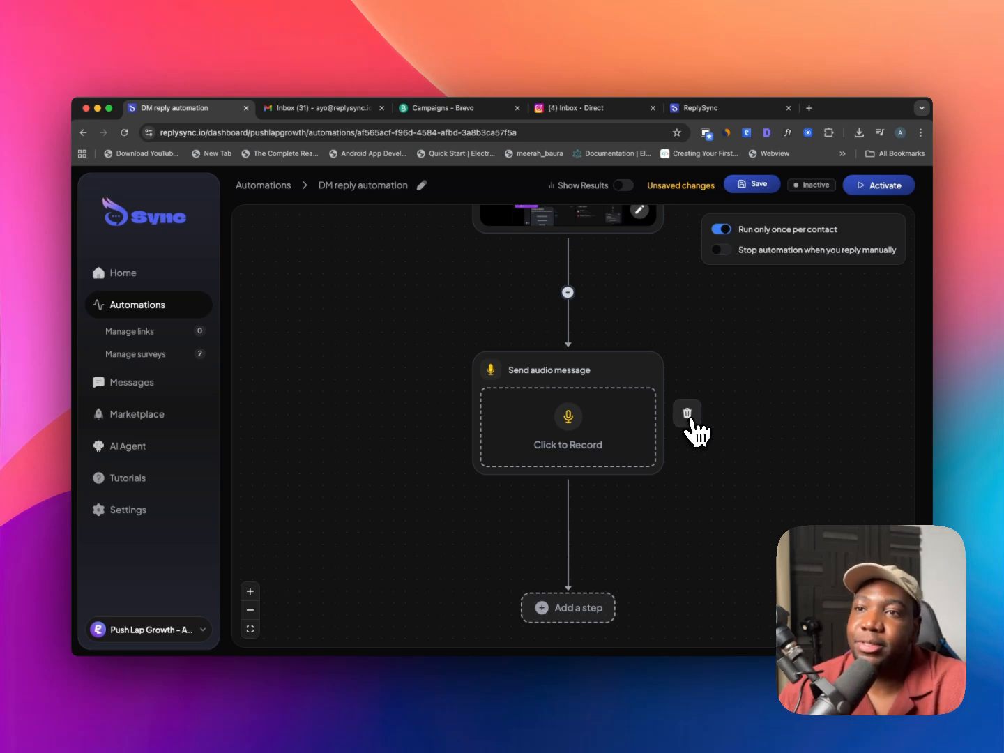
pyautogui.click(688, 414)
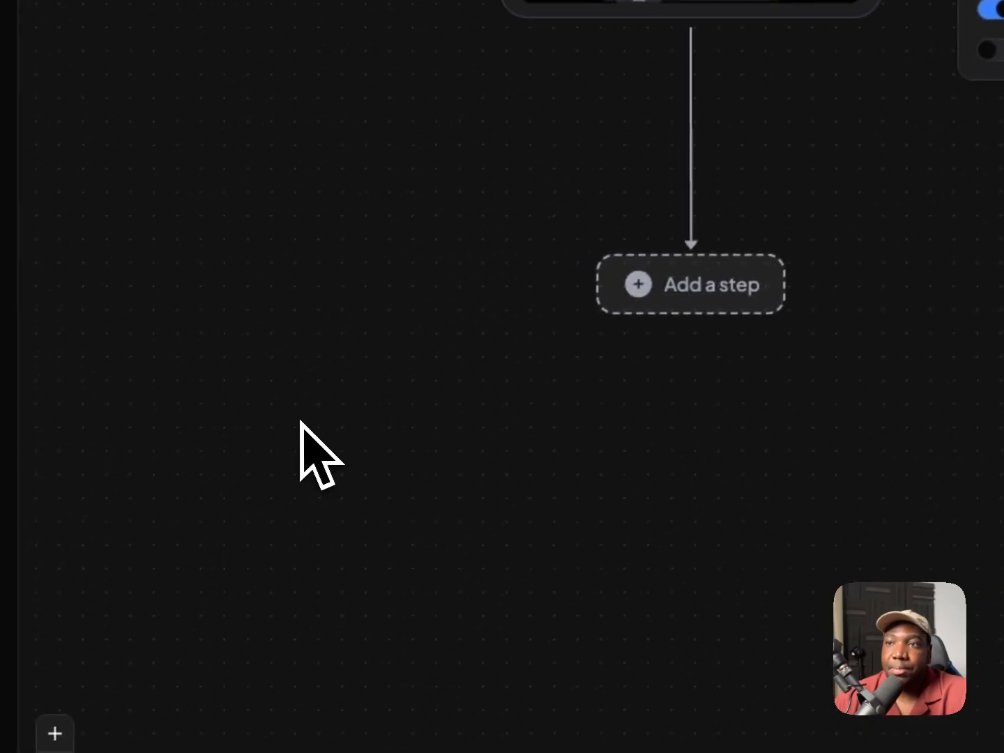
# - Add an Ask a question step after the photo step with the message "Hey, what's your favorite color"
pyautogui.click(657, 273)
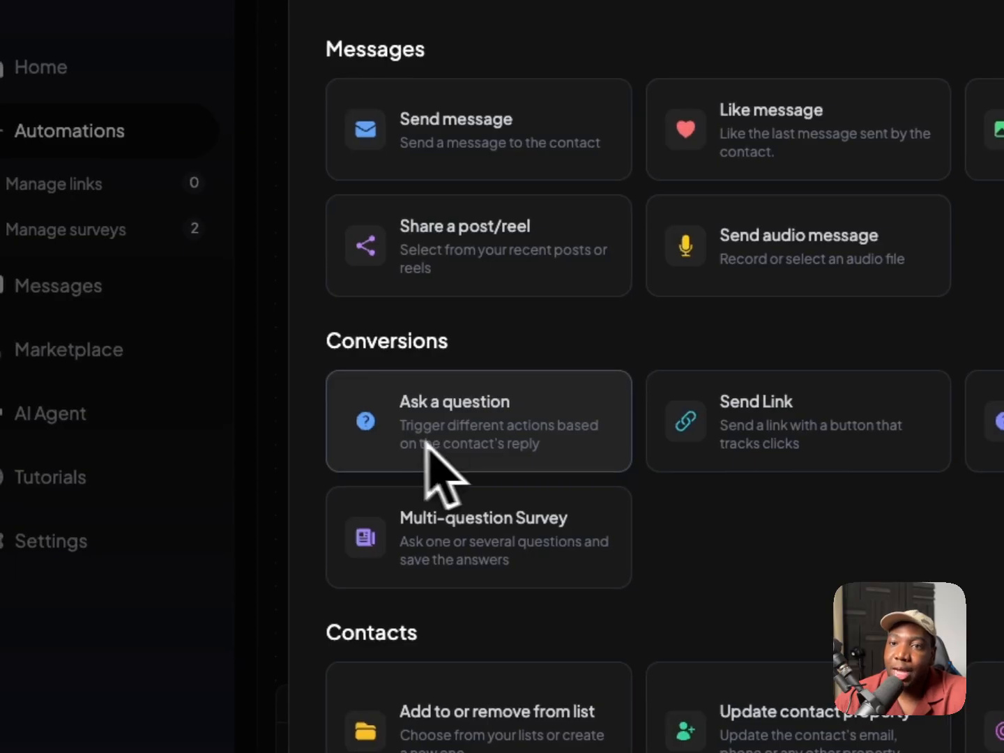
pyautogui.moveTo(317, 341); pyautogui.dragTo(1003, 523)
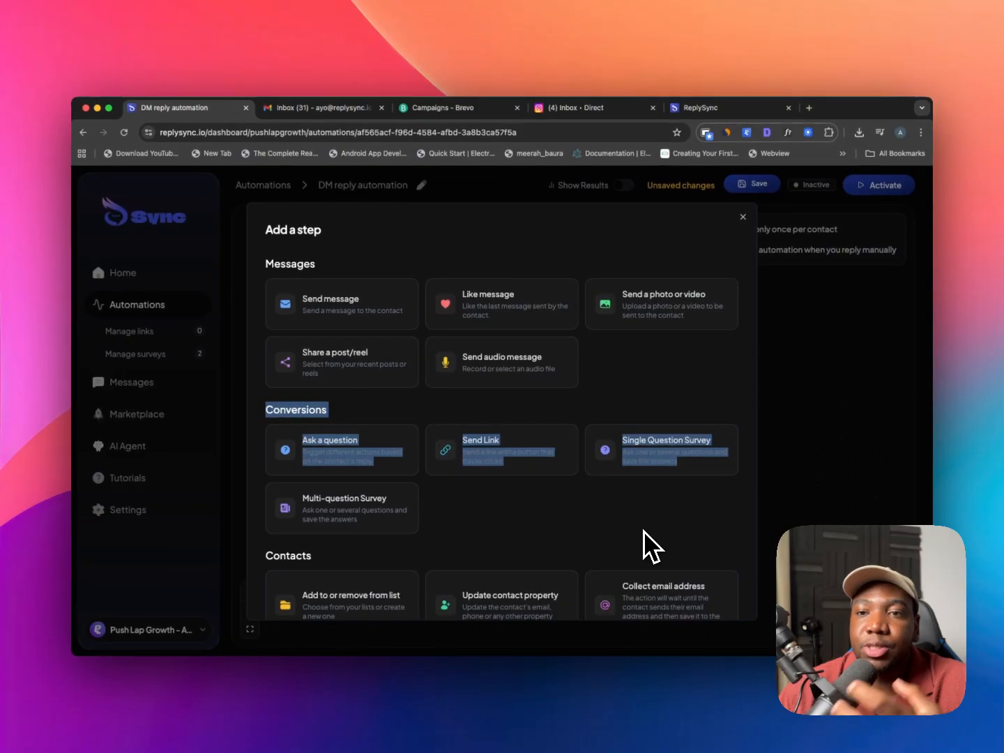
pyautogui.click(429, 485)
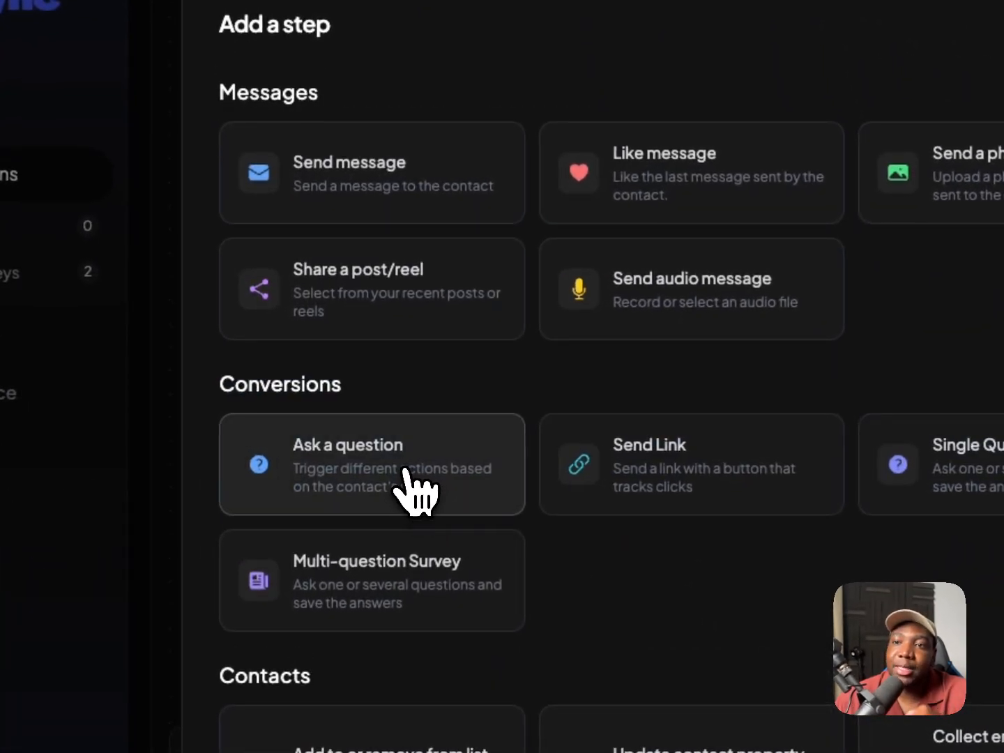
pyautogui.click(417, 492)
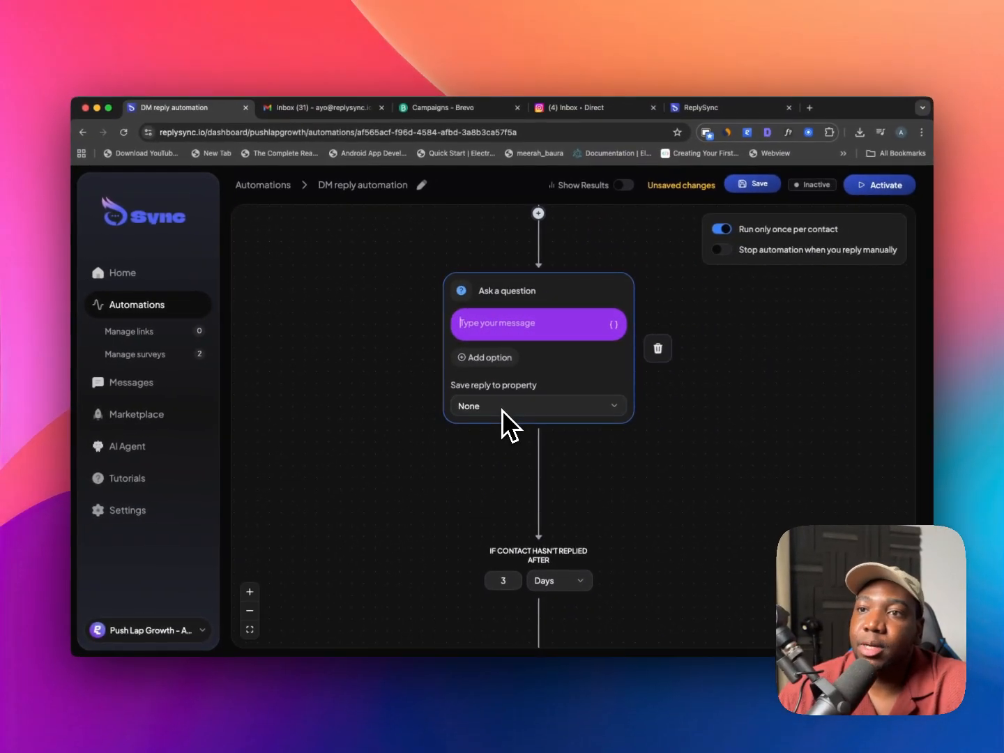
pyautogui.write('Hey')
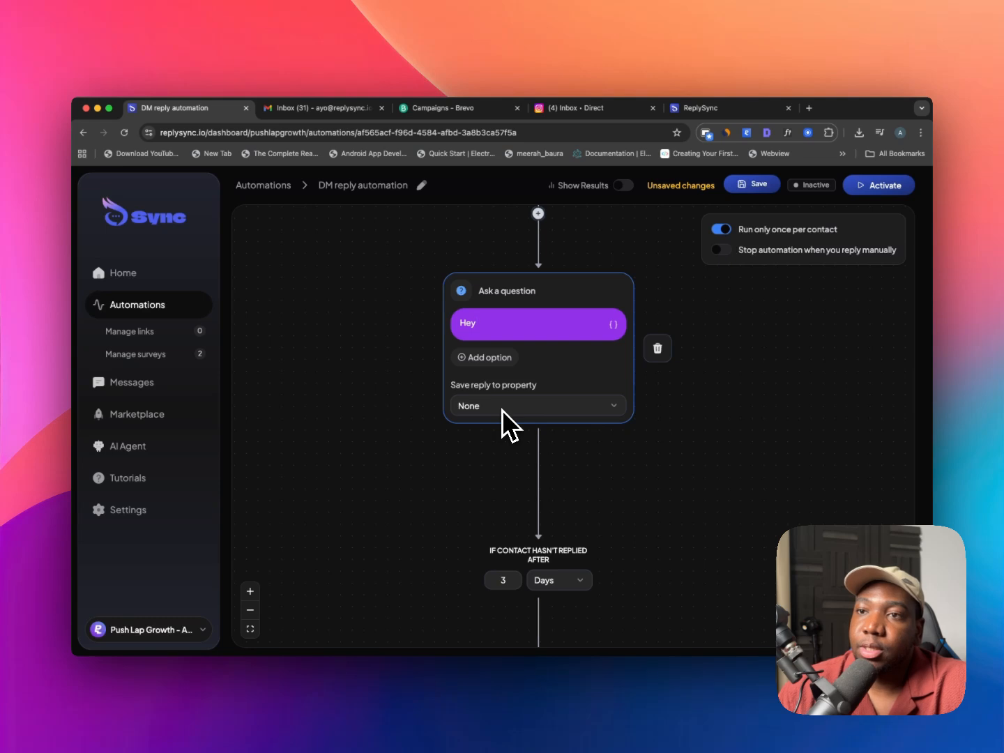
pyautogui.write(", what's your")
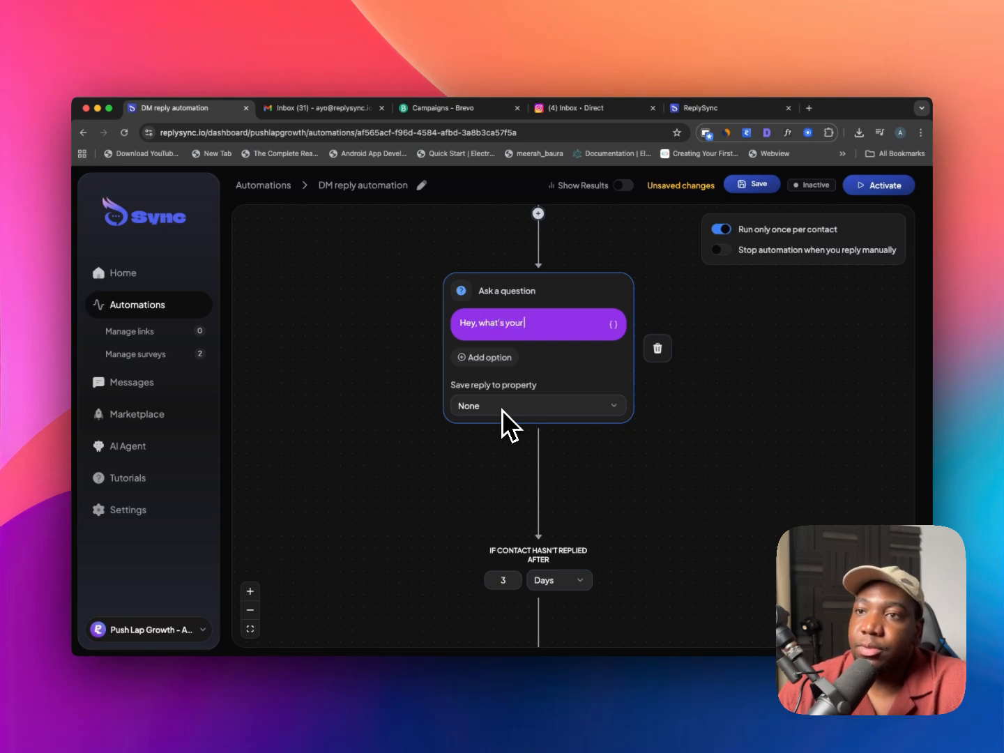
pyautogui.write(' favorite color')
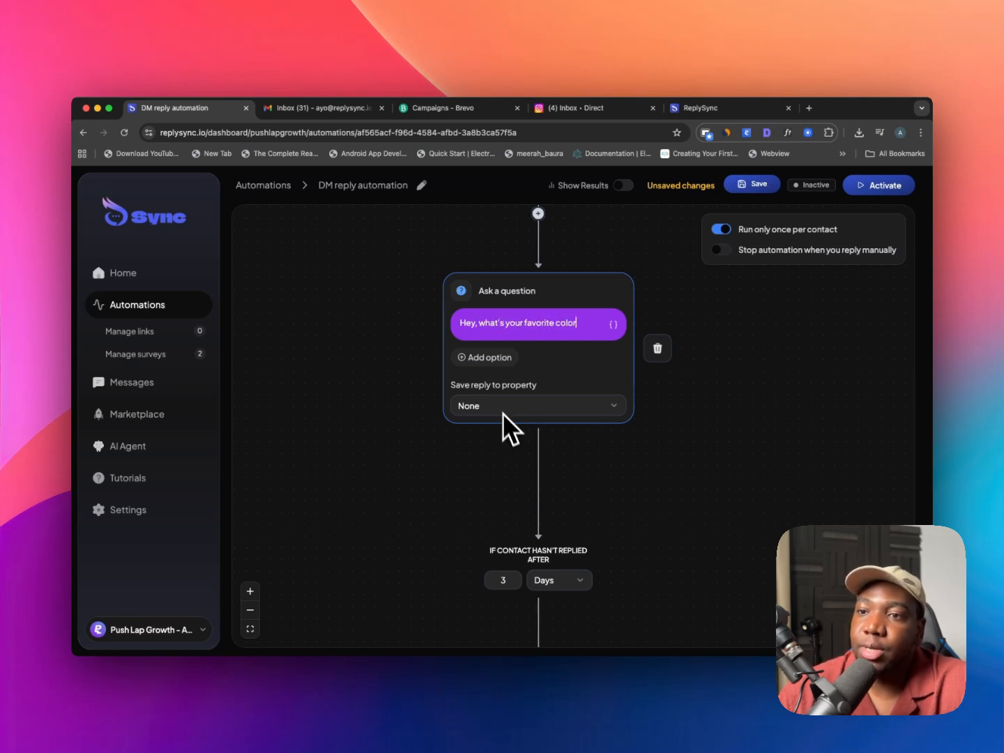
# - Set the question's no-reply branch to trigger after 10 minutes
pyautogui.scroll(-4, 503, 413)
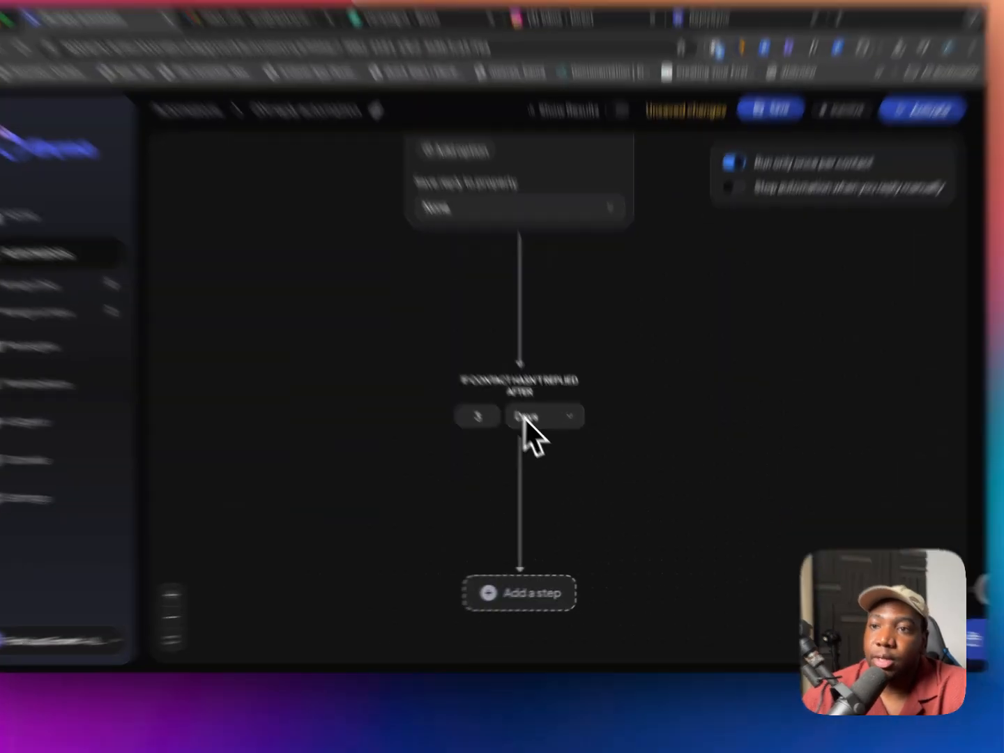
pyautogui.click(549, 441)
pyautogui.click(548, 468)
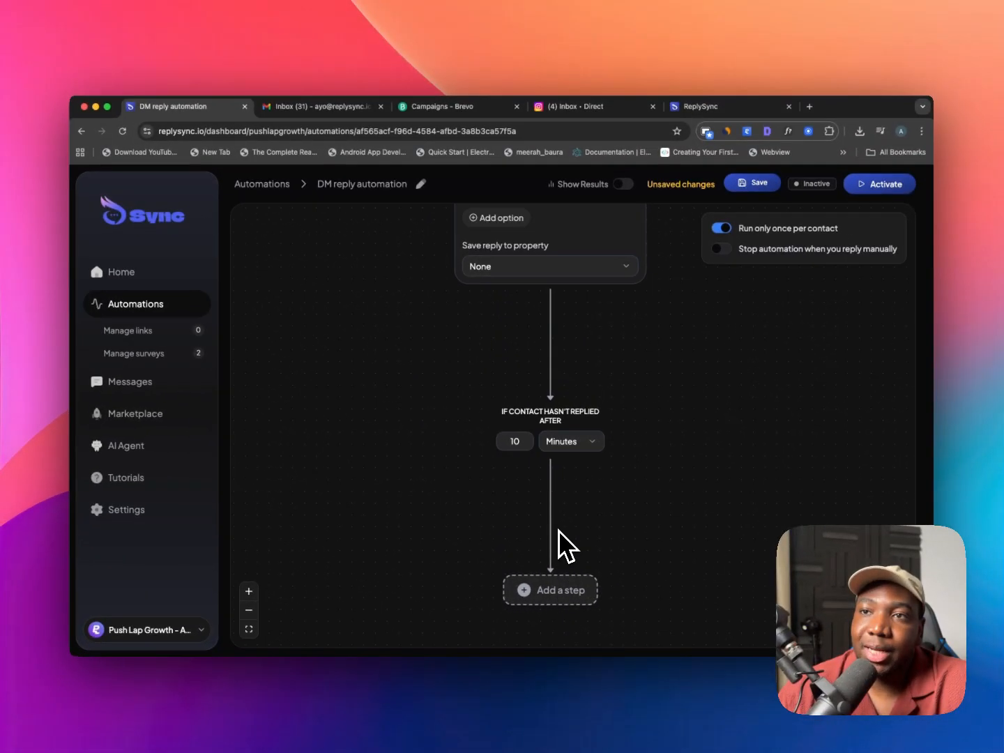
# - Add two reply options, "Red" and "Blue", to the favorite color question
pyautogui.scroll(4, 558, 531)
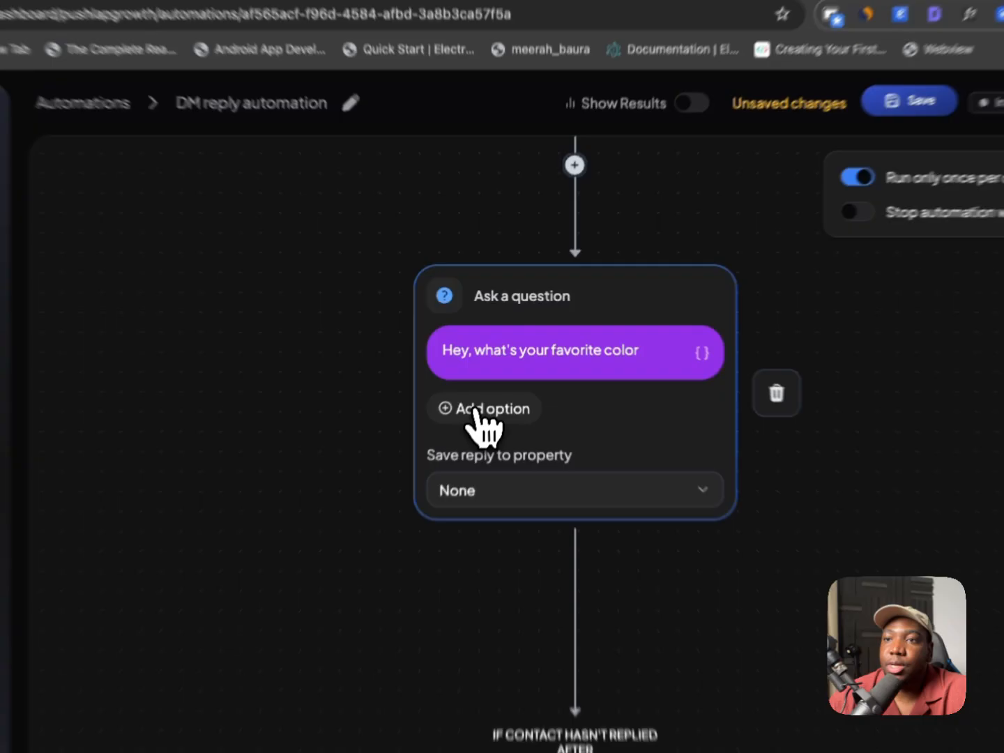
pyautogui.click(476, 418)
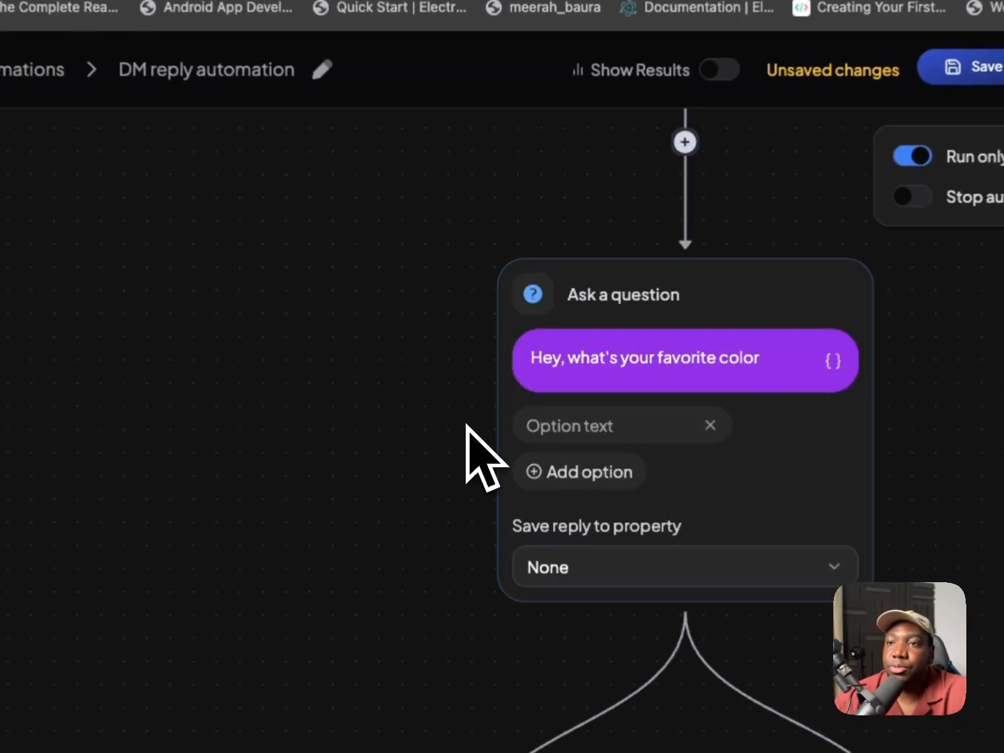
pyautogui.click(492, 450)
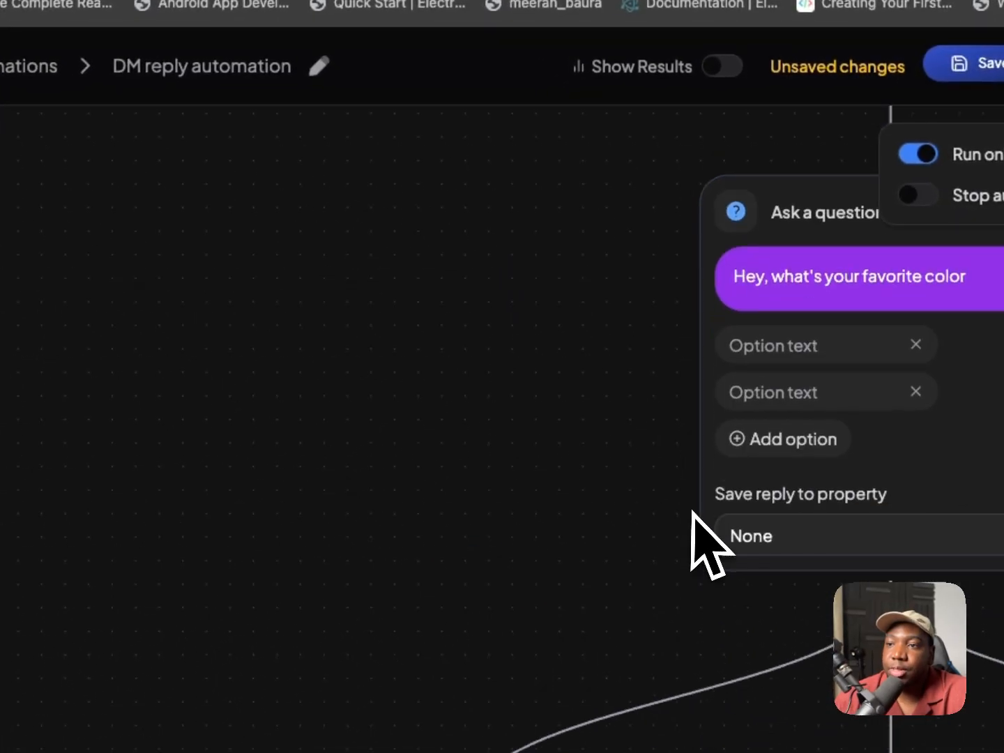
pyautogui.scroll(-5, 694, 514)
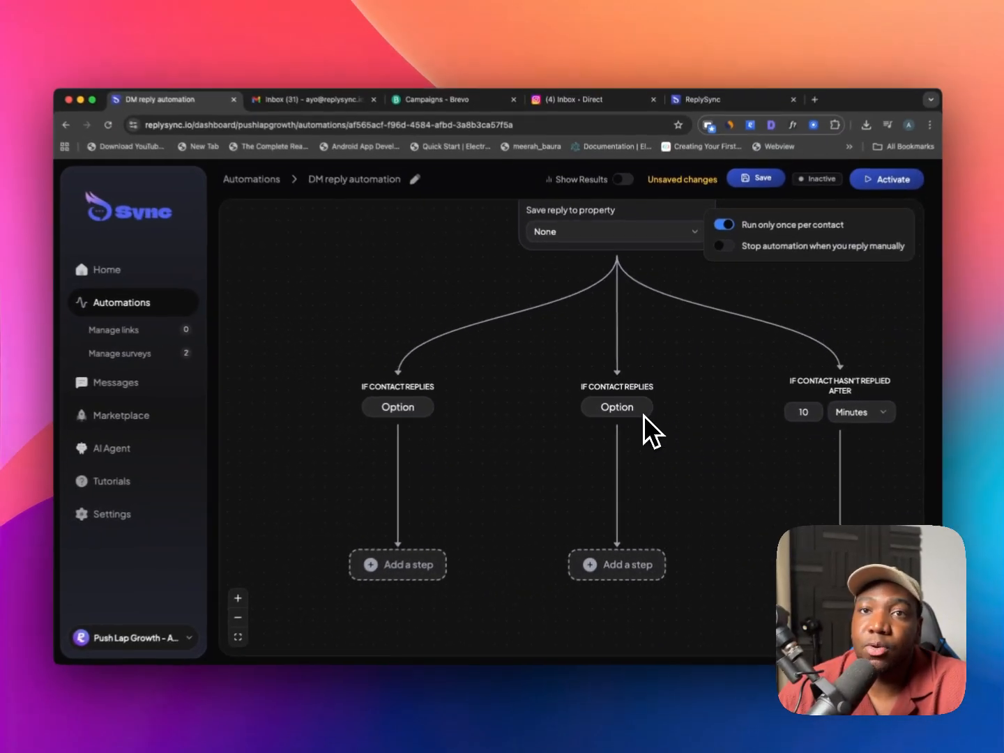
pyautogui.scroll(4, 649, 441)
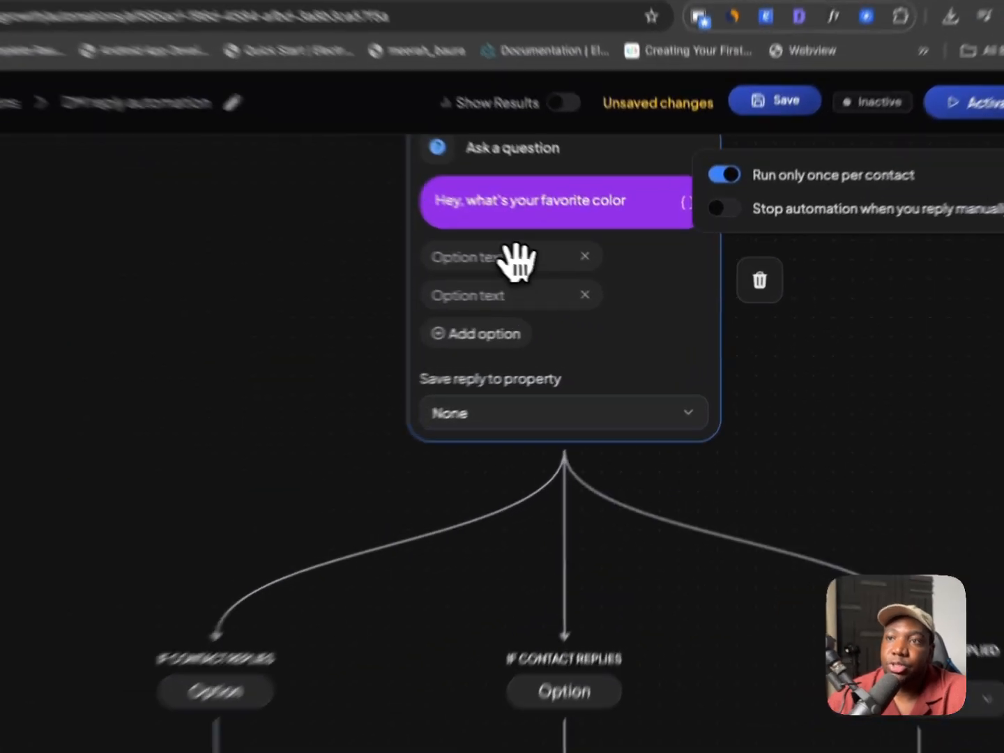
pyautogui.click(578, 278)
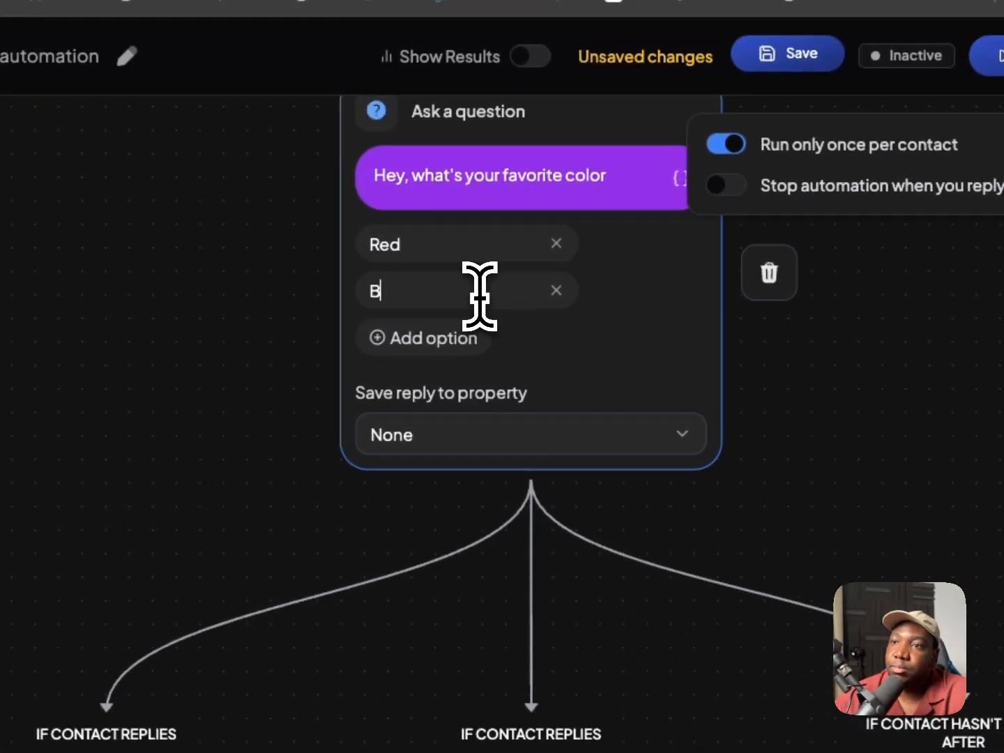
# - Check the properties a reply can be saved to, keep None for the question, and save the automation
pyautogui.click(520, 439)
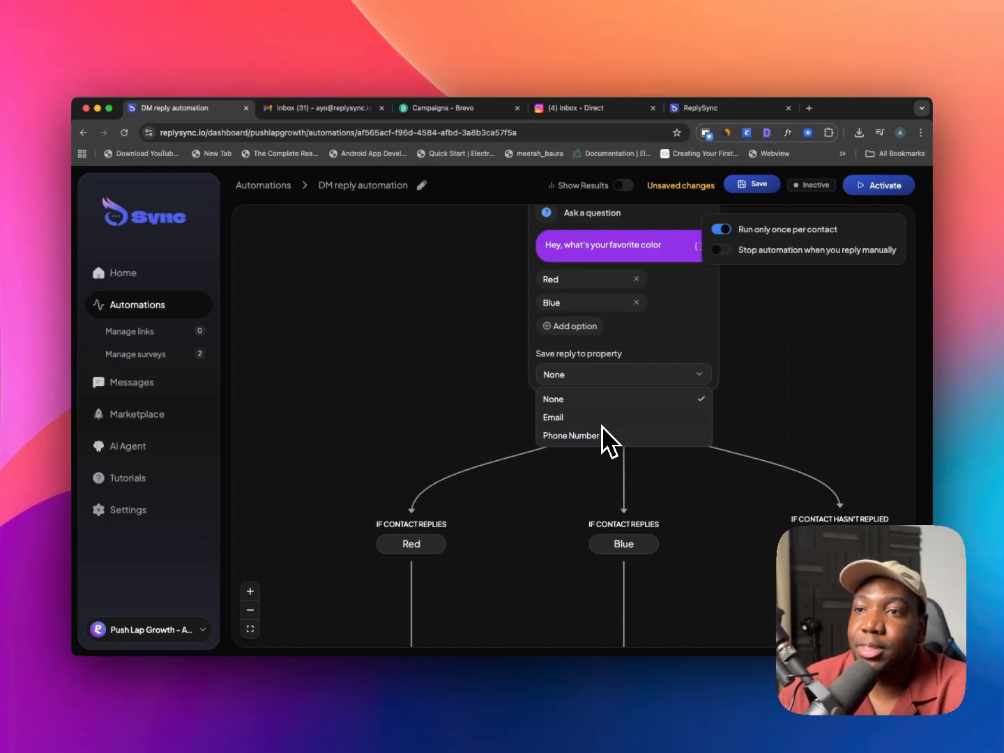
pyautogui.click(519, 478)
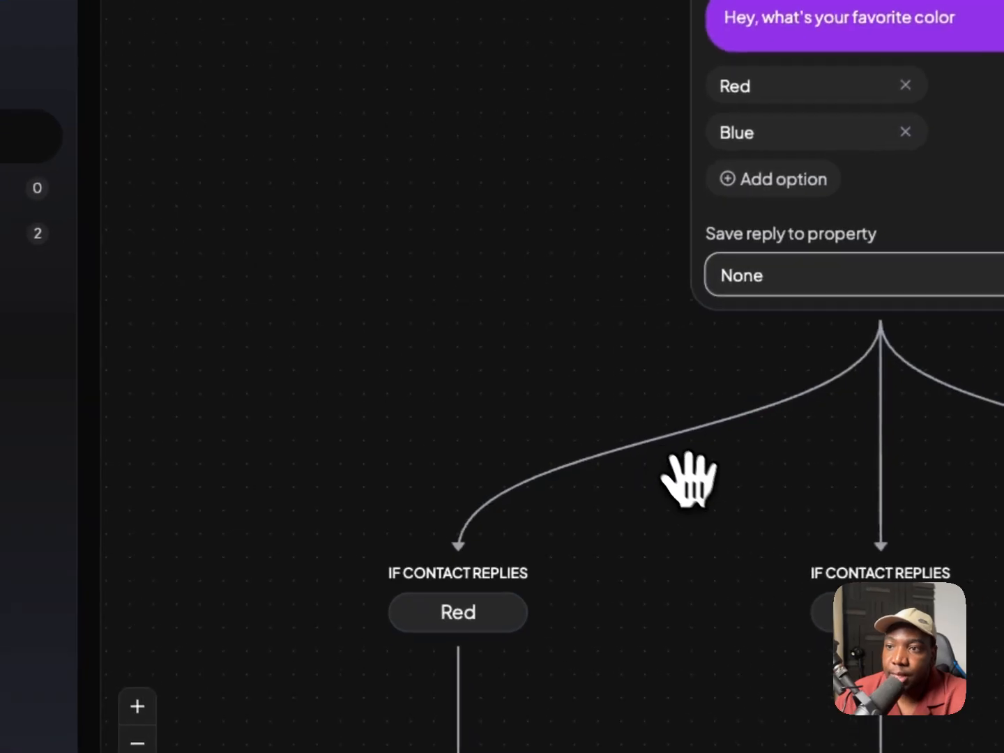
pyautogui.scroll(-4, 688, 478)
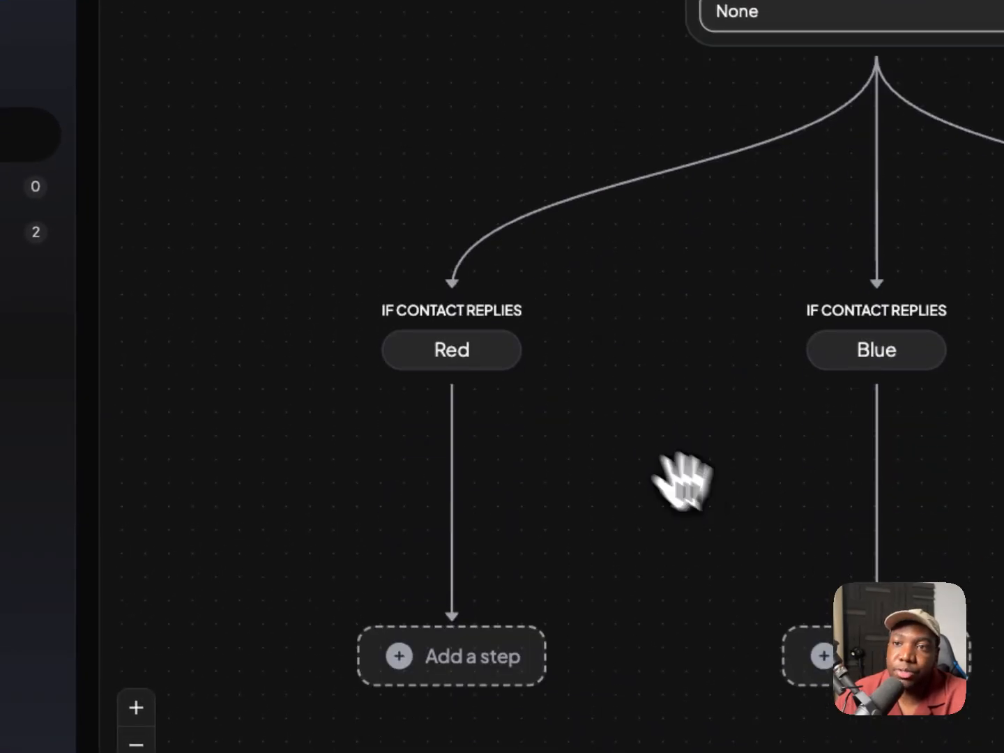
pyautogui.moveTo(615, 406); pyautogui.dragTo(520, 408)
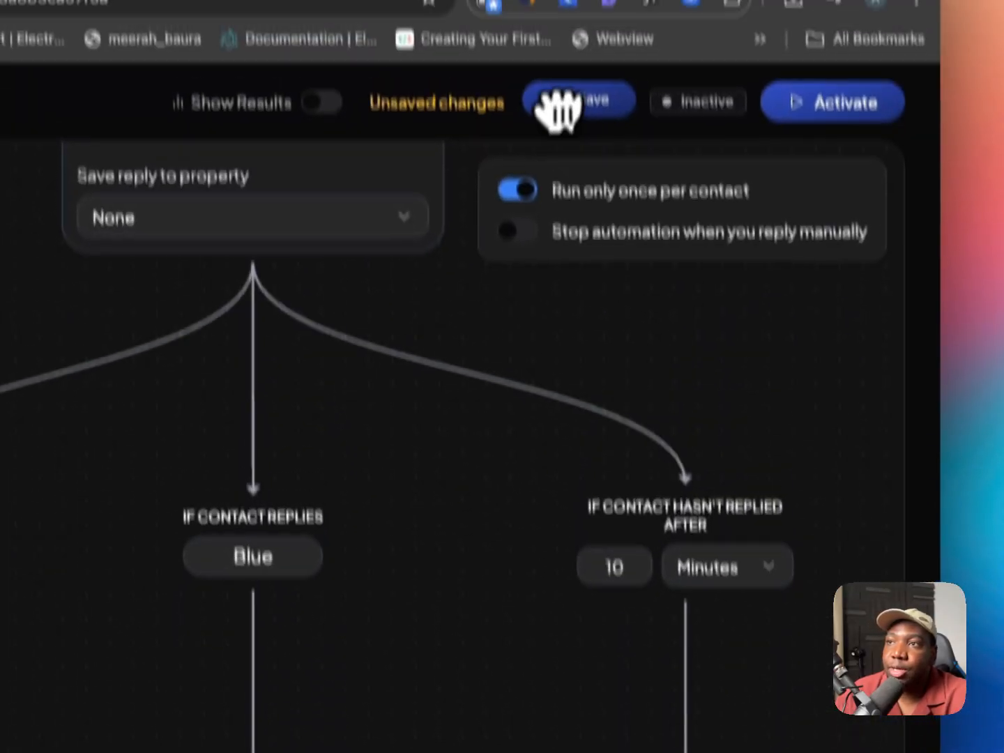
pyautogui.click(566, 103)
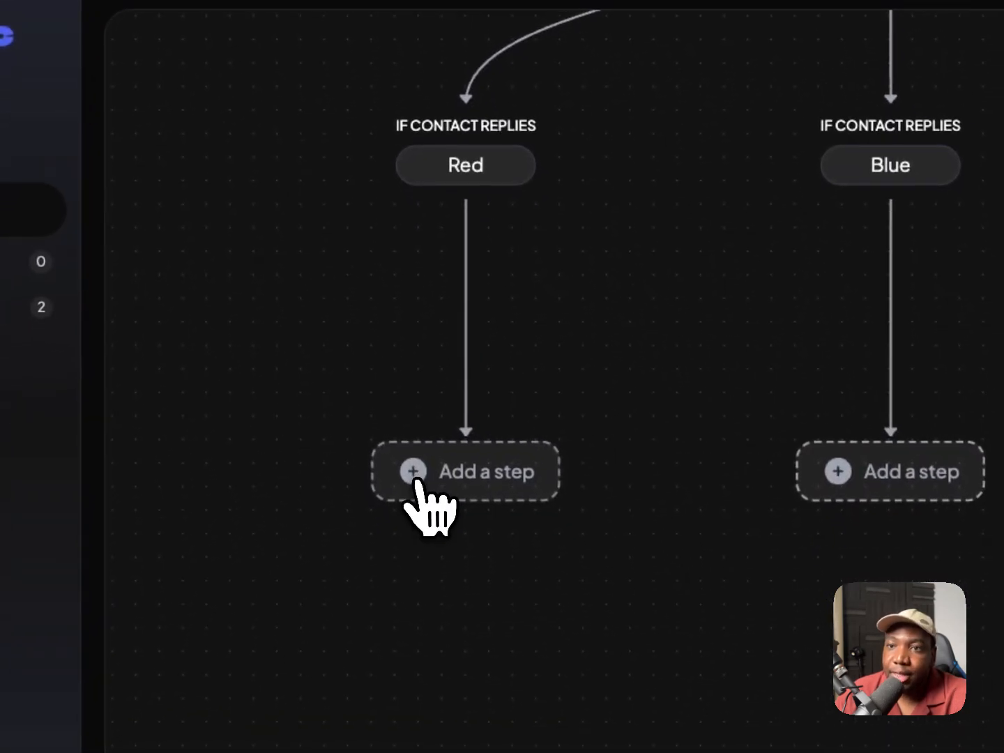
# - Add a Send Link step under the branch for contacts who reply Red
pyautogui.click(447, 466)
pyautogui.scroll(-2, 325, 411)
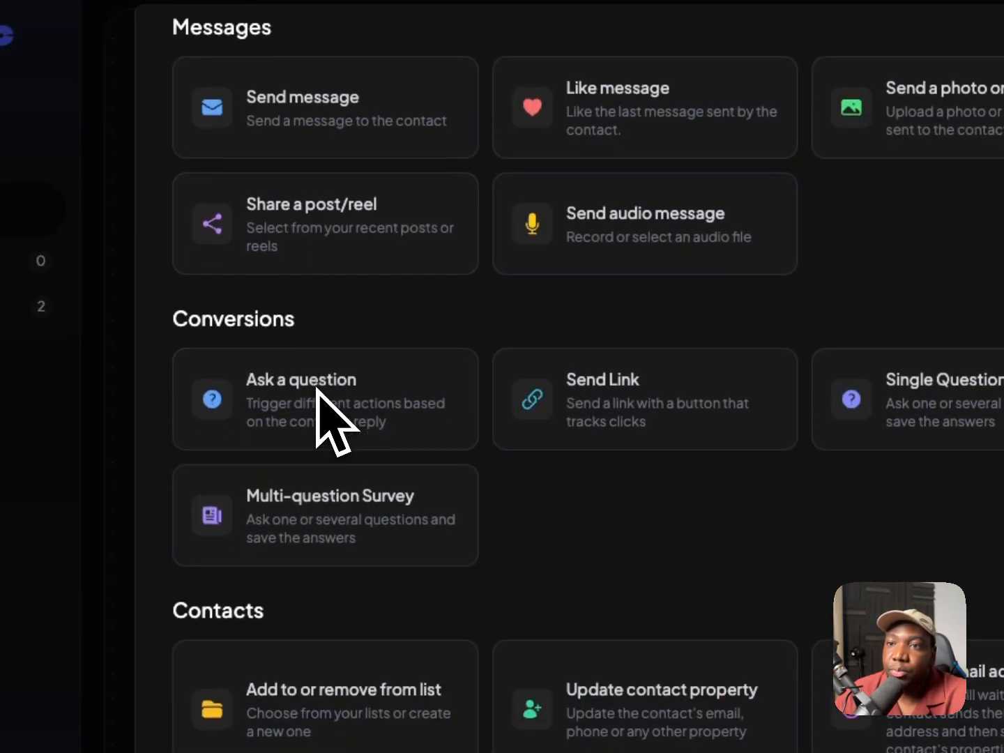
pyautogui.click(633, 355)
pyautogui.scroll(-6, 656, 579)
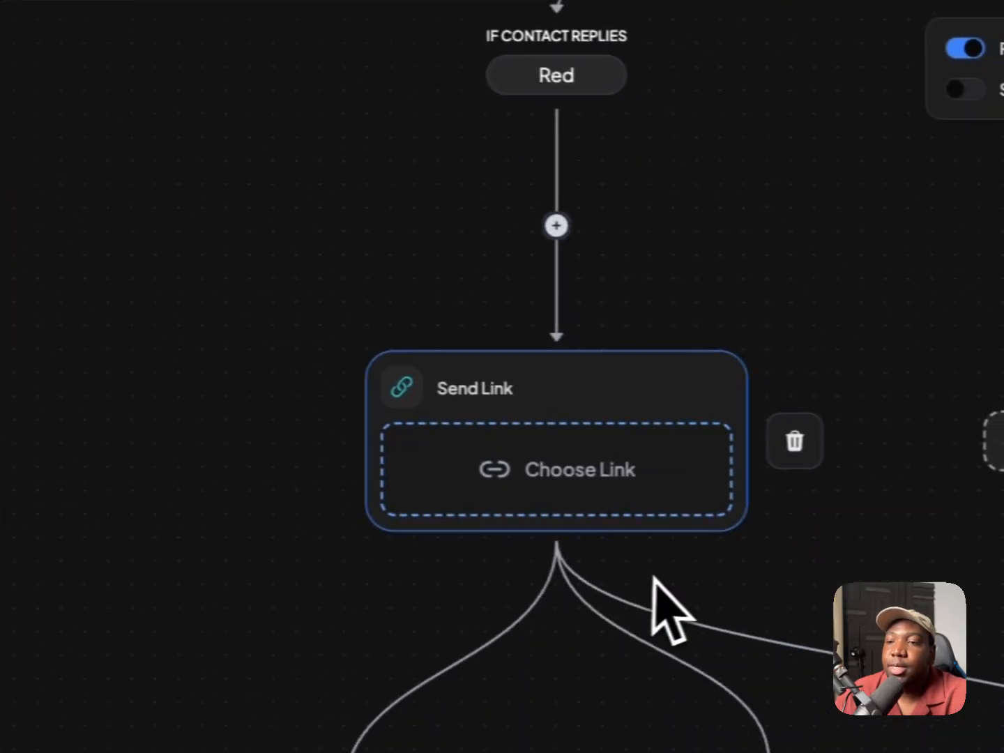
pyautogui.hscroll(3, 632, 578)
pyautogui.scroll(1, 629, 578)
pyautogui.scroll(2, 572, 516)
# - Check the Send Link step for available links, and save and reload the automation
pyautogui.click(387, 257)
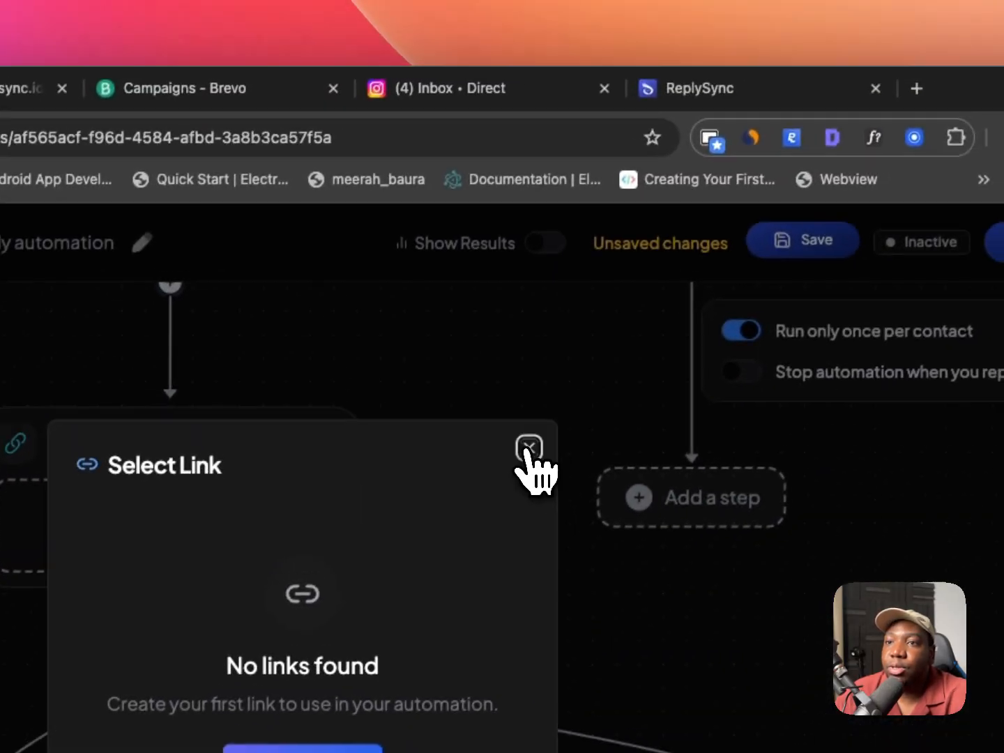
pyautogui.click(568, 395)
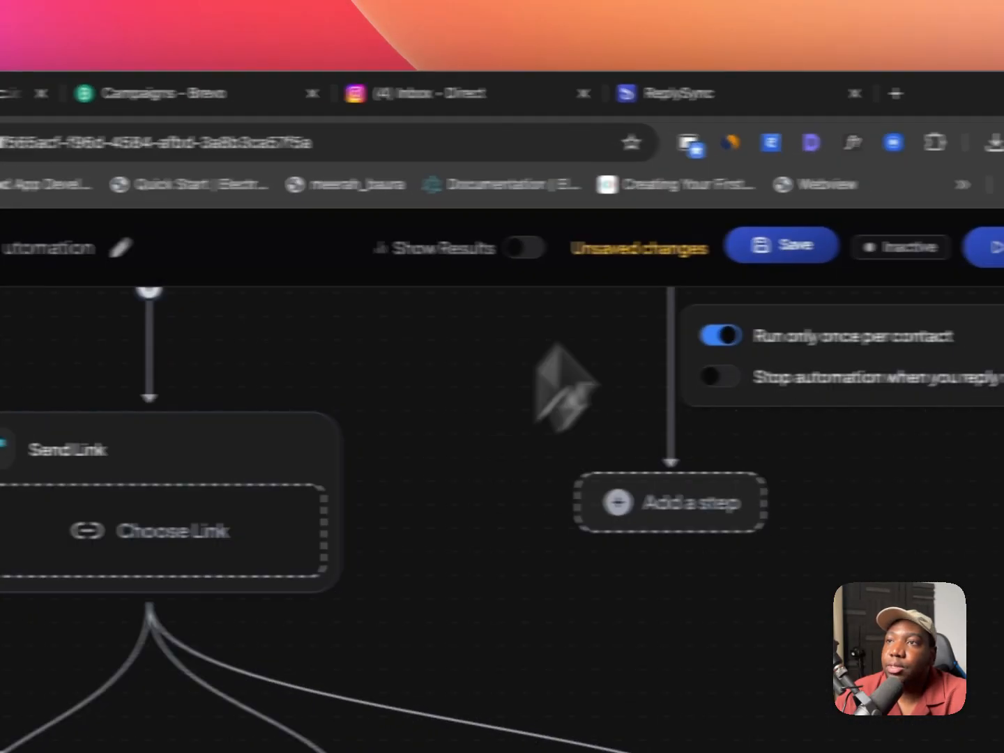
pyautogui.click(847, 185)
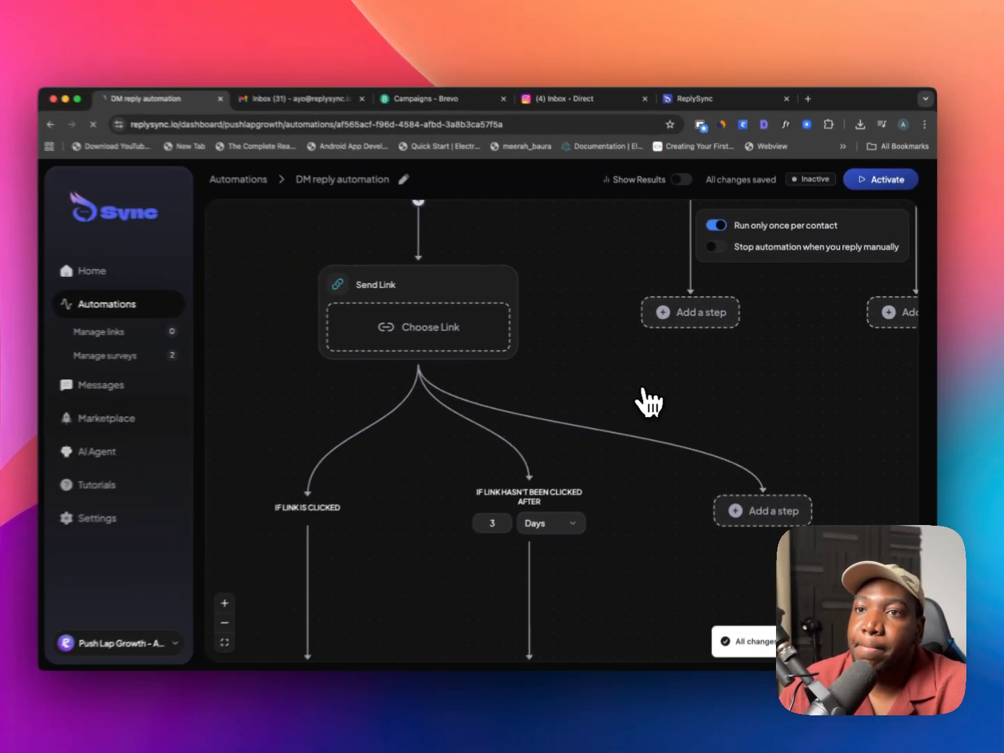
pyautogui.press('super+r')
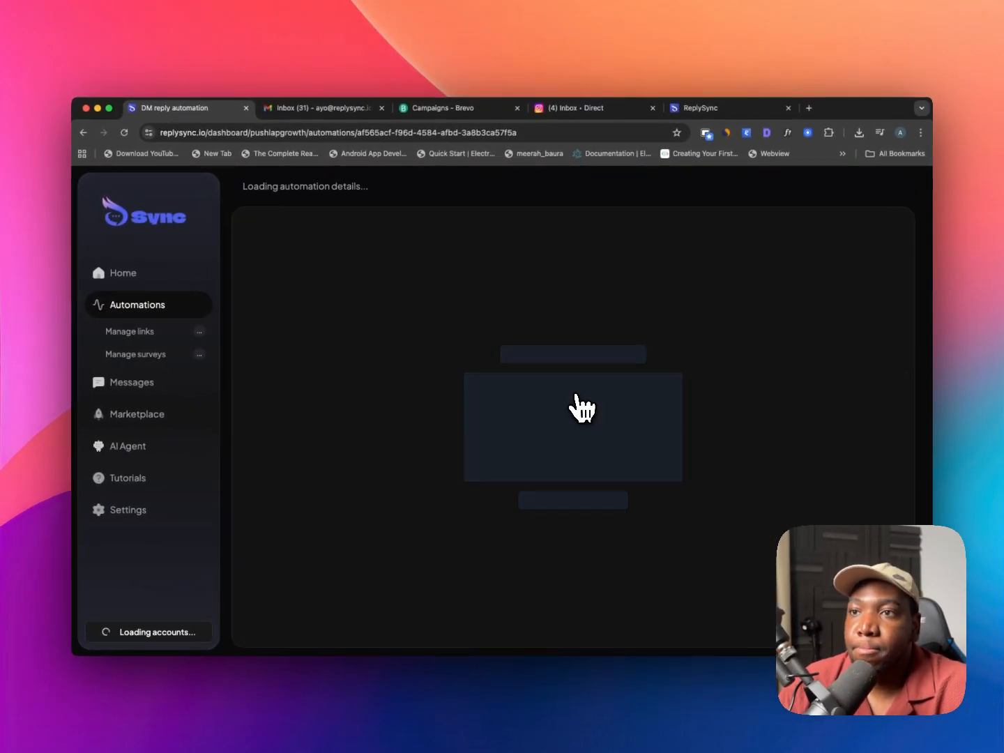
pyautogui.scroll(-10, 582, 411)
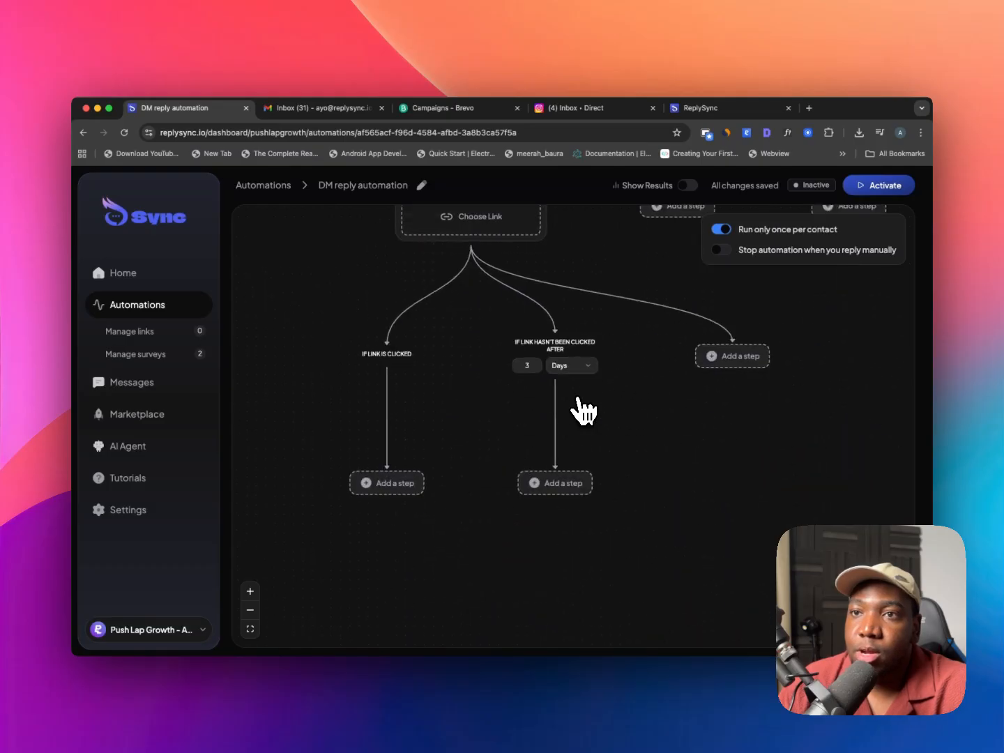
pyautogui.scroll(4, 583, 410)
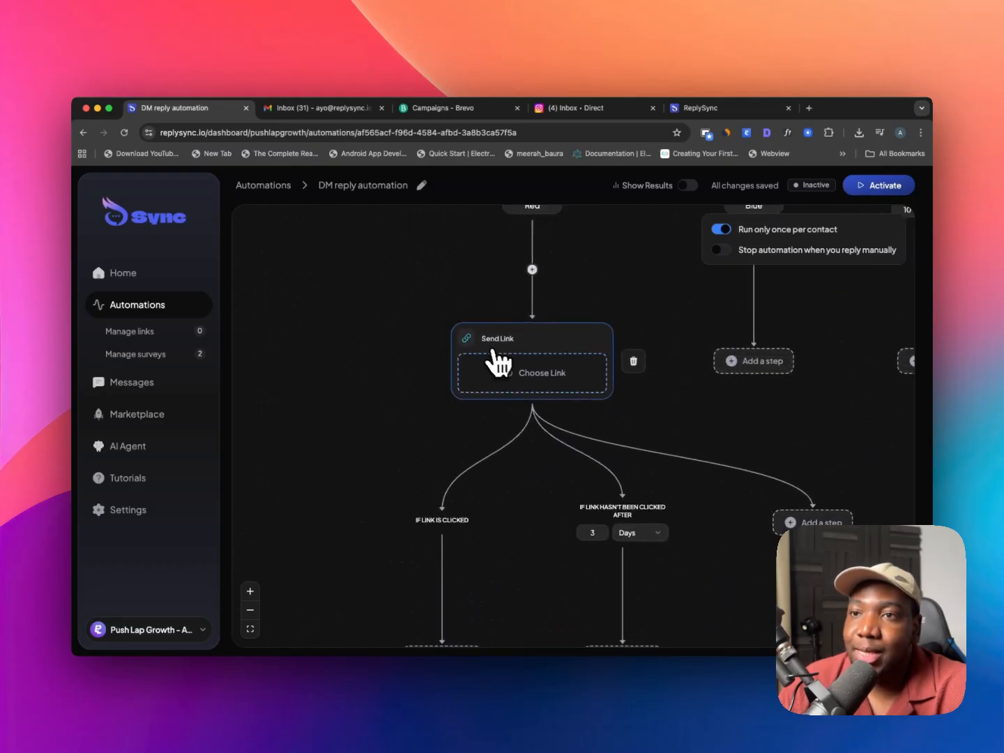
pyautogui.scroll(5, 504, 367)
pyautogui.click(506, 369)
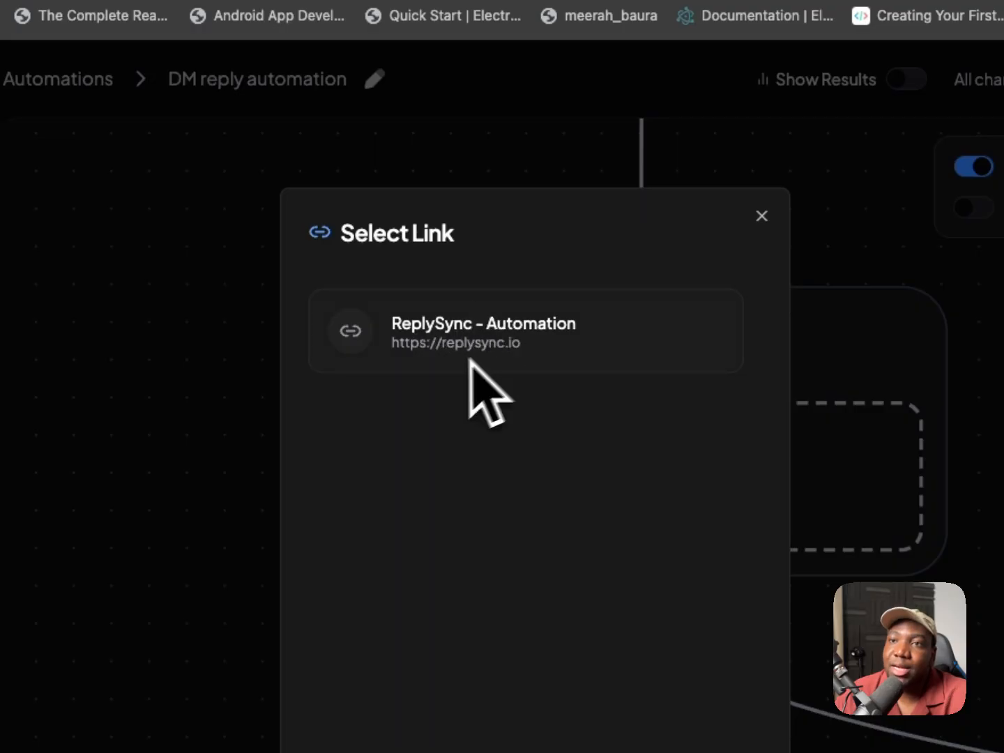
pyautogui.click(524, 333)
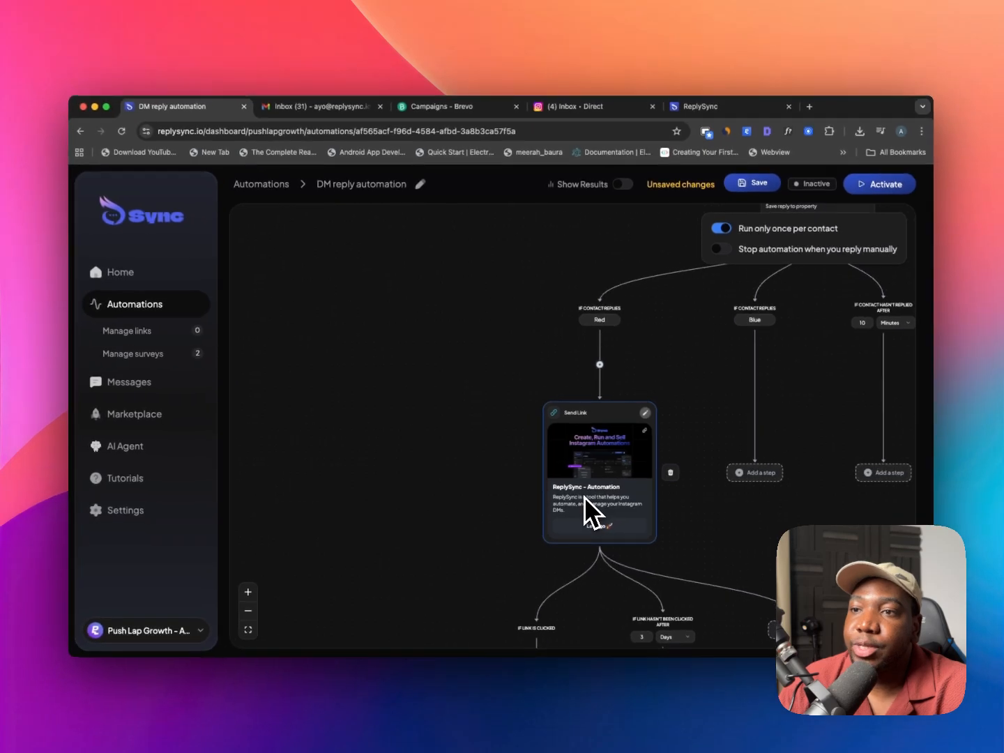
# - Review the Send Link step's edit option, its link card, and the clicked and not-clicked branches below it
pyautogui.scroll(5, 585, 497)
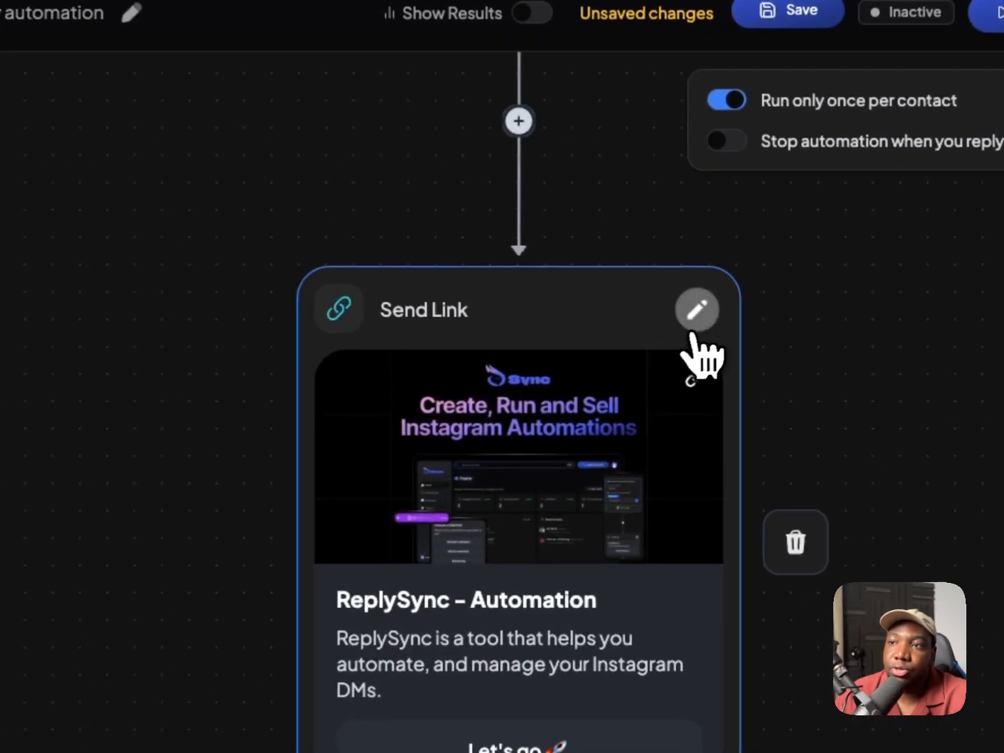
pyautogui.click(706, 334)
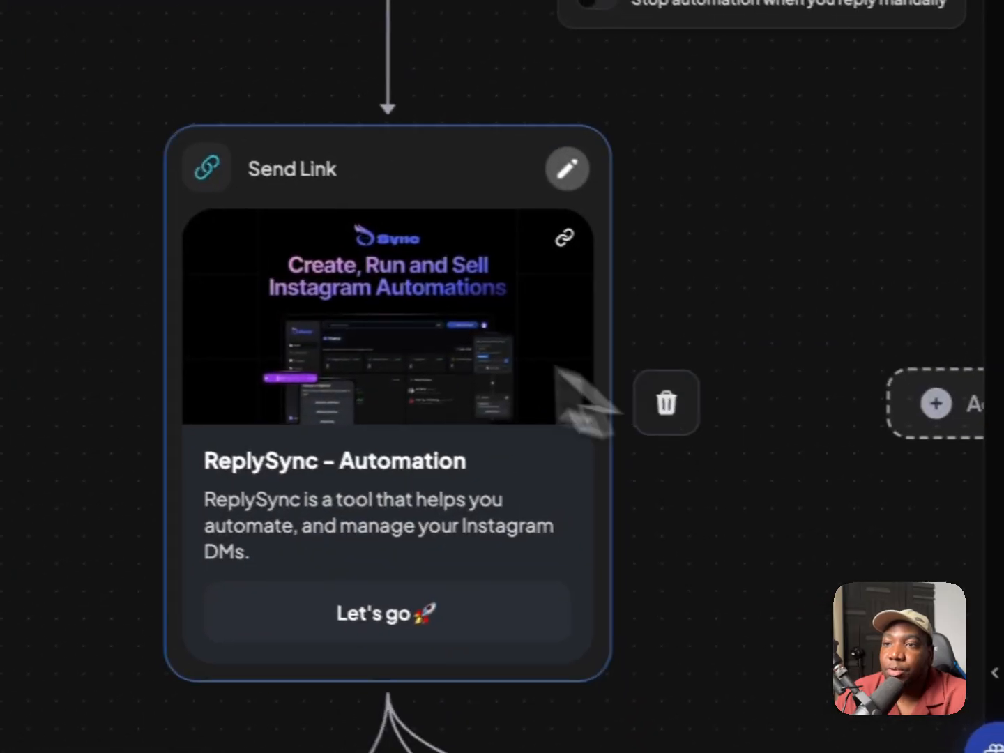
pyautogui.scroll(-5, 403, 492)
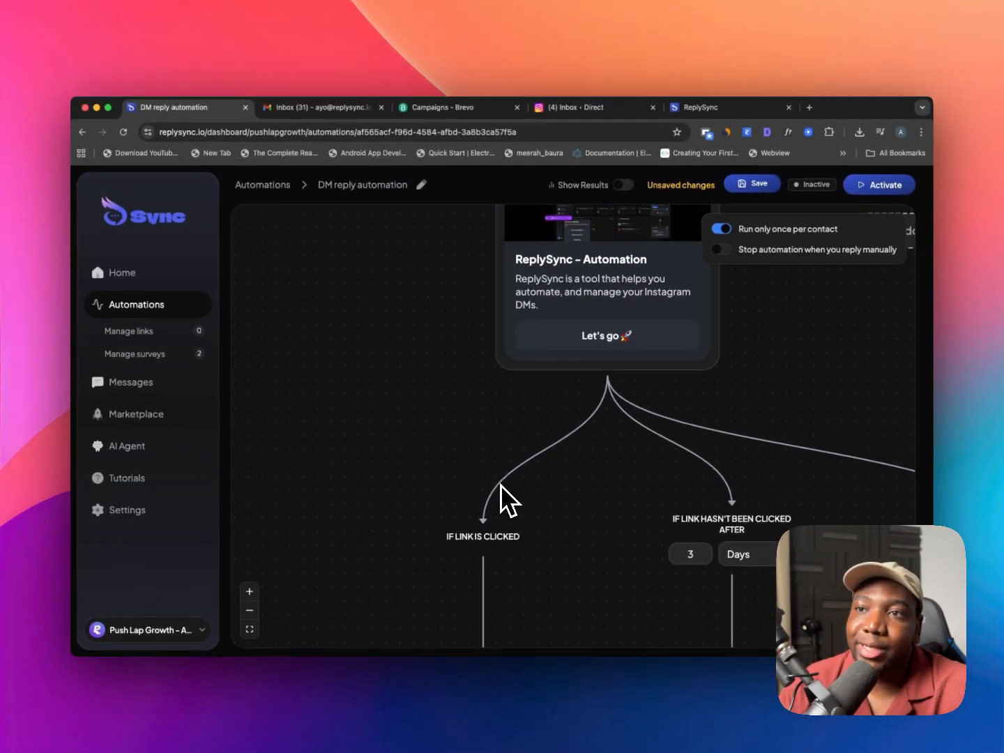
pyautogui.scroll(-5, 500, 485)
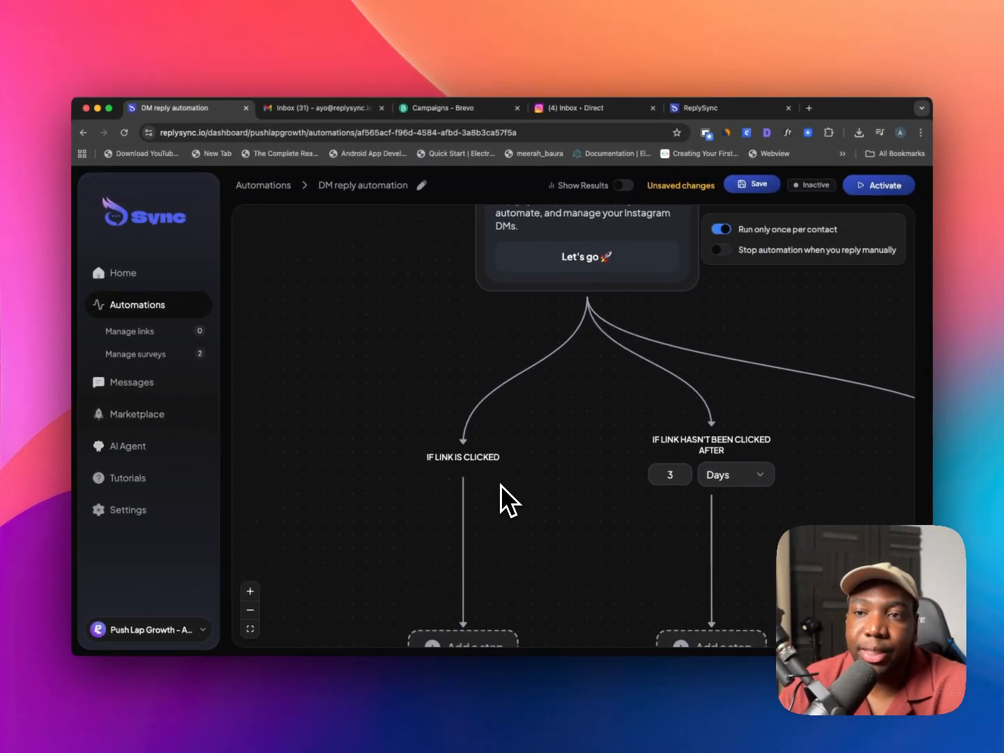
pyautogui.scroll(10, 500, 484)
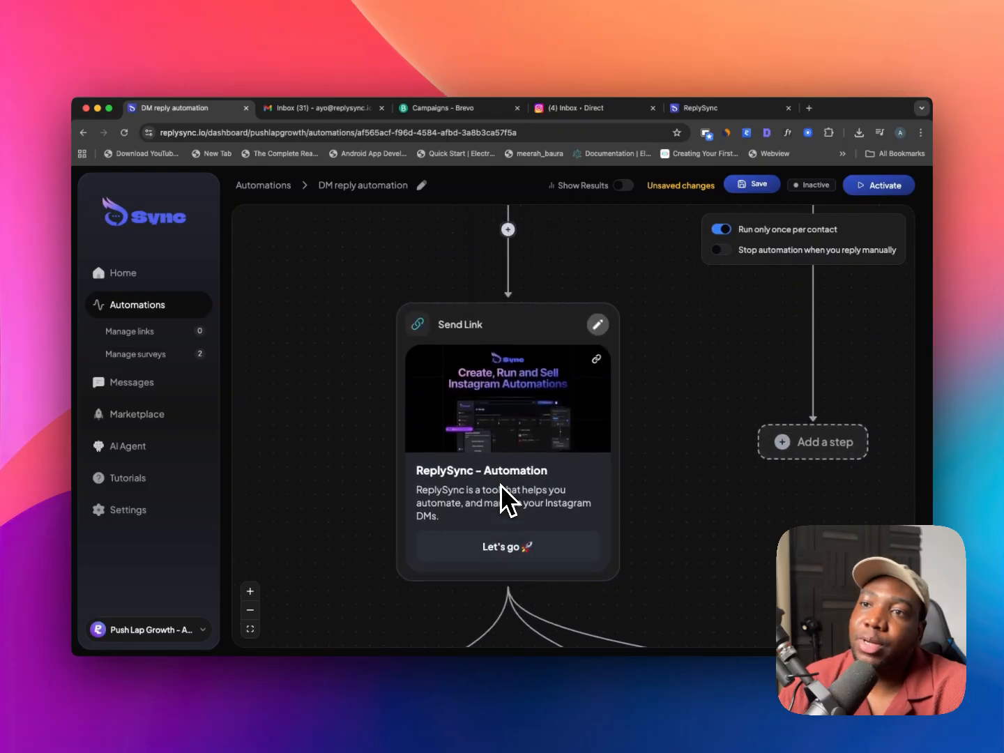
# - Add a Send message step on the unconditional branch below the Send Link step
pyautogui.scroll(-3, 500, 484)
pyautogui.scroll(-5, 501, 485)
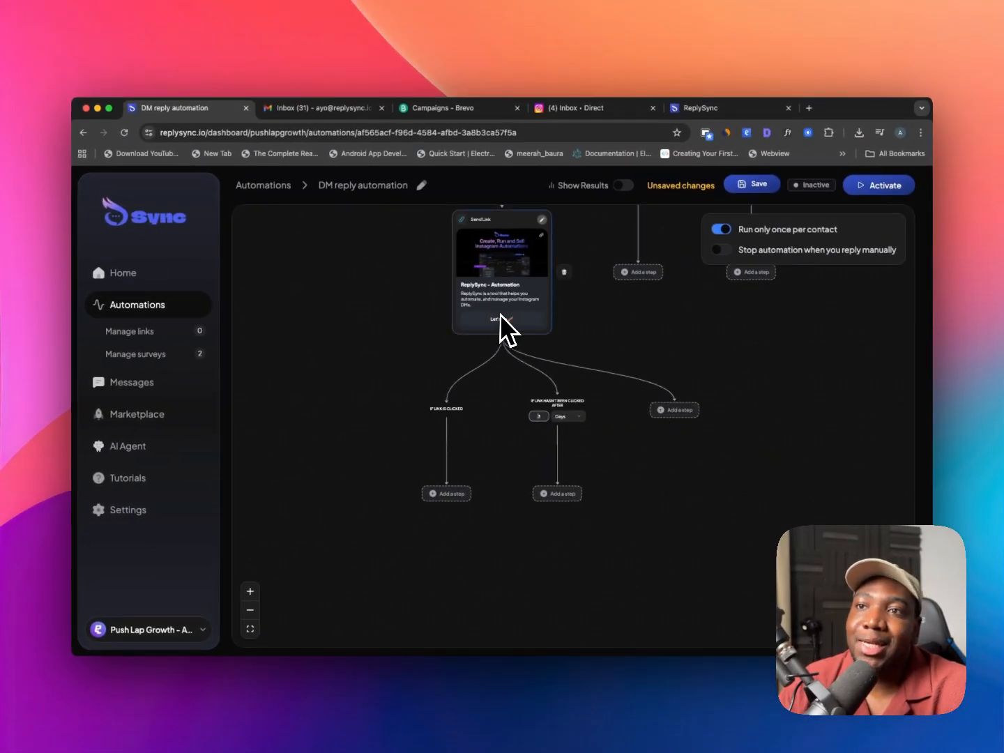
pyautogui.scroll(2, 492, 300)
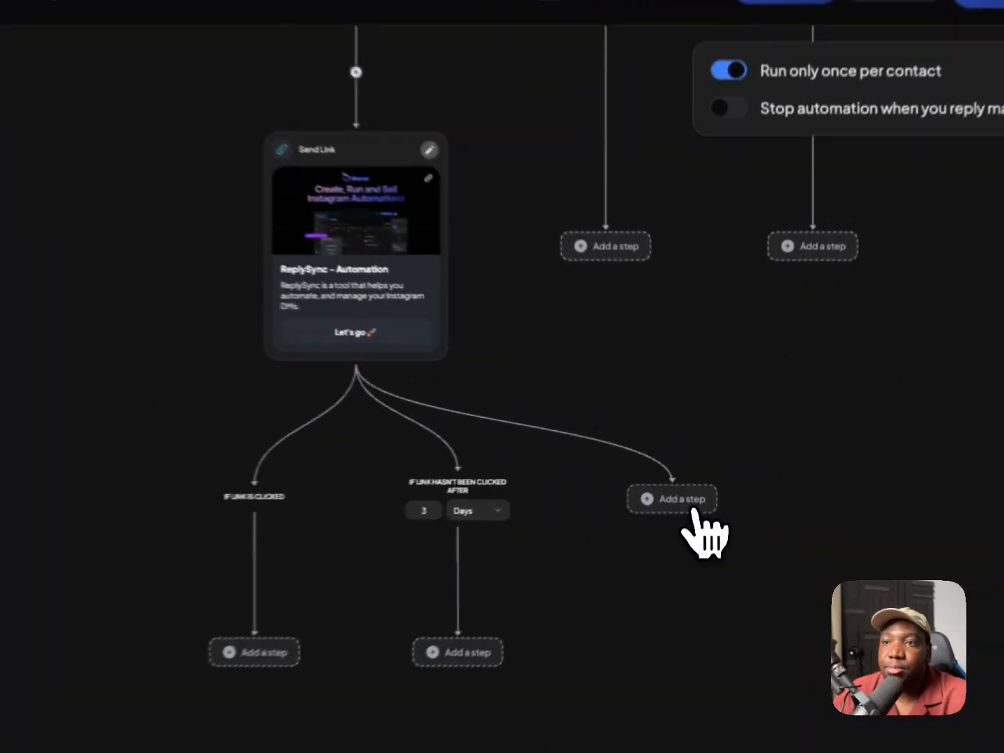
pyautogui.click(701, 466)
pyautogui.click(567, 338)
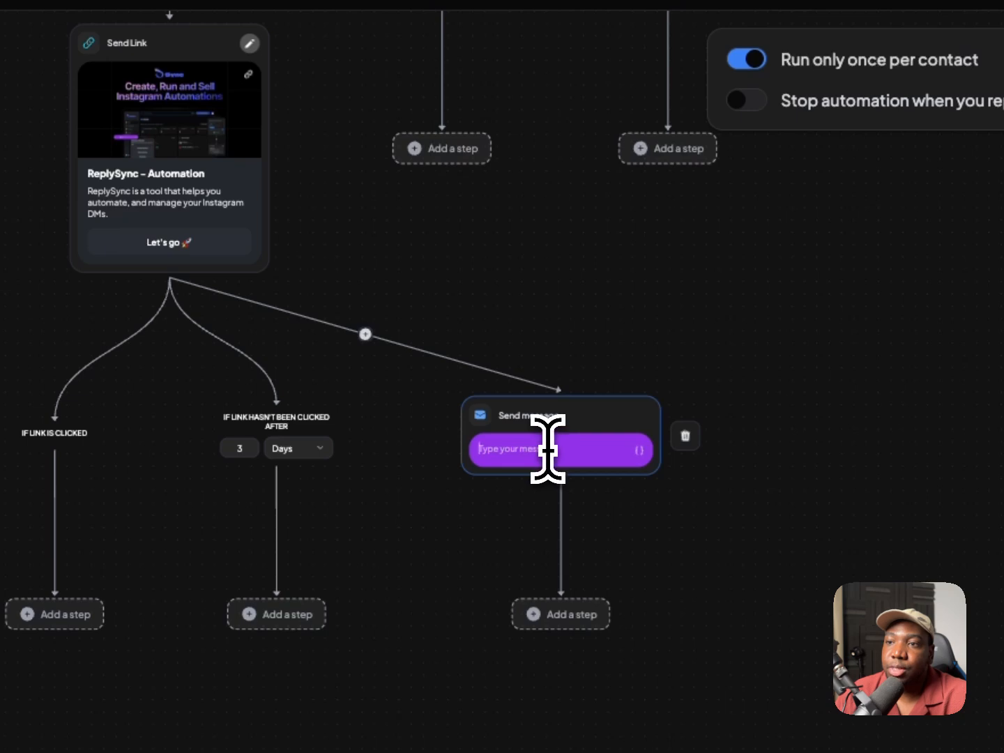
# - Enter "I just sent you the link" as the text of the Send message step on the unconditional branch
pyautogui.click(549, 450)
pyautogui.write('I')
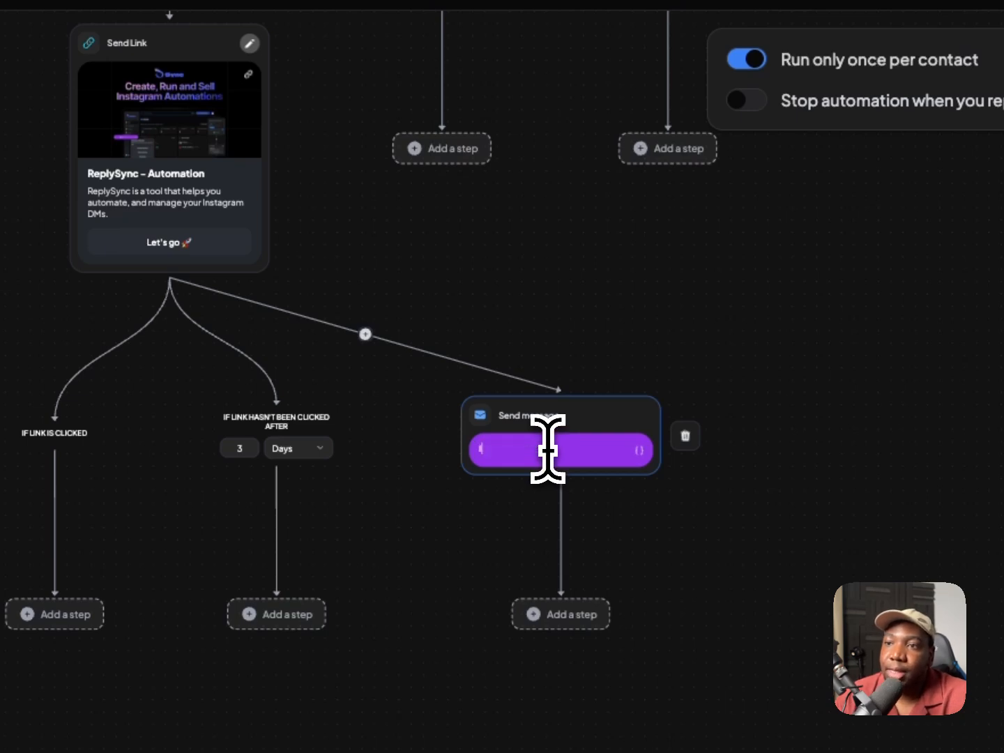
pyautogui.write(' just sent you')
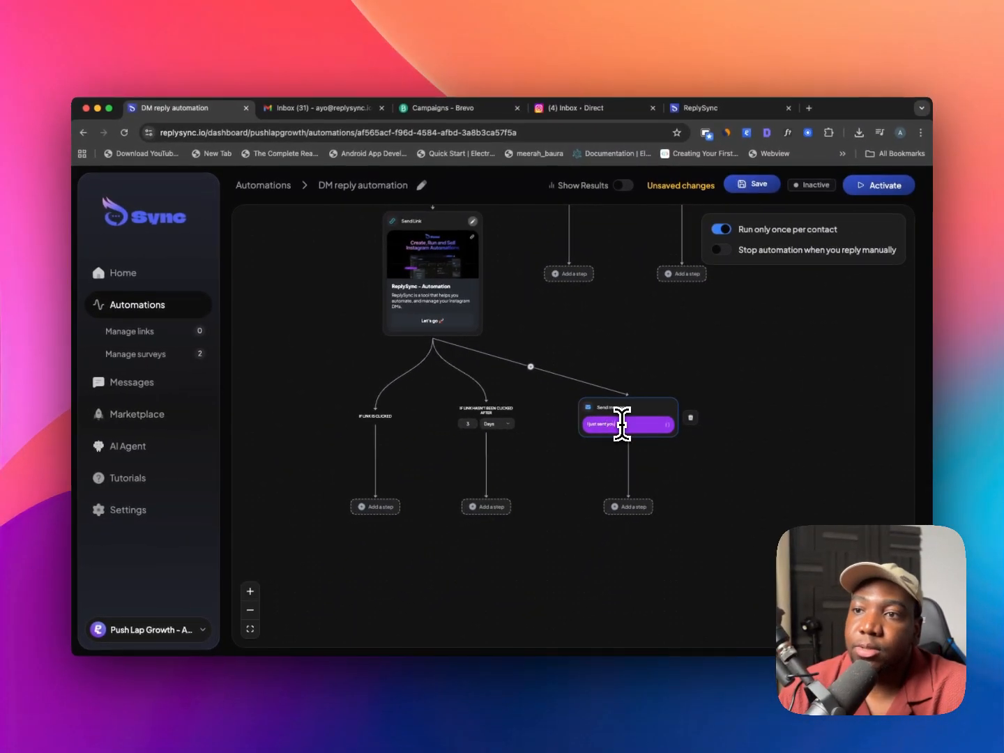
pyautogui.write(' th')
pyautogui.scroll(5, 602, 421)
pyautogui.write('the')
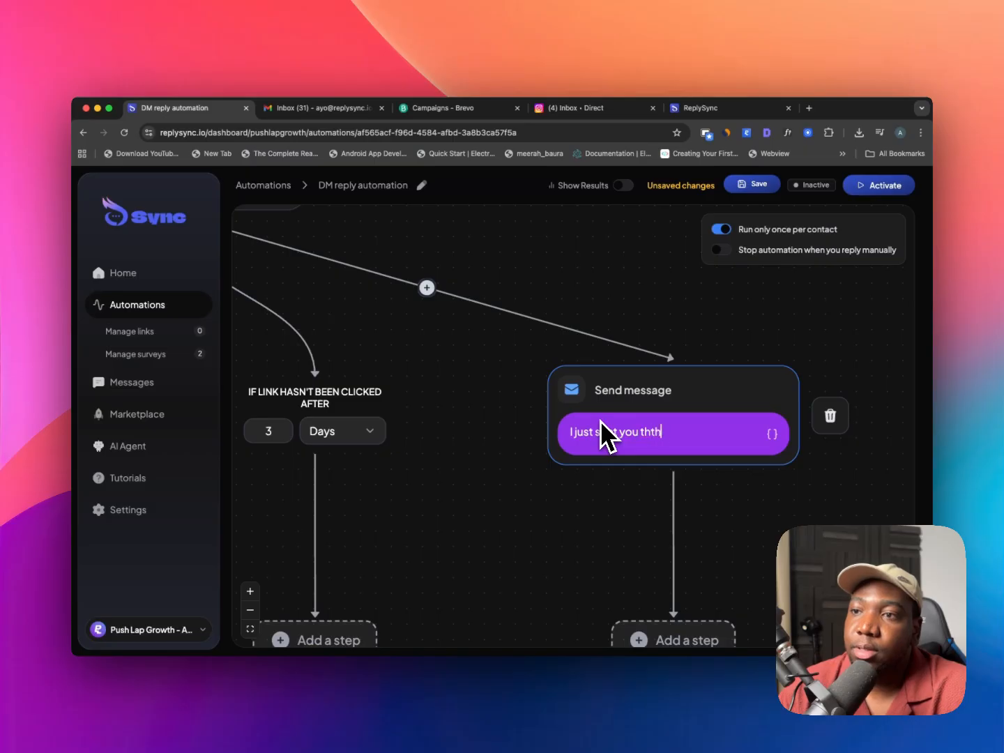
pyautogui.press('BackSpace')
pyautogui.press('BackSpace')
pyautogui.press('BackSpace')
pyautogui.write('e link')
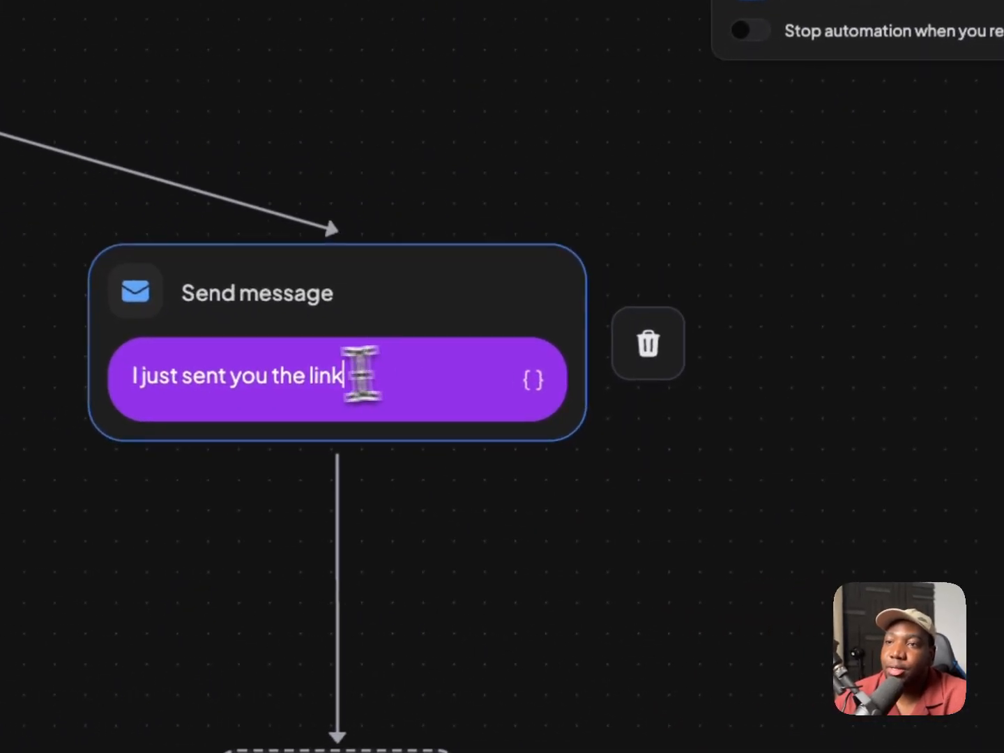
pyautogui.click(219, 380)
pyautogui.hscroll(-3, 242, 380)
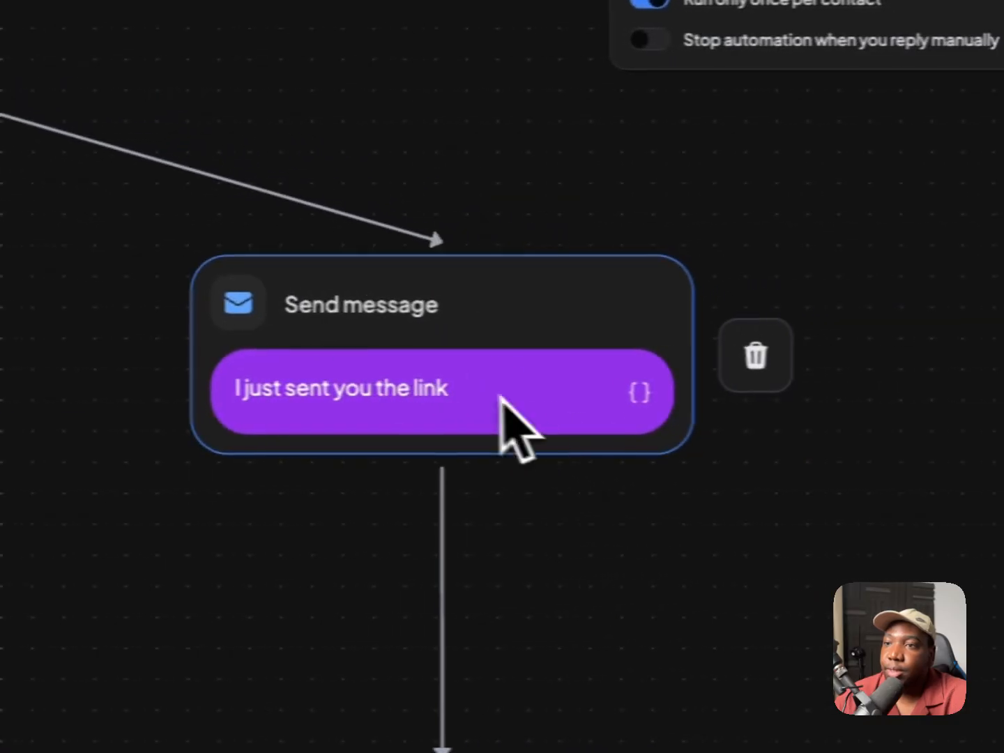
# - Set the Send Link step's not-clicked condition to 10 Minutes
pyautogui.click(782, 518)
pyautogui.scroll(-3, 567, 527)
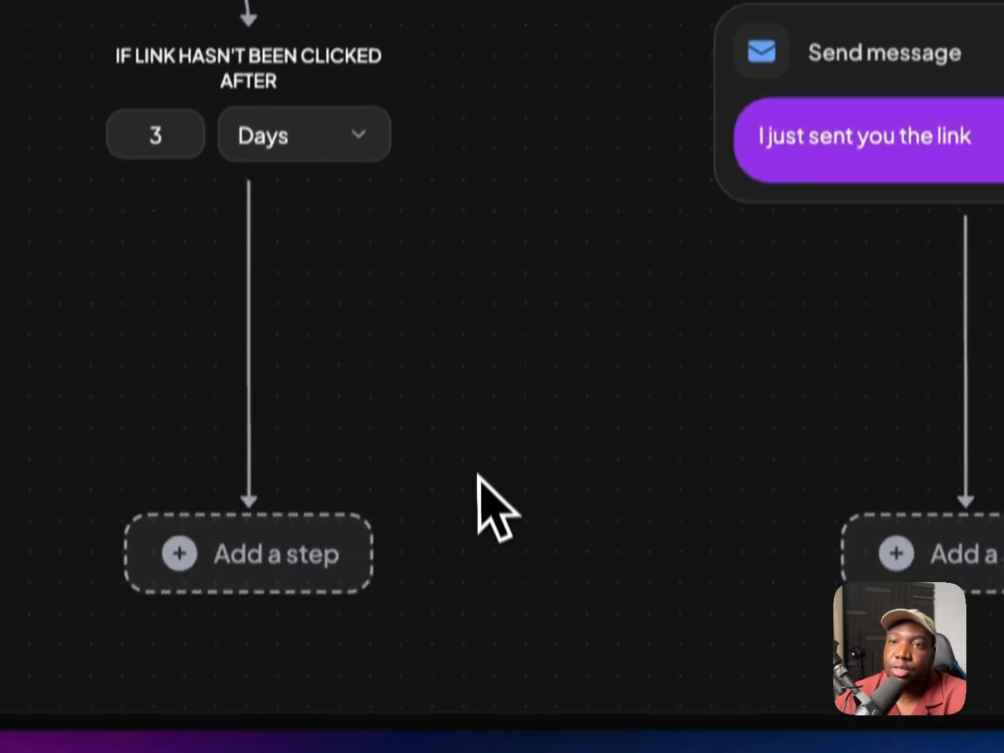
pyautogui.scroll(3, 477, 474)
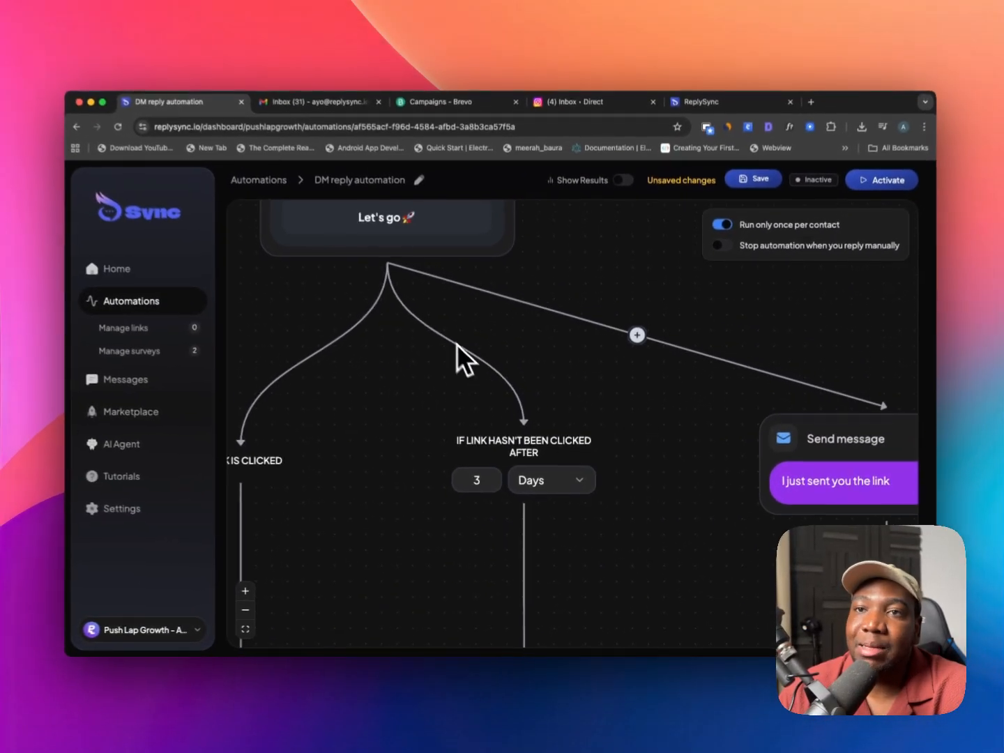
pyautogui.scroll(3, 446, 336)
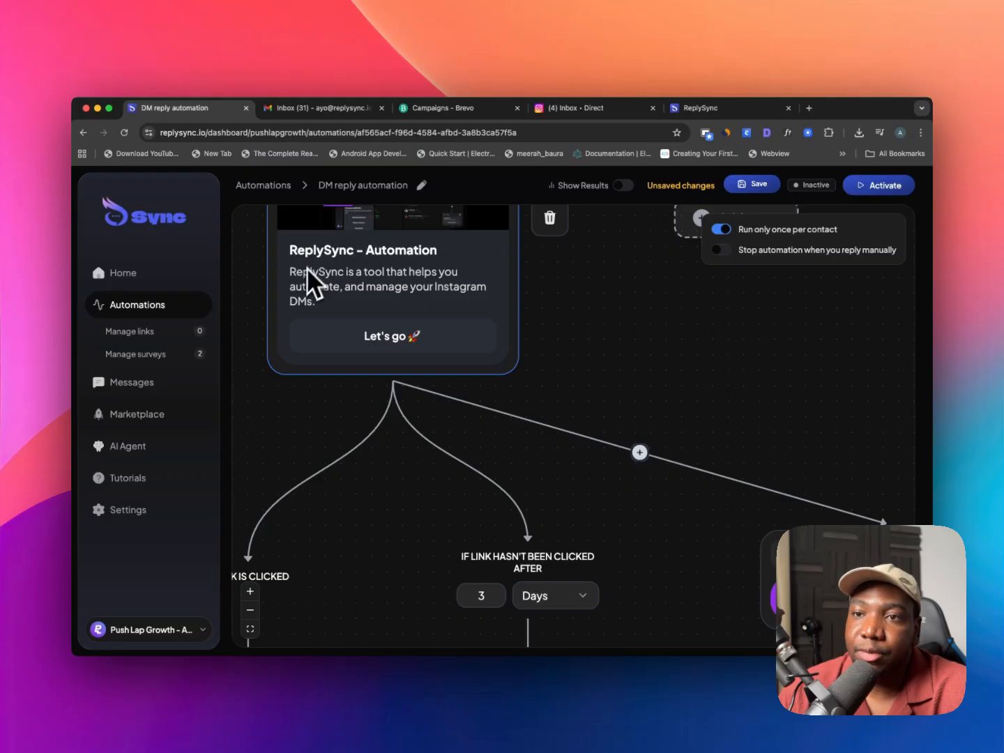
pyautogui.scroll(-4, 304, 280)
pyautogui.click(485, 429)
pyautogui.press('BackSpace')
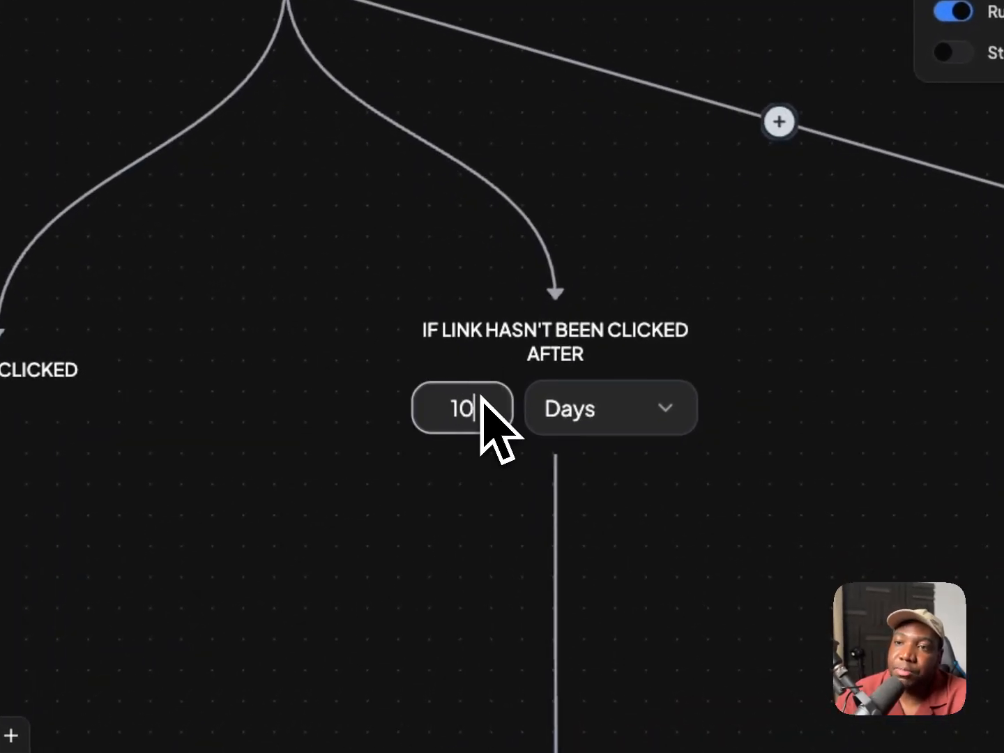
pyautogui.scroll(-3, 598, 481)
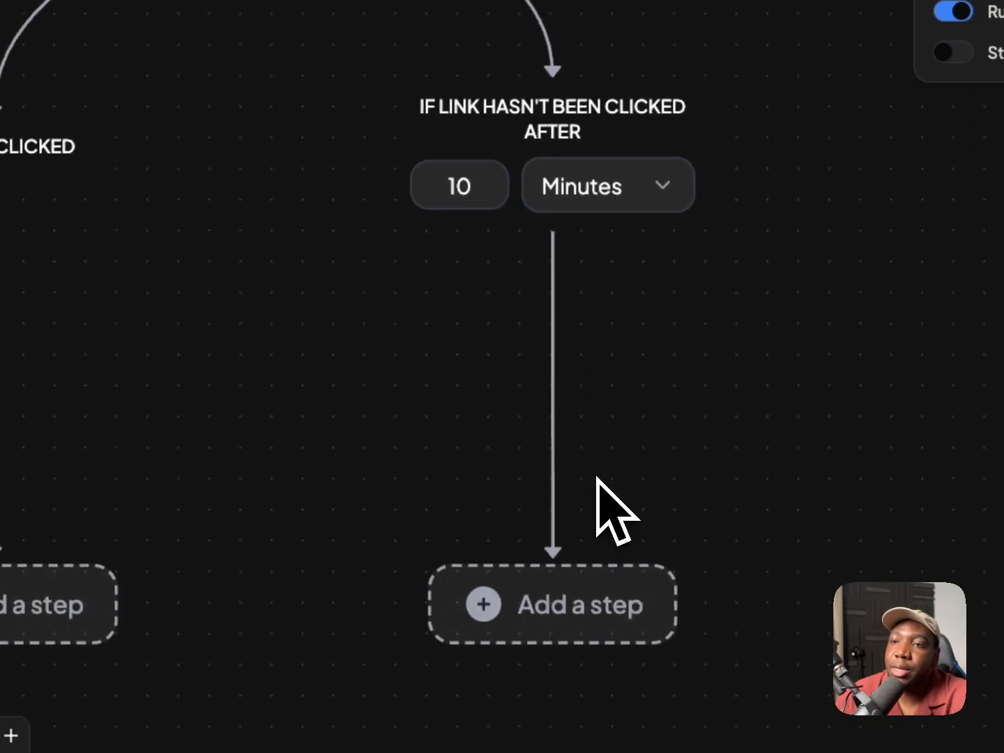
# - Add a Send message step under the not-clicked branch with the text "Did you receive the link?"
pyautogui.click(544, 593)
pyautogui.click(314, 220)
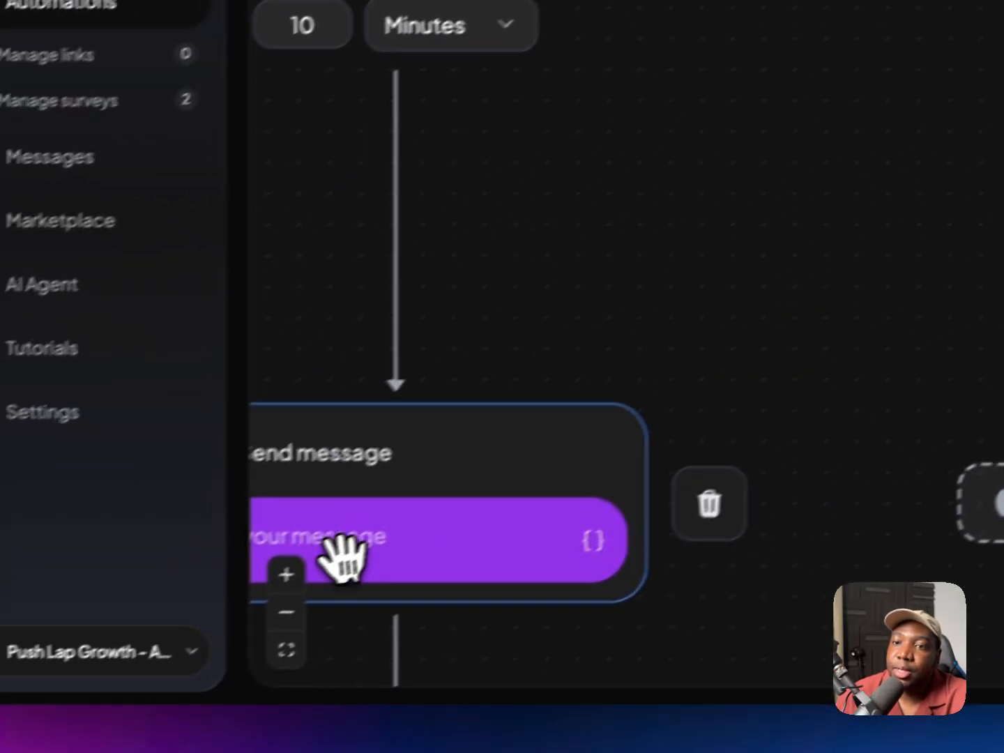
pyautogui.click(343, 538)
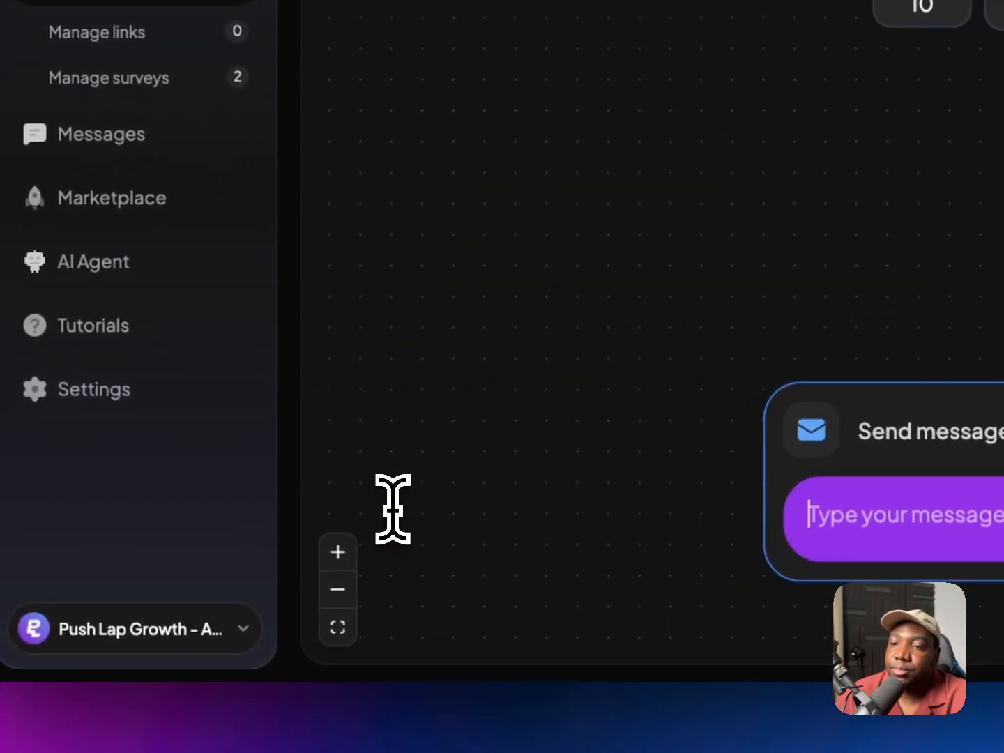
pyautogui.write('Did you receive the link?')
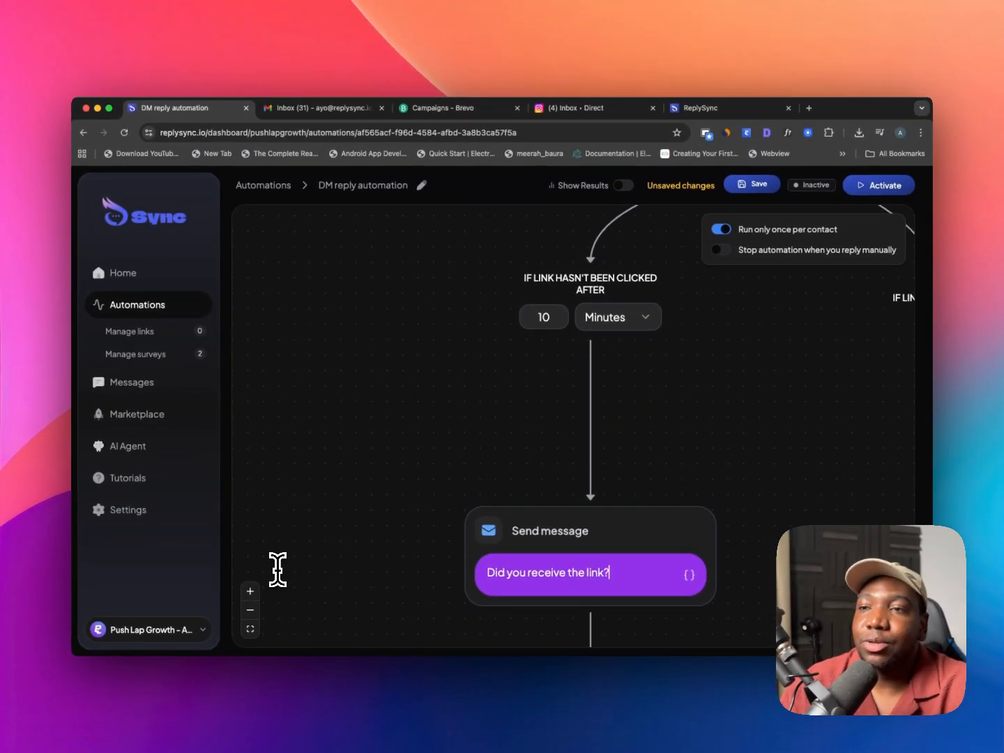
# - Add a Single Question Survey step under the "If link is clicked" branch
pyautogui.scroll(-5, 349, 442)
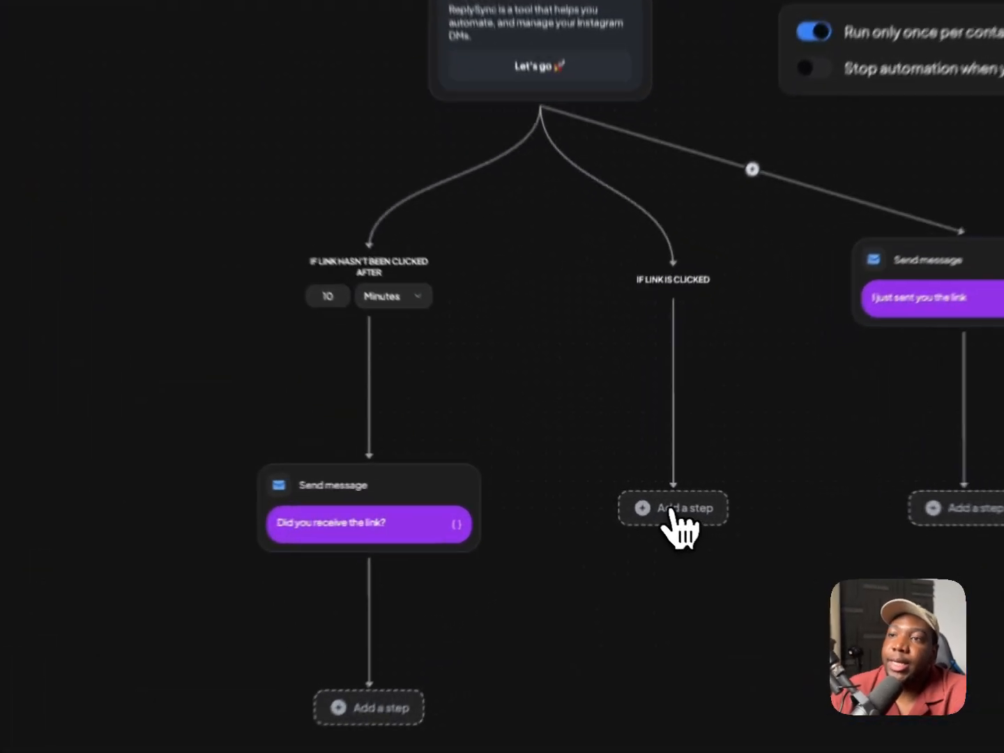
pyautogui.click(642, 498)
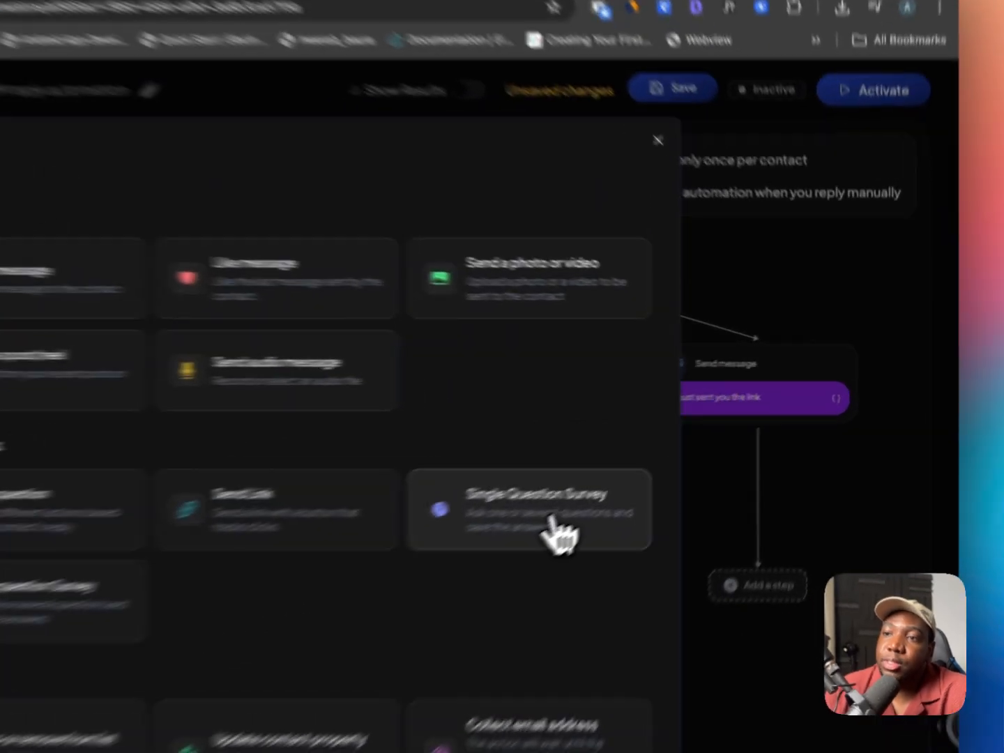
pyautogui.click(669, 450)
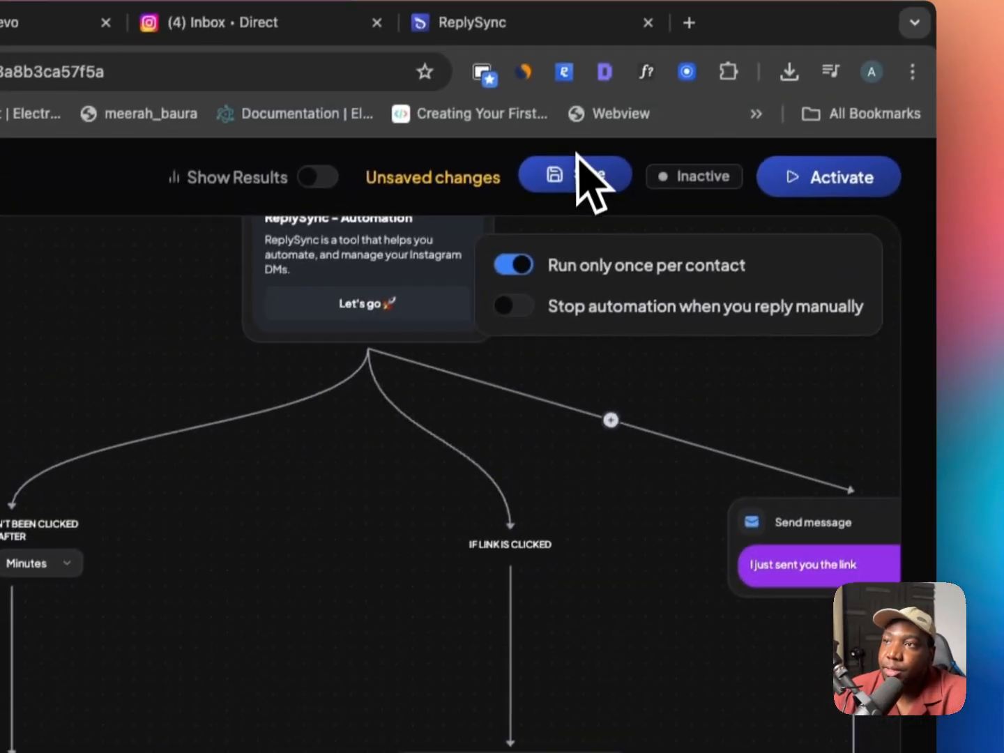
# - Save the automation and check the survey step for available single question surveys
pyautogui.click(579, 171)
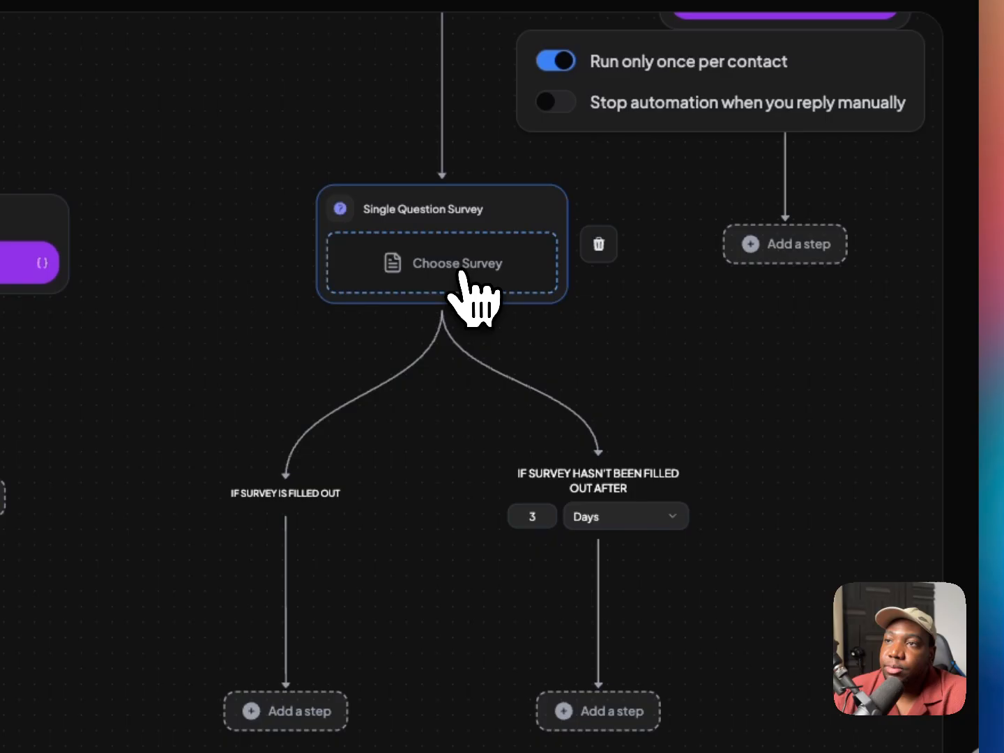
pyautogui.click(461, 273)
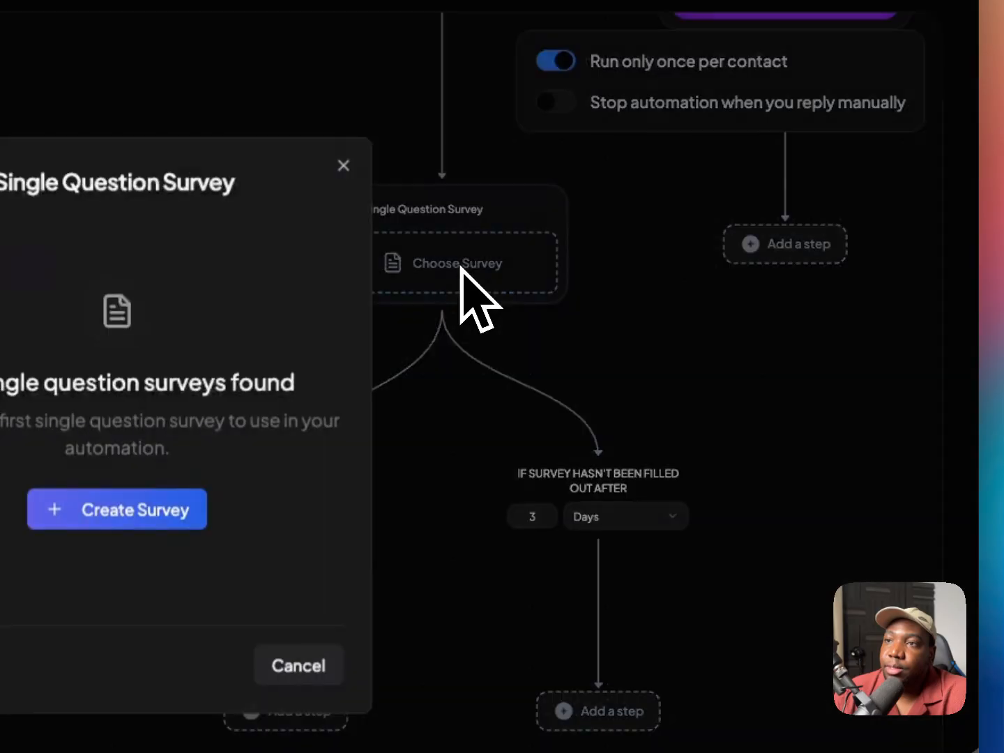
pyautogui.click(687, 418)
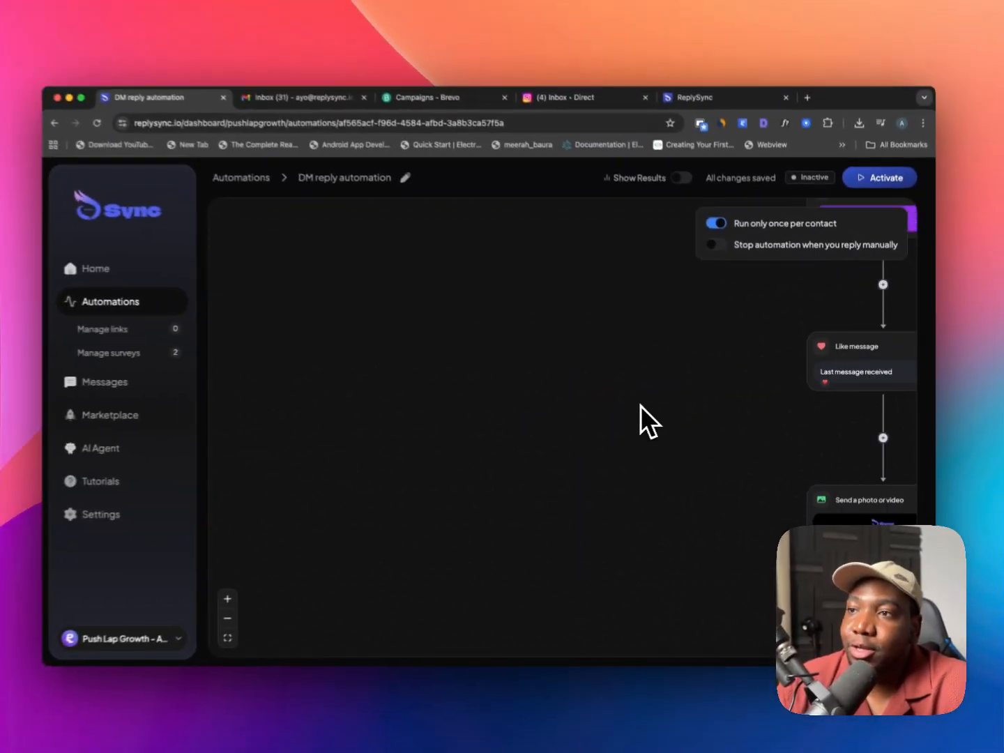
# - Review the branches below the Send Link step, including the follow-up messages and the survey step's filled-out and not-filled-out paths
pyautogui.scroll(-5, 641, 405)
pyautogui.scroll(-10, 647, 404)
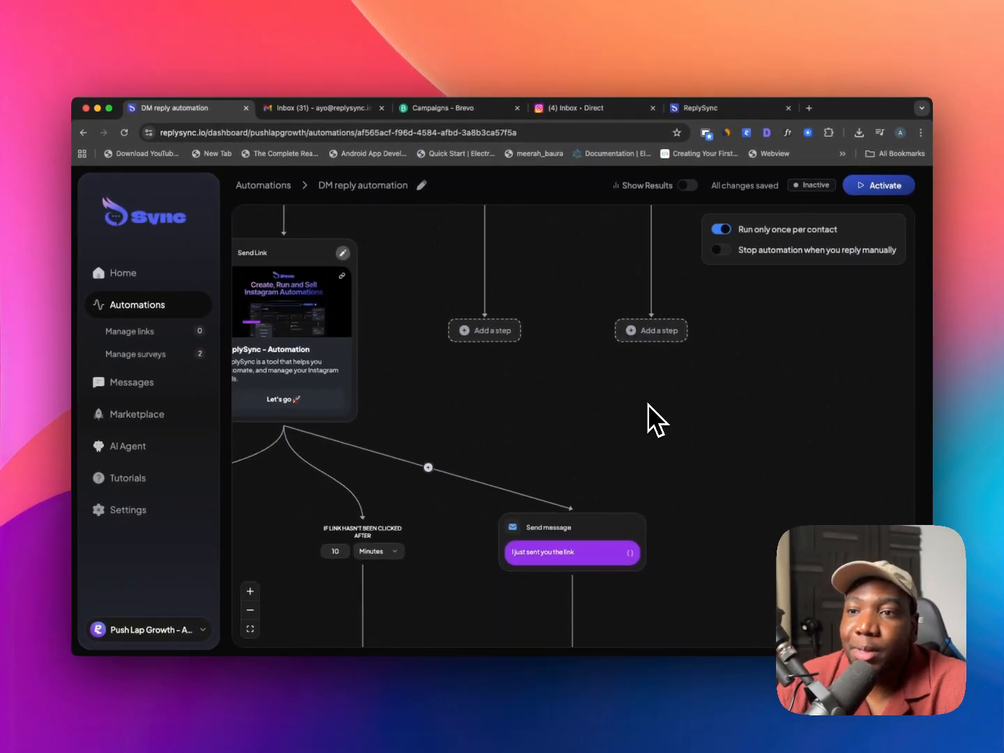
pyautogui.scroll(-1, 649, 404)
pyautogui.click(473, 481)
pyautogui.scroll(-2, 473, 482)
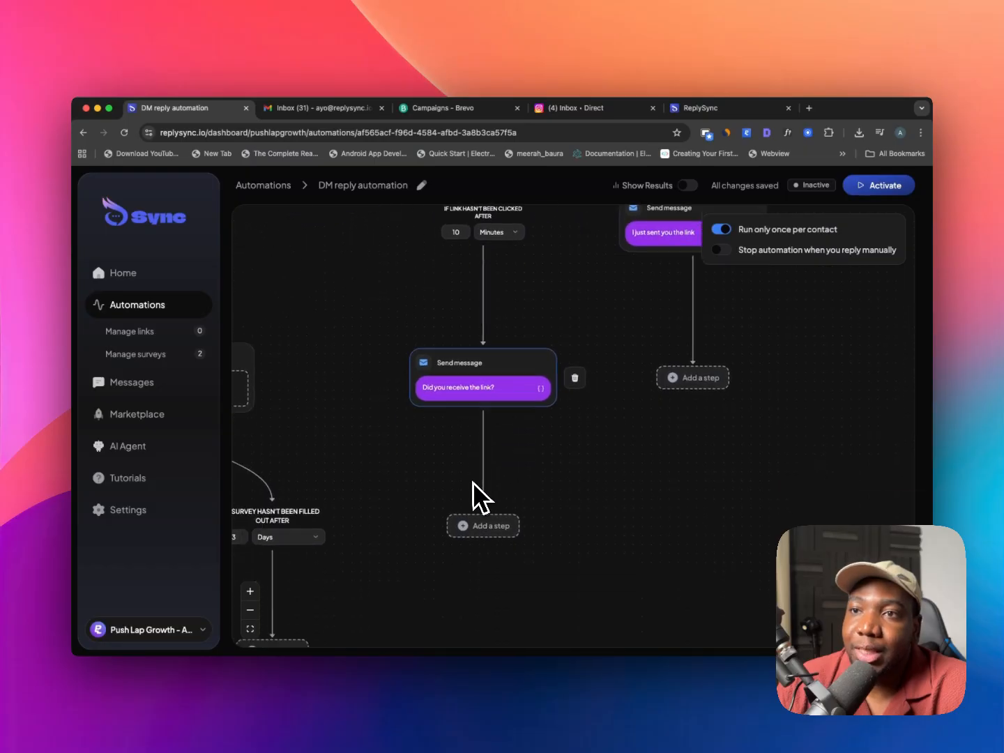
pyautogui.hscroll(-3, 472, 482)
pyautogui.hscroll(-2, 473, 482)
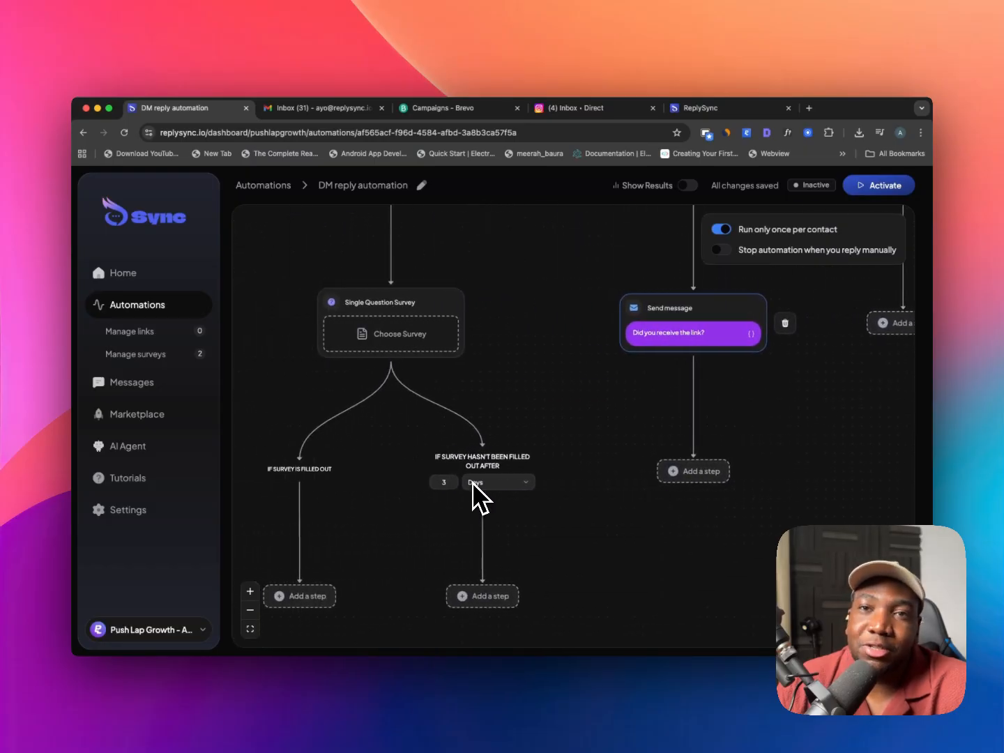
pyautogui.hscroll(-2, 562, 536)
pyautogui.scroll(1, 563, 536)
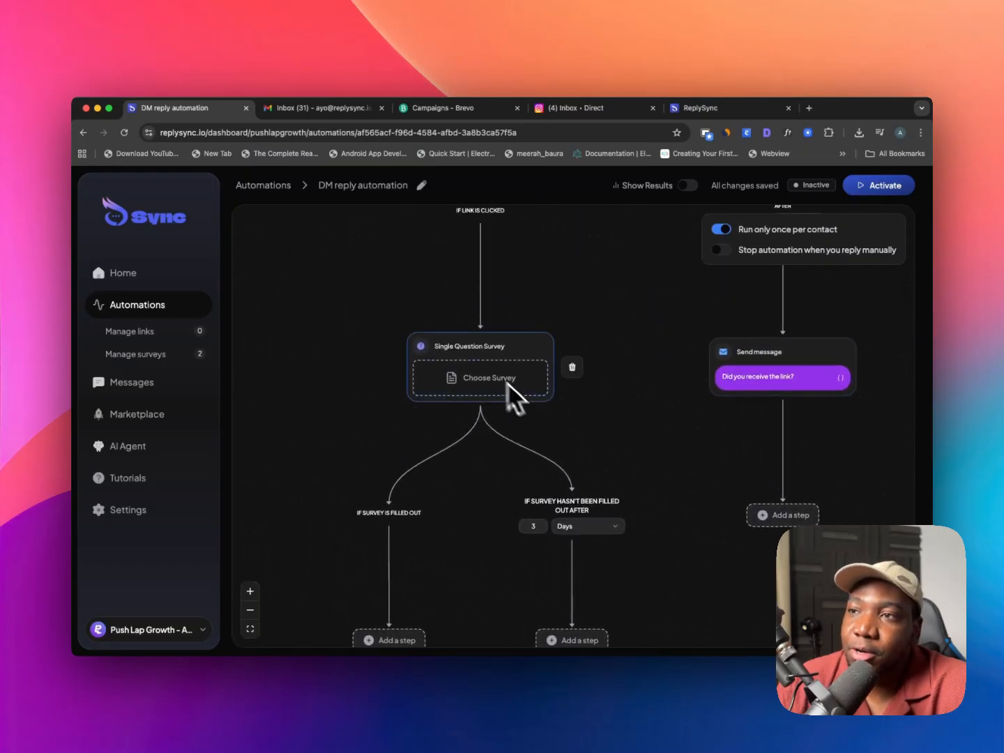
pyautogui.scroll(2, 488, 373)
pyautogui.hscroll(2, 547, 487)
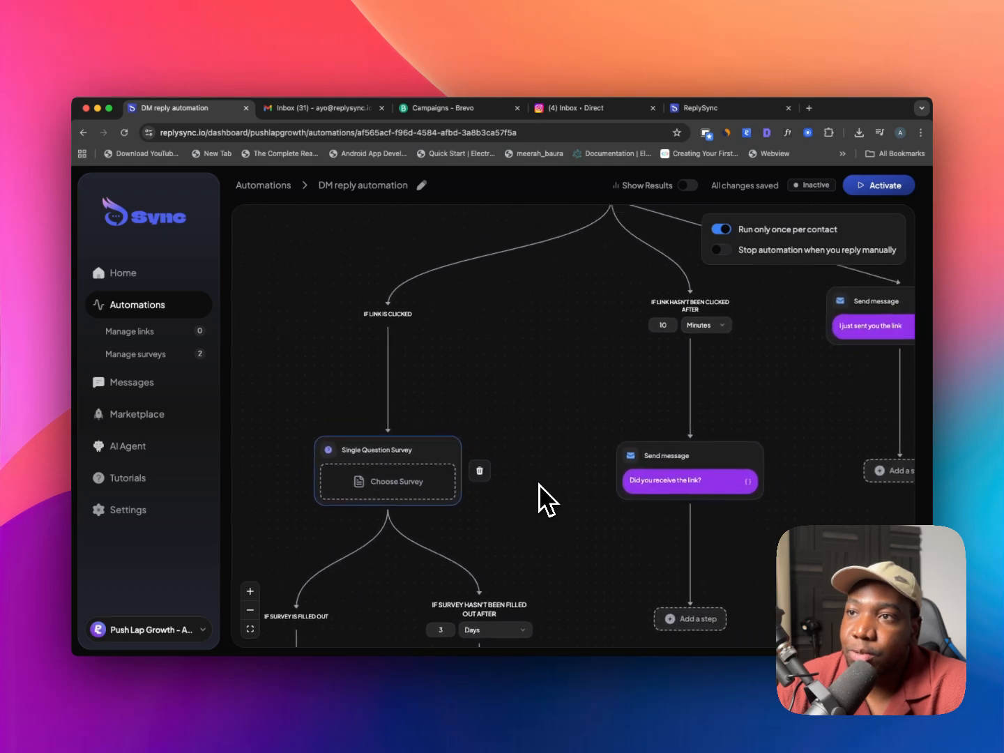
pyautogui.scroll(2, 539, 484)
pyautogui.hscroll(2, 538, 484)
pyautogui.scroll(-3, 374, 525)
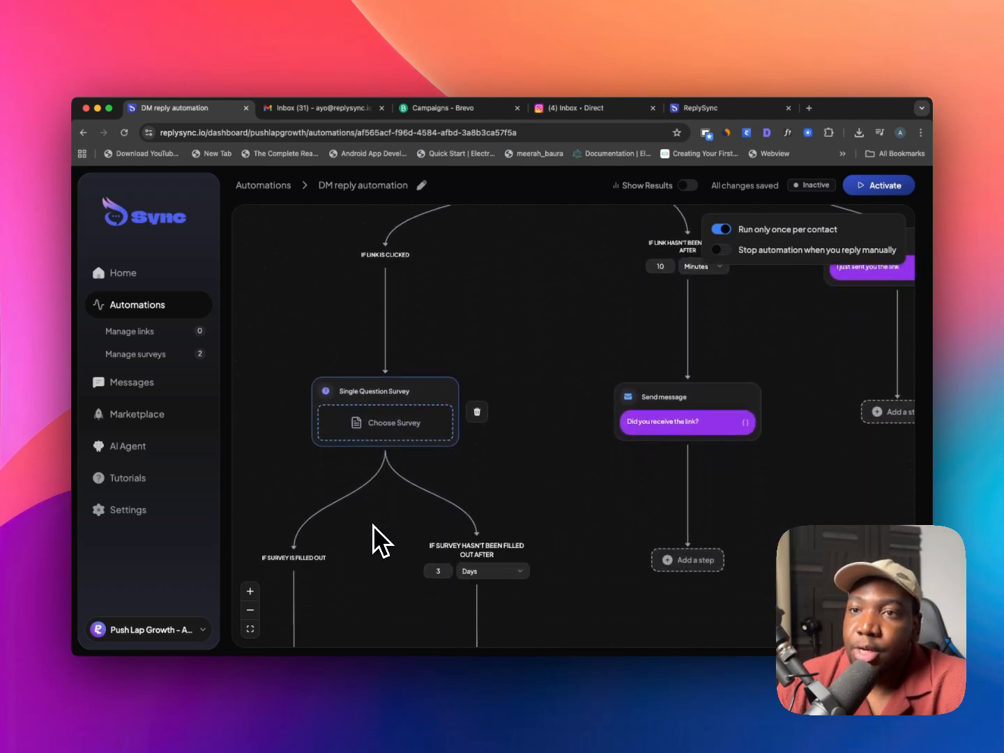
# - Choose the survey "What's your favorite color." for the Single Question Survey step under the clicked-link branch
pyautogui.scroll(-3, 374, 524)
pyautogui.scroll(2, 403, 341)
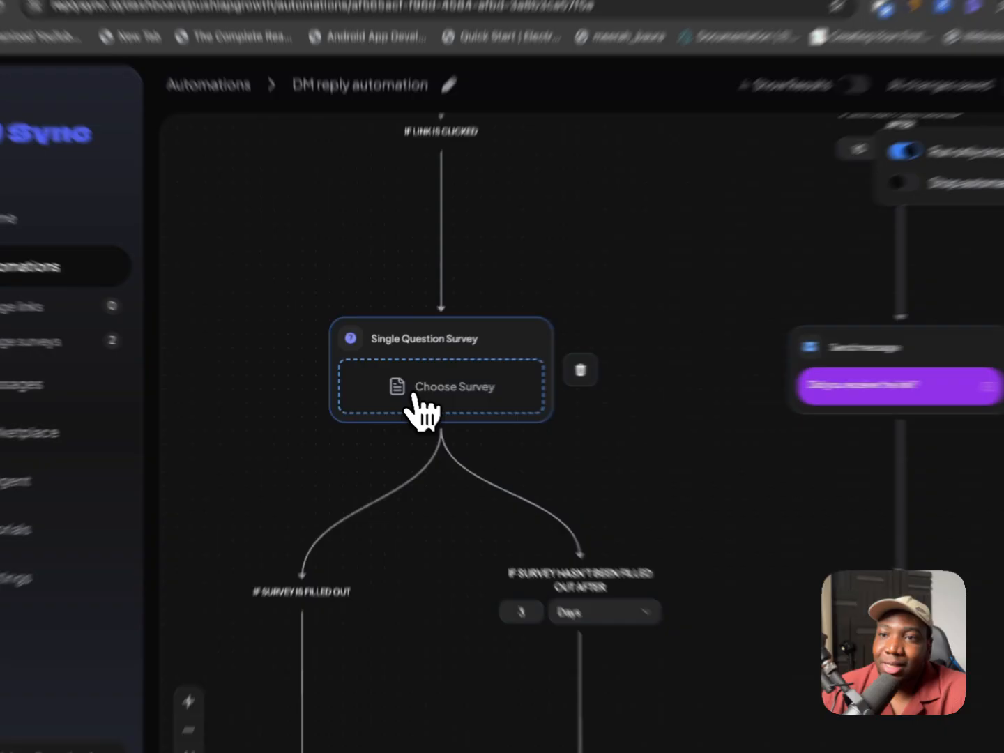
pyautogui.click(413, 394)
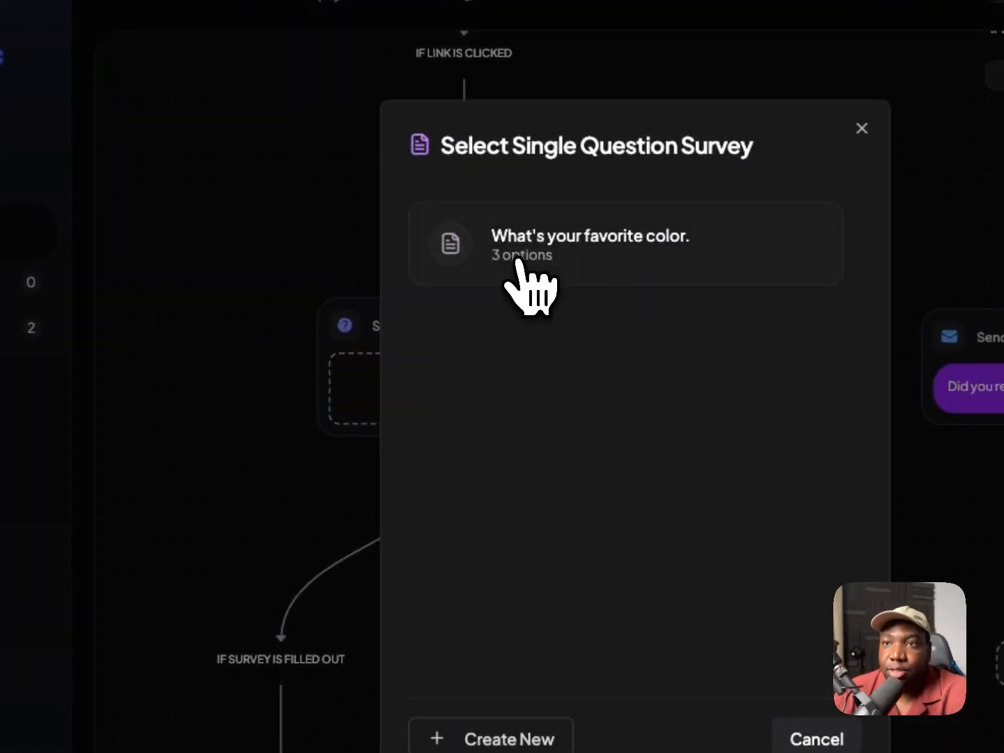
pyautogui.click(518, 262)
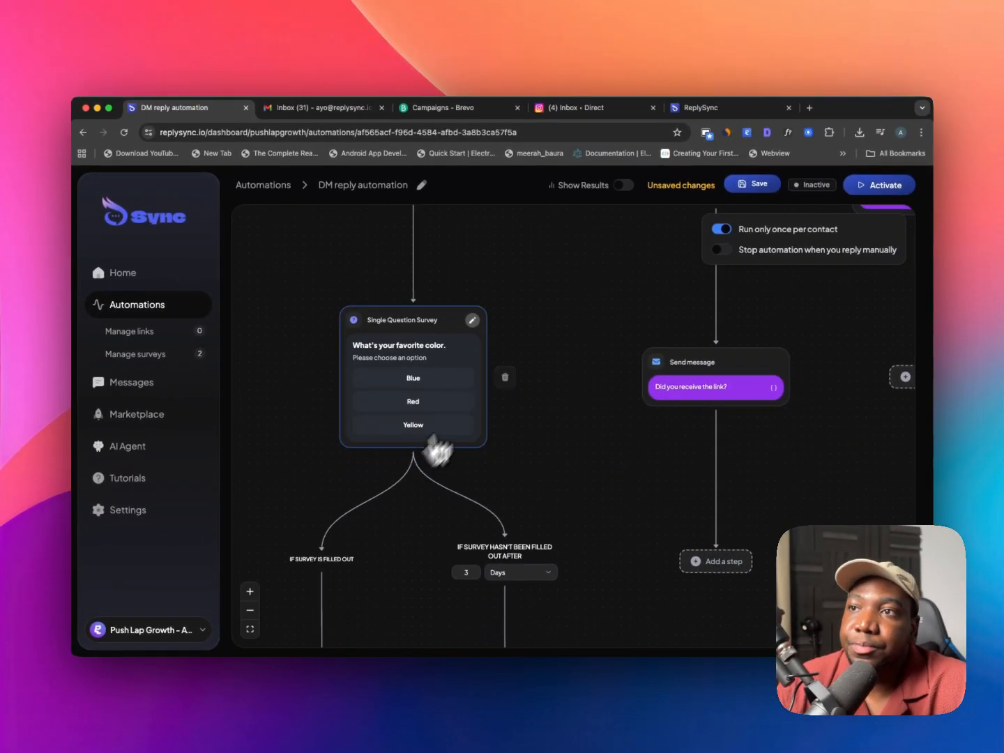
# - Turn on Show Results and examine the link-click counter on the Send Link step
pyautogui.scroll(5, 659, 270)
pyautogui.click(623, 185)
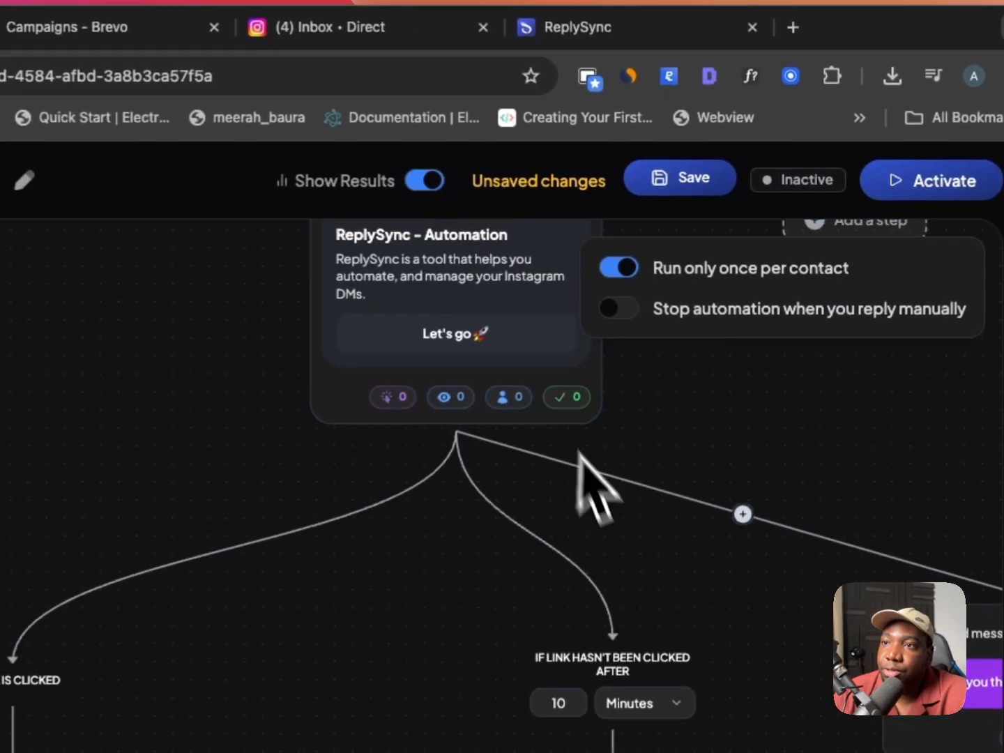
pyautogui.scroll(5, 410, 512)
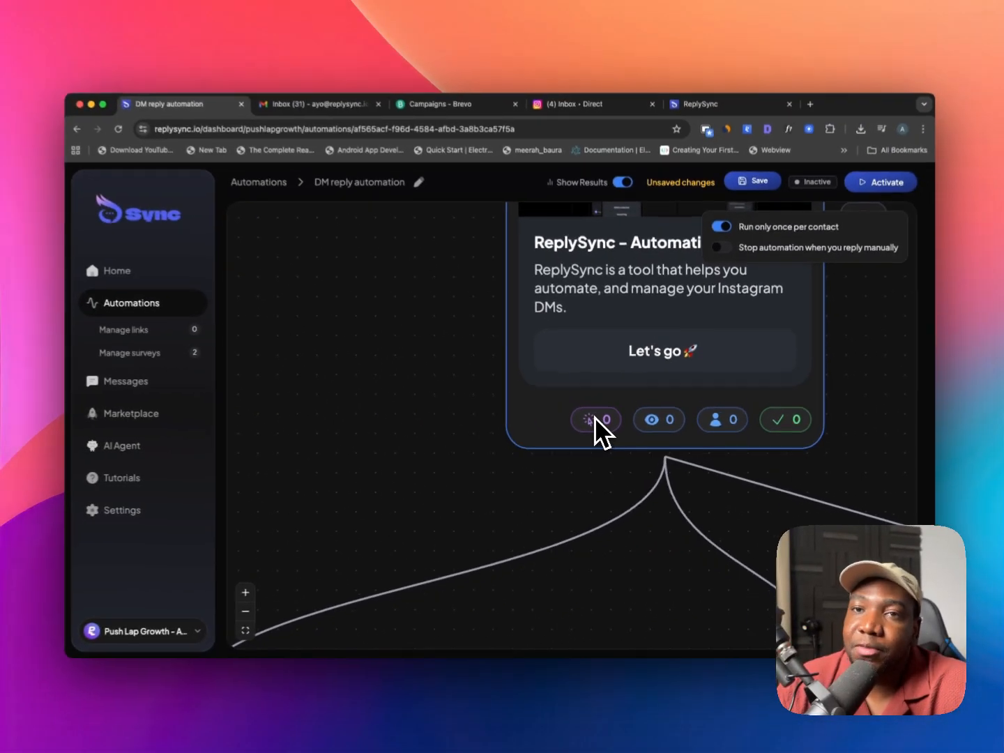
pyautogui.scroll(2, 586, 411)
pyautogui.moveTo(579, 473)
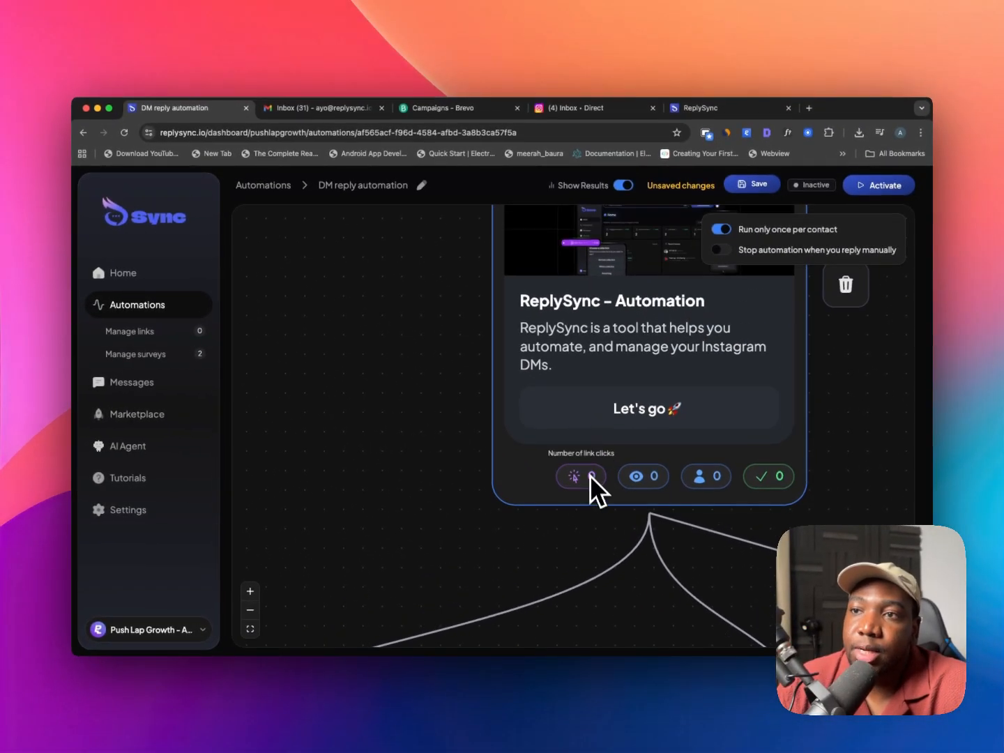
pyautogui.scroll(-10, 575, 493)
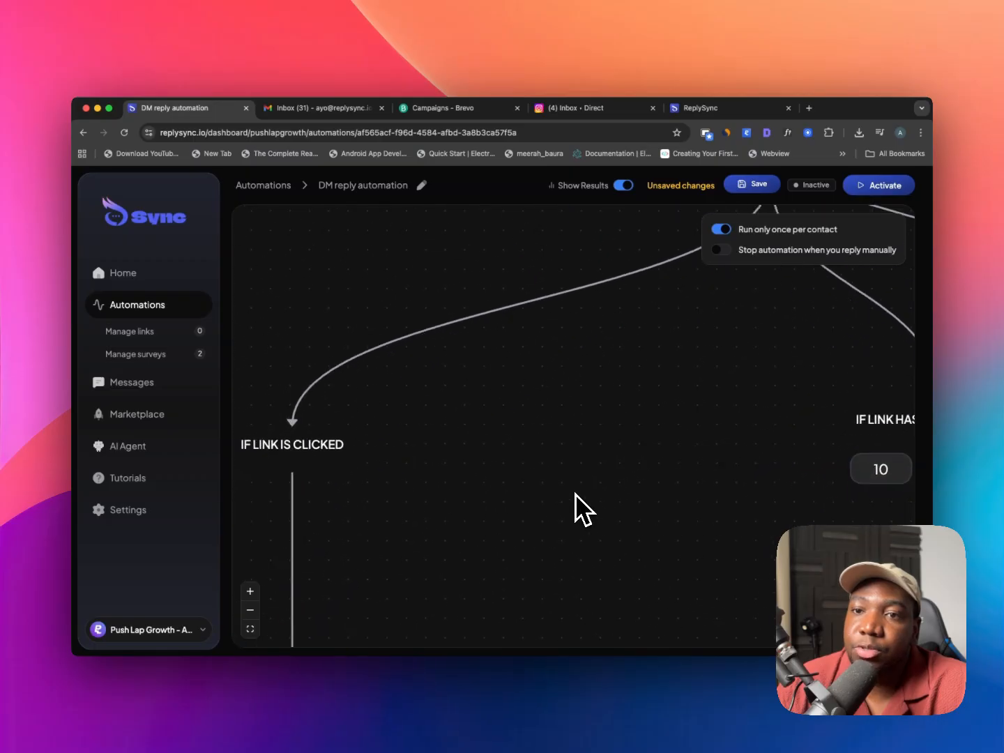
# - Examine the result counters and answer percentages on the favorite color survey step, and save the automation
pyautogui.scroll(-3, 575, 493)
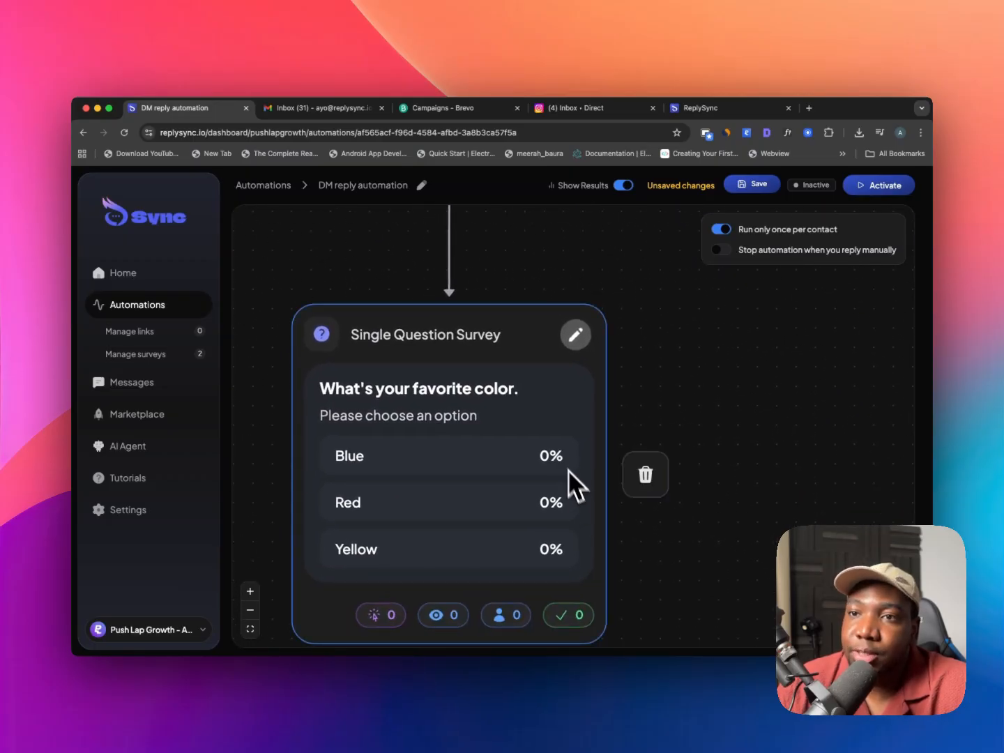
pyautogui.scroll(-3, 458, 364)
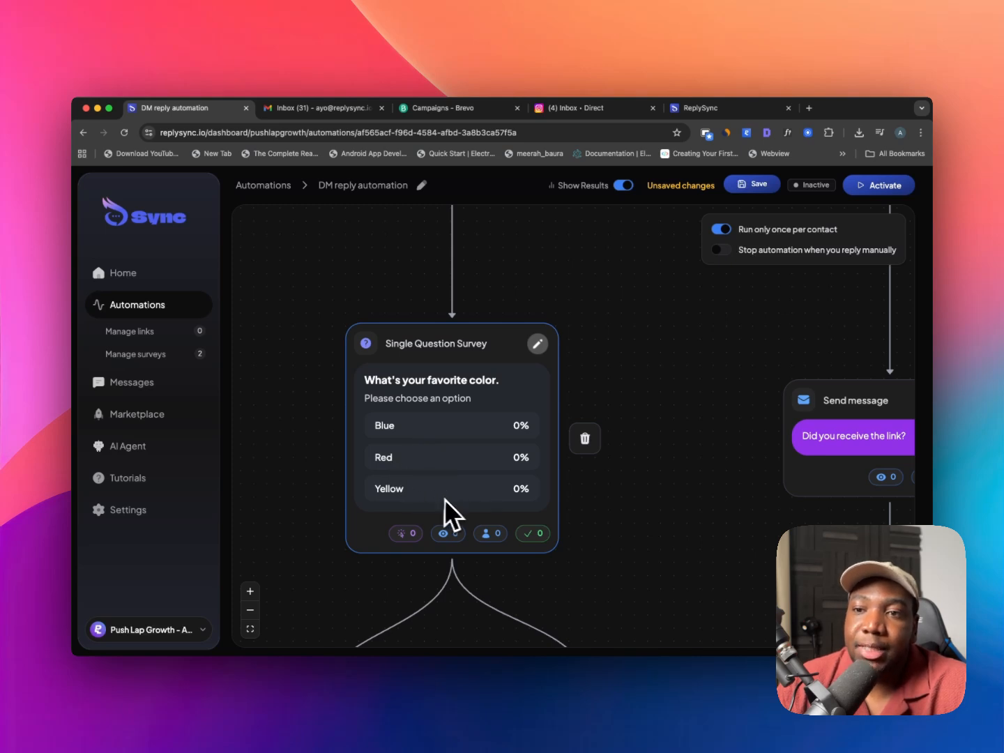
pyautogui.scroll(-5, 452, 499)
pyautogui.scroll(-1, 451, 499)
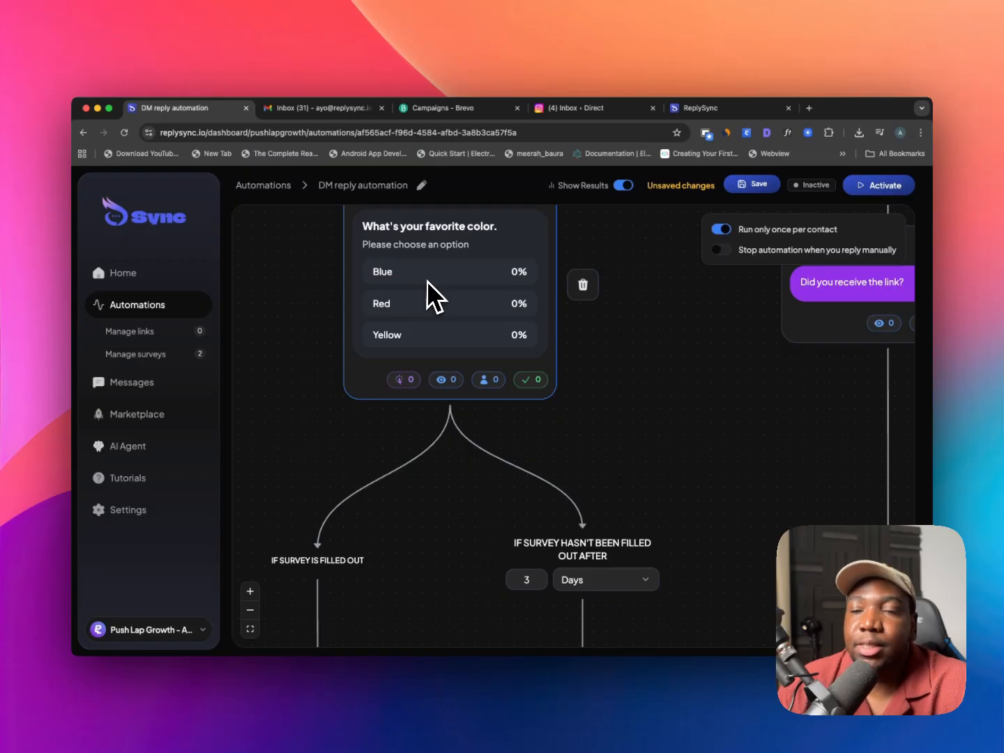
pyautogui.scroll(-2, 427, 281)
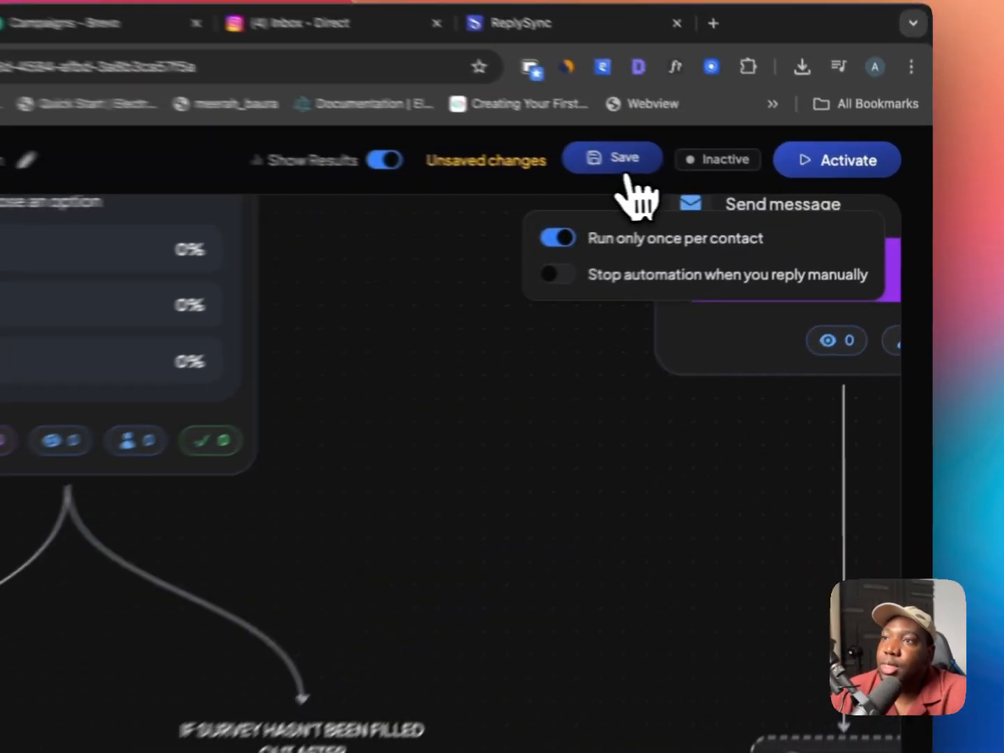
pyautogui.click(751, 185)
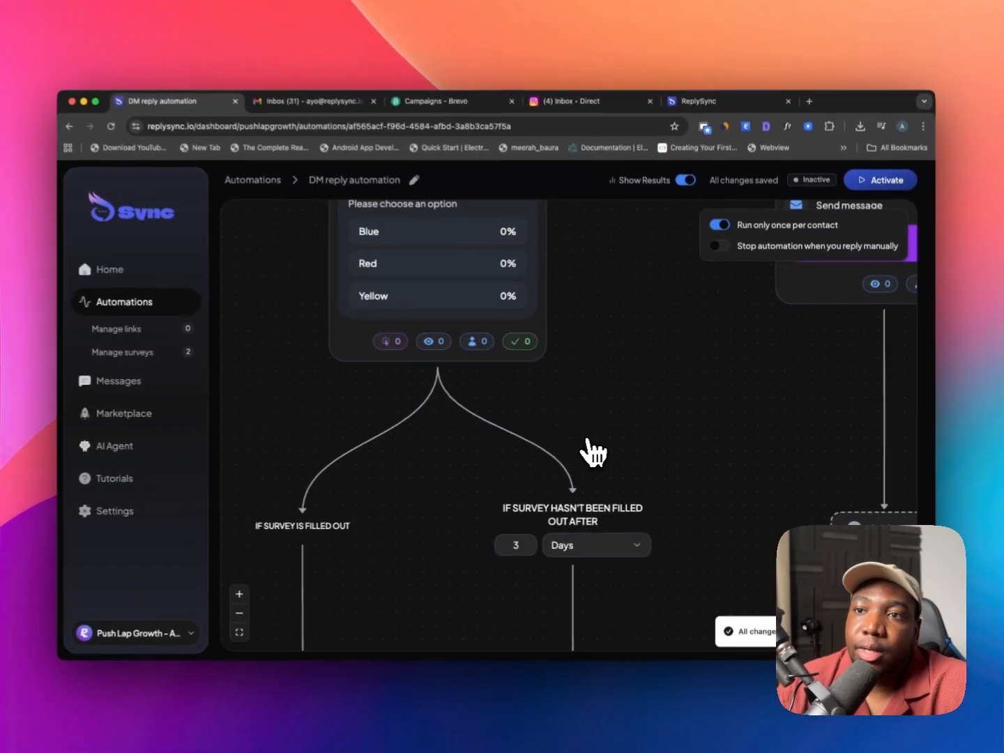
# - Add a Multi-question Survey step under the favorite color survey's "If survey is filled out" branch
pyautogui.hscroll(-3, 588, 440)
pyautogui.scroll(-3, 588, 441)
pyautogui.scroll(-3, 588, 440)
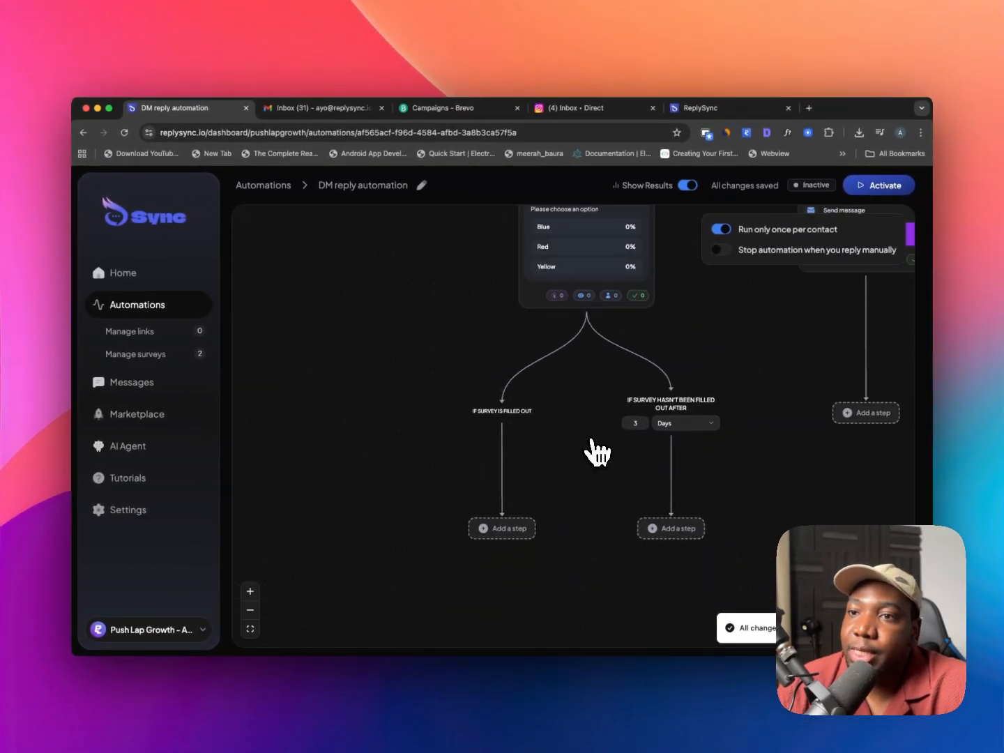
pyautogui.scroll(-2, 592, 440)
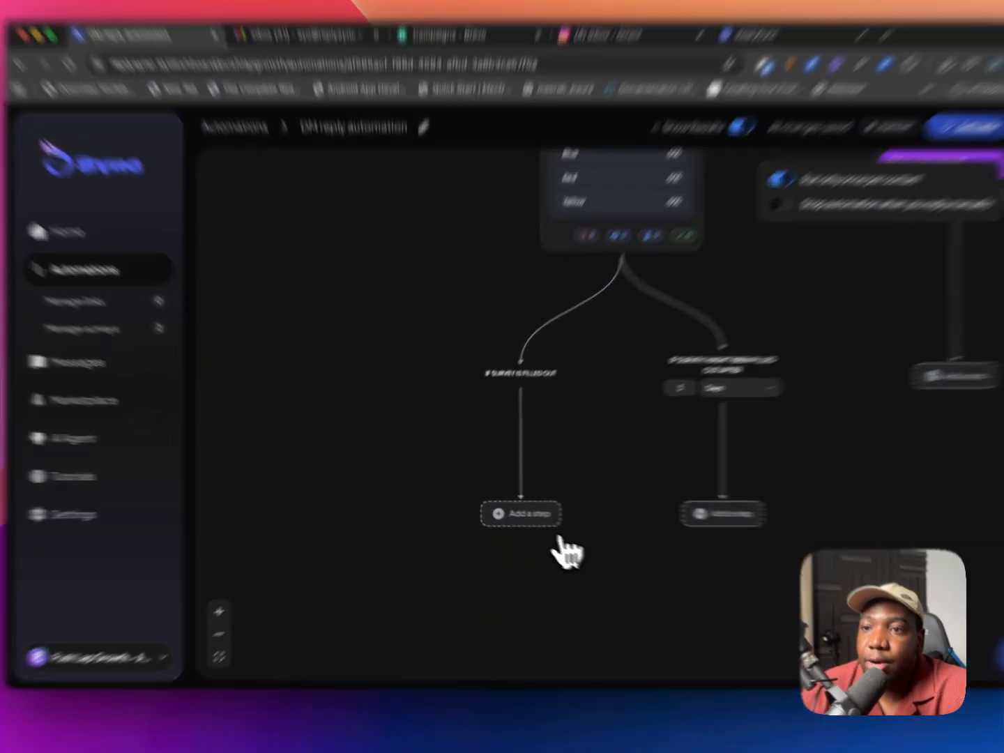
pyautogui.click(504, 510)
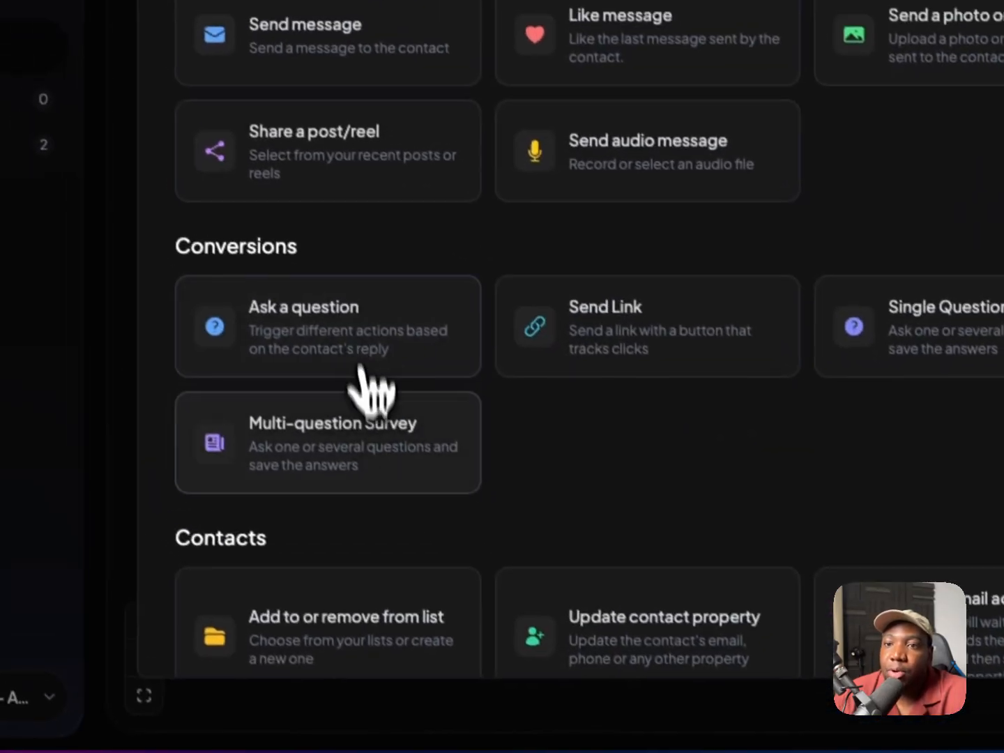
pyautogui.click(299, 531)
# - Save the automation and reload the page to refresh the survey choices for the Multi-question Survey step
pyautogui.click(872, 540)
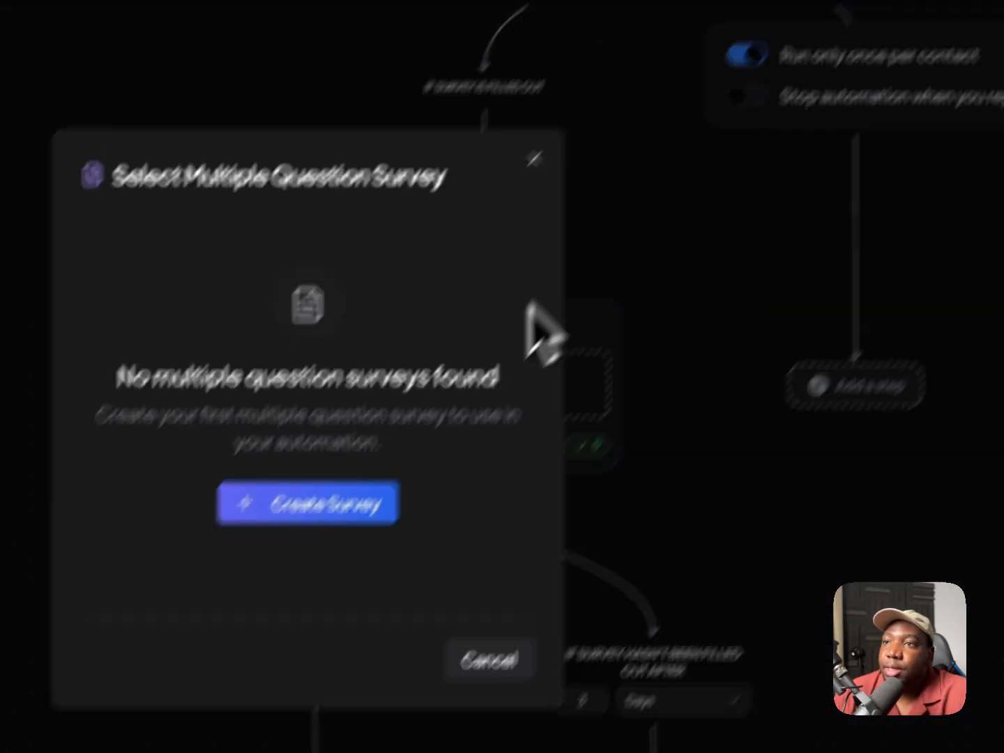
pyautogui.click(534, 158)
pyautogui.click(606, 197)
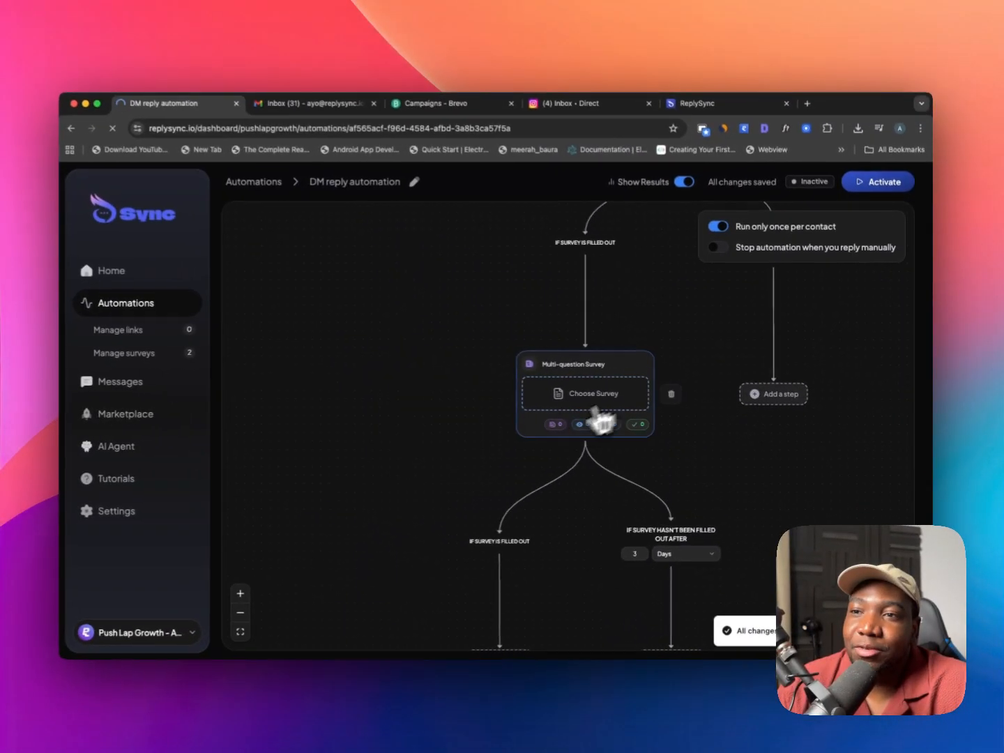
pyautogui.press('super+r')
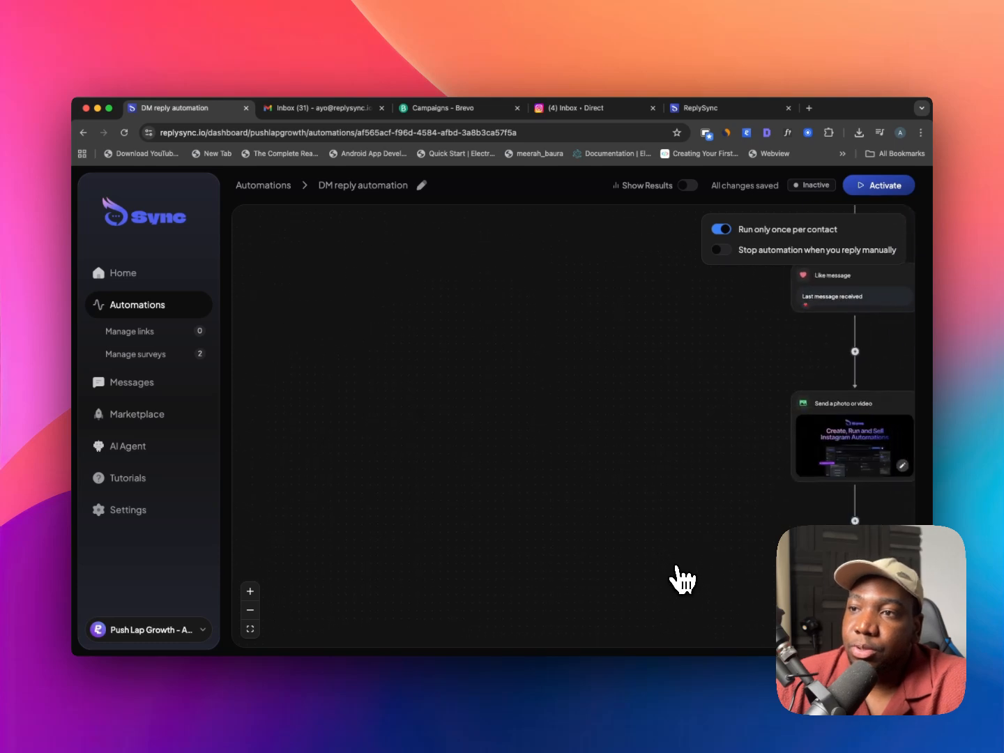
# - Choose the survey "Get free ebook" for the Multi-question Survey step
pyautogui.scroll(-12, 682, 579)
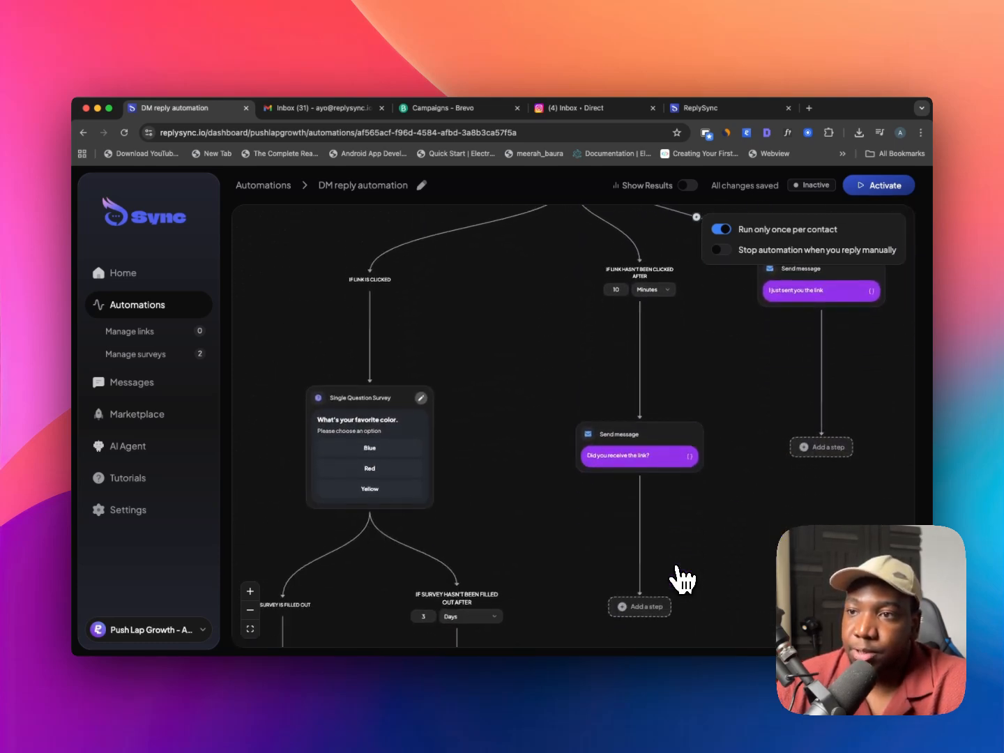
pyautogui.scroll(-8, 682, 579)
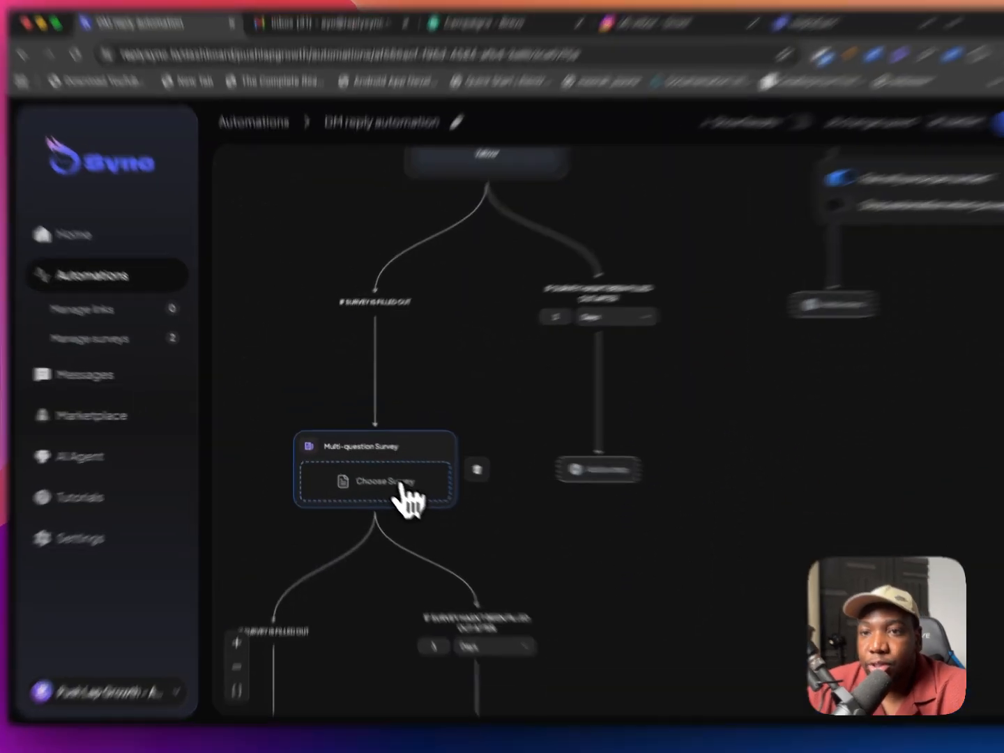
pyautogui.click(395, 466)
pyautogui.click(604, 230)
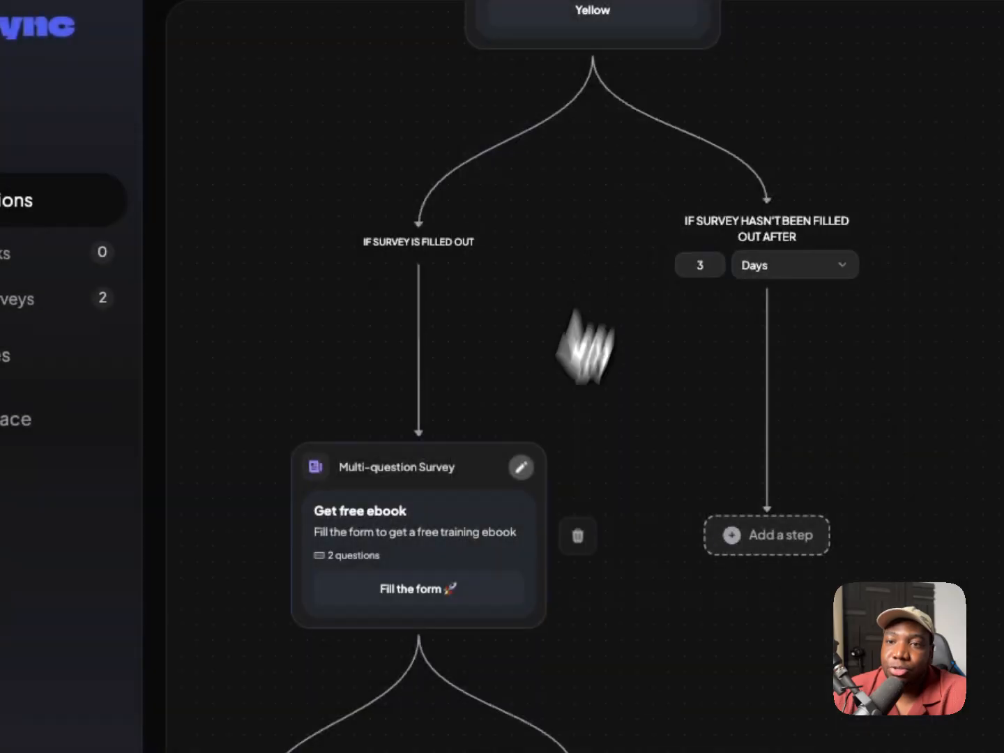
# - Turn on Show Results to examine the "Get free ebook" survey step's counters, and save the automation
pyautogui.scroll(-5, 512, 561)
pyautogui.scroll(5, 393, 385)
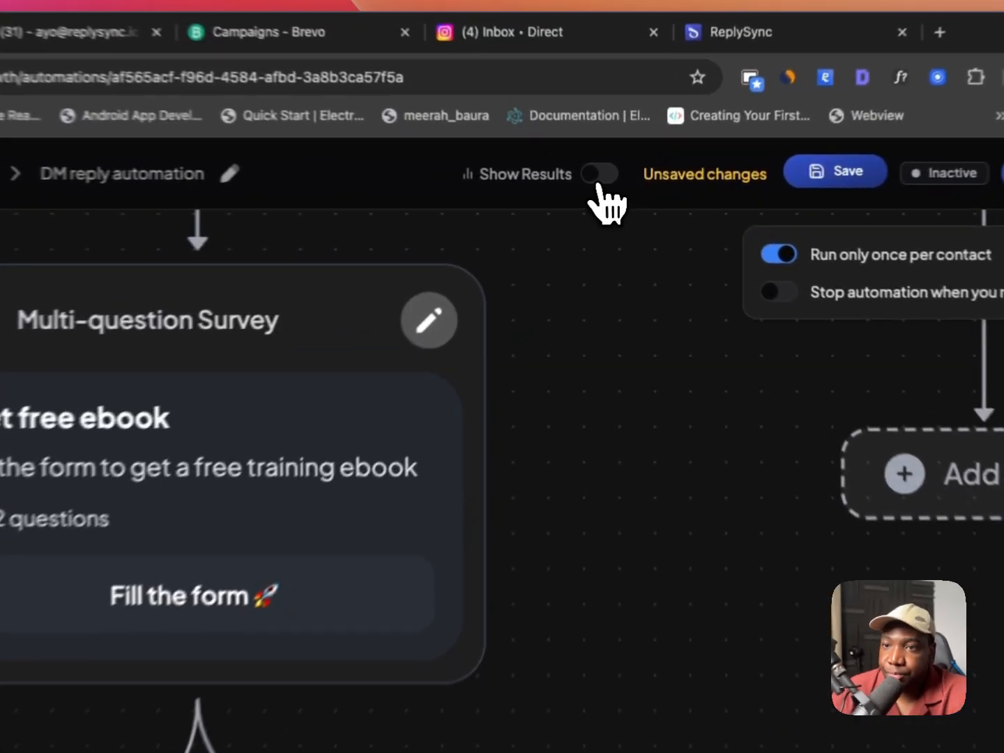
pyautogui.click(621, 189)
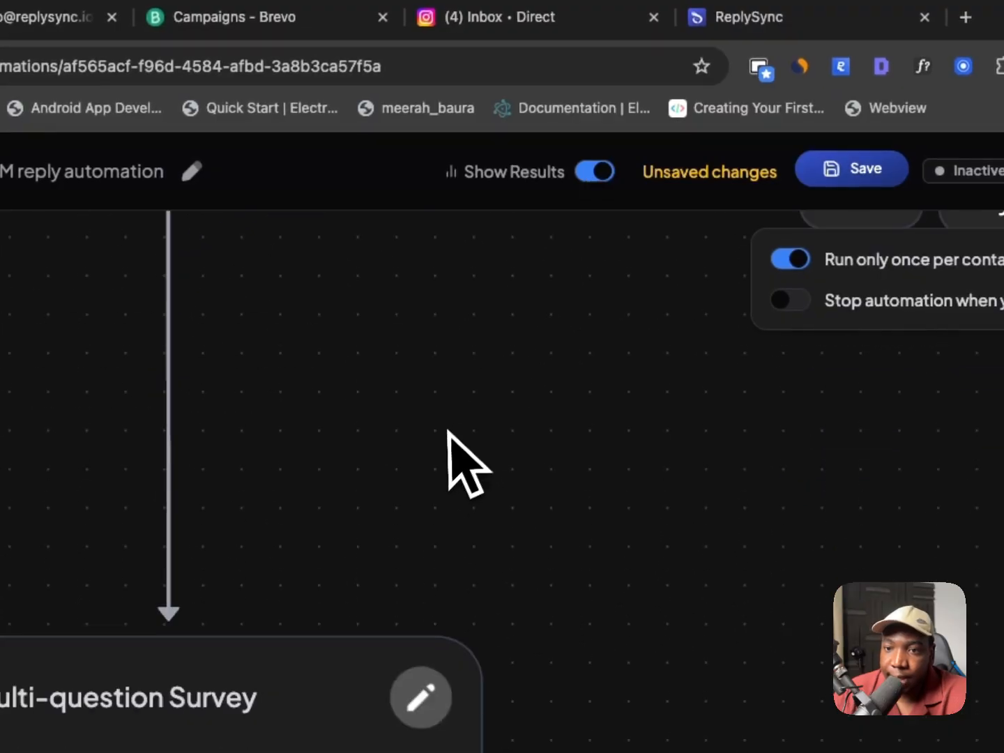
pyautogui.scroll(-2, 446, 434)
pyautogui.moveTo(588, 369)
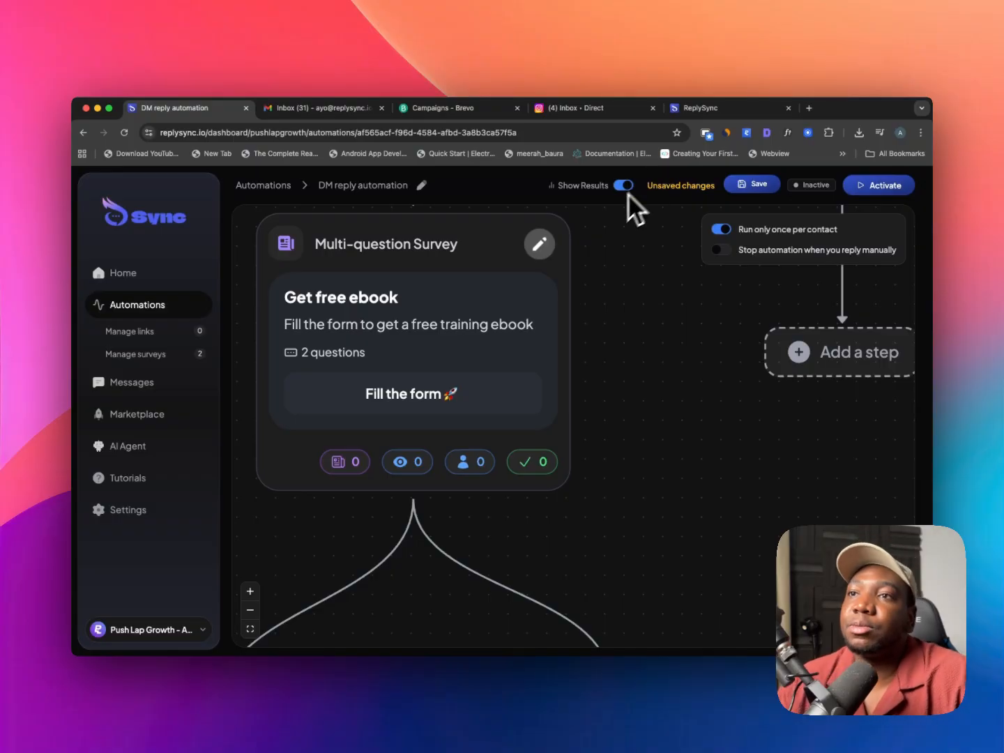
pyautogui.click(746, 186)
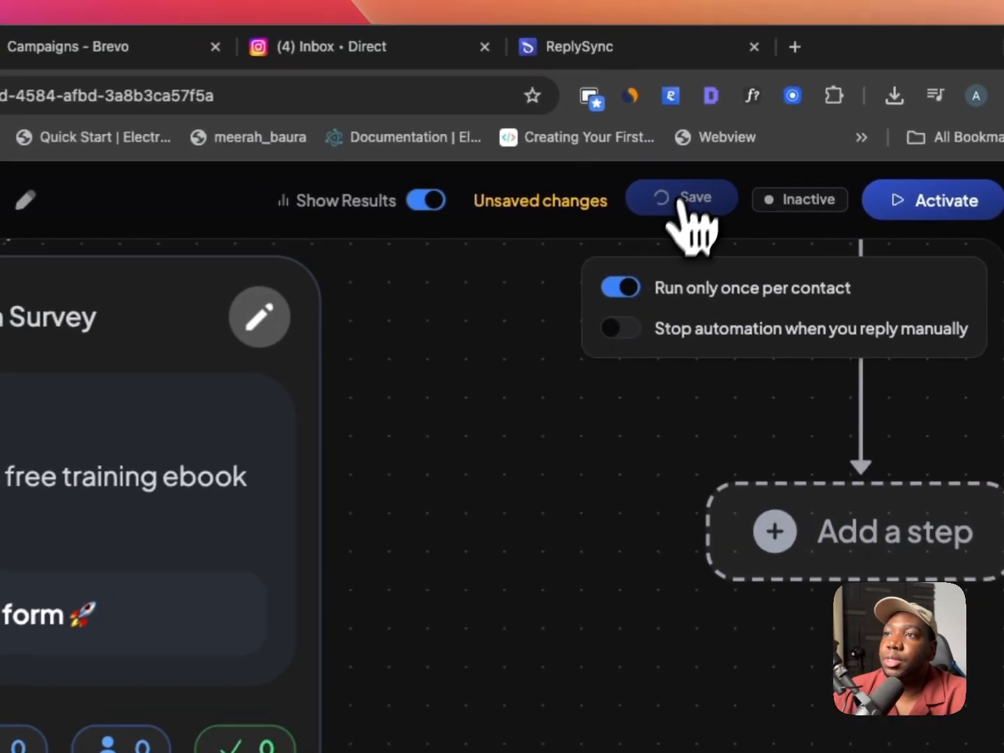
# - Add an "Add to or remove from list" step under the "Get free ebook" survey's "If survey is filled out" branch
pyautogui.scroll(-10, 426, 511)
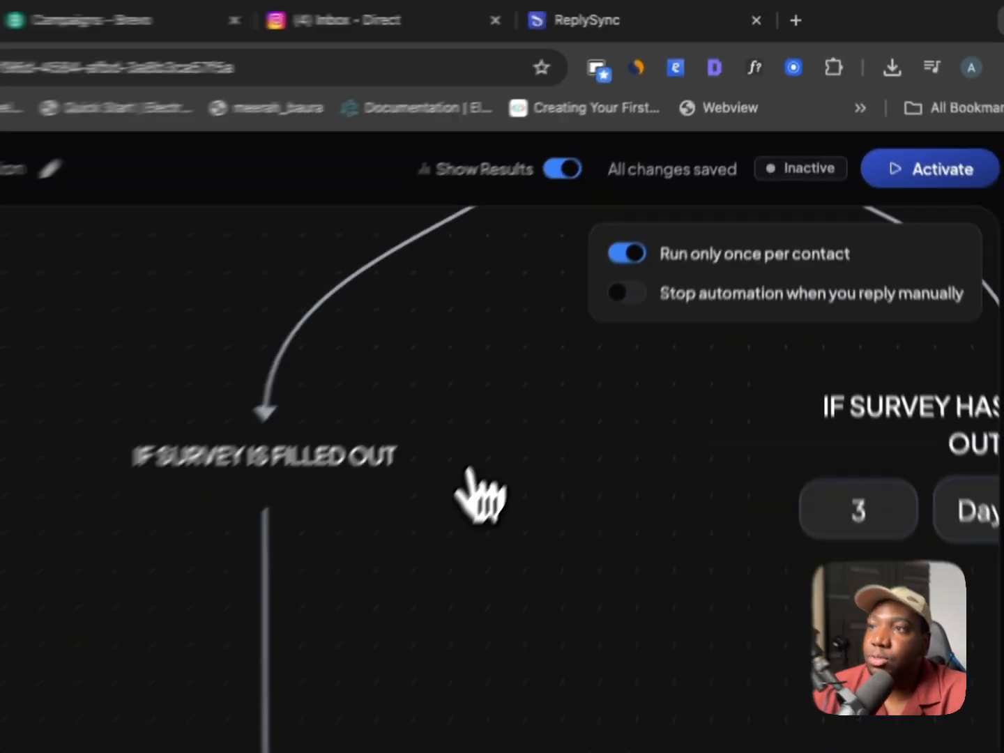
pyautogui.scroll(-5, 471, 477)
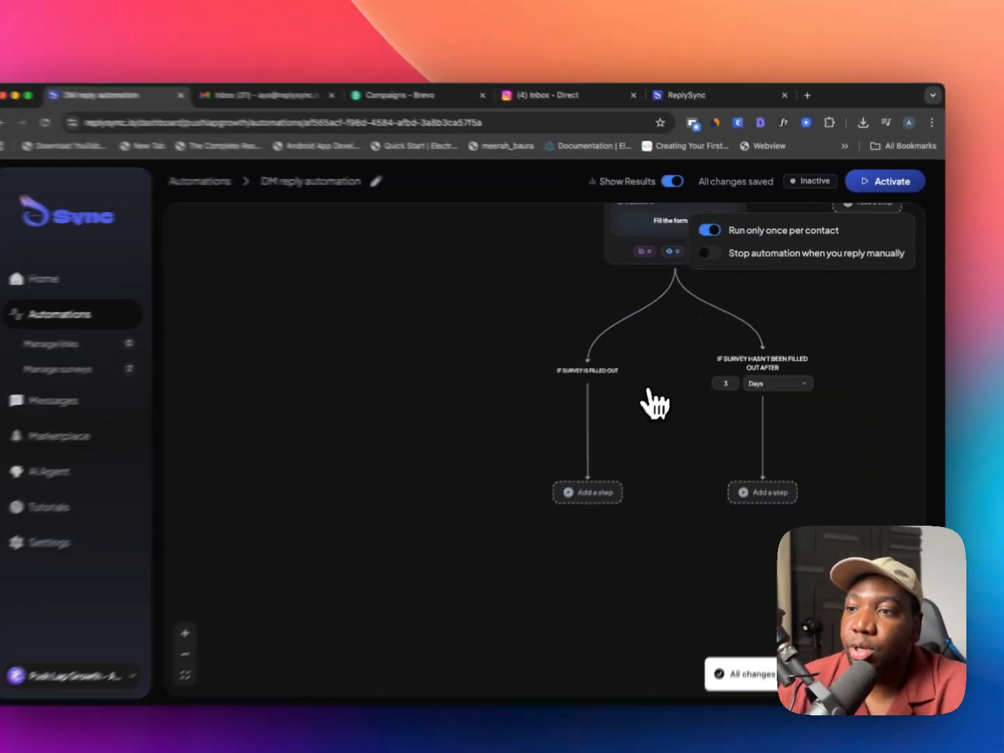
pyautogui.scroll(-2, 524, 536)
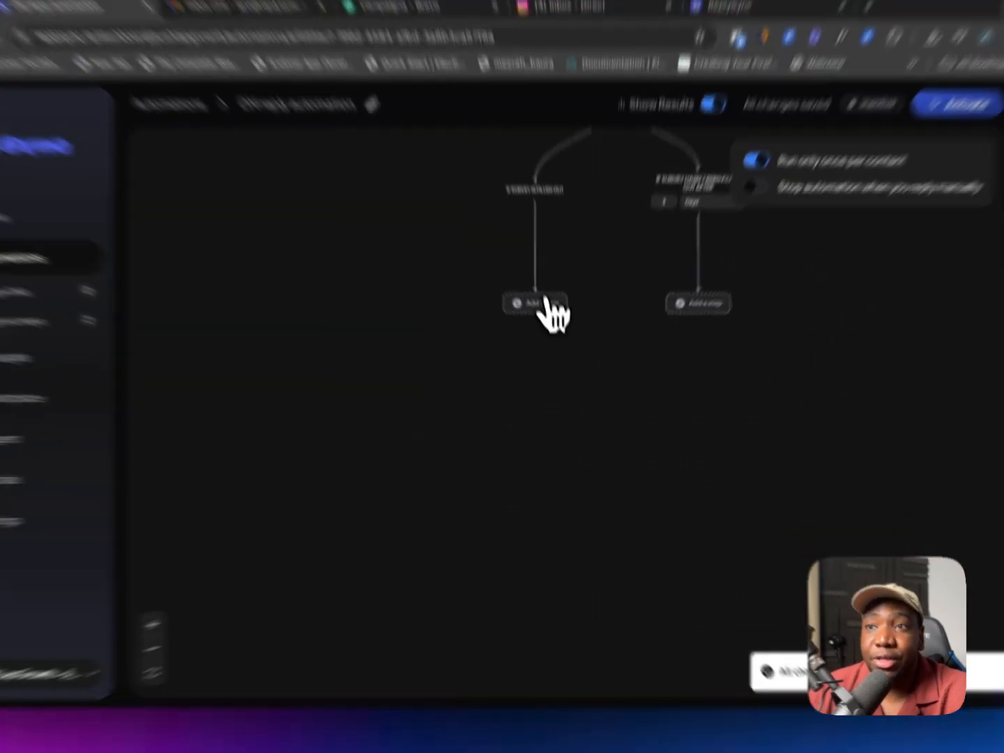
pyautogui.click(556, 342)
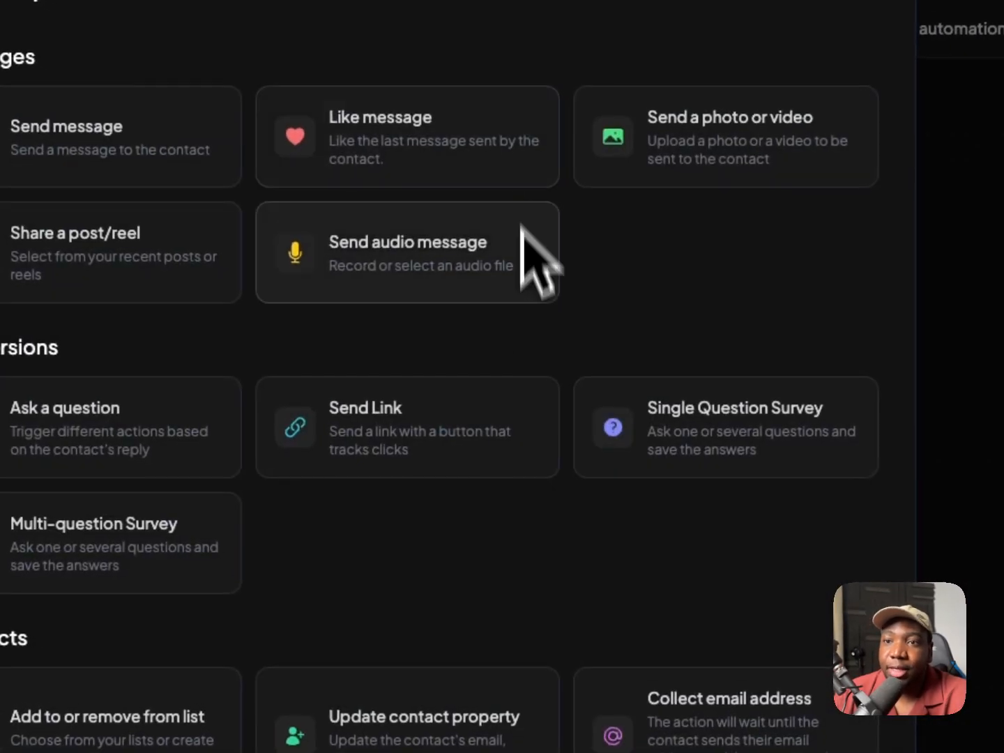
pyautogui.scroll(-6, 599, 580)
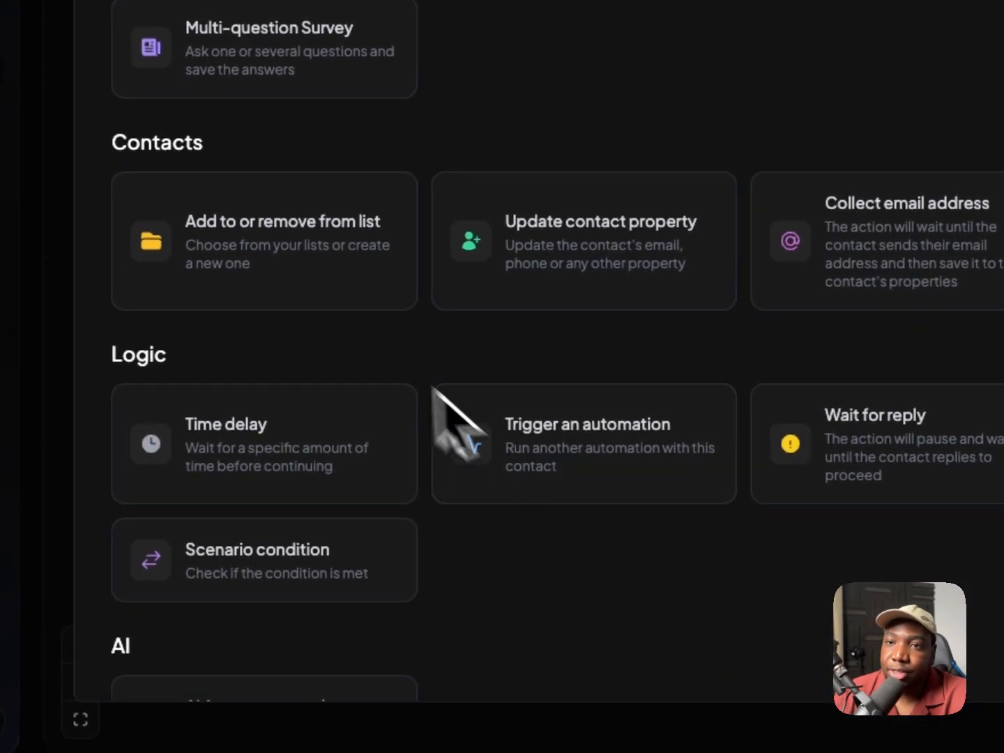
pyautogui.click(324, 301)
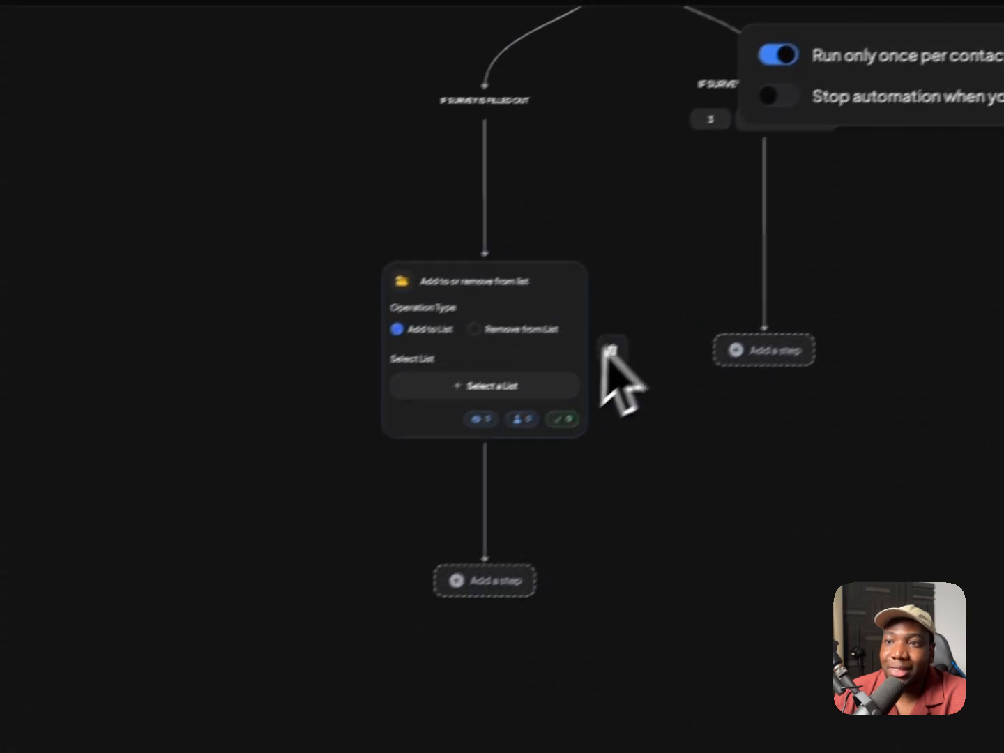
pyautogui.scroll(5, 588, 405)
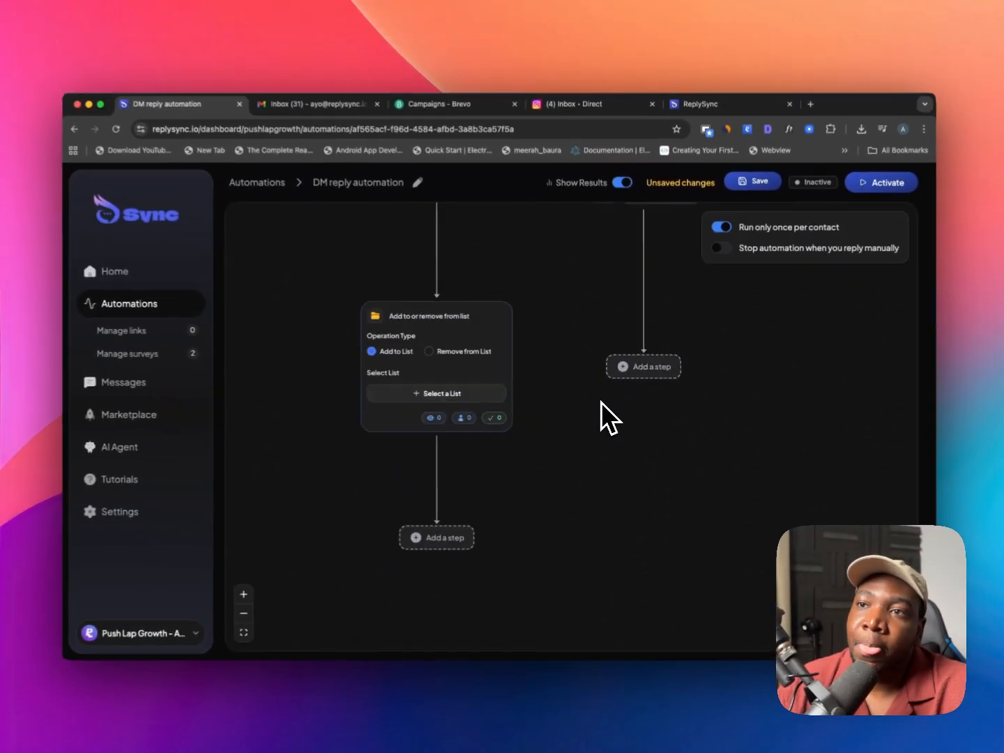
pyautogui.scroll(2, 587, 406)
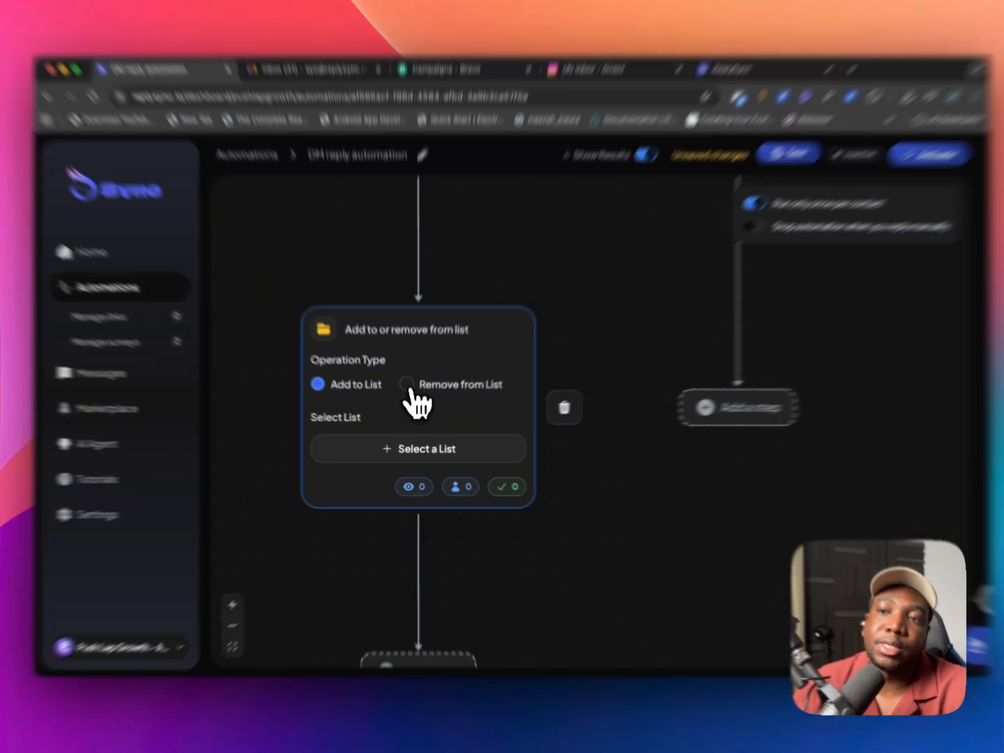
pyautogui.click(408, 393)
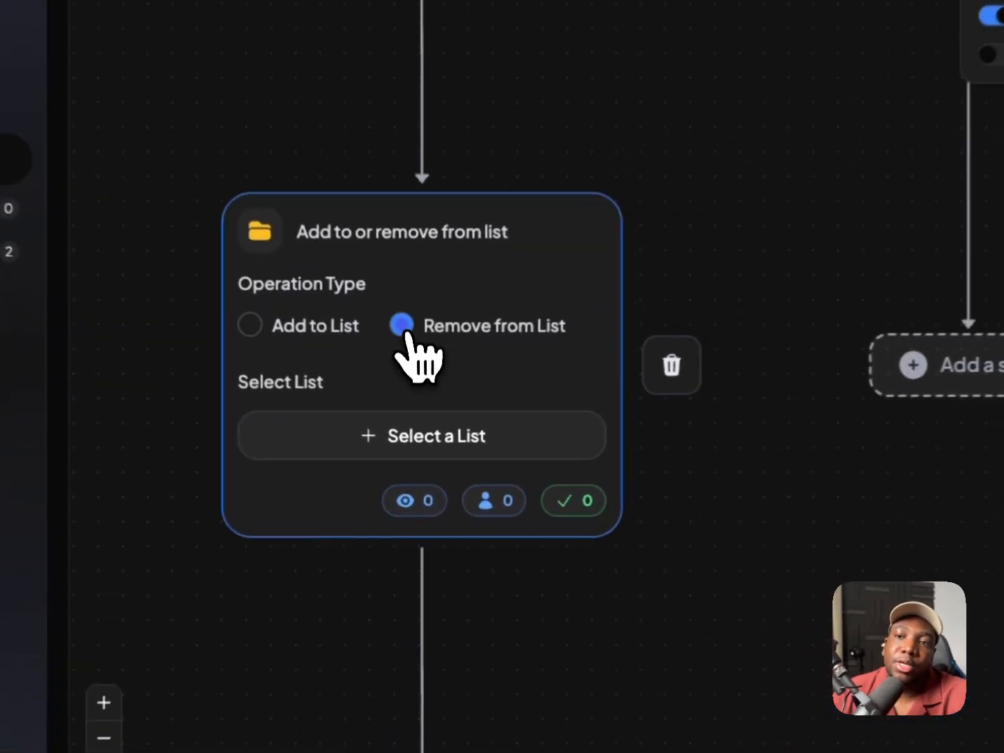
pyautogui.click(405, 452)
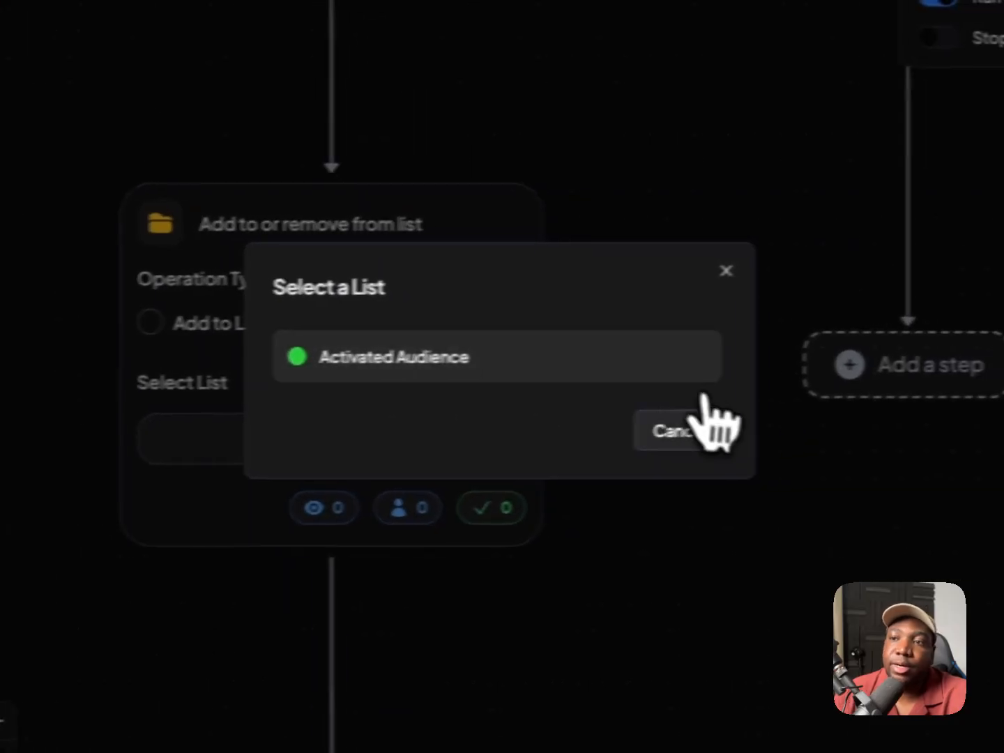
pyautogui.click(795, 426)
pyautogui.click(288, 322)
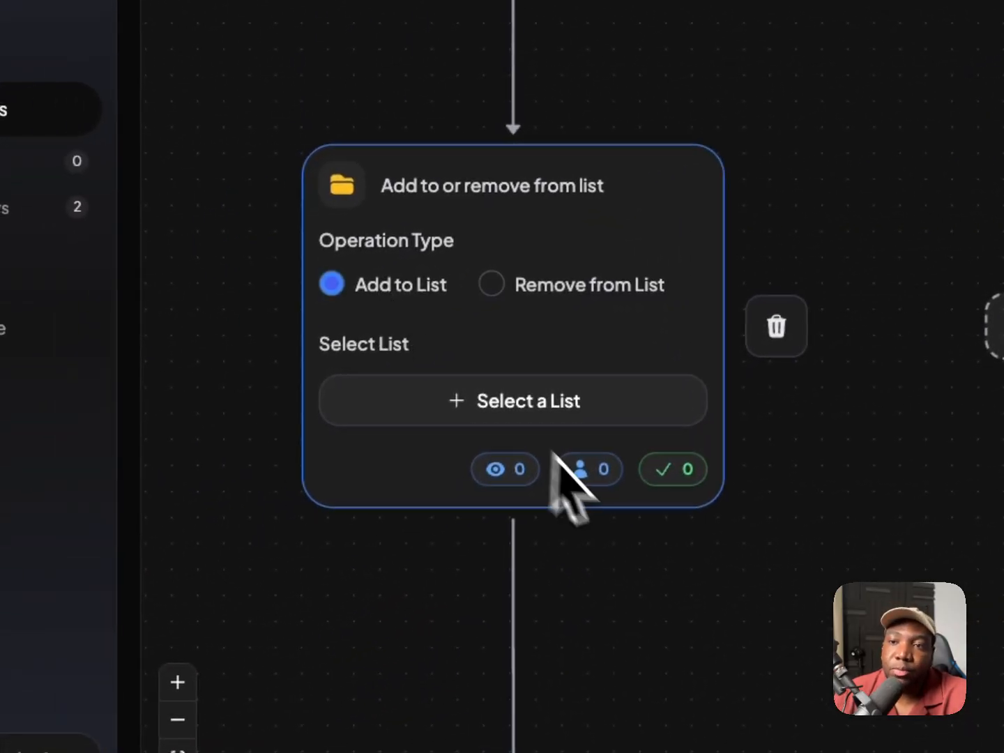
# - Select the Activated Audience list for the Add to List operation and save the automation
pyautogui.click(454, 397)
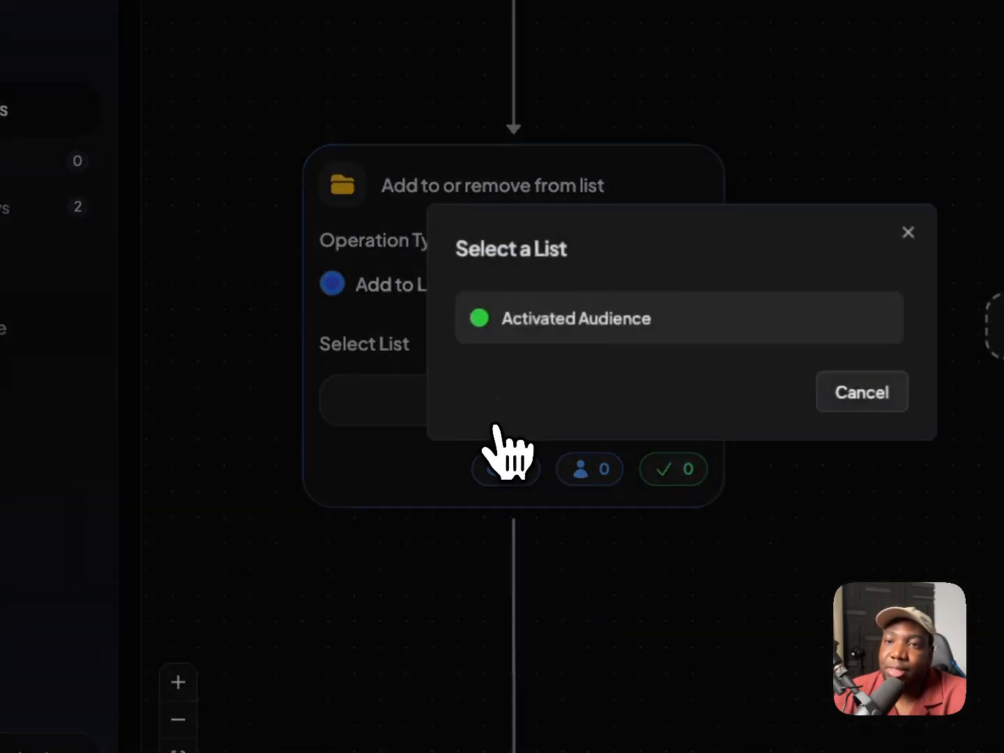
pyautogui.click(558, 335)
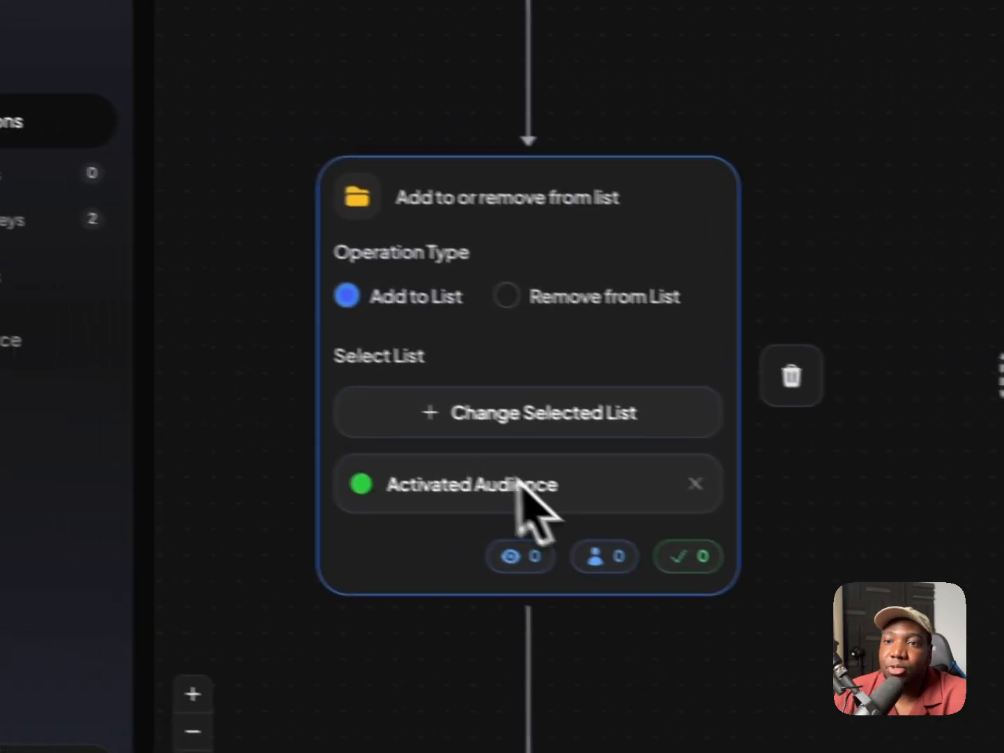
pyautogui.scroll(-2, 396, 403)
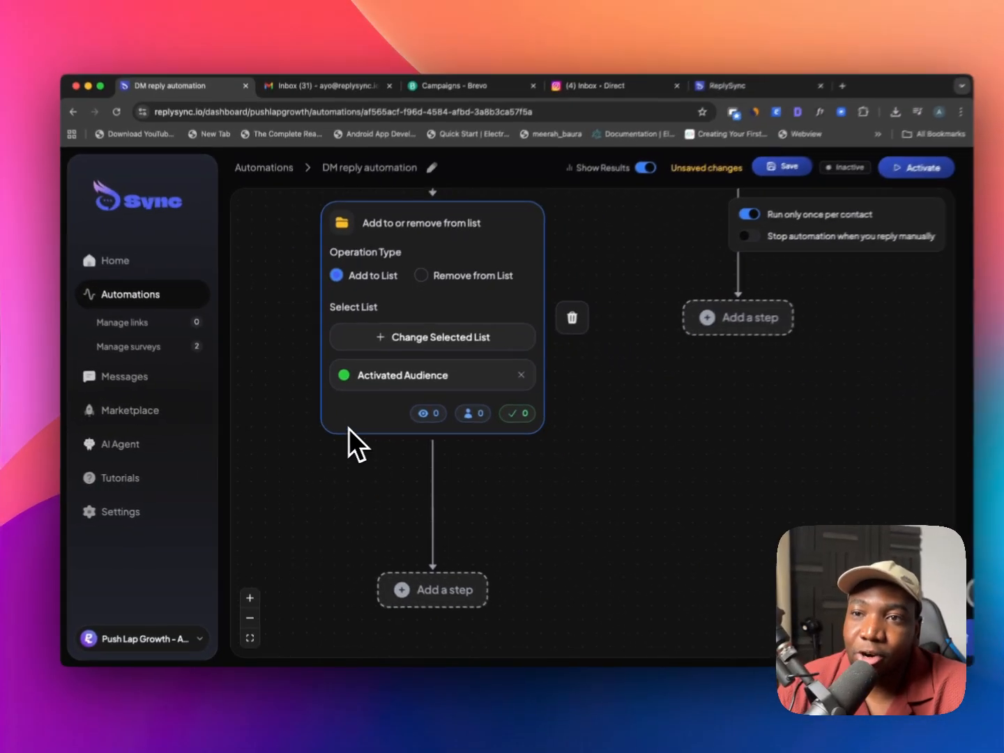
pyautogui.scroll(-5, 396, 403)
pyautogui.scroll(4, 397, 405)
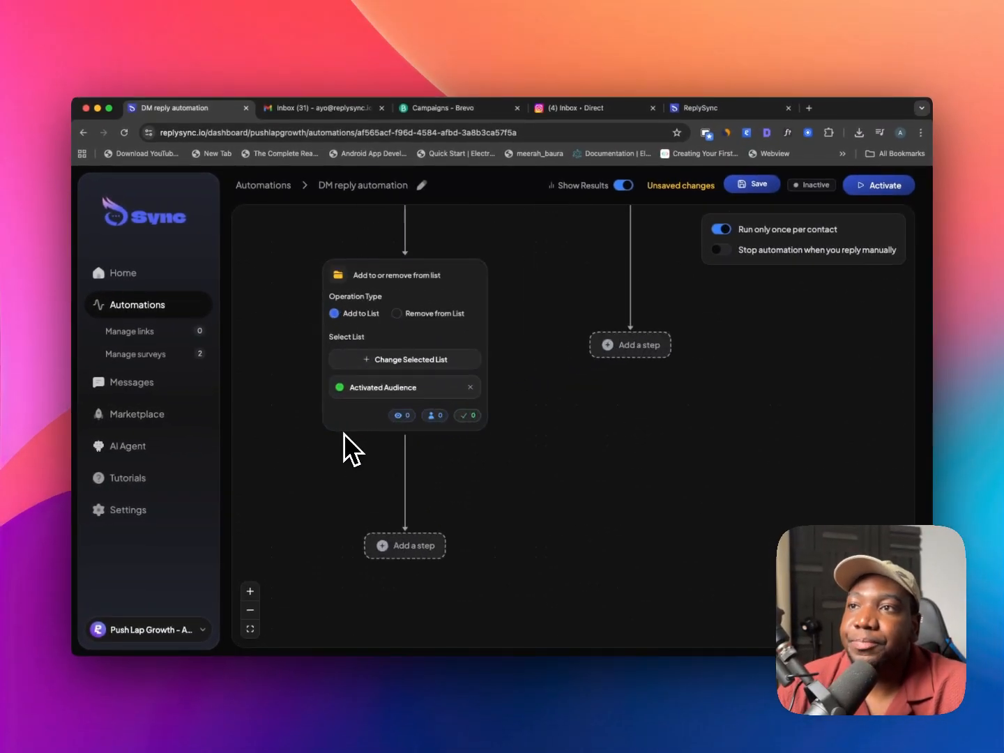
pyautogui.scroll(-4, 343, 433)
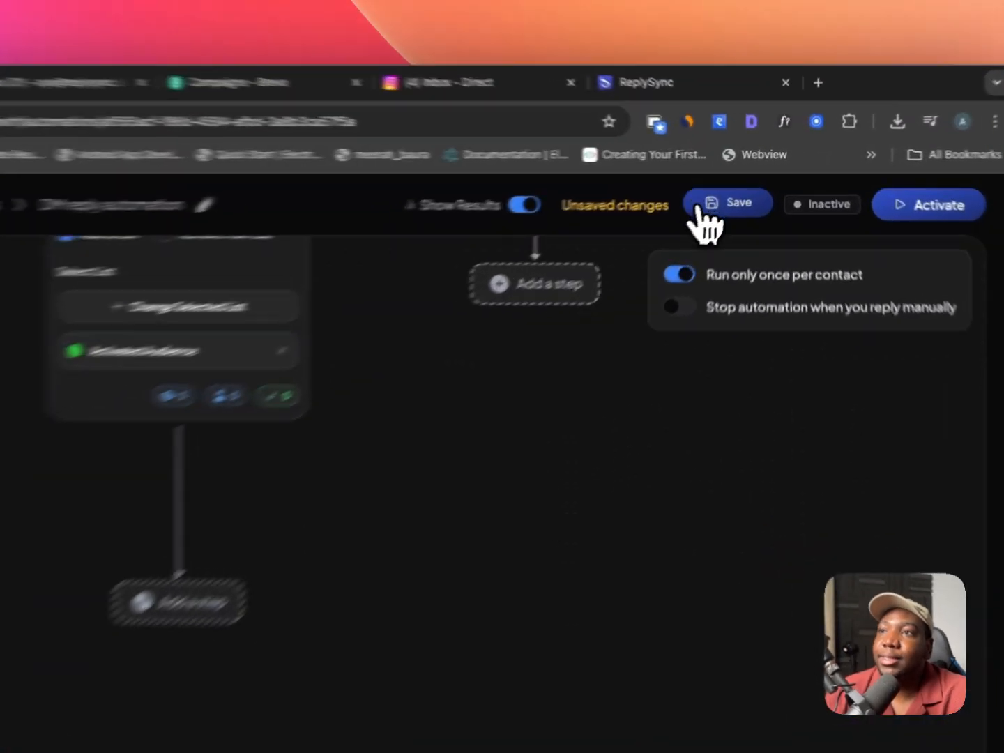
pyautogui.click(738, 190)
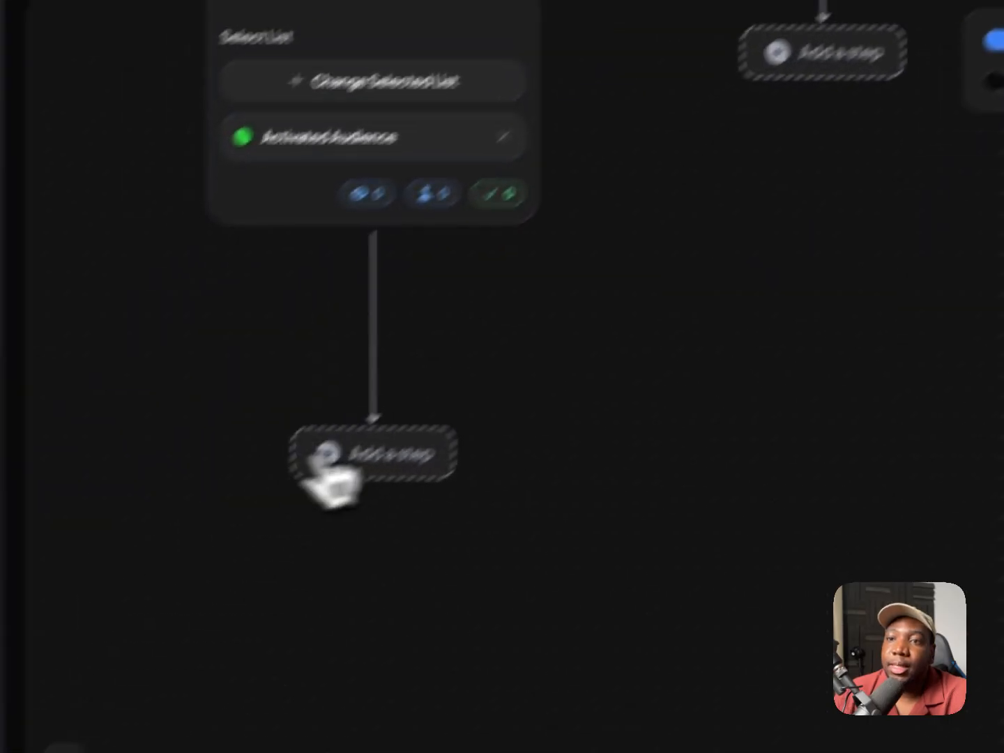
# - Add an "Update contact property" step below the Activated Audience list step
pyautogui.click(42, 711)
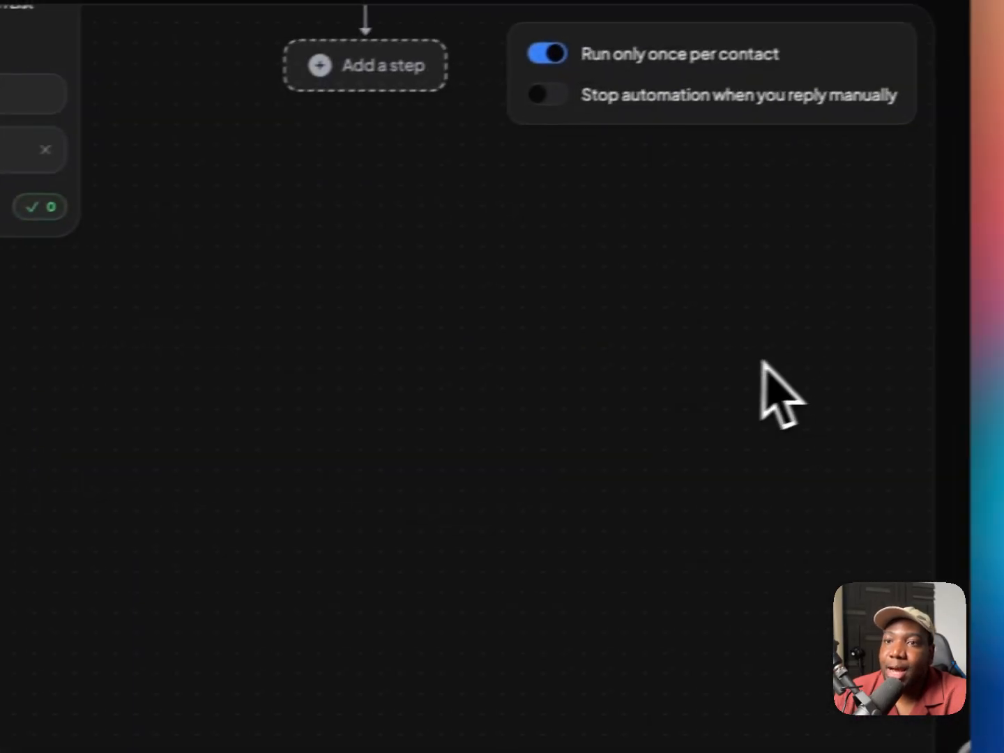
pyautogui.click(280, 475)
pyautogui.scroll(-6, 362, 495)
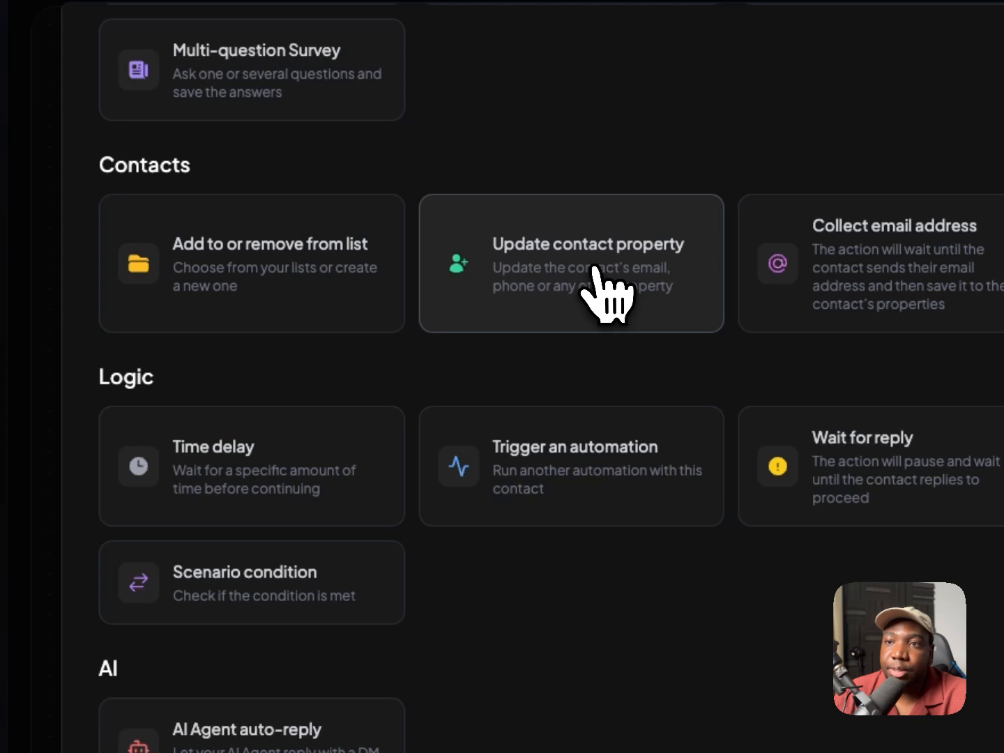
pyautogui.click(561, 299)
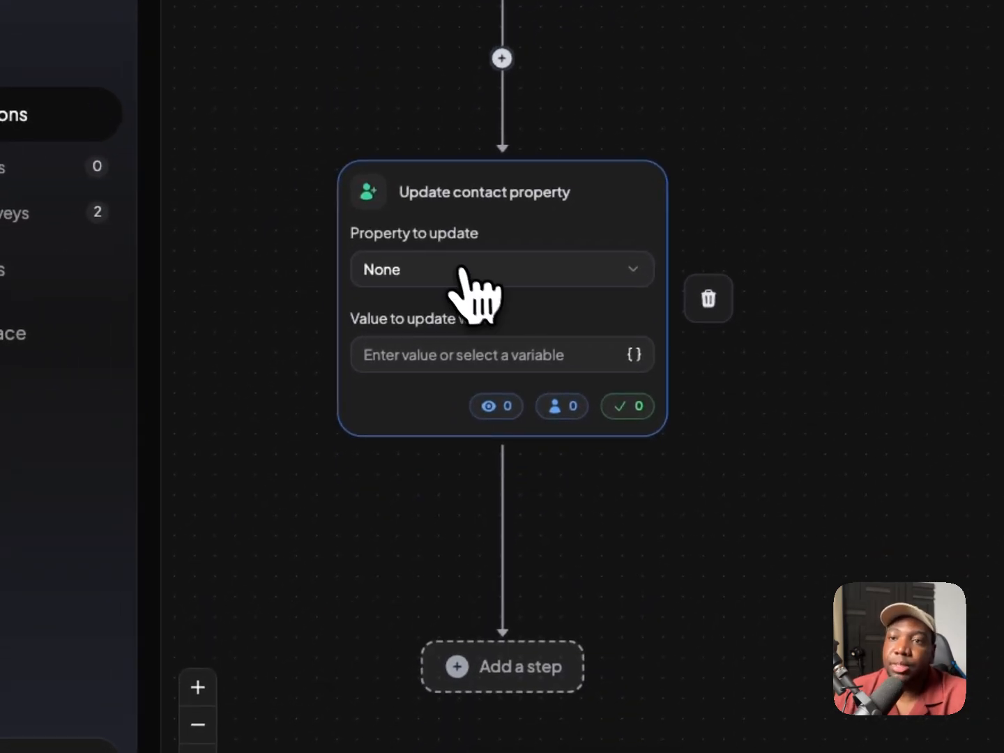
# - Examine which contact properties can be updated and which variables can be inserted in the "Update contact property" step
pyautogui.click(440, 271)
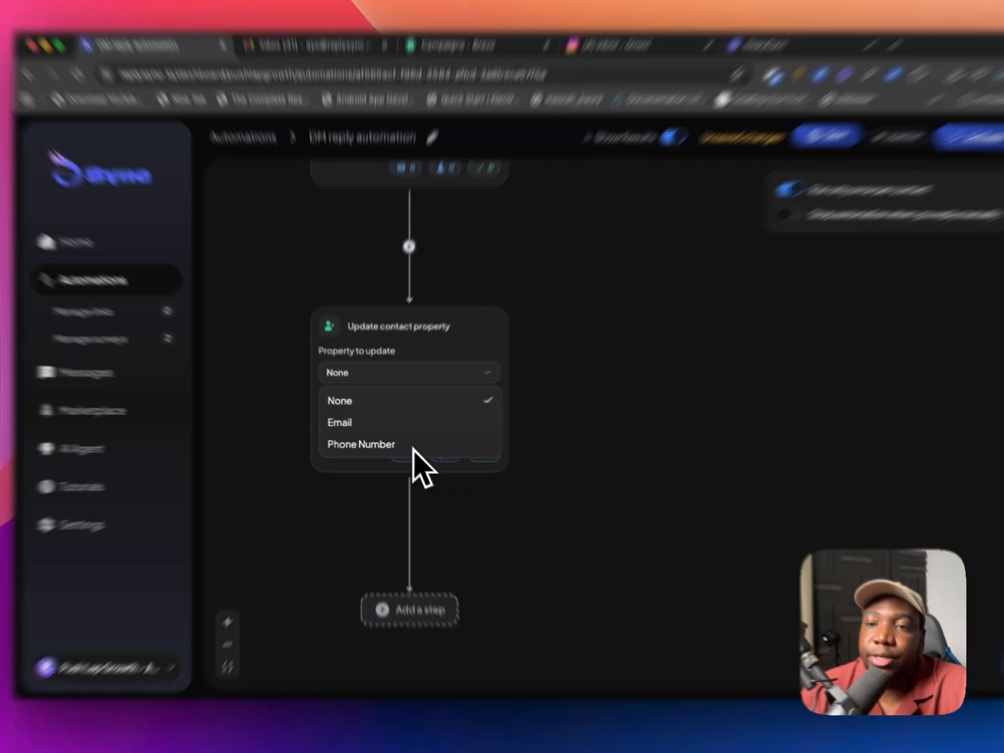
pyautogui.click(514, 437)
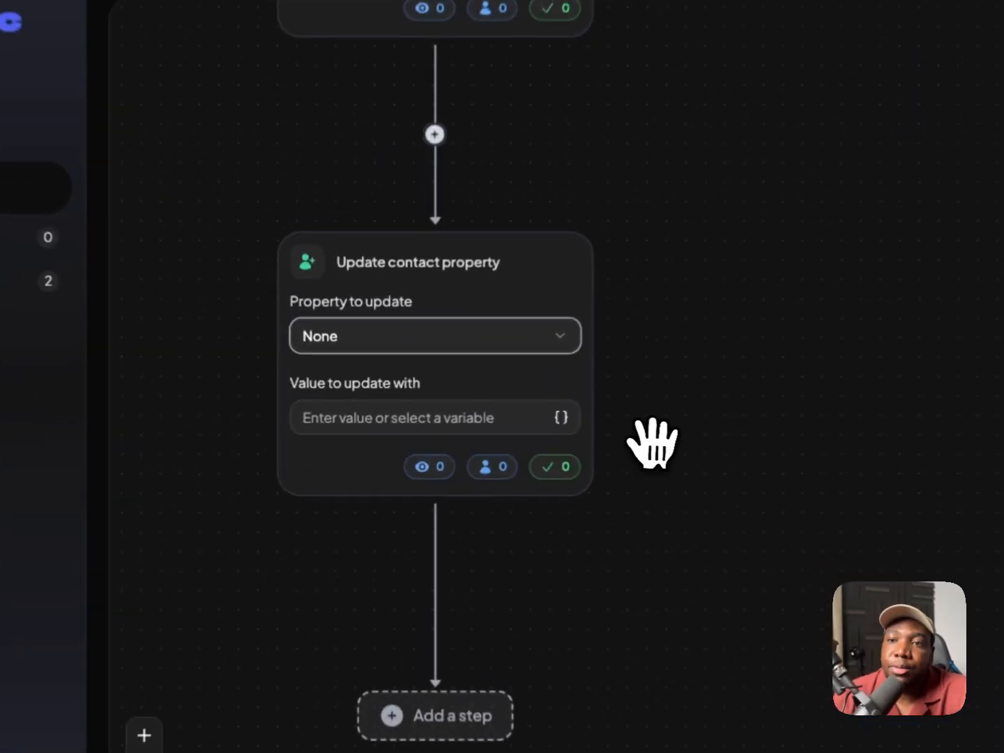
pyautogui.click(412, 430)
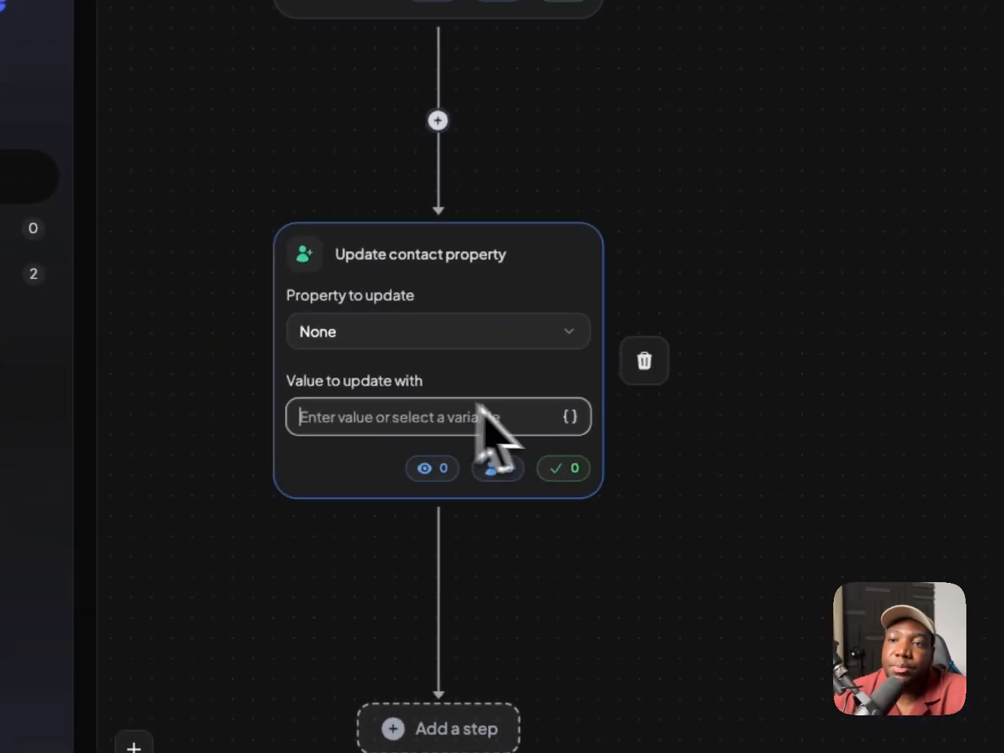
pyautogui.click(570, 418)
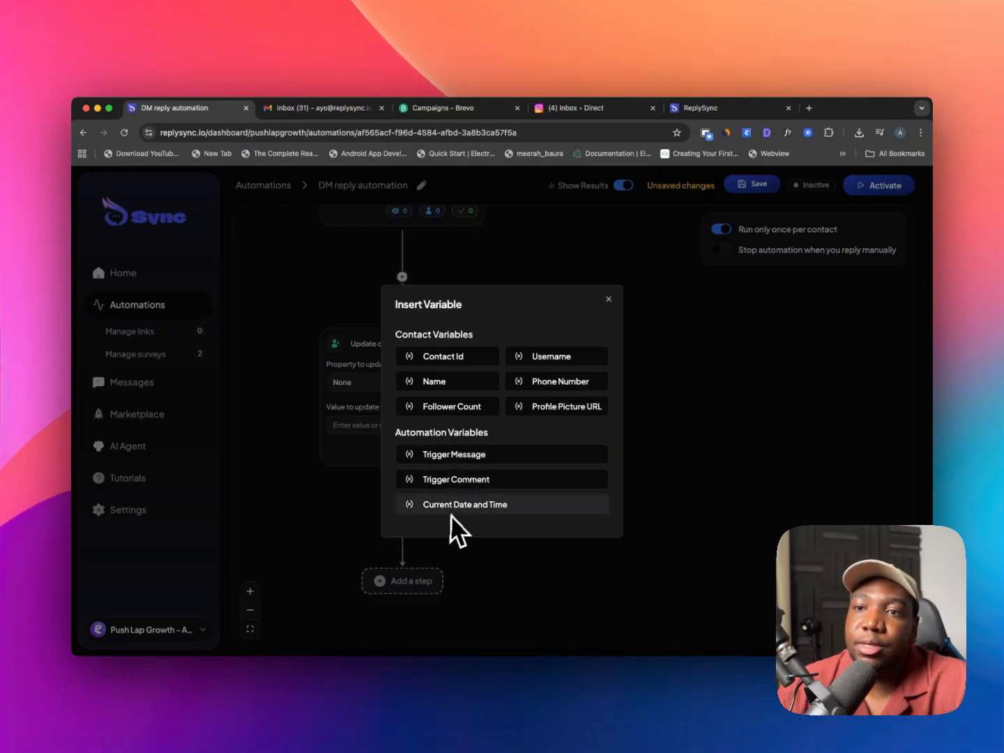
pyautogui.click(371, 465)
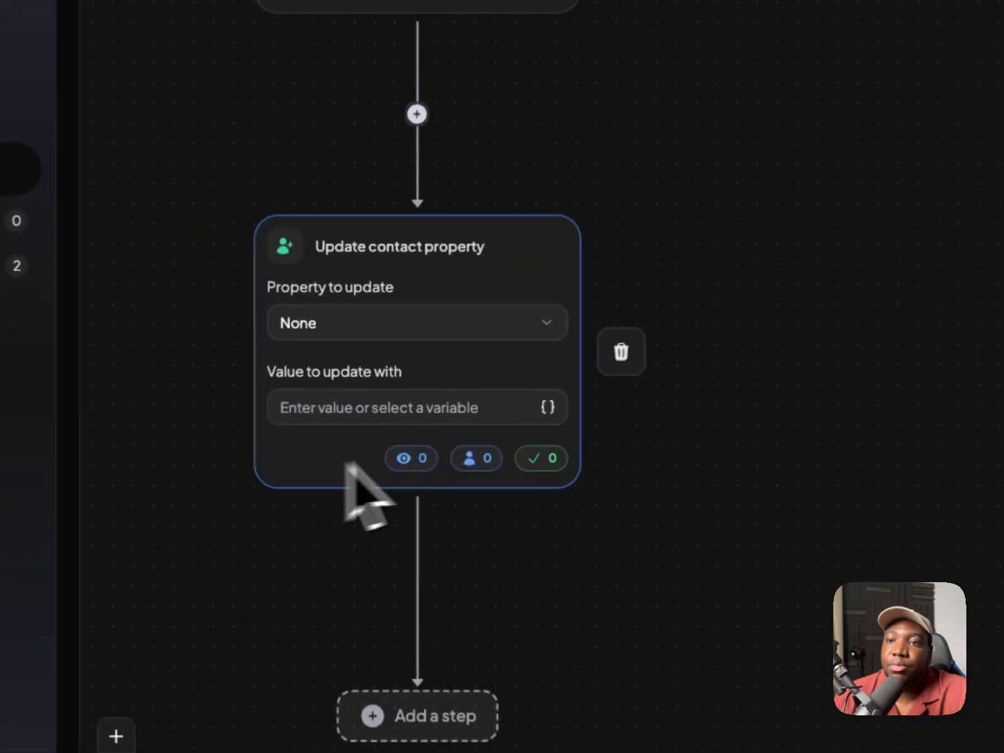
pyautogui.scroll(-1, 550, 433)
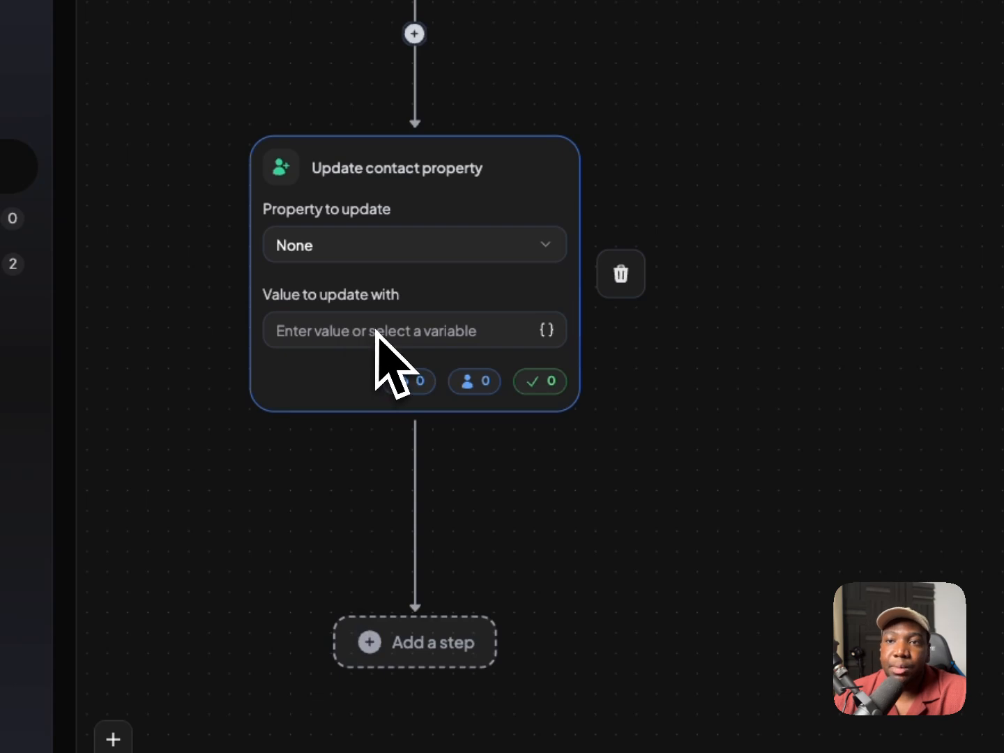
# - Delete the "Update contact property" step below the Activated Audience list step
pyautogui.click(621, 275)
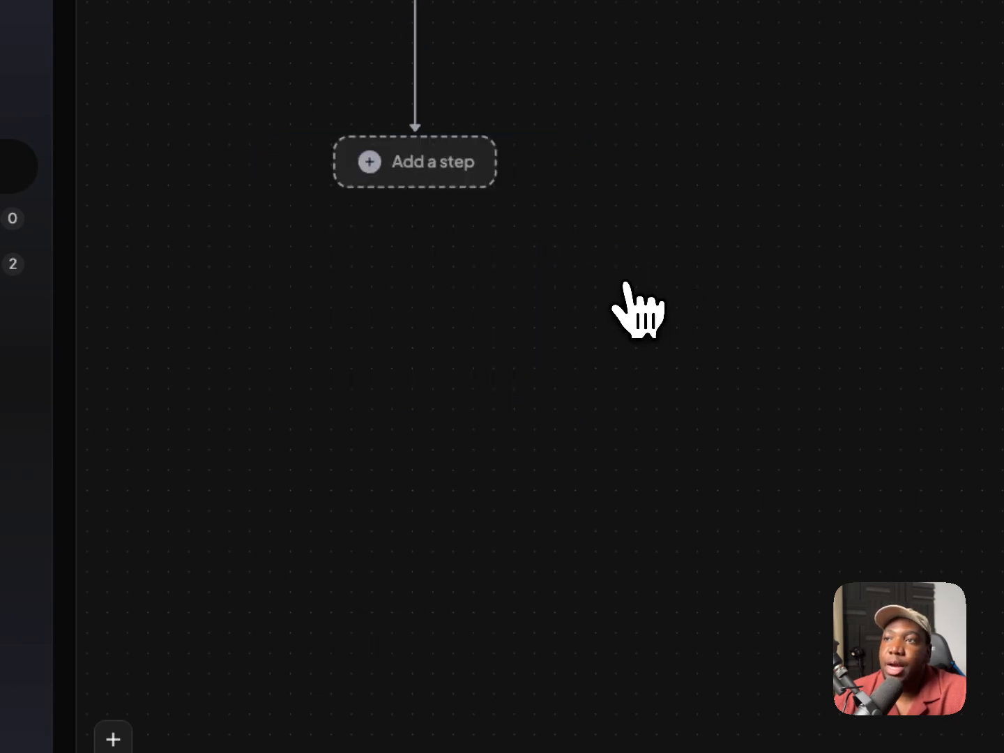
pyautogui.scroll(3, 526, 236)
pyautogui.click(650, 239)
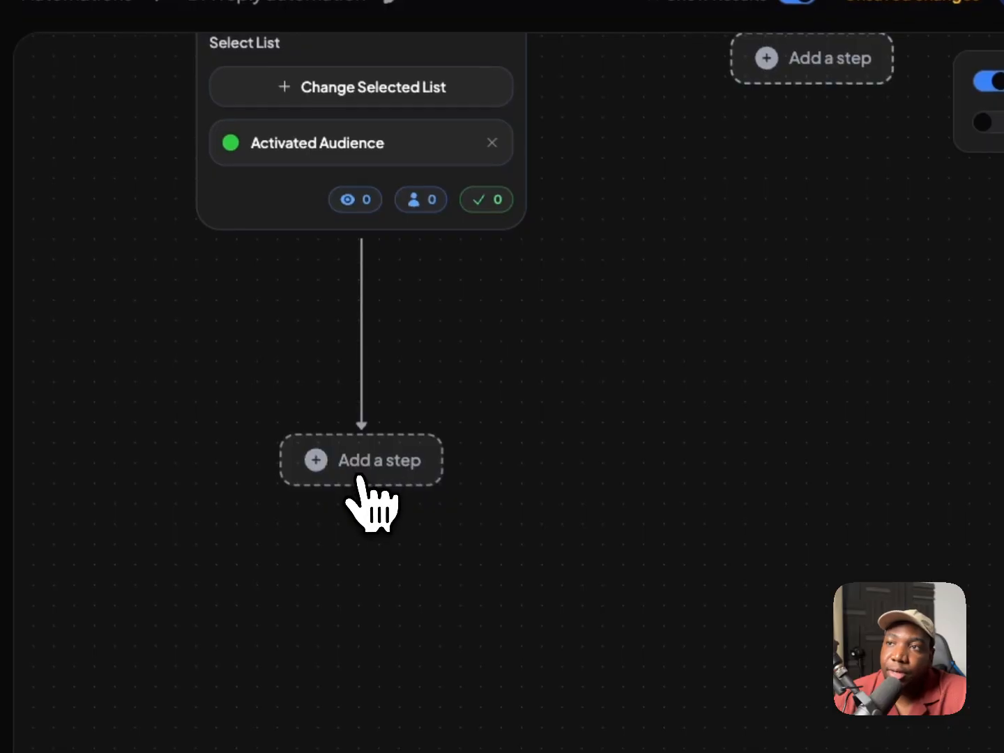
# - Add a "Collect email address" step below the Activated Audience list step
pyautogui.click(362, 471)
pyautogui.scroll(-5, 348, 589)
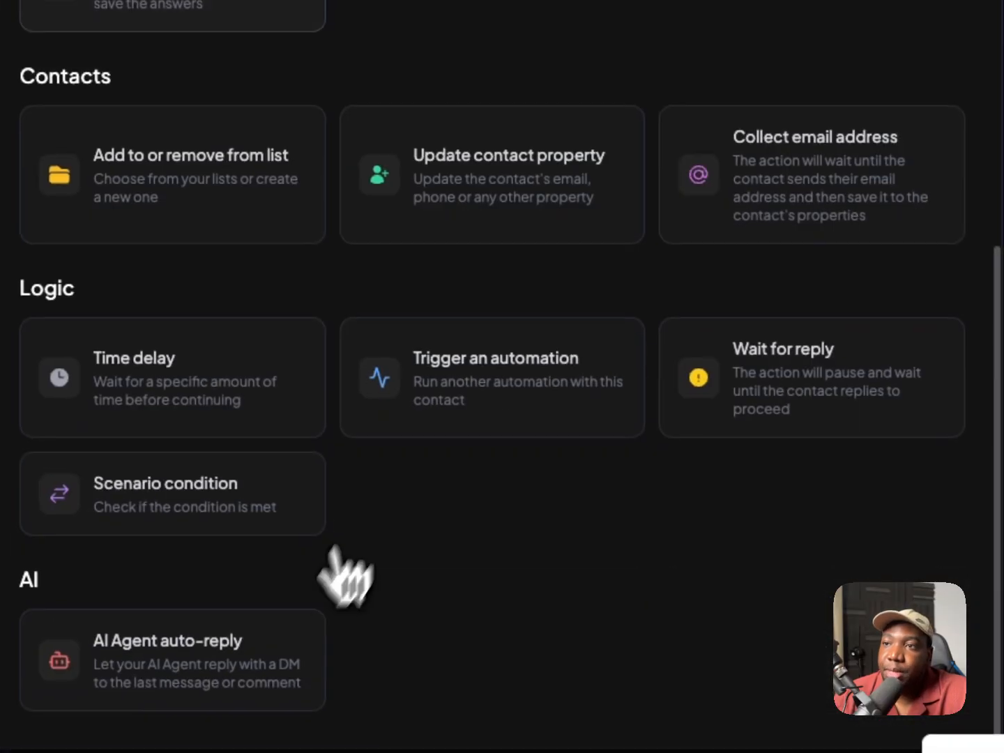
pyautogui.click(705, 265)
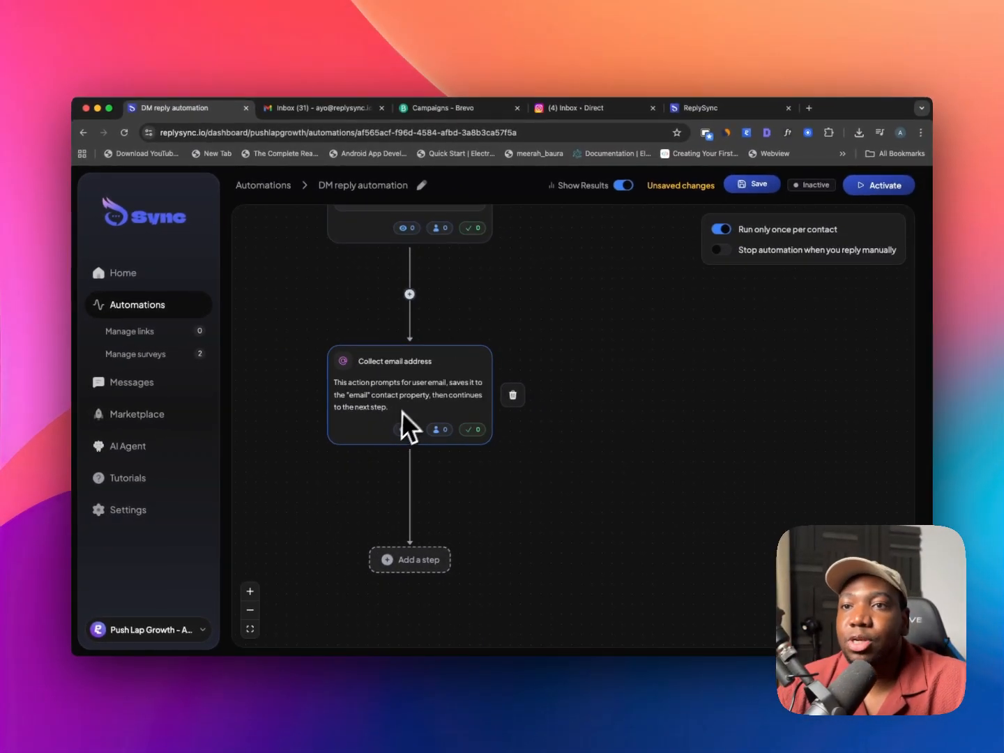
# - Examine the answer percentages, counters and follow-up branches of the "What's your favorite color." Single Question Survey step
pyautogui.scroll(5, 394, 420)
pyautogui.scroll(-3, 394, 420)
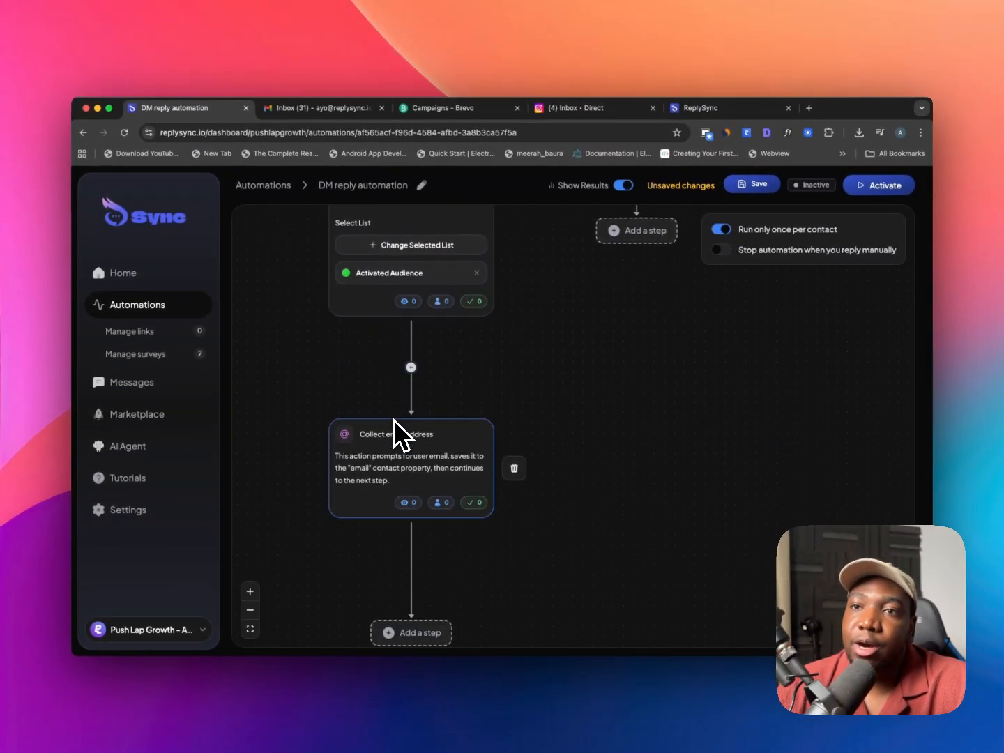
pyautogui.scroll(15, 401, 437)
pyautogui.hscroll(-5, 401, 437)
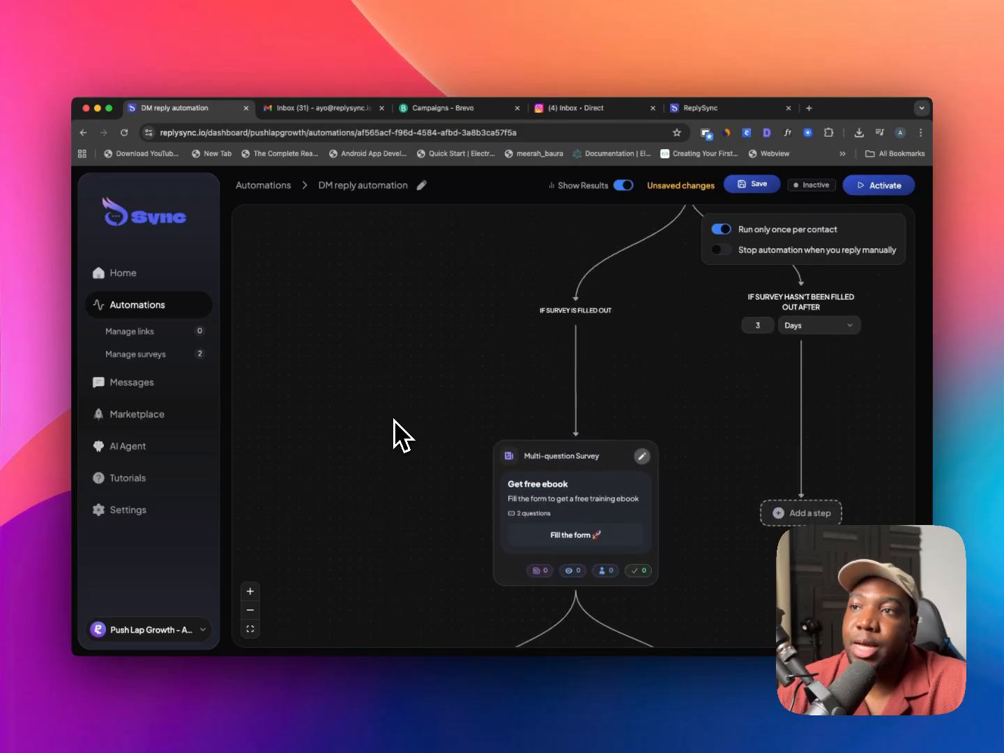
pyautogui.scroll(8, 394, 436)
pyautogui.hscroll(5, 394, 436)
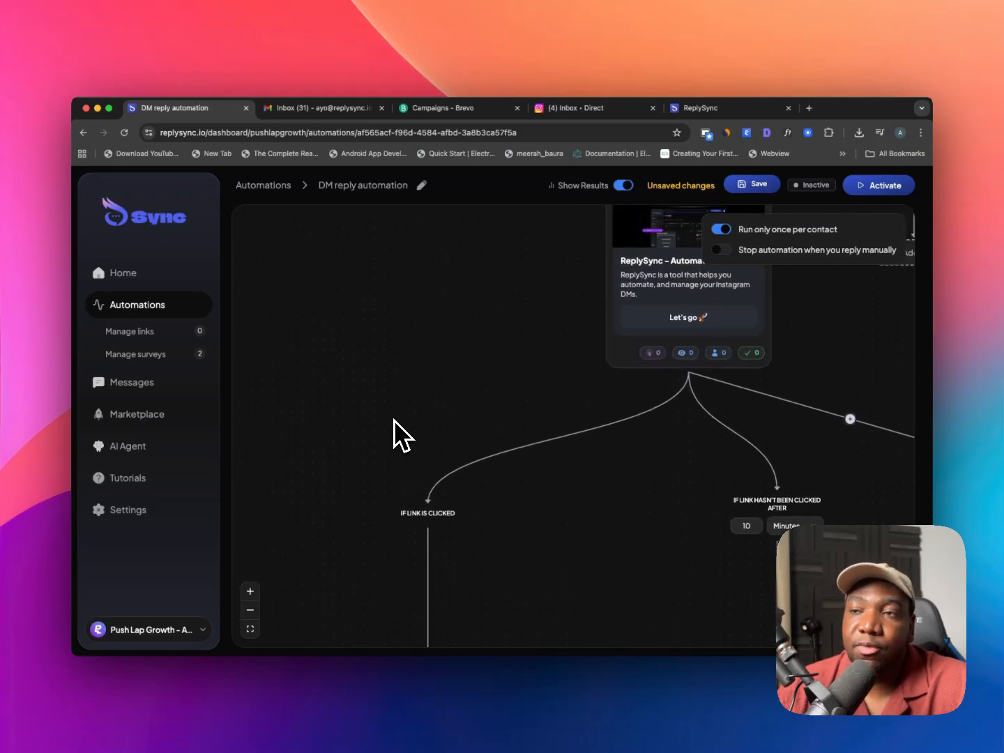
pyautogui.scroll(-3, 393, 436)
pyautogui.scroll(-10, 394, 420)
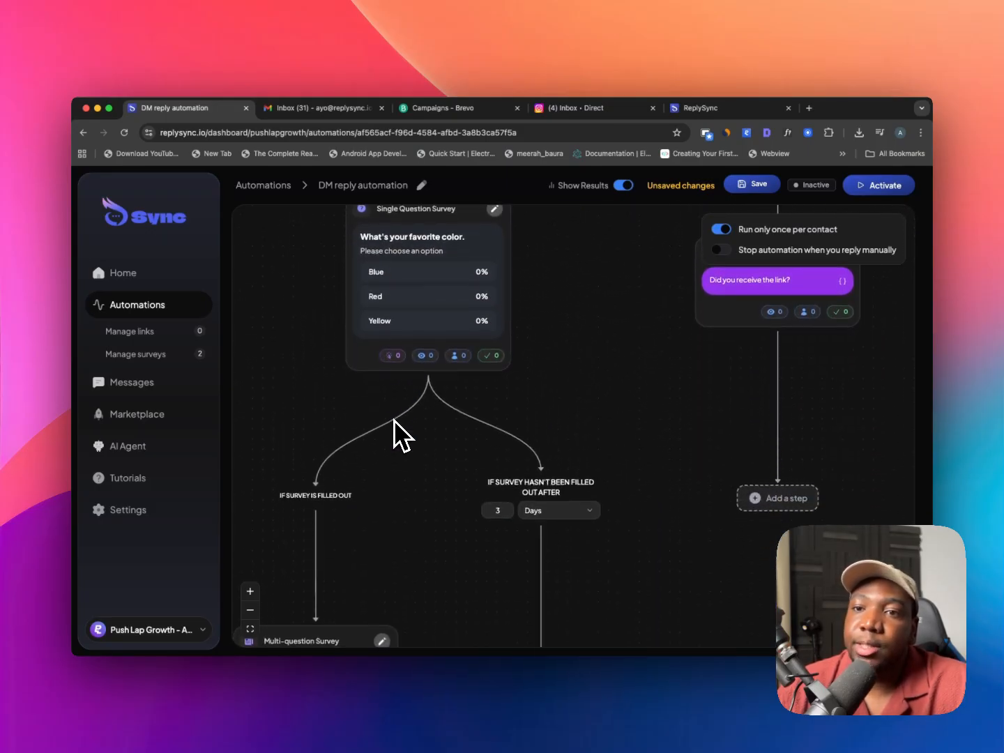
pyautogui.scroll(2, 394, 420)
pyautogui.scroll(2, 393, 420)
pyautogui.click(405, 315)
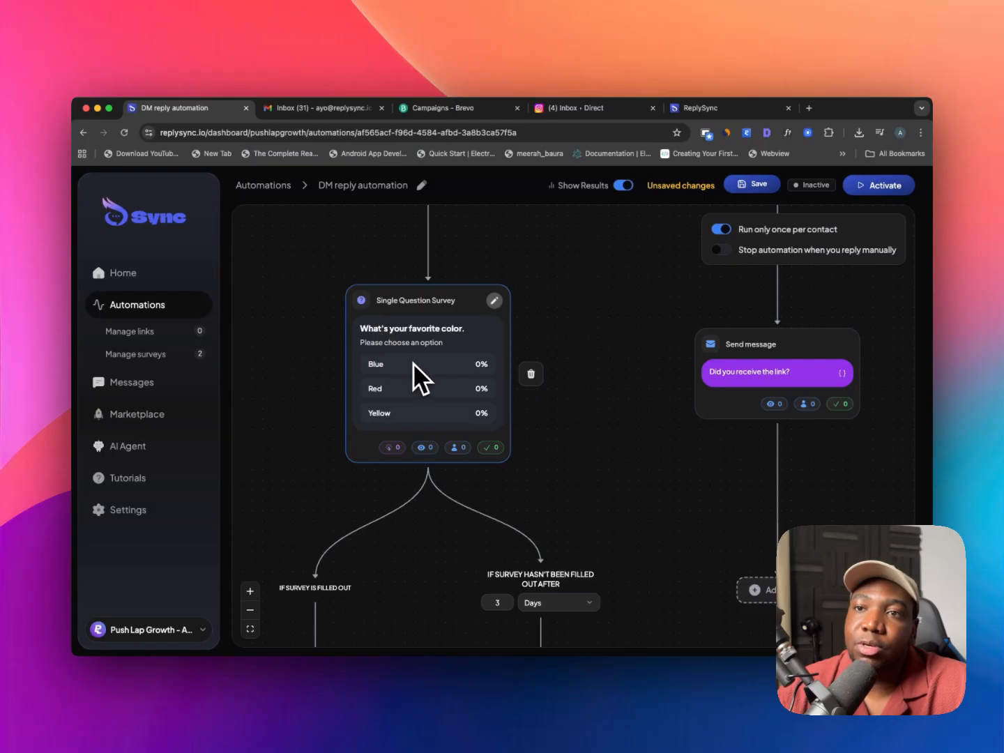
pyautogui.scroll(-4, 424, 442)
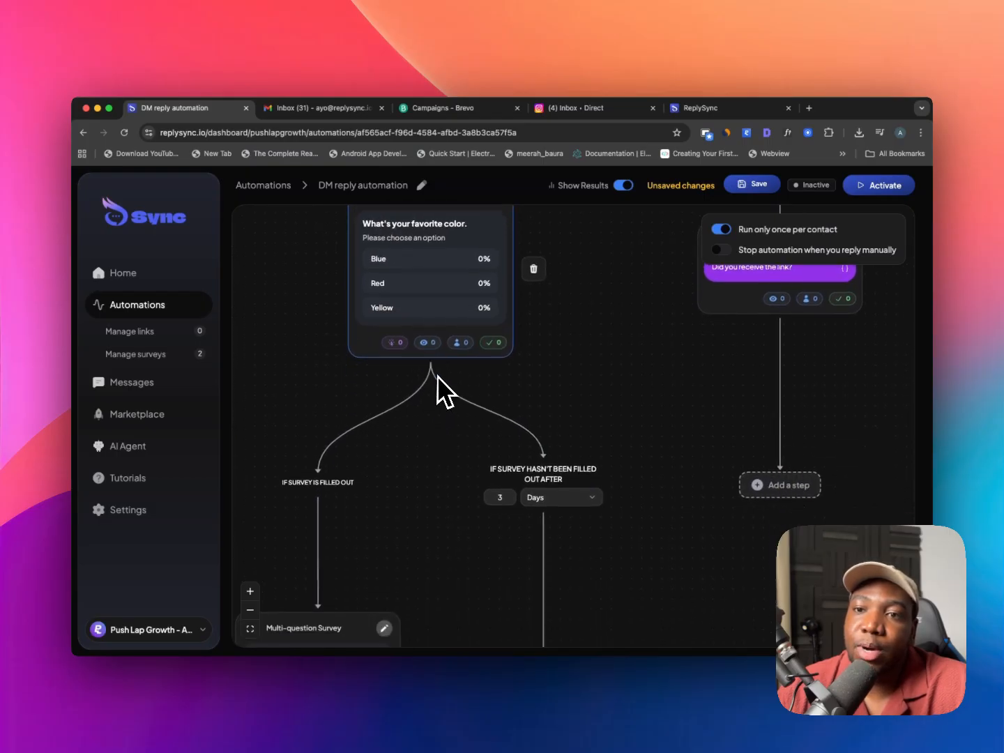
pyautogui.scroll(-5, 438, 376)
pyautogui.scroll(3, 465, 283)
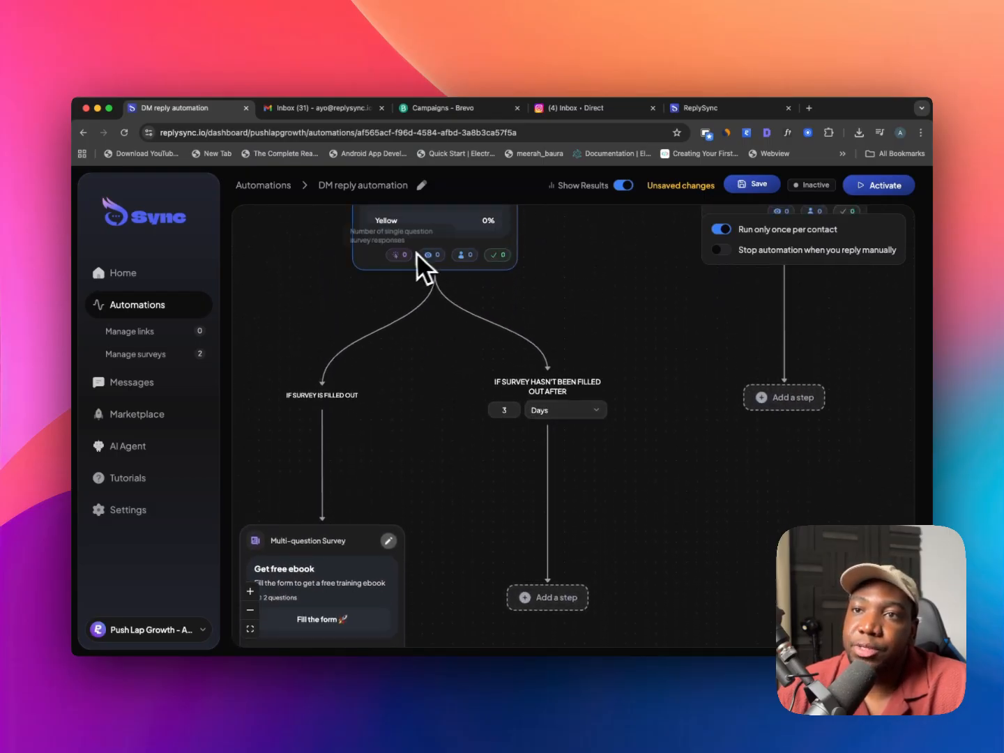
# - Examine the counters and the filled-out and not-filled-out branches of the "Get free ebook" Multi-question Survey step
pyautogui.scroll(-5, 383, 433)
pyautogui.click(371, 418)
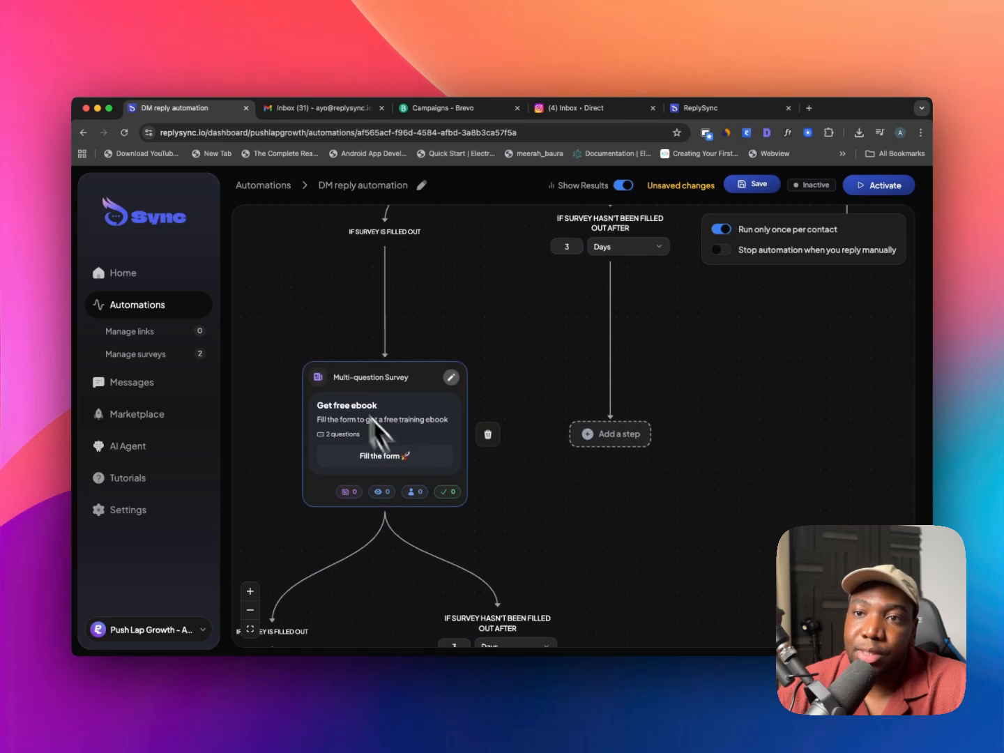
pyautogui.scroll(-2, 419, 502)
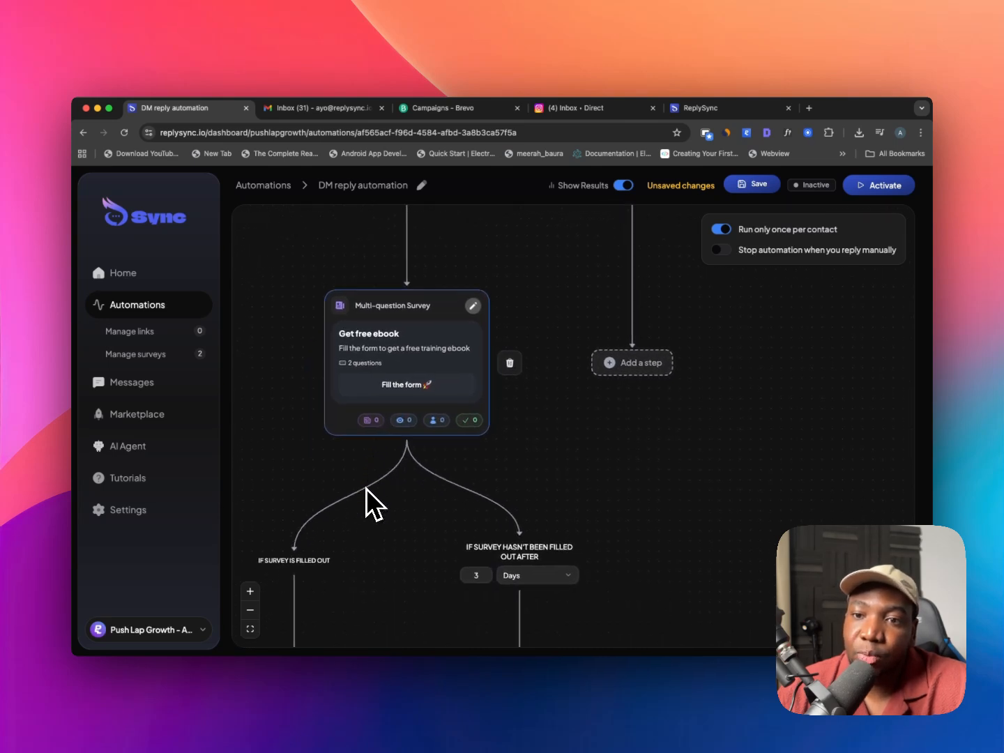
pyautogui.scroll(-5, 305, 631)
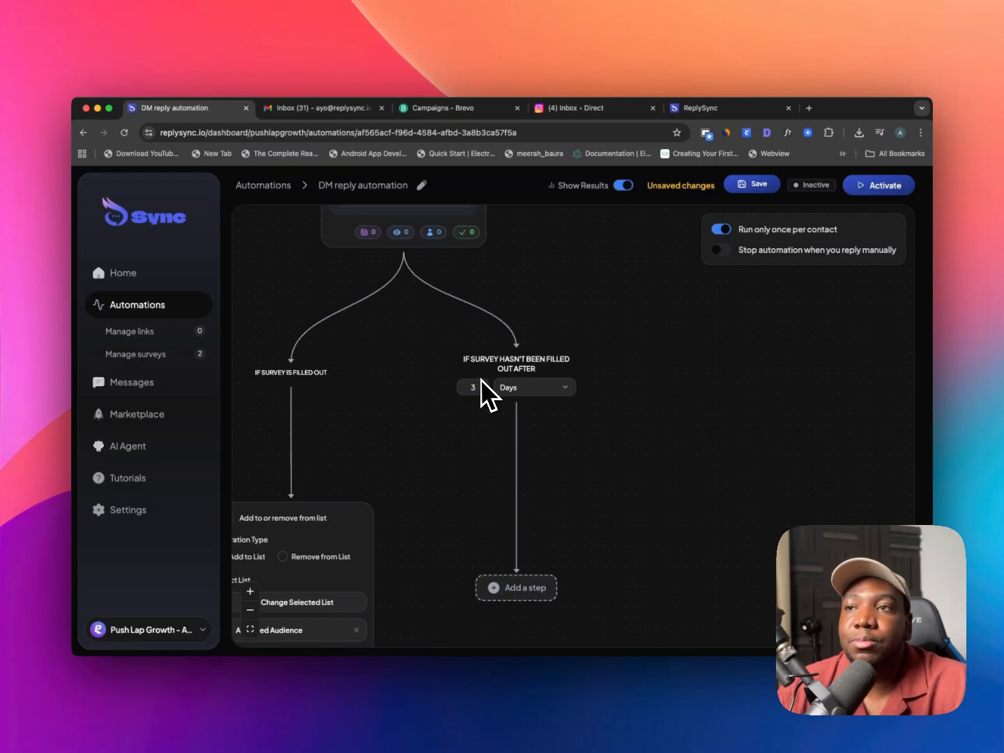
# - Examine the Send Link step's counters, its clicked and not-clicked branches, and the "I just sent you the link" message
pyautogui.scroll(15, 480, 379)
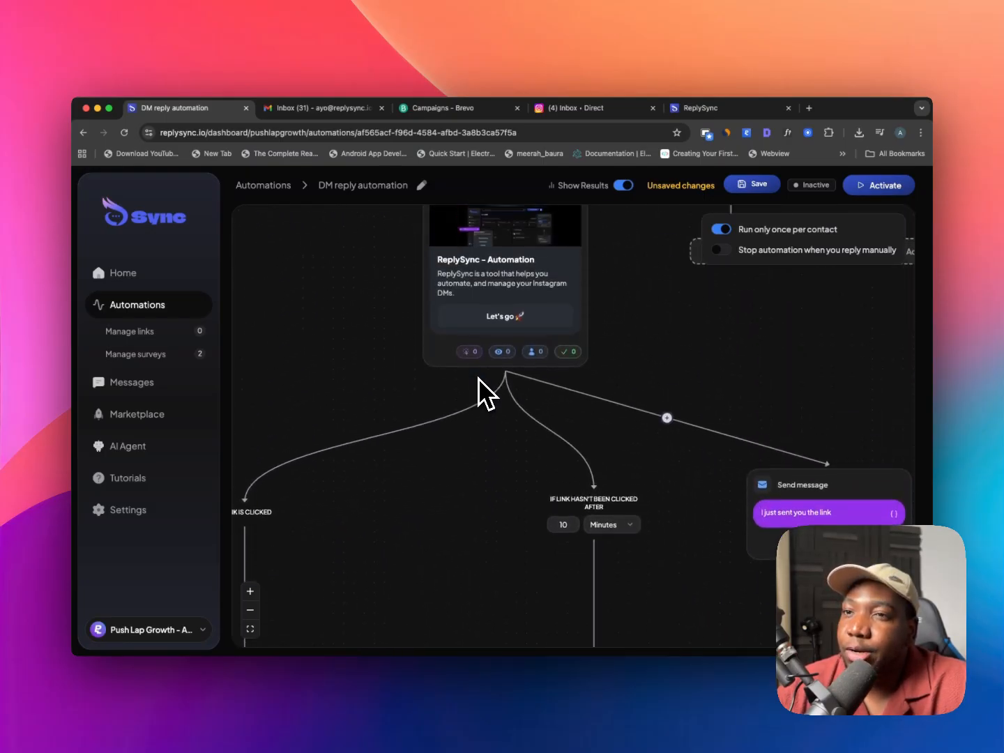
pyautogui.scroll(5, 478, 378)
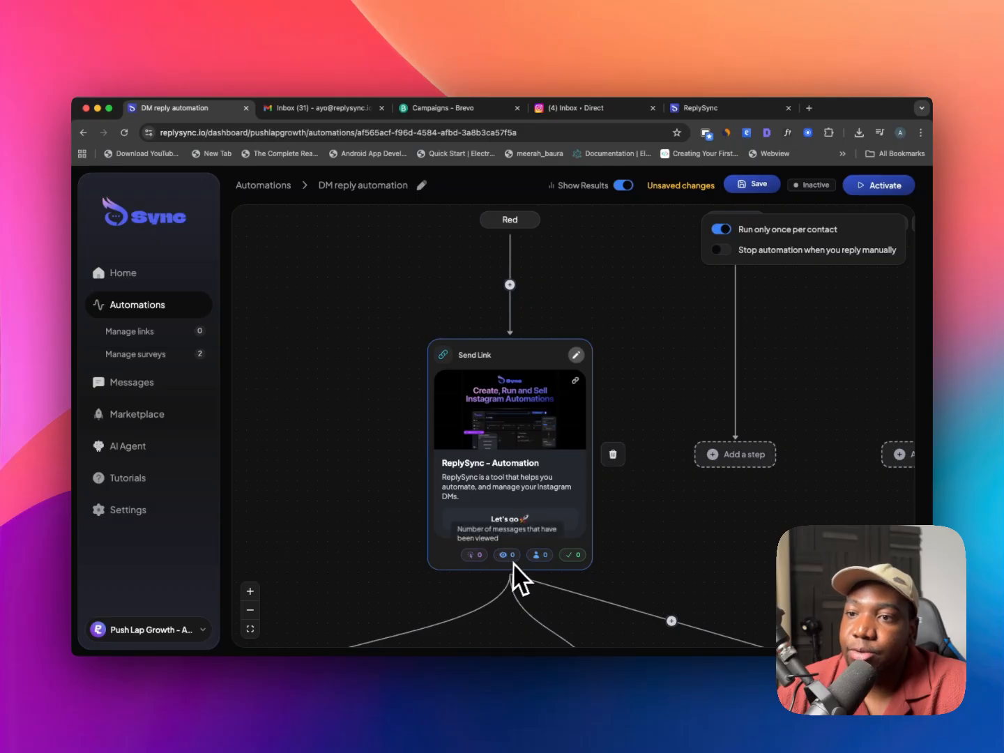
pyautogui.scroll(-6, 530, 555)
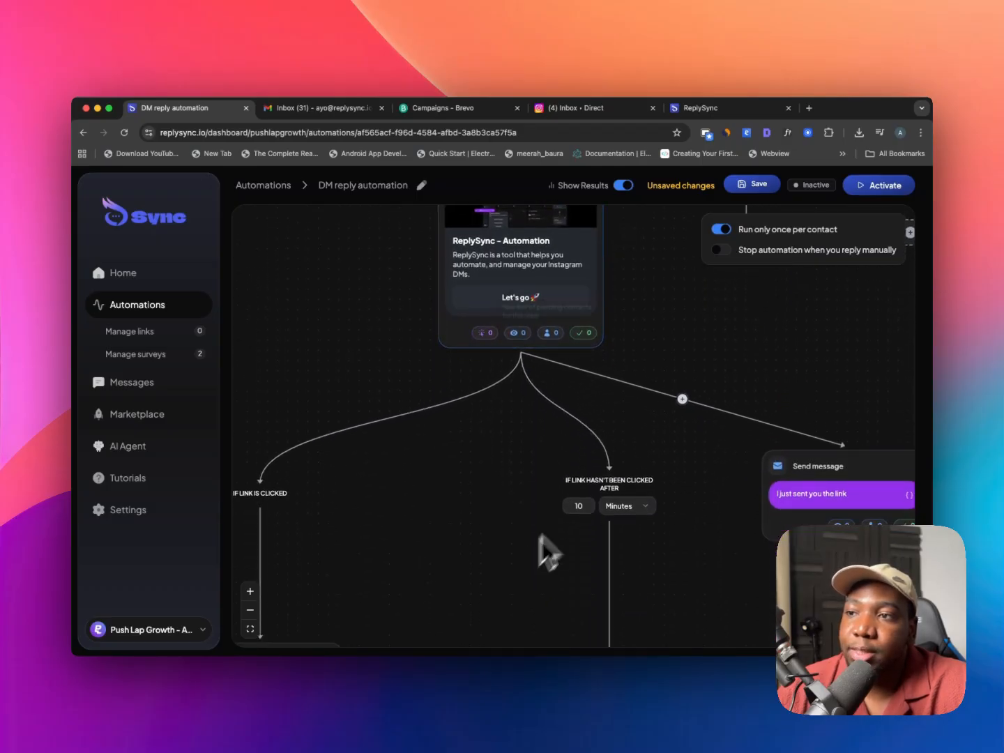
pyautogui.scroll(-3, 713, 471)
pyautogui.scroll(-3, 786, 516)
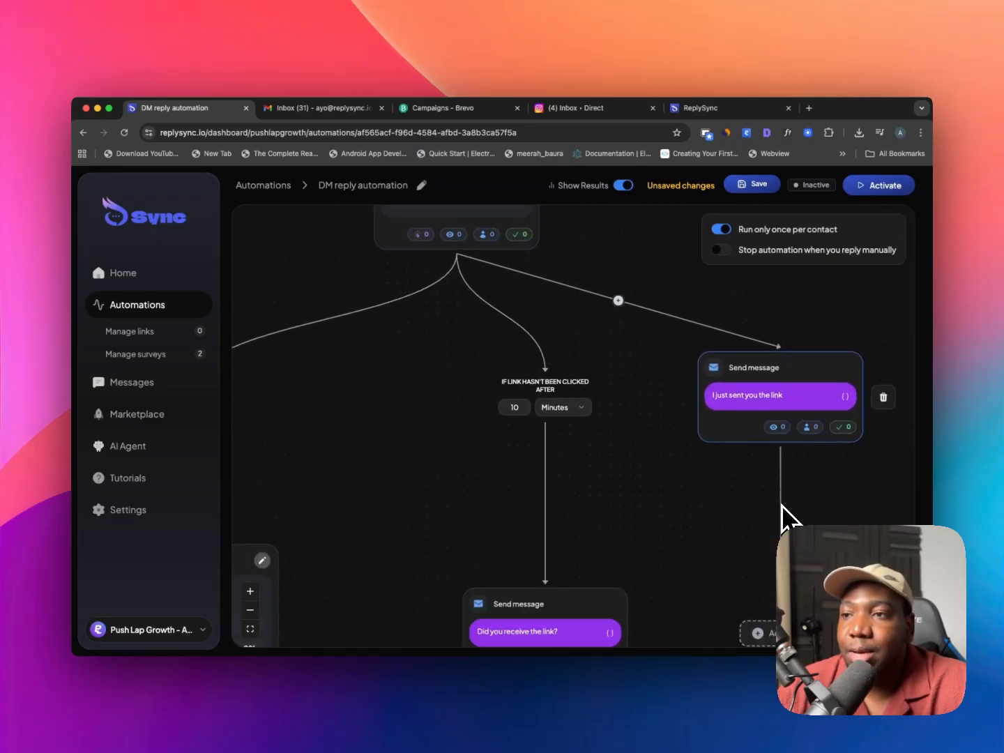
pyautogui.scroll(-2, 781, 506)
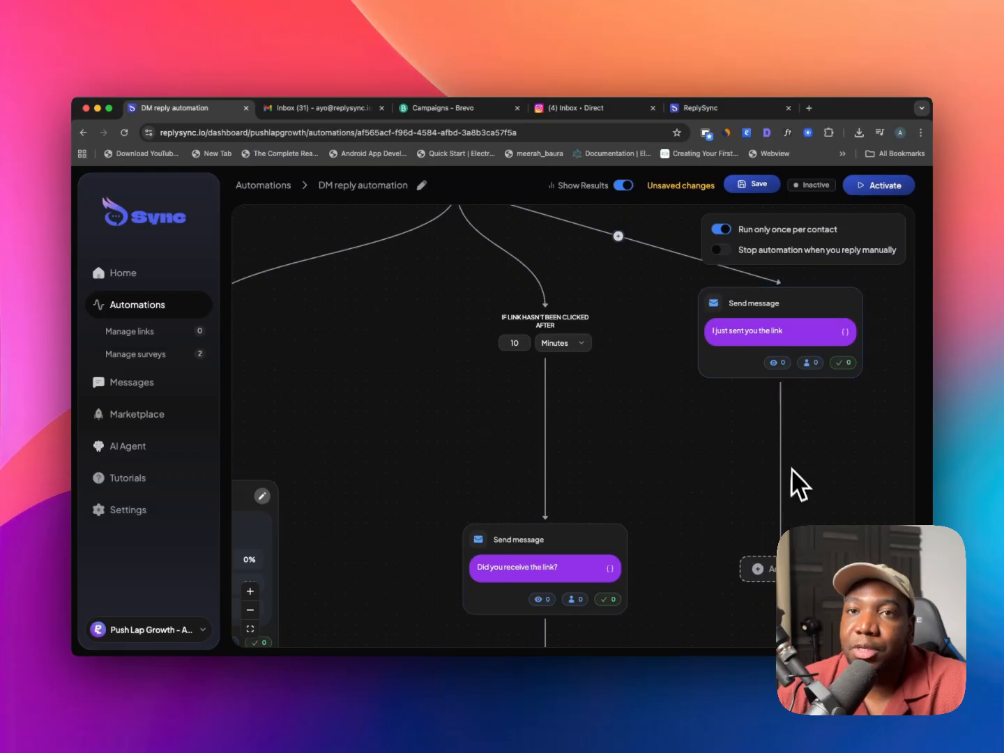
pyautogui.scroll(3, 792, 489)
pyautogui.hscroll(-3, 793, 488)
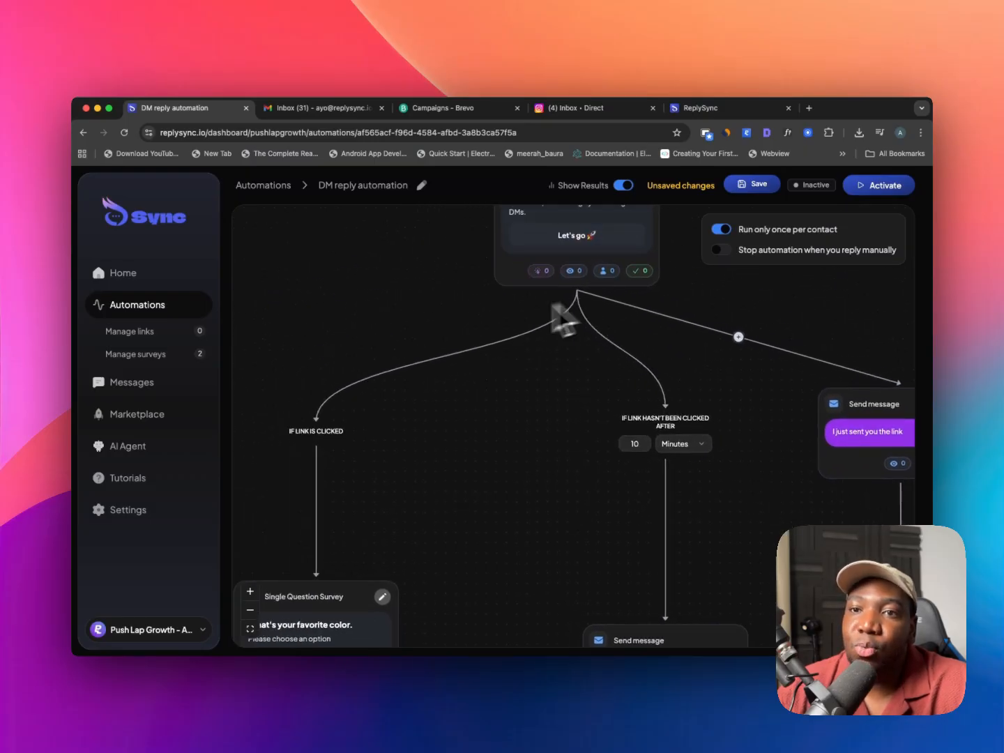
pyautogui.scroll(-1, 310, 565)
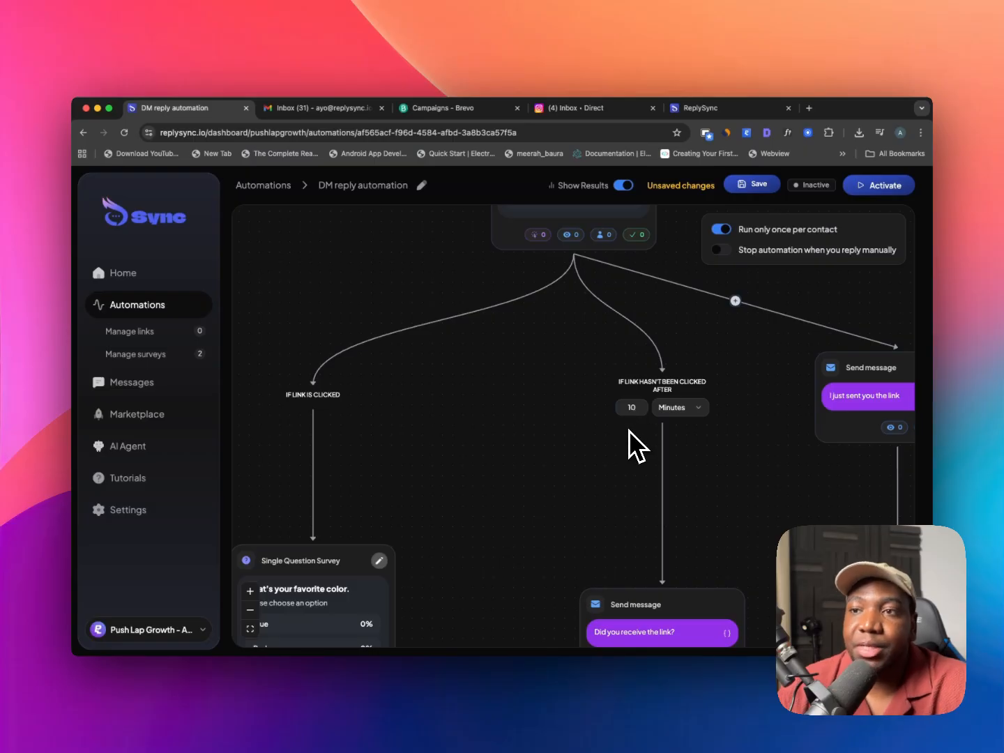
# - Review the flow from the "Ask a question" step and its reply branches down to the "Collect email address" step
pyautogui.scroll(12, 630, 431)
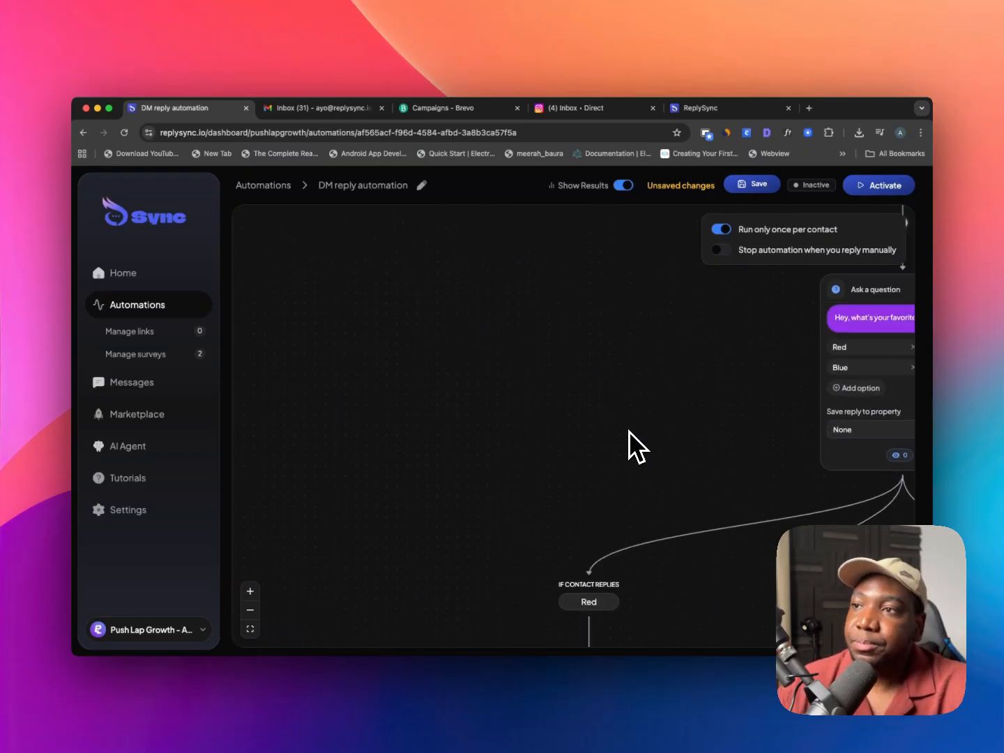
pyautogui.hscroll(2, 629, 431)
pyautogui.hscroll(3, 629, 430)
pyautogui.scroll(-1, 629, 431)
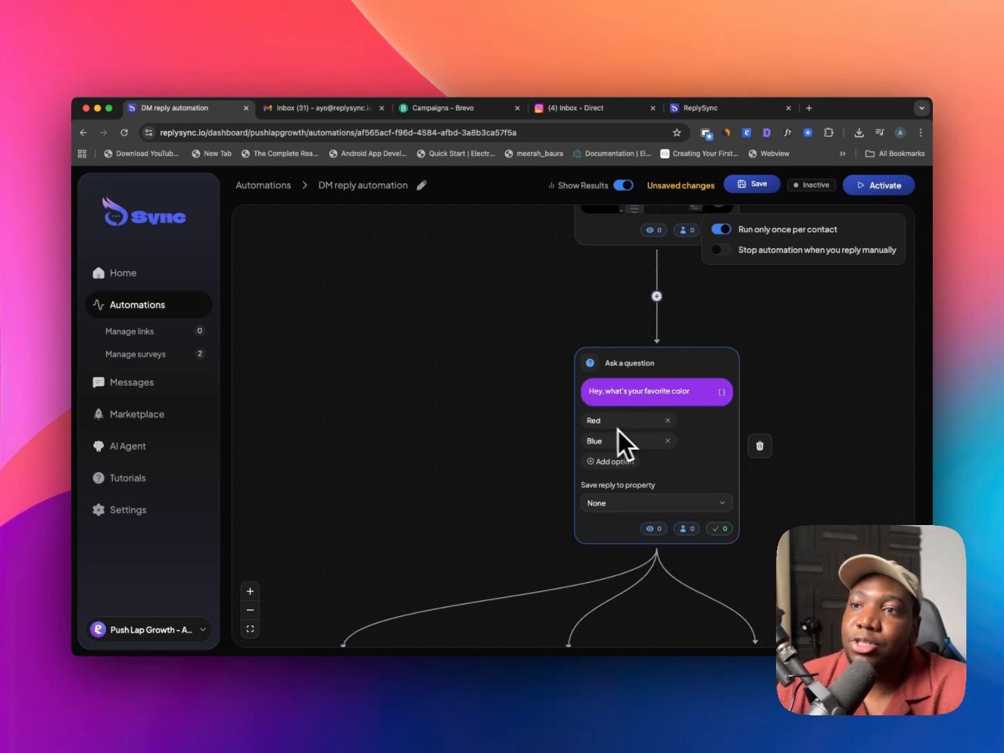
pyautogui.scroll(-15, 611, 443)
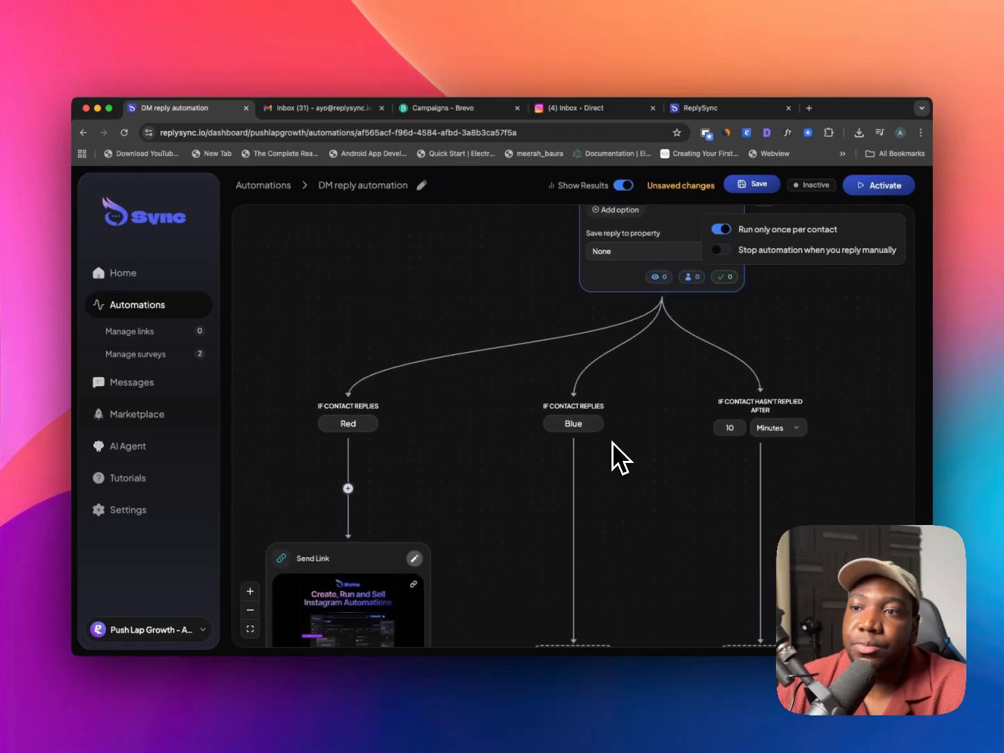
pyautogui.scroll(-15, 611, 442)
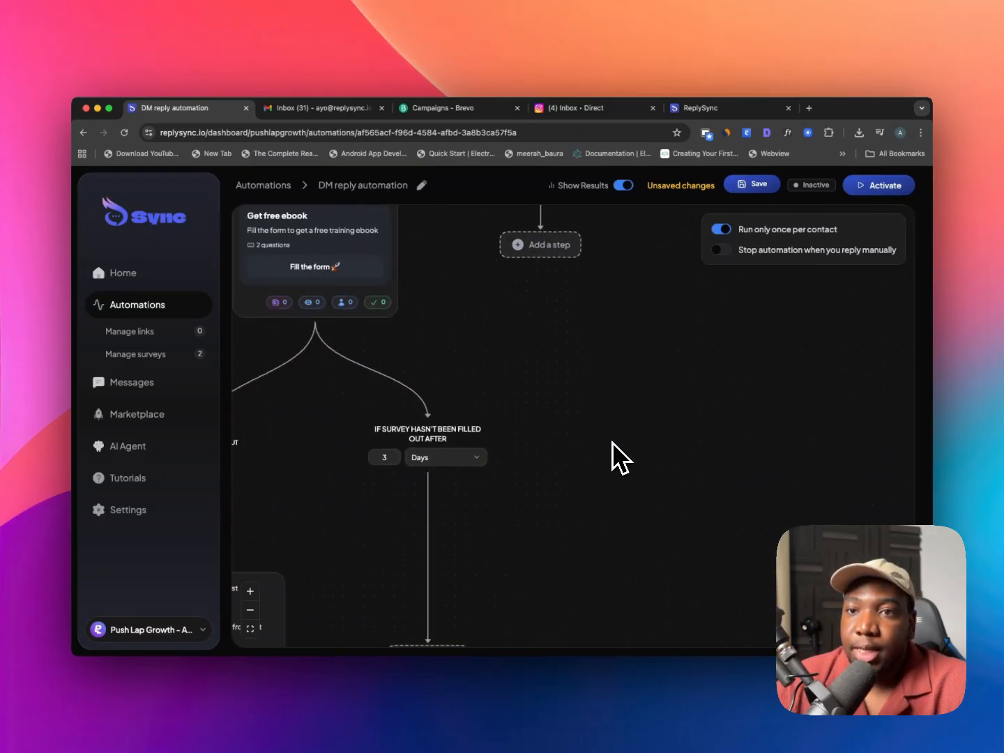
pyautogui.scroll(-5, 612, 443)
pyautogui.moveTo(482, 365)
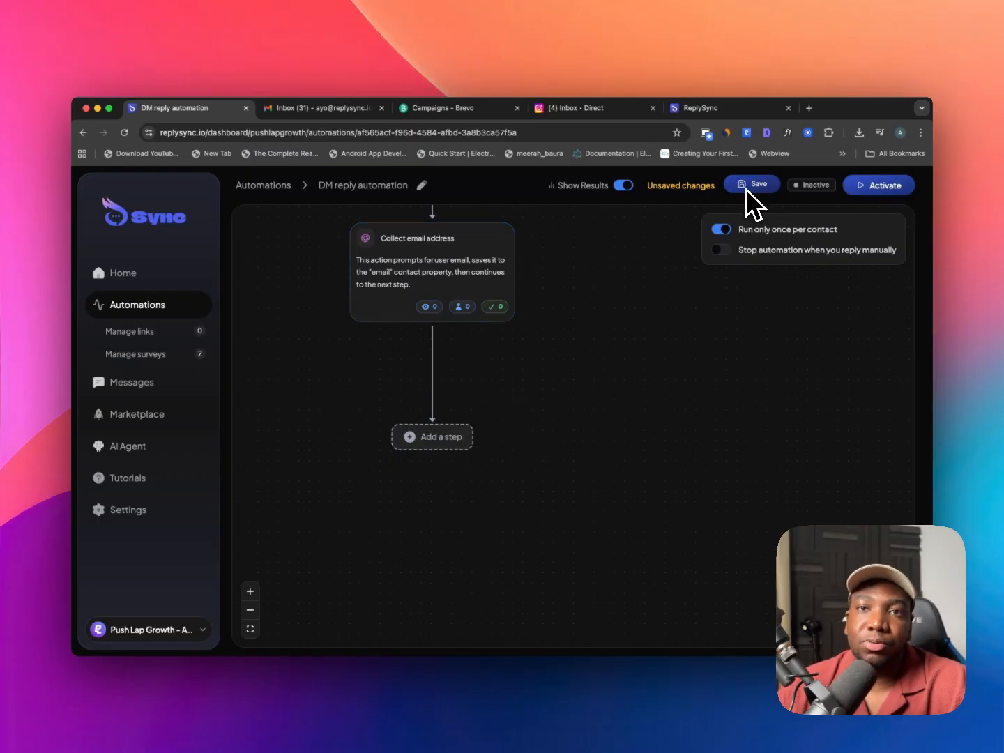
# - Save the automation with its new "Collect email address" step
pyautogui.scroll(-3, 474, 606)
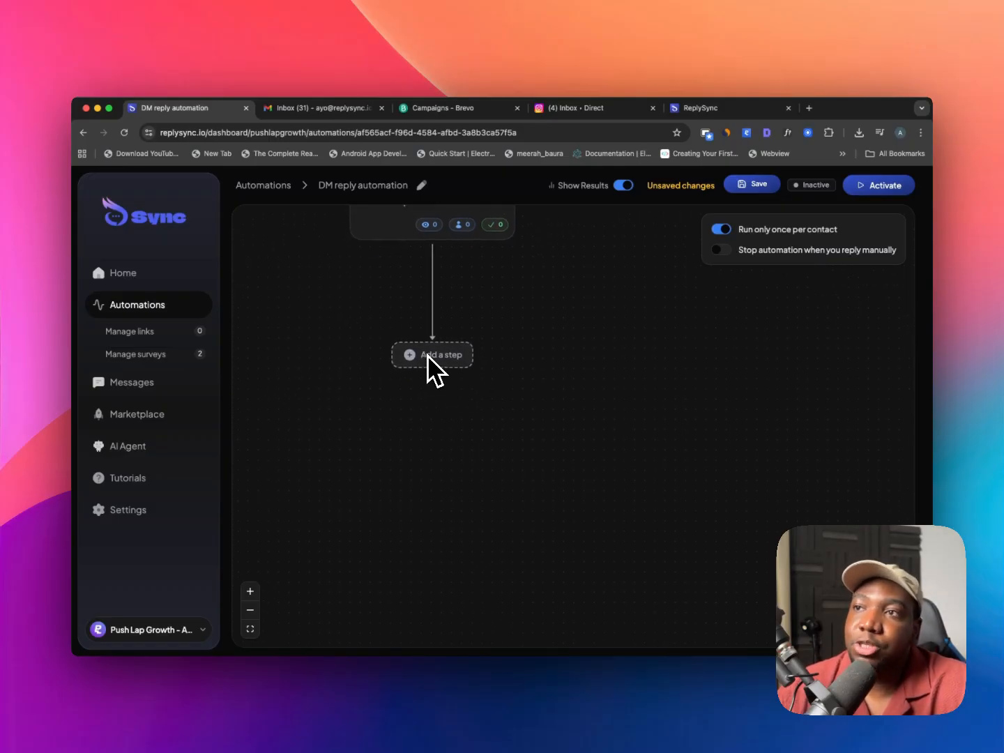
pyautogui.scroll(1, 446, 349)
pyautogui.click(760, 187)
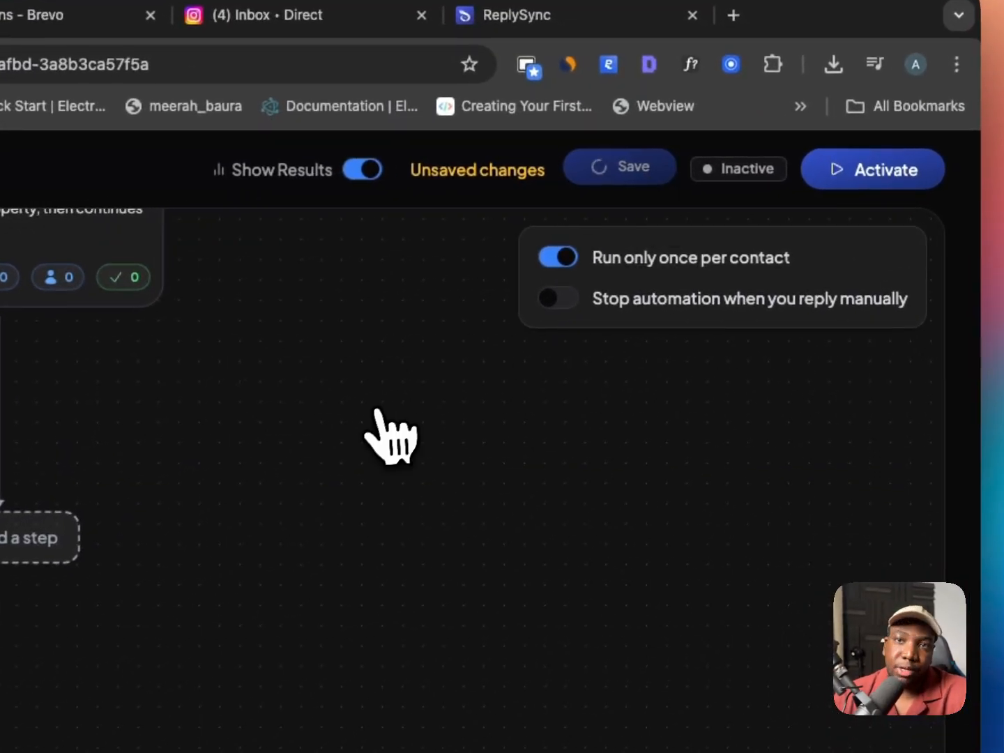
# - Add a Time delay step below the "Collect email address" step and delete it again
pyautogui.scroll(2, 380, 429)
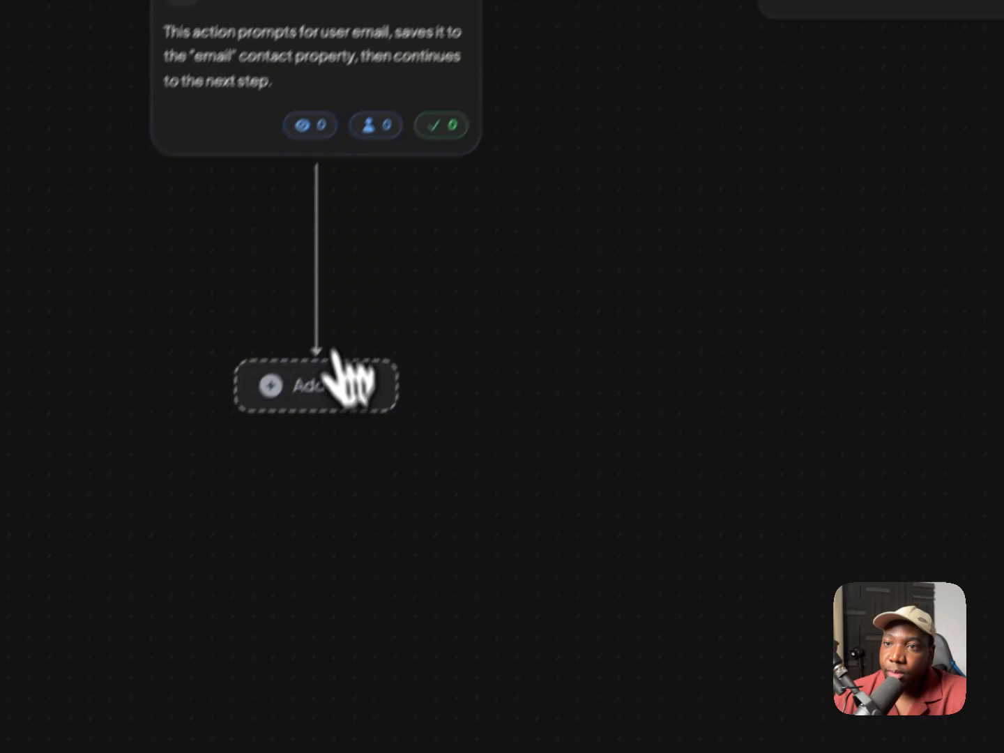
pyautogui.click(328, 380)
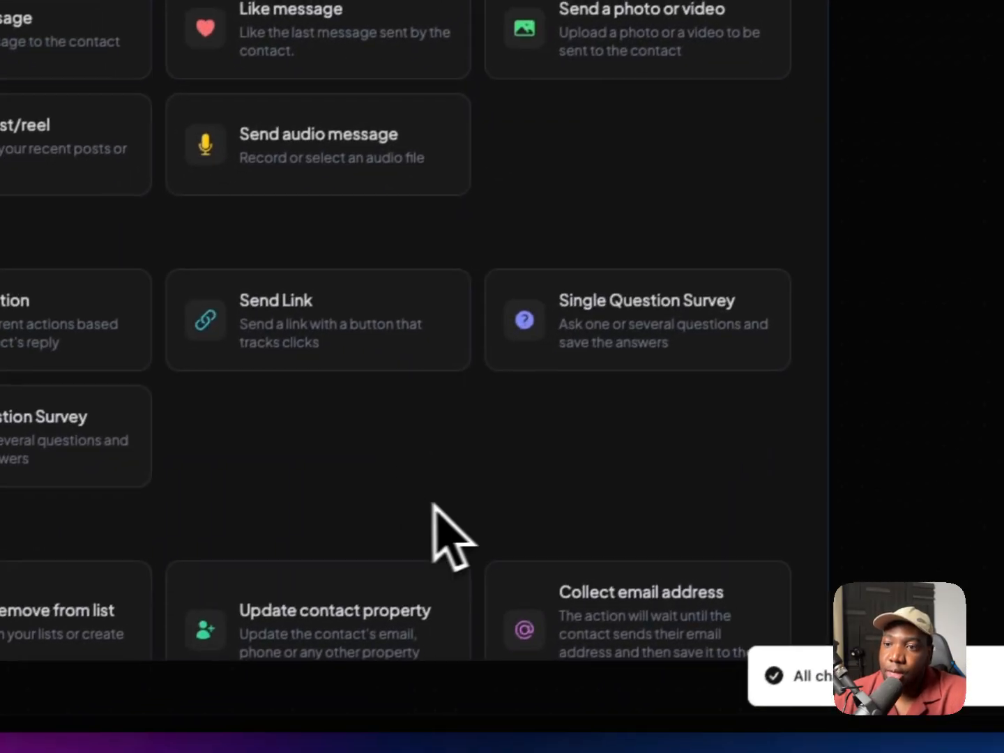
pyautogui.scroll(-5, 434, 505)
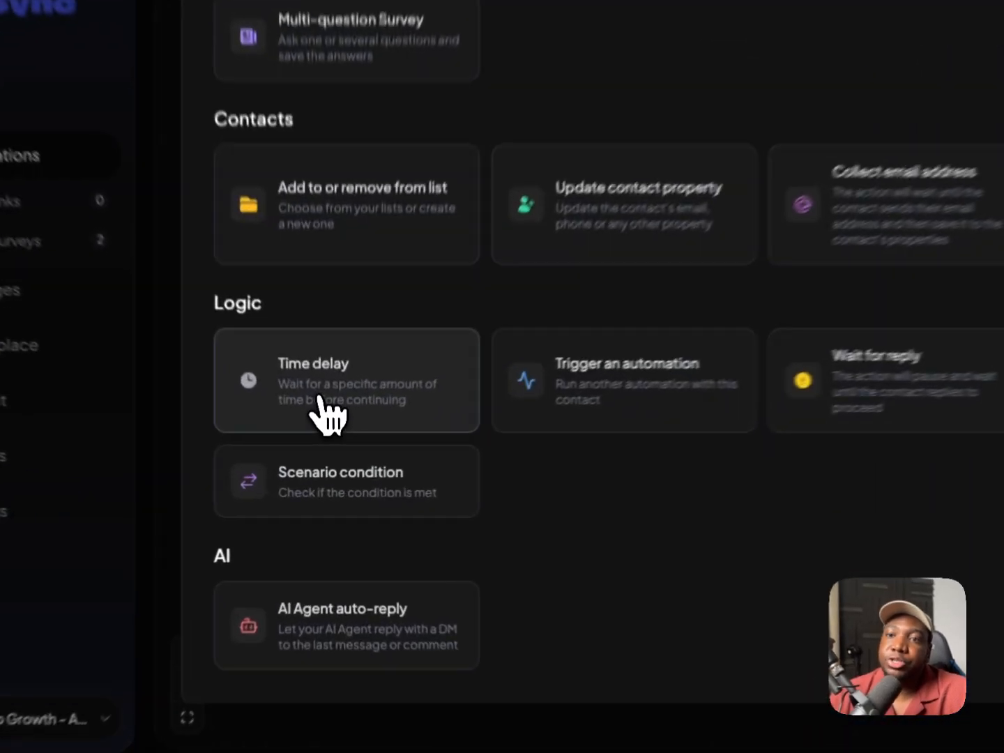
pyautogui.click(325, 447)
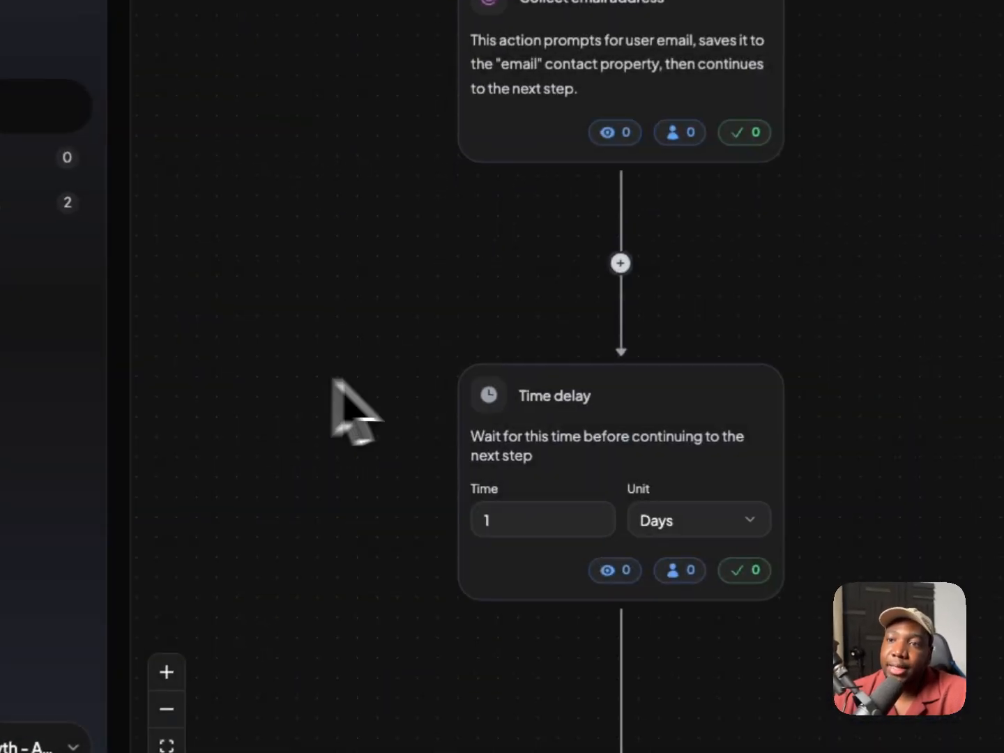
pyautogui.scroll(-2, 441, 429)
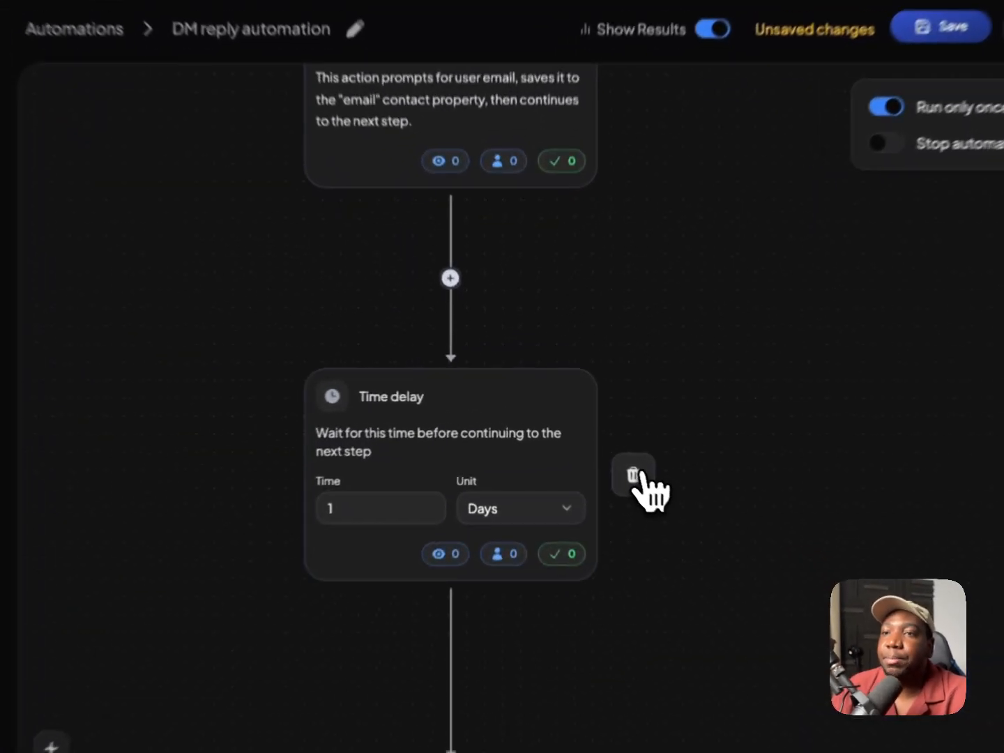
pyautogui.click(577, 437)
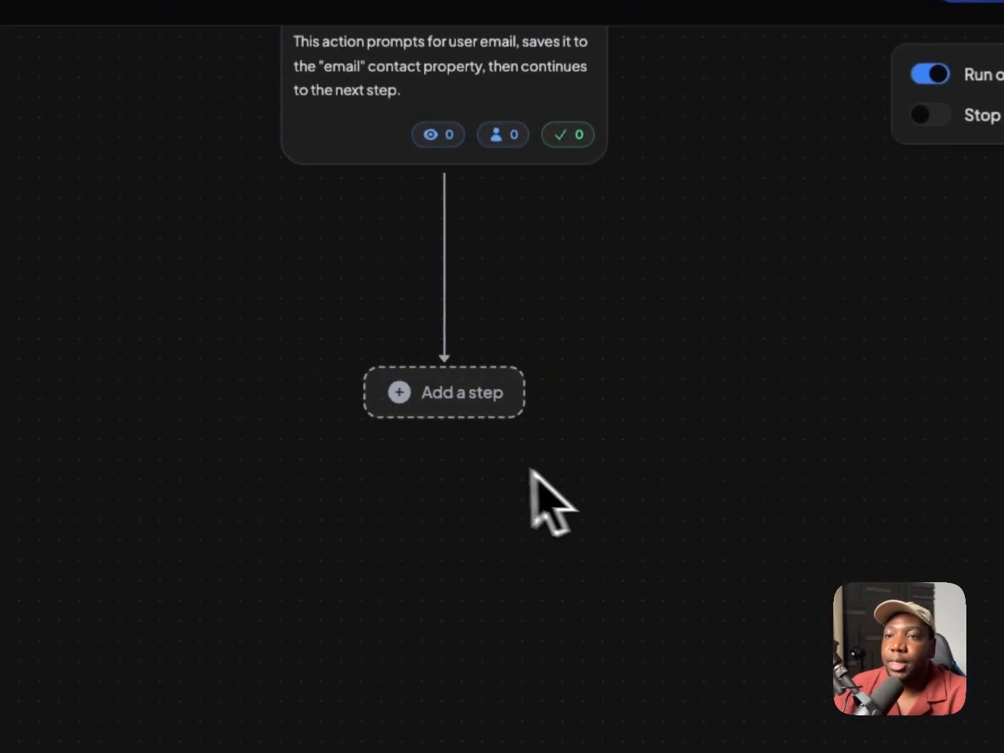
# - Try a "Trigger an automation" step after "Collect email address", with the results display turned off, and open its automation selection
pyautogui.click(477, 393)
pyautogui.scroll(-8, 469, 420)
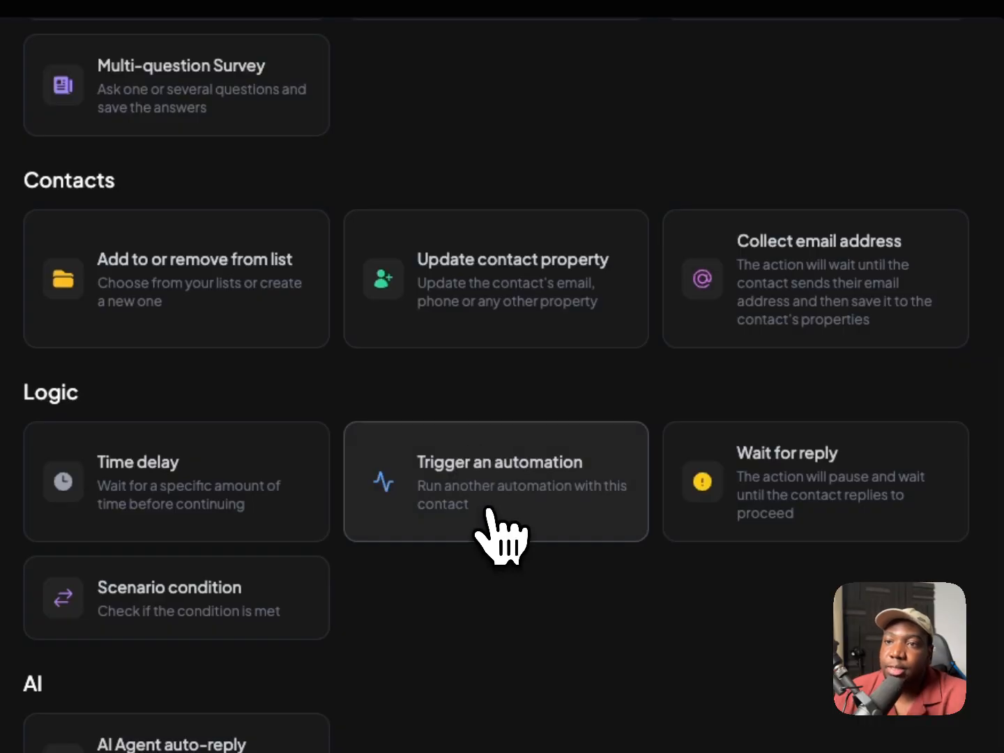
pyautogui.click(487, 509)
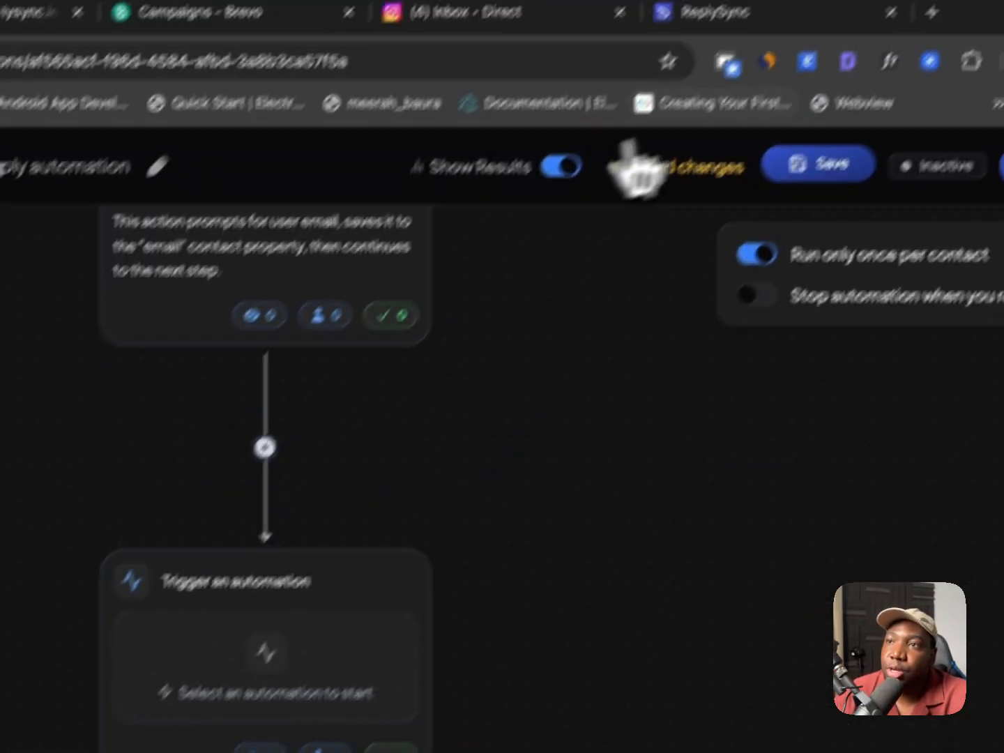
pyautogui.click(561, 166)
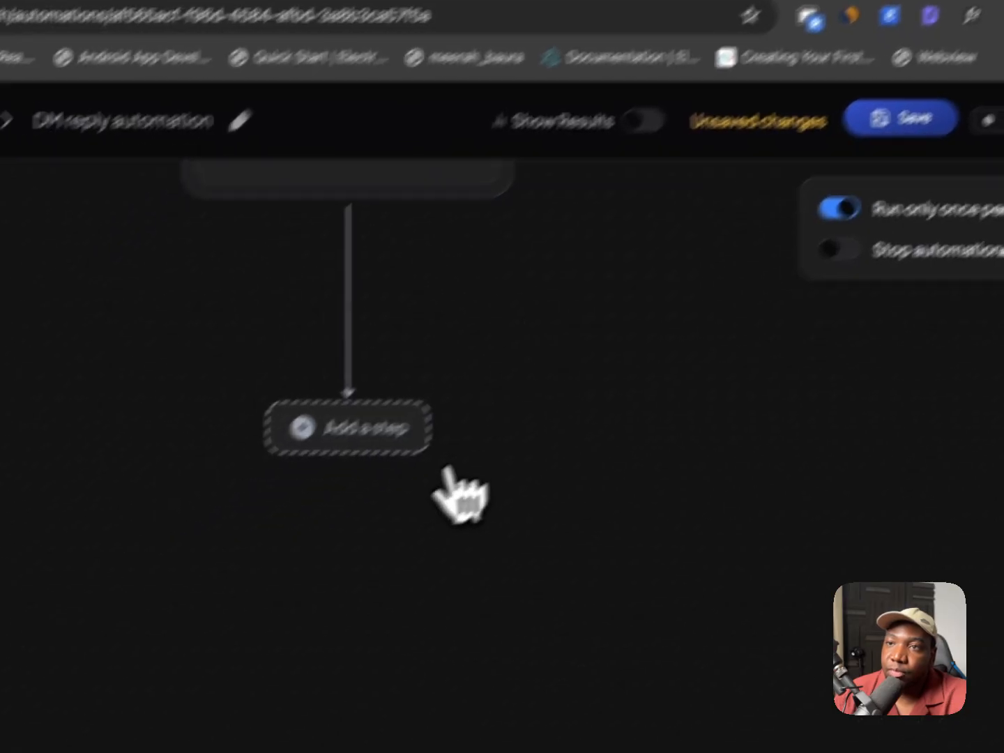
pyautogui.click(434, 418)
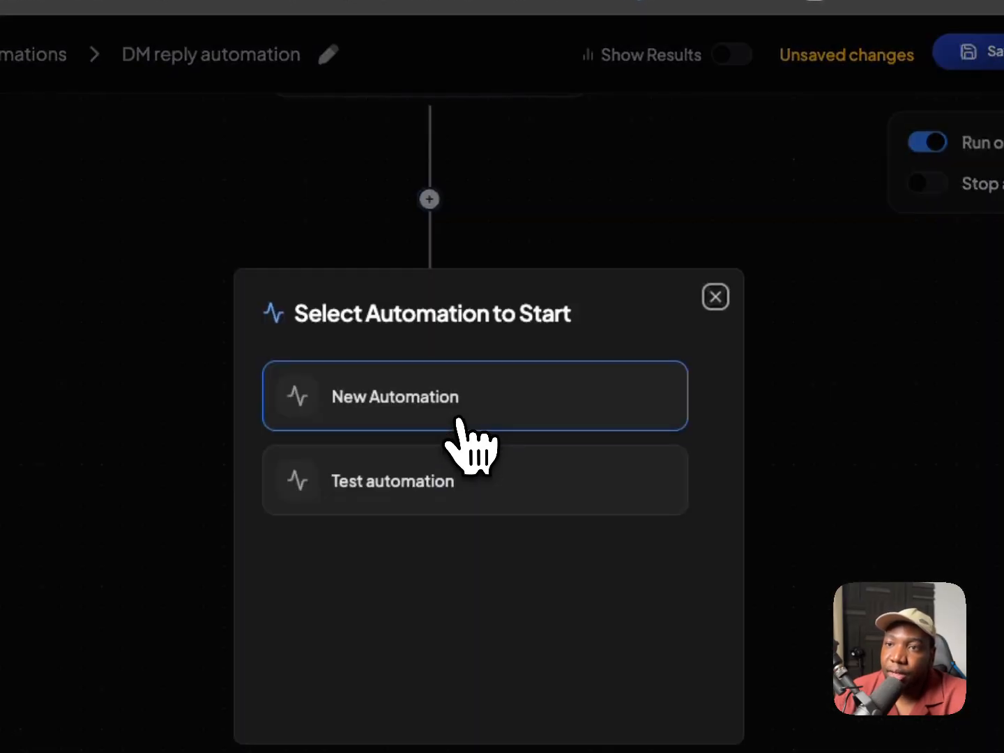
pyautogui.click(439, 499)
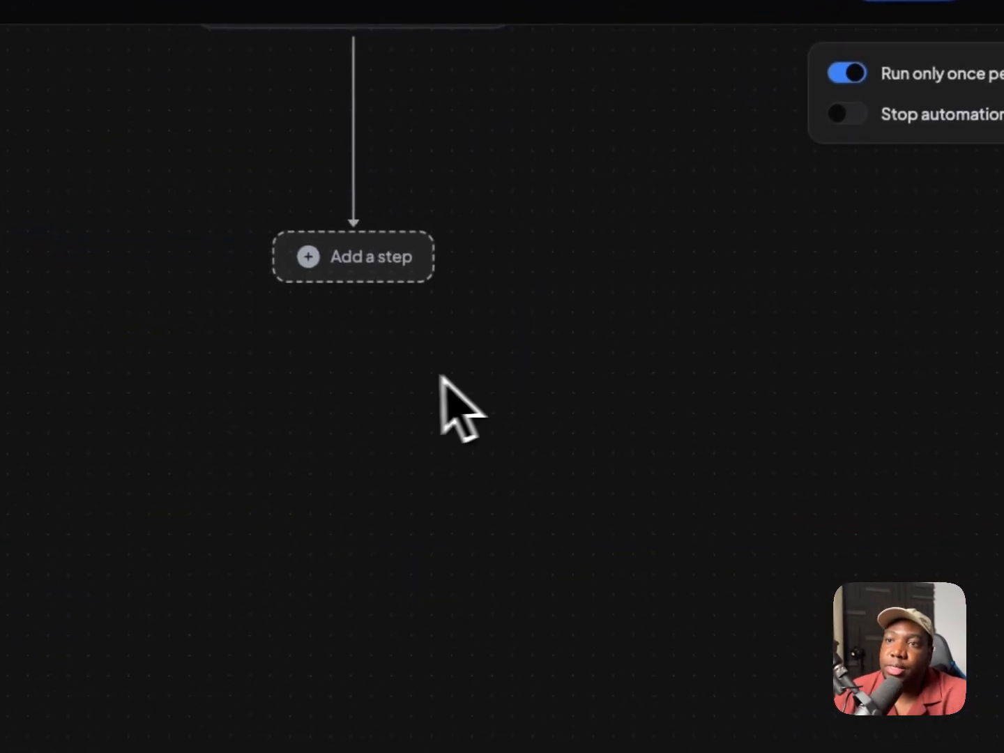
# - Add a "Wait for reply" step below the "Collect email address" step
pyautogui.click(359, 269)
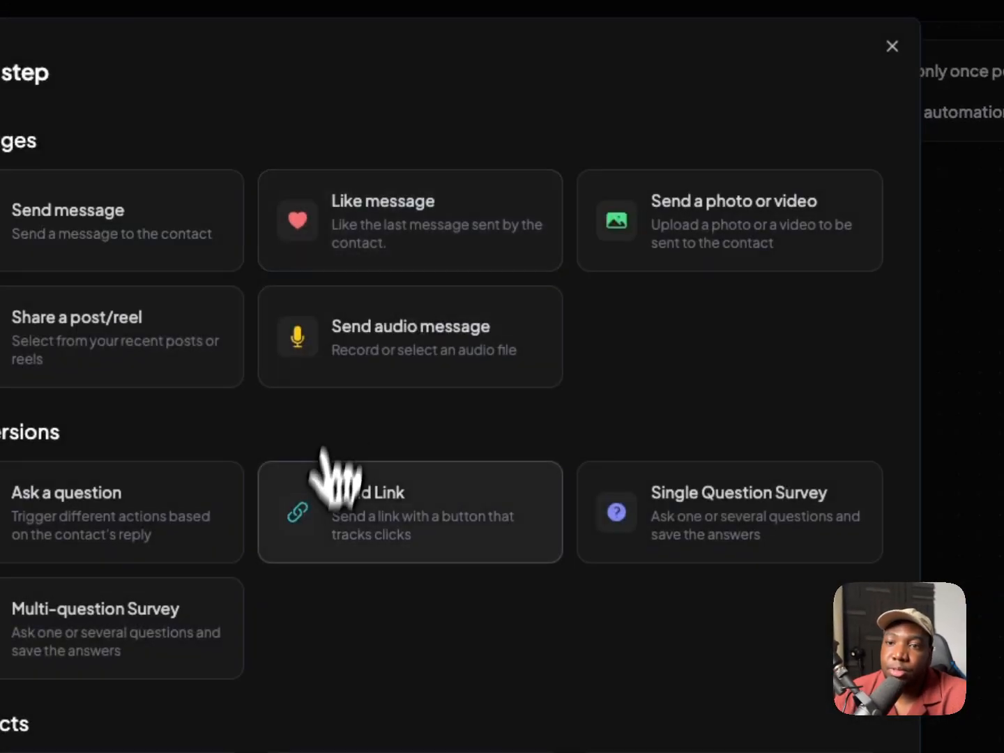
pyautogui.scroll(-6, 325, 488)
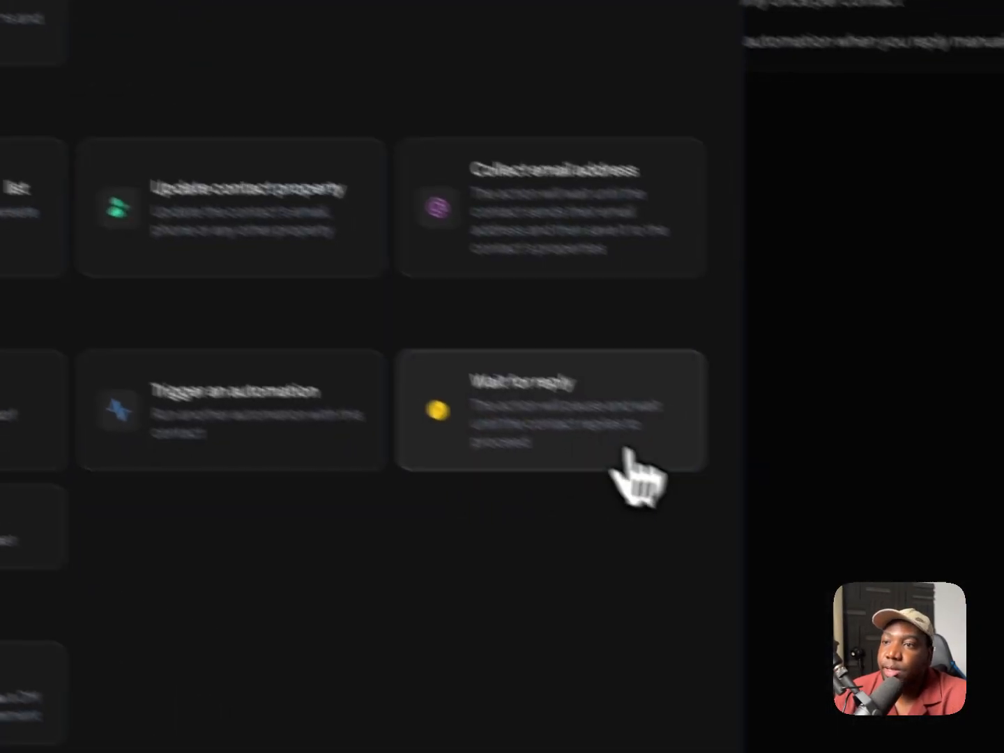
pyautogui.click(598, 459)
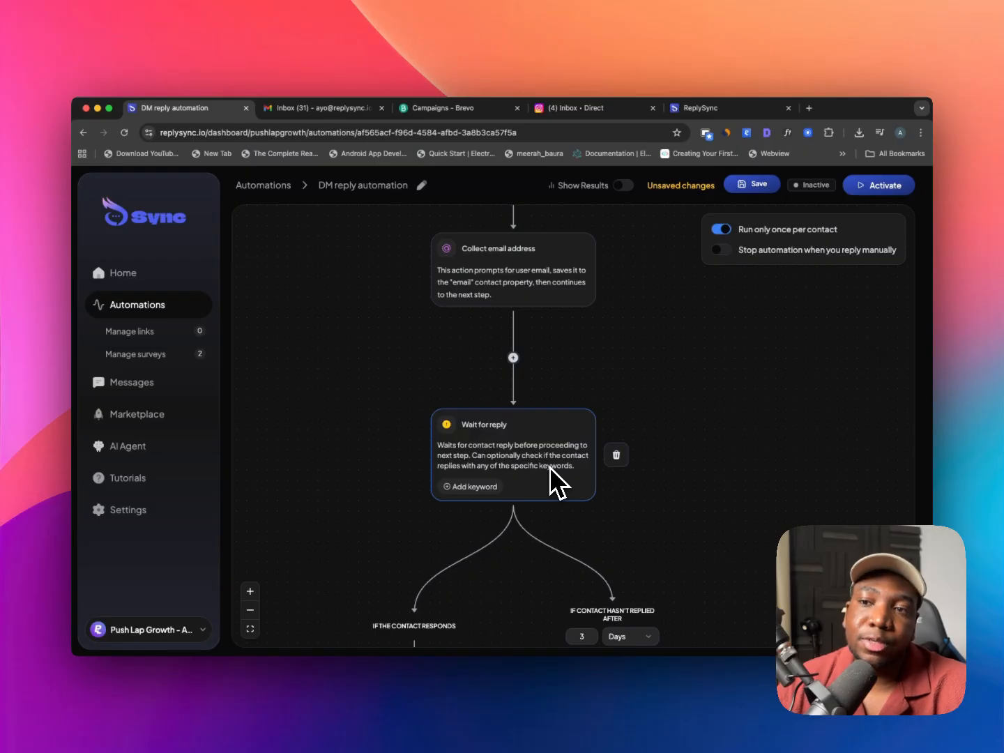
# - Check the waiting time and unit options of the "Wait for reply" step's no-reply branch
pyautogui.scroll(-3, 549, 468)
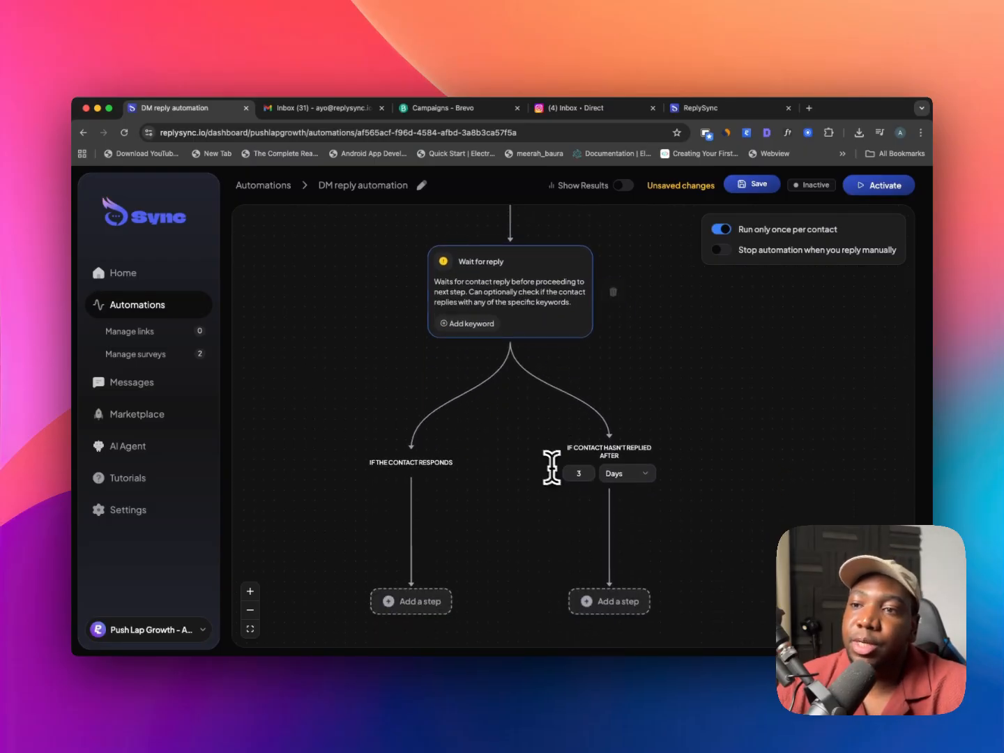
pyautogui.click(562, 472)
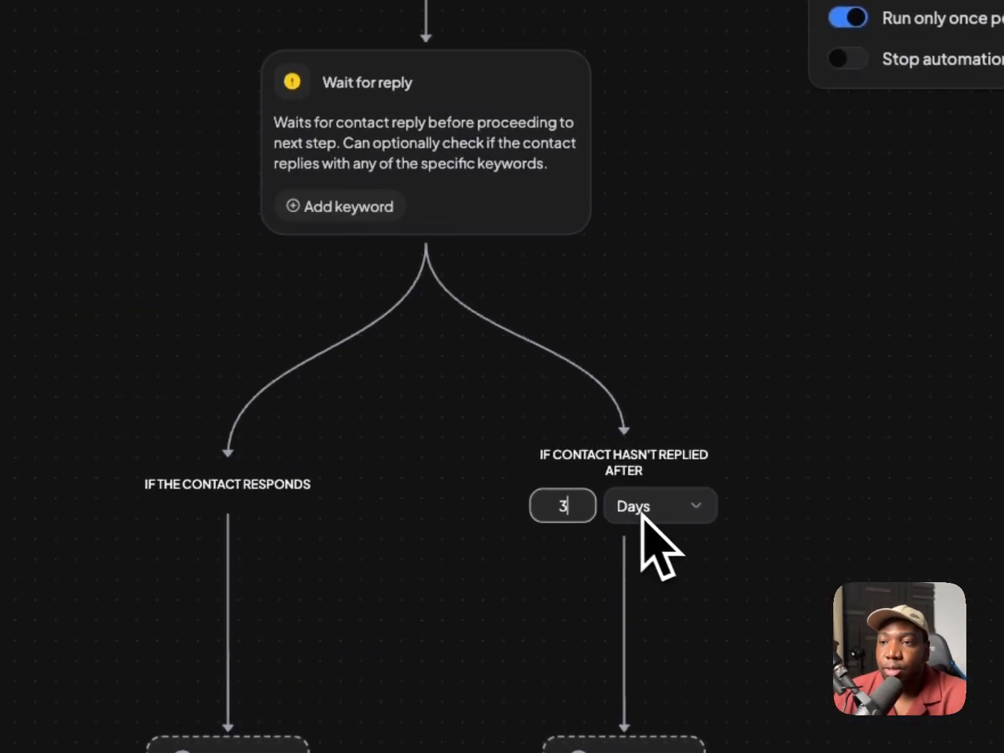
pyautogui.click(649, 520)
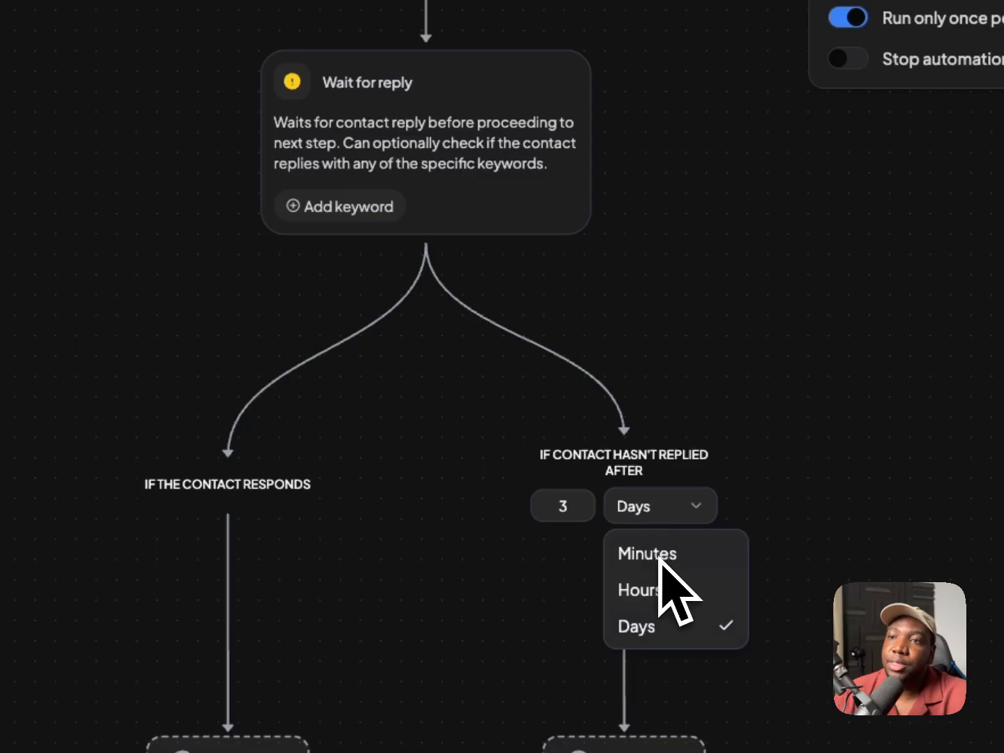
pyautogui.click(666, 336)
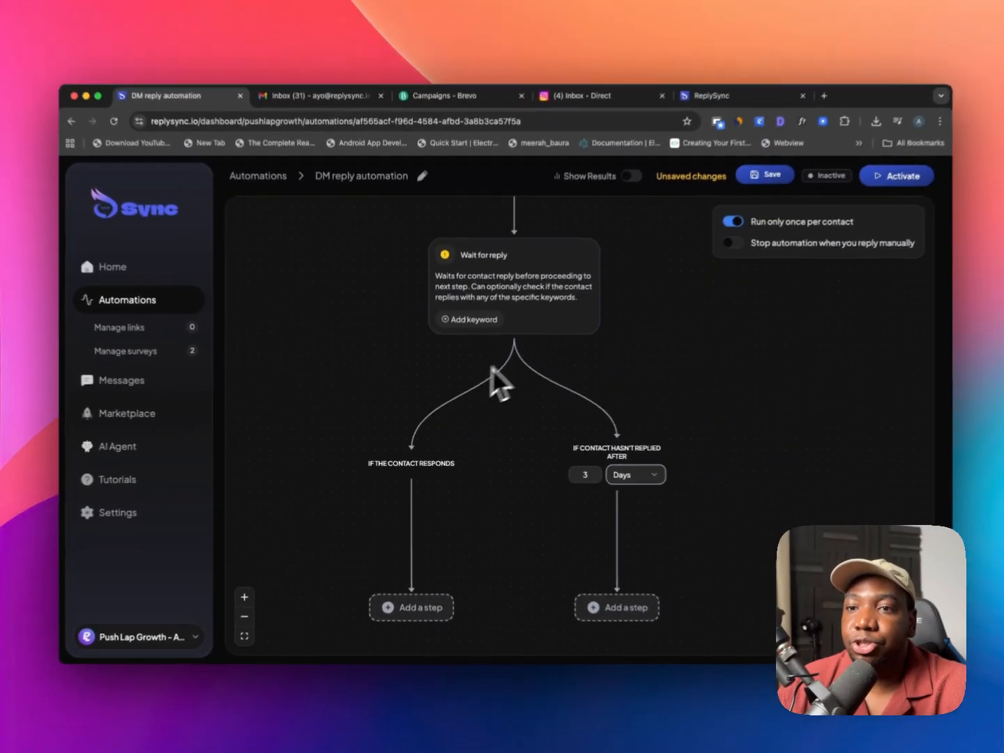
# - Add the keywords "pizza" and "test" to the "Wait for reply" step
pyautogui.scroll(-2, 415, 586)
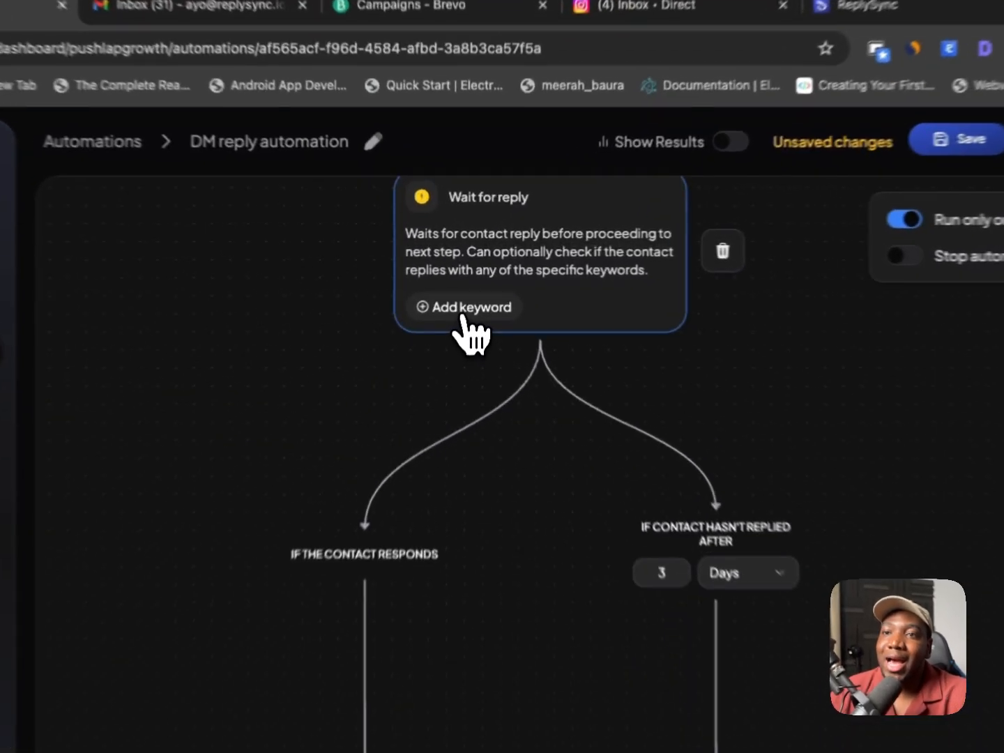
pyautogui.click(474, 280)
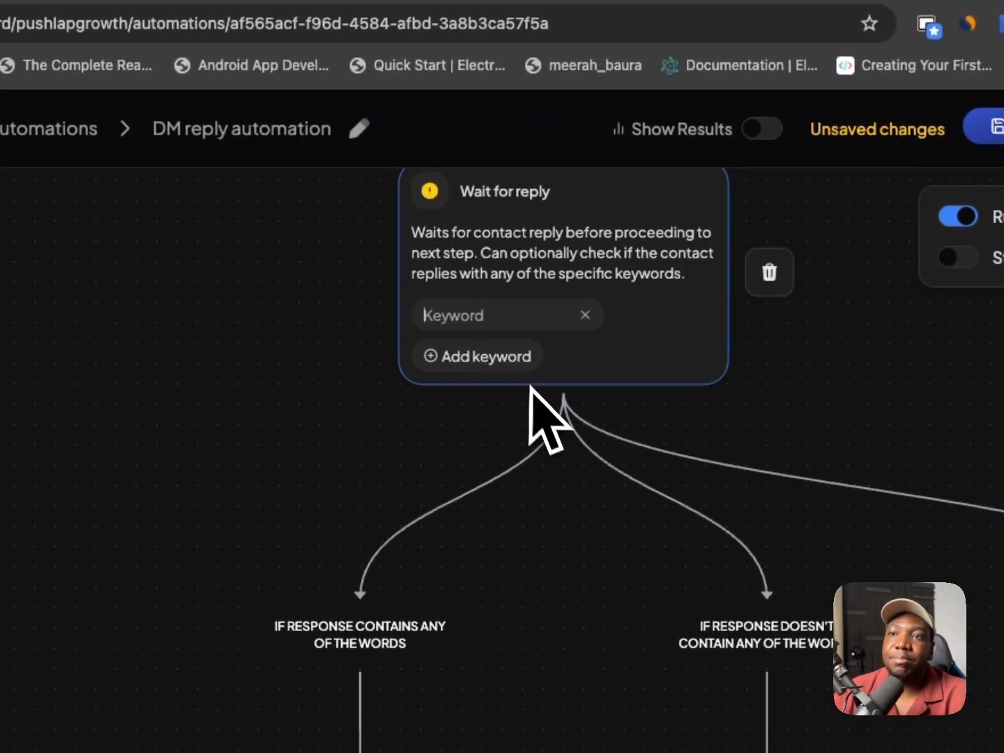
pyautogui.write('pizza')
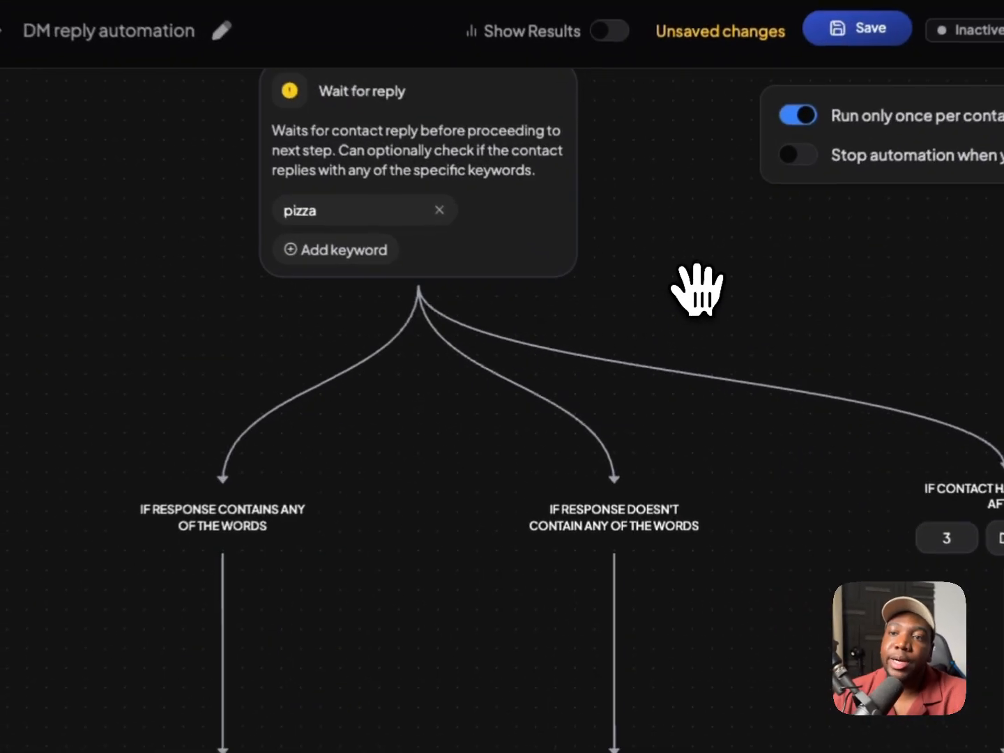
pyautogui.click(569, 253)
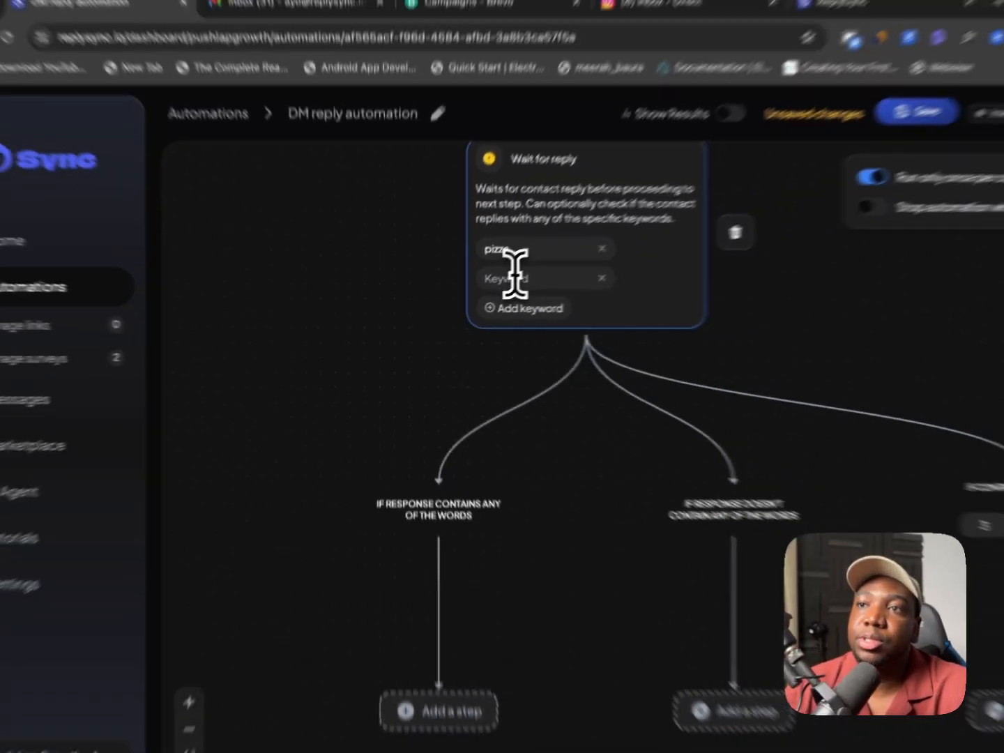
pyautogui.write('test')
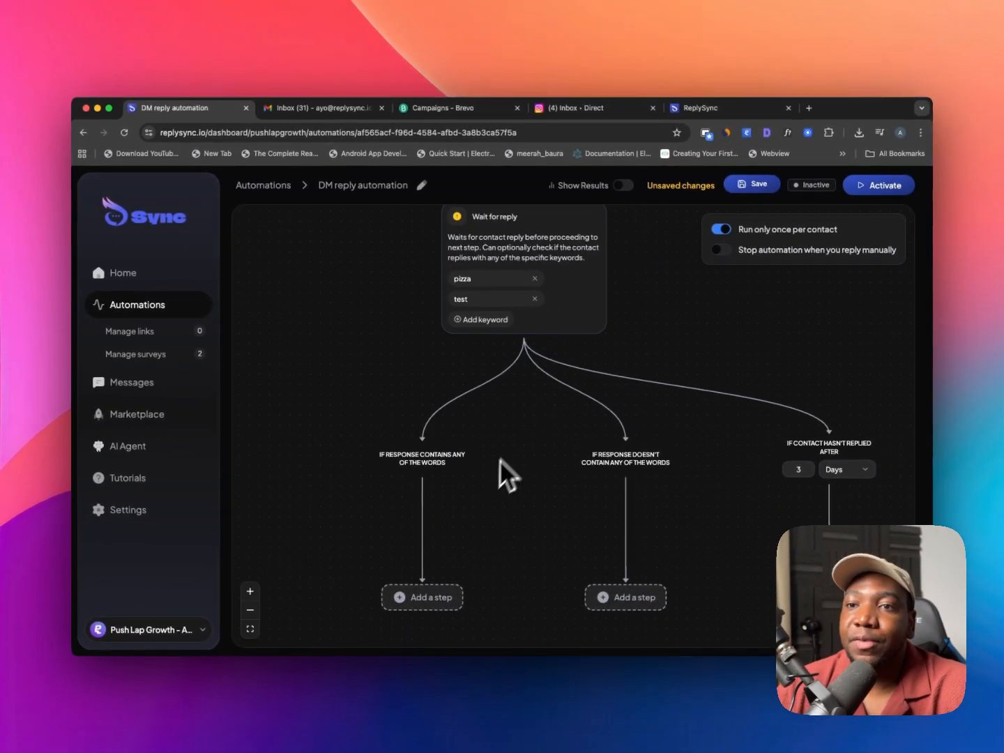
# - Add a Scenario condition step to the "If response contains any of the words" branch and save the automation
pyautogui.scroll(-2, 499, 459)
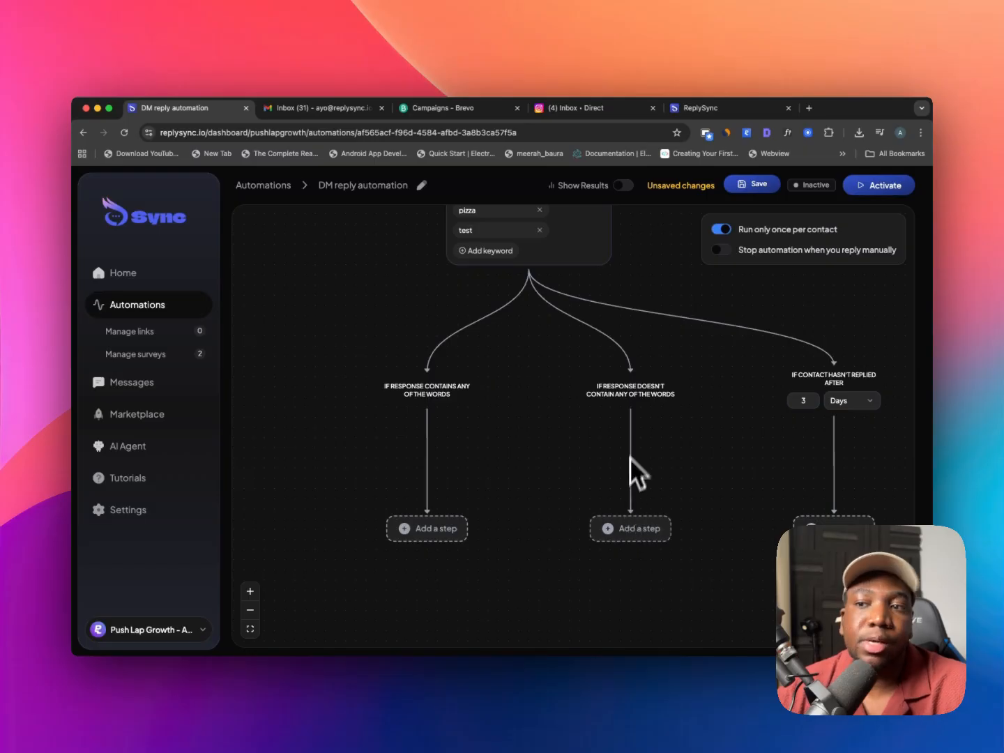
pyautogui.scroll(-3, 437, 531)
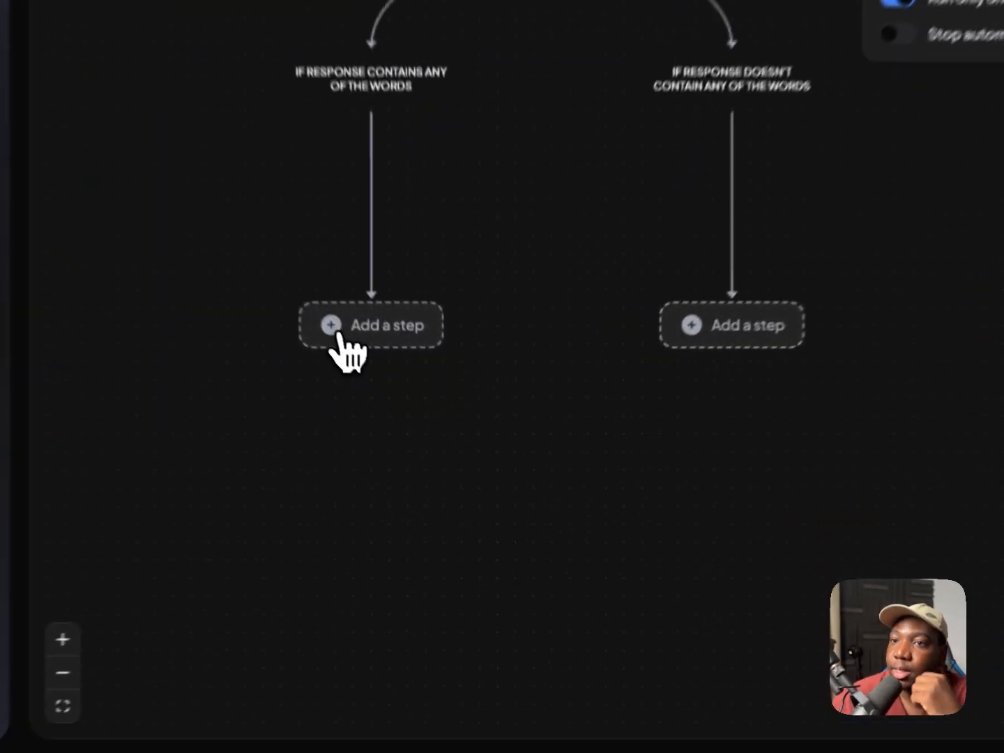
pyautogui.click(418, 413)
pyautogui.scroll(-6, 325, 362)
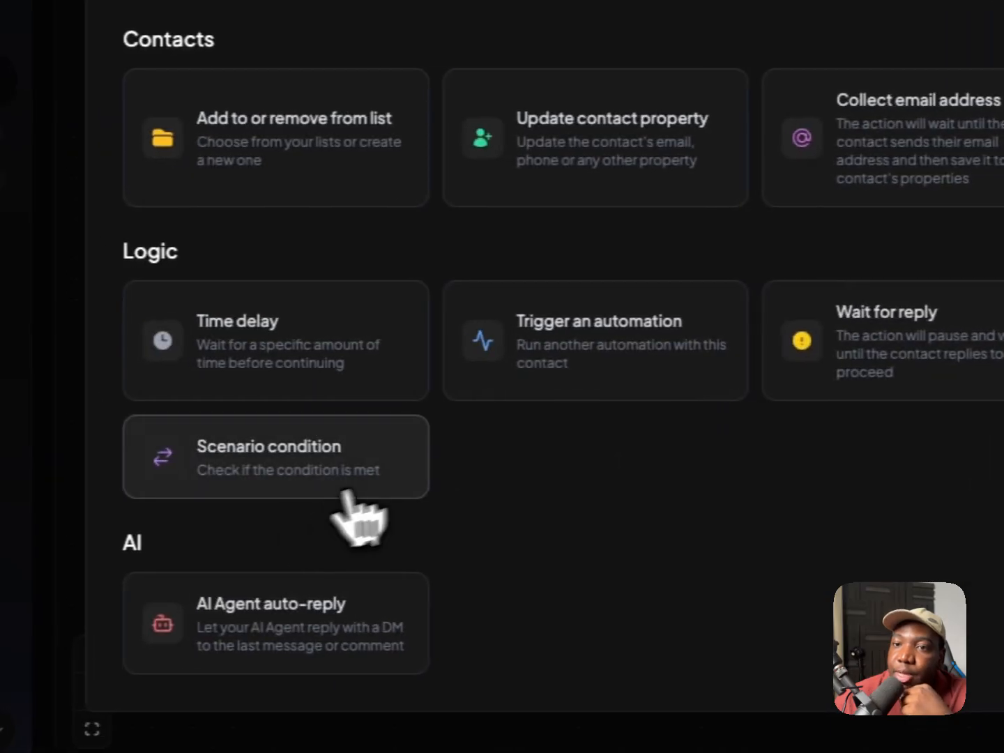
pyautogui.click(377, 481)
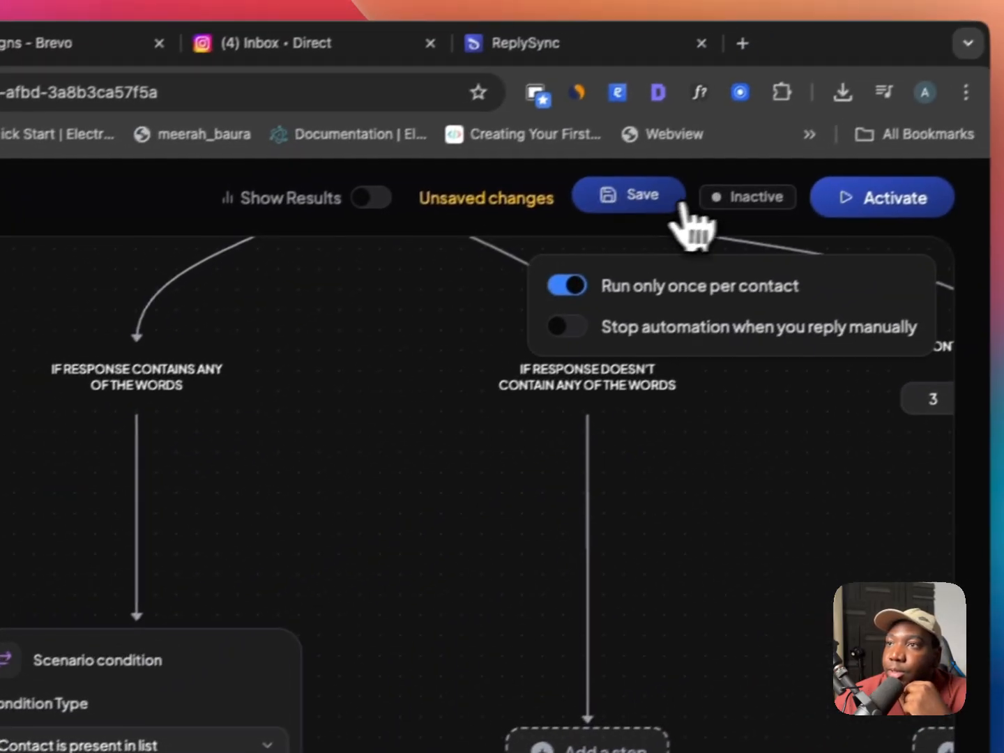
pyautogui.click(630, 222)
# - Examine the condition types offered by the Scenario condition step
pyautogui.scroll(-5, 441, 526)
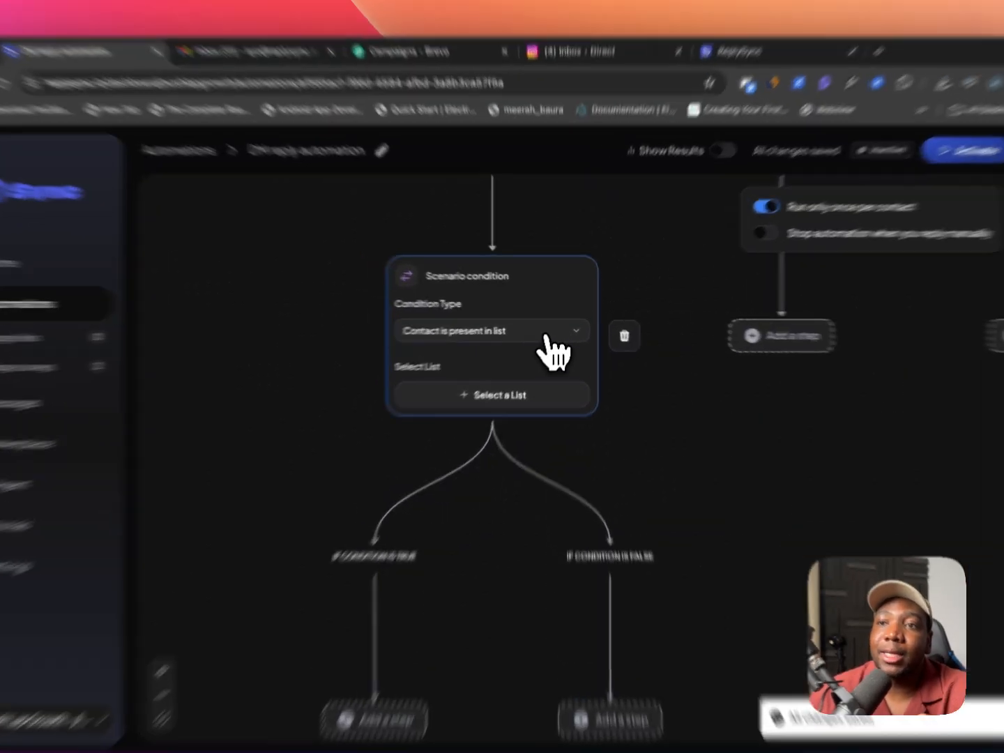
pyautogui.click(549, 328)
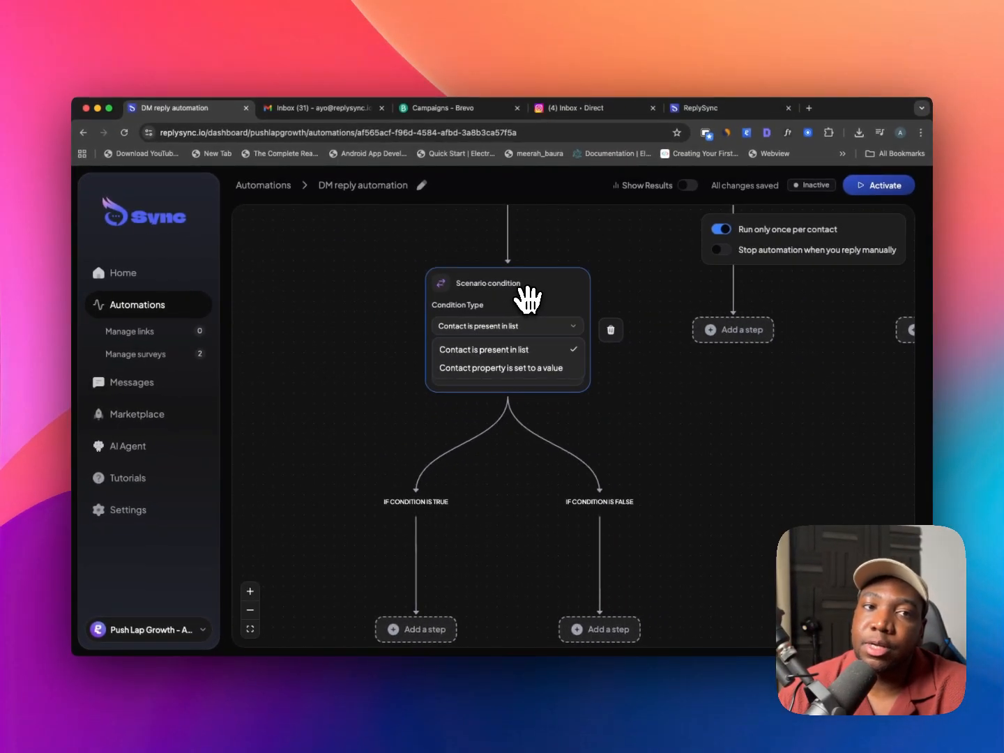
pyautogui.click(529, 299)
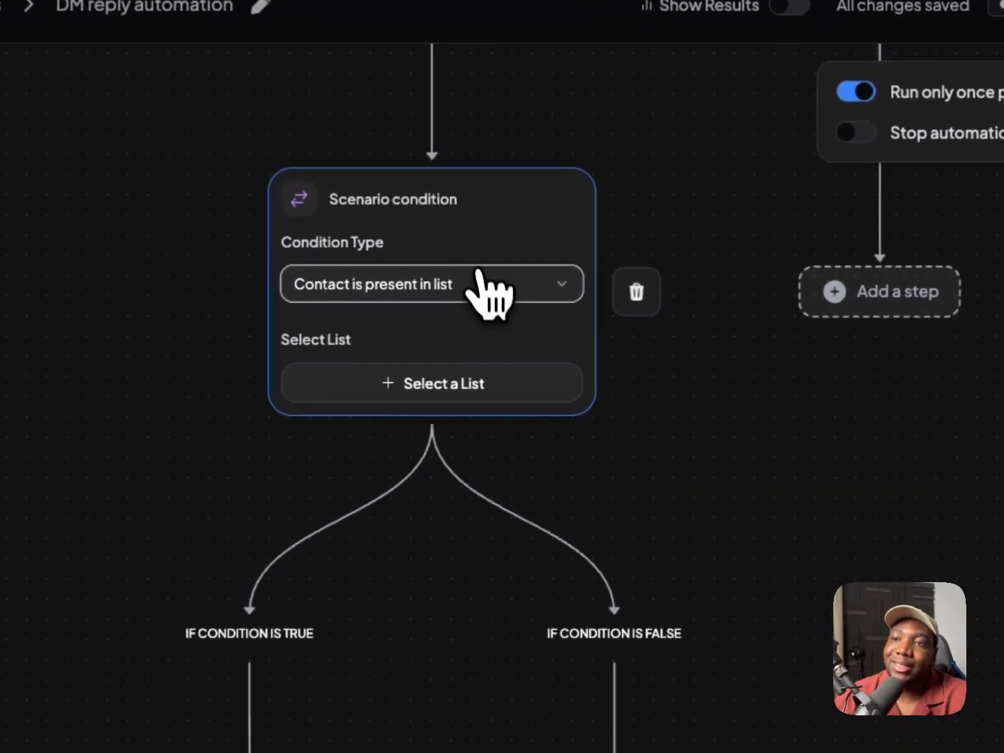
pyautogui.click(534, 326)
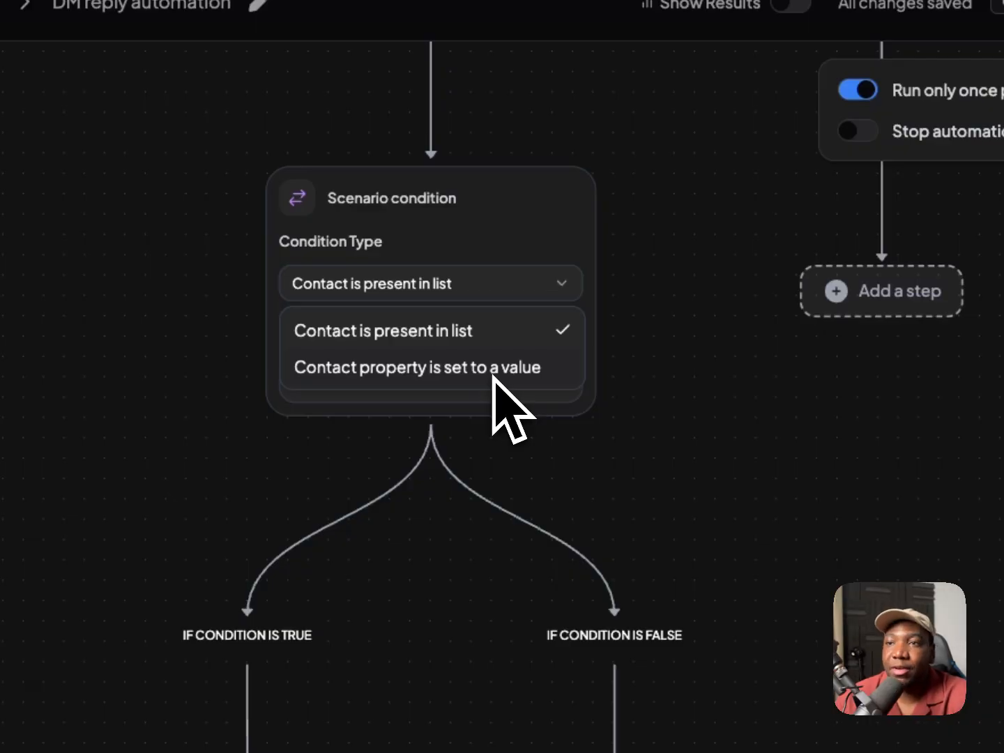
pyautogui.click(539, 230)
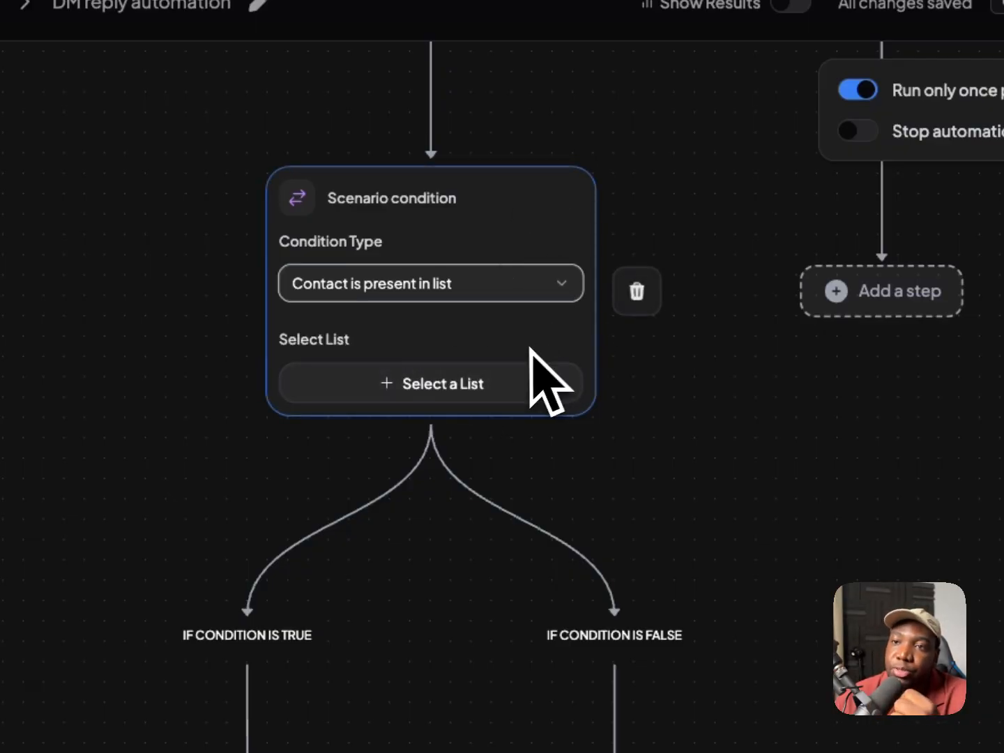
# - Choose Activated Audience as the list that the Scenario condition checks for the contact
pyautogui.click(475, 387)
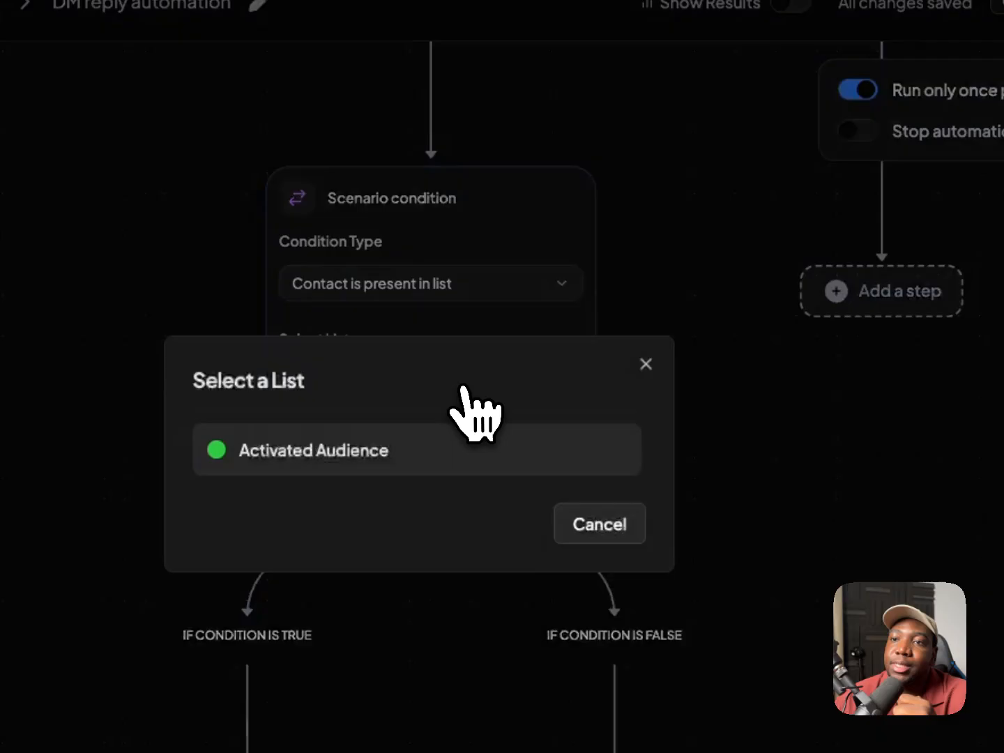
pyautogui.click(402, 434)
# - Add a Send message step to the "If condition is false" branch reading "You're not an engaged customer" followed by a red angry-face emoji
pyautogui.scroll(-5, 606, 582)
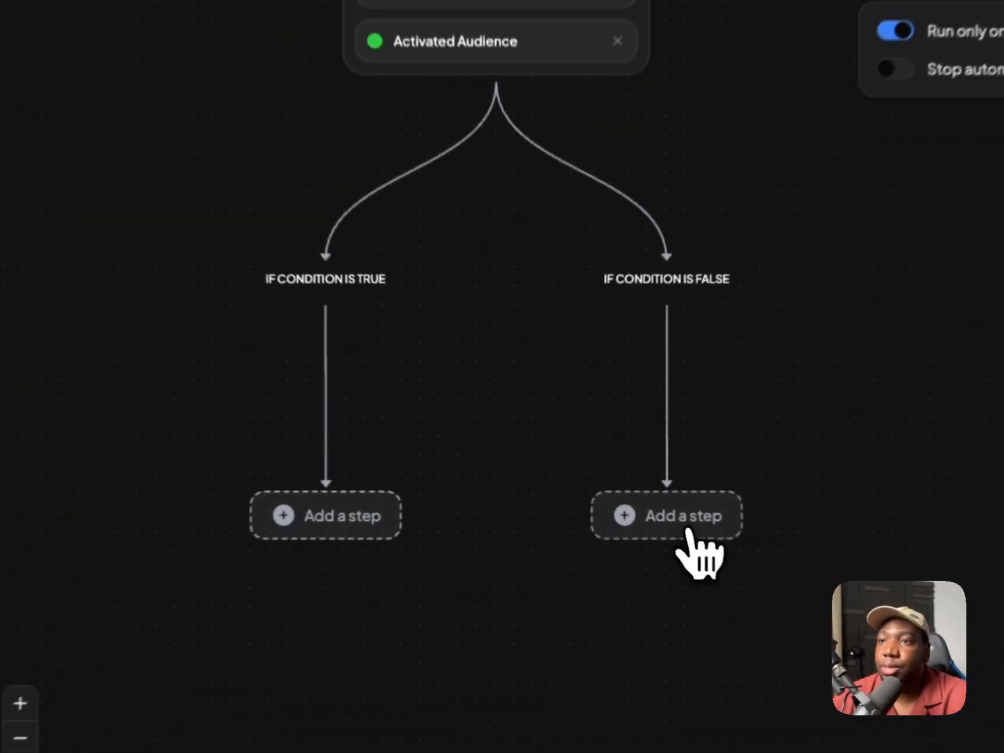
pyautogui.click(609, 497)
pyautogui.click(181, 148)
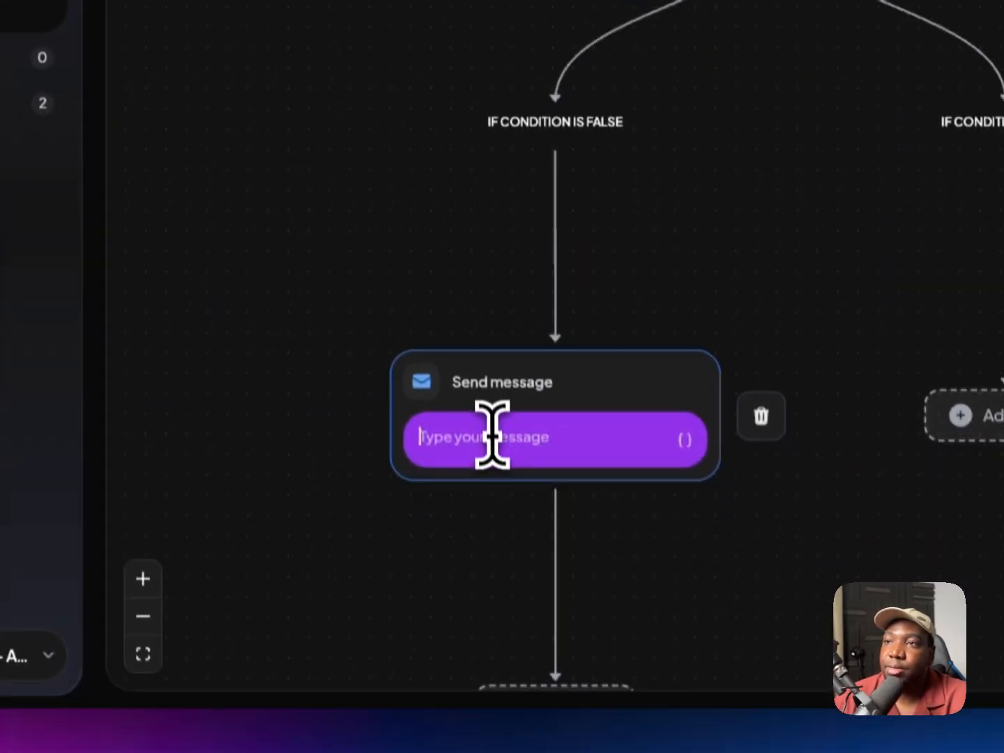
pyautogui.write("You're not engaged customer")
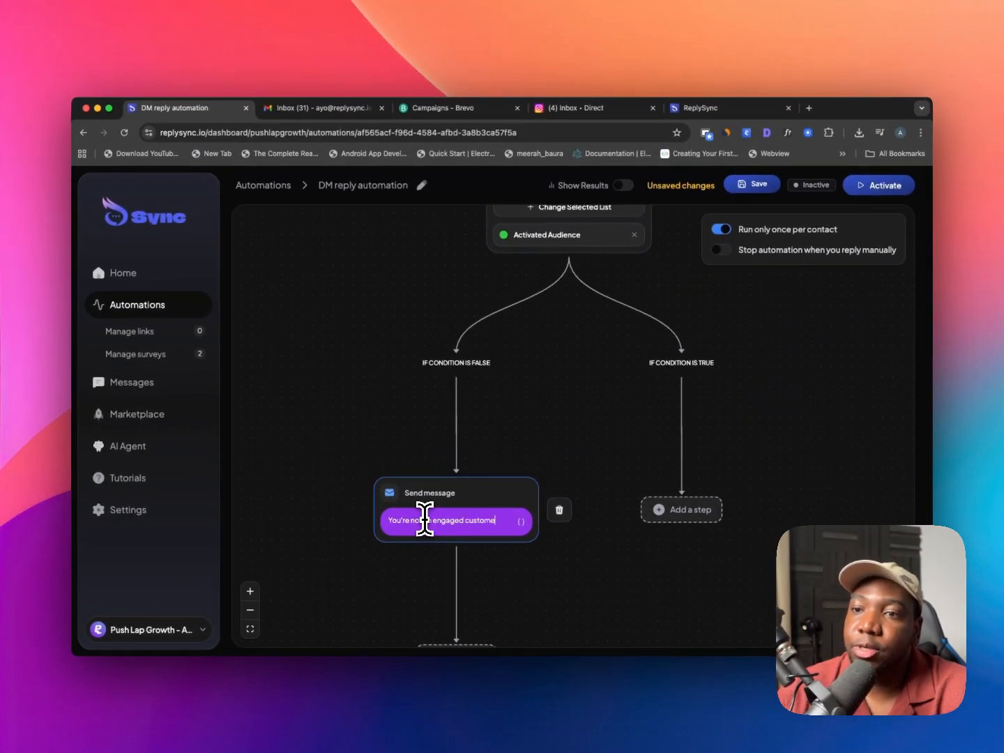
pyautogui.press('ctrl+super+space')
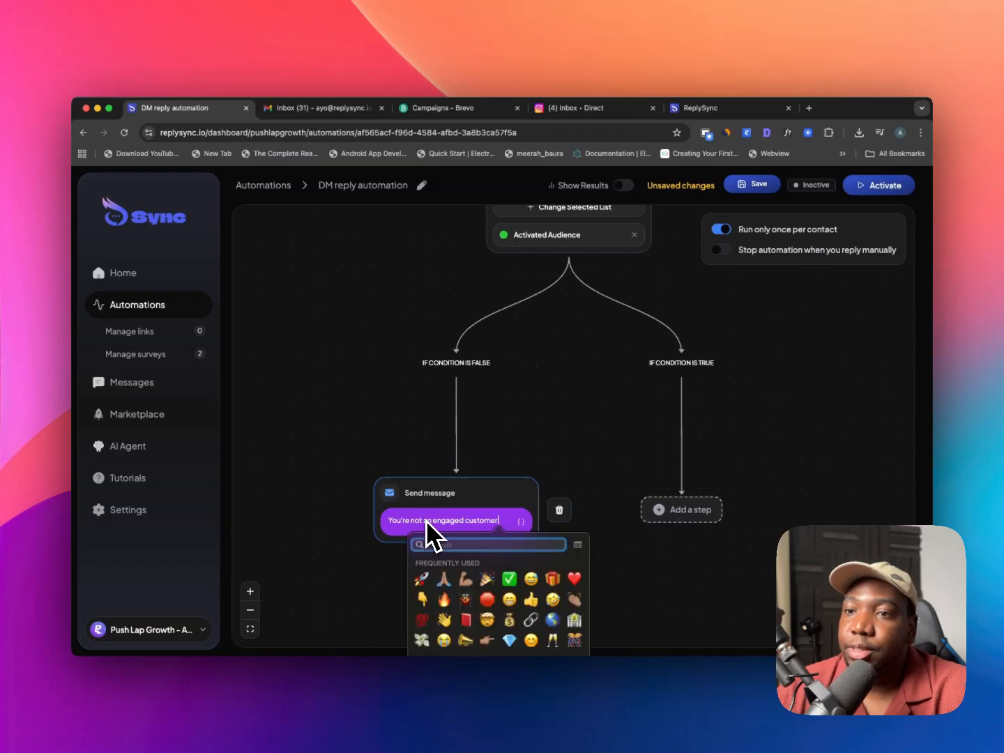
pyautogui.write('angry')
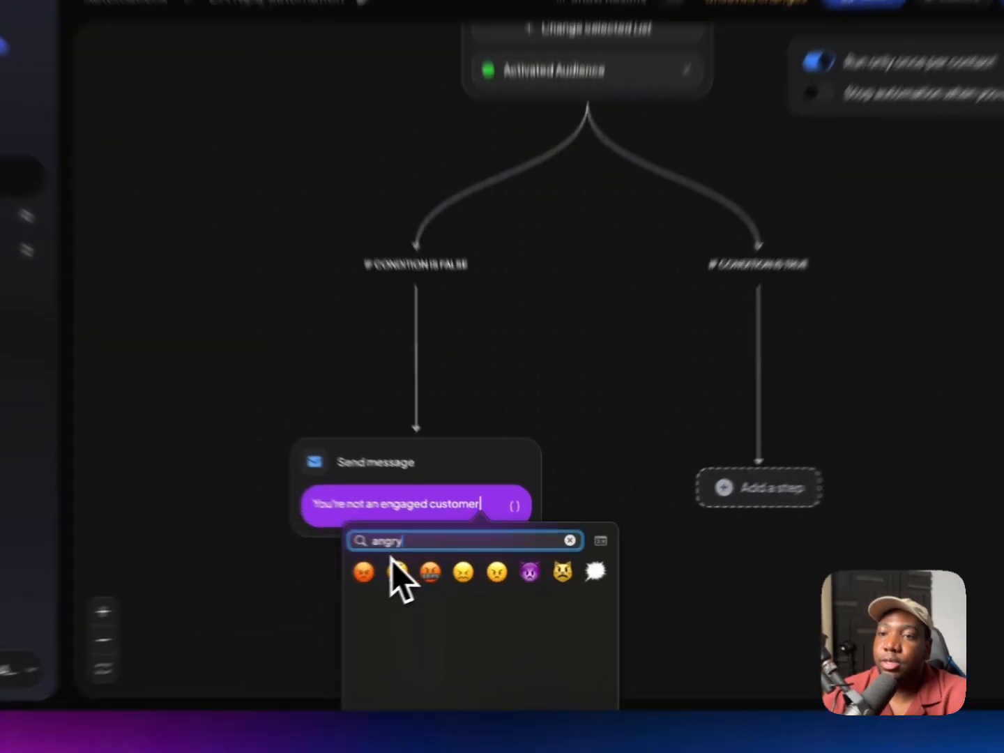
pyautogui.click(422, 564)
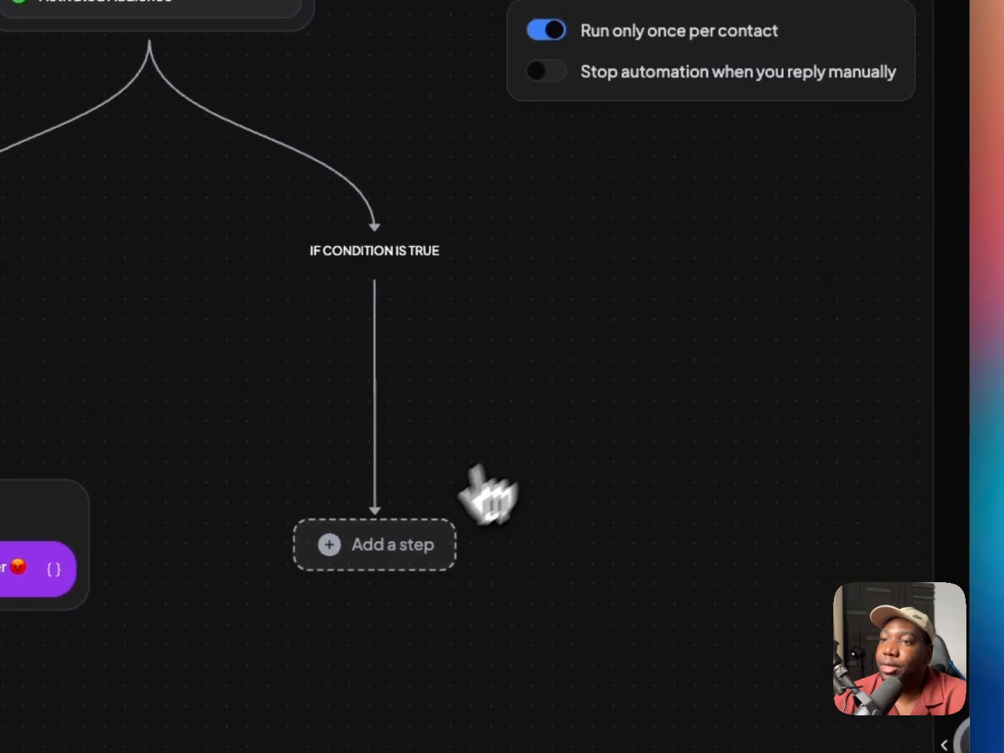
# - Add an AI Agent auto-reply to the true branch, instructed "Congratulate the user for being an engaged customer of us by writing them a short poem", and save
pyautogui.click(383, 551)
pyautogui.scroll(-5, 439, 493)
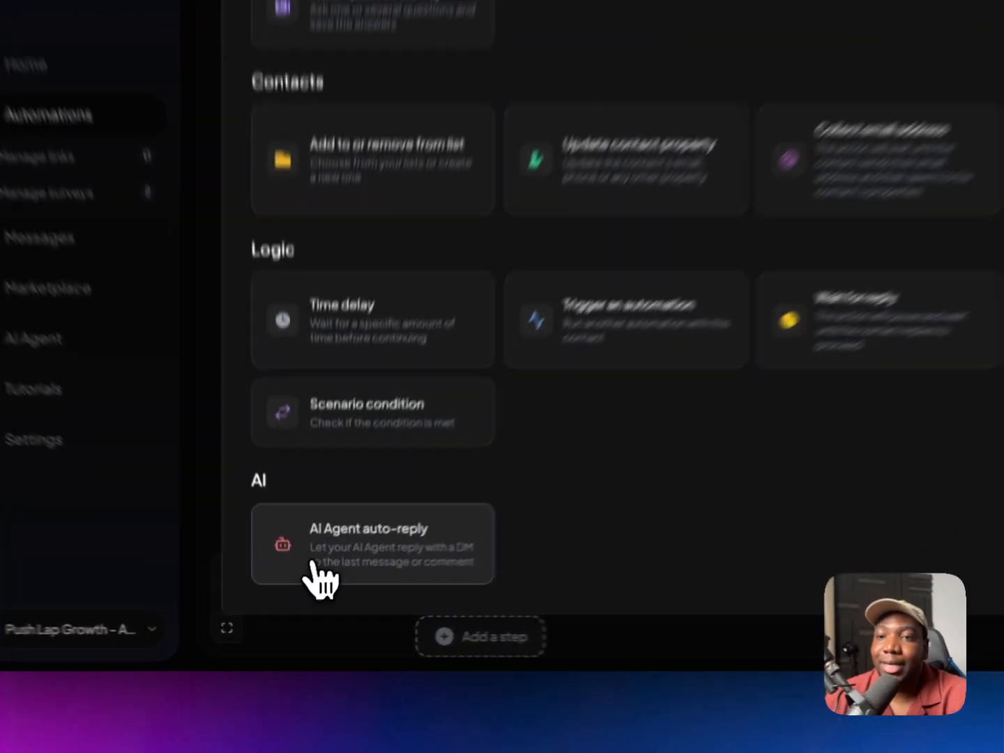
pyautogui.click(322, 587)
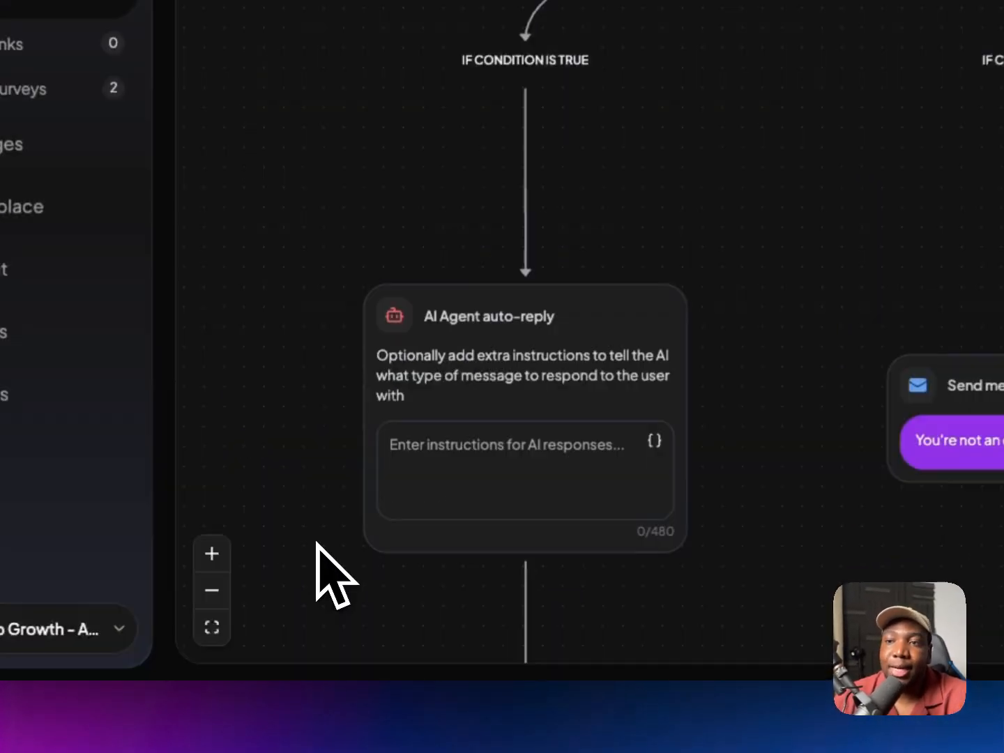
pyautogui.click(409, 447)
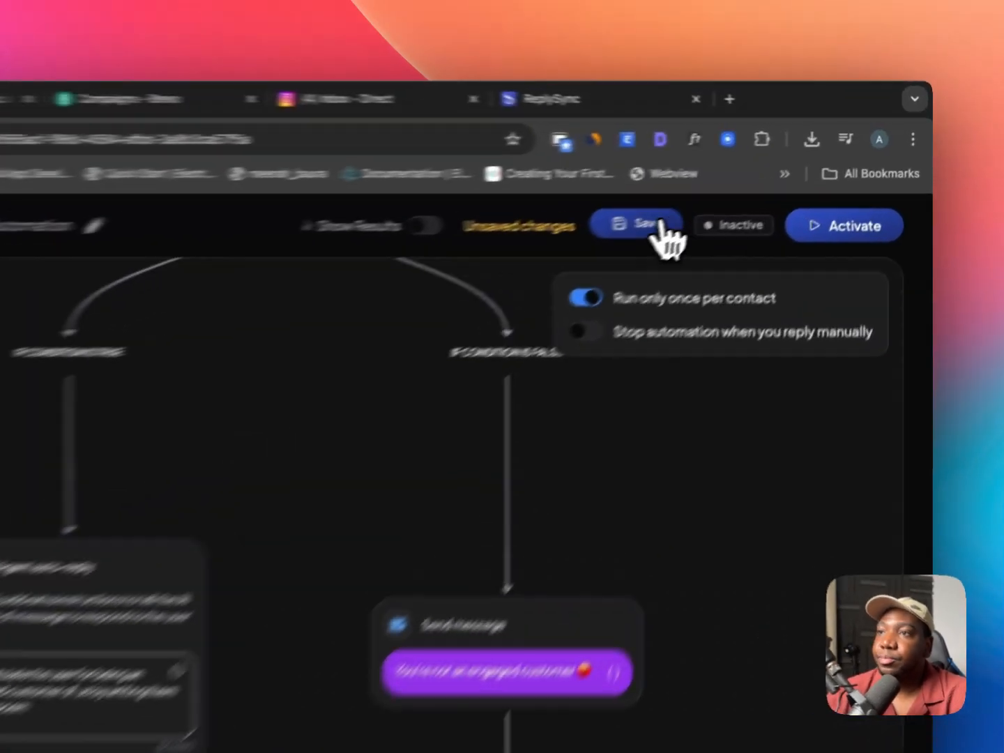
pyautogui.click(764, 186)
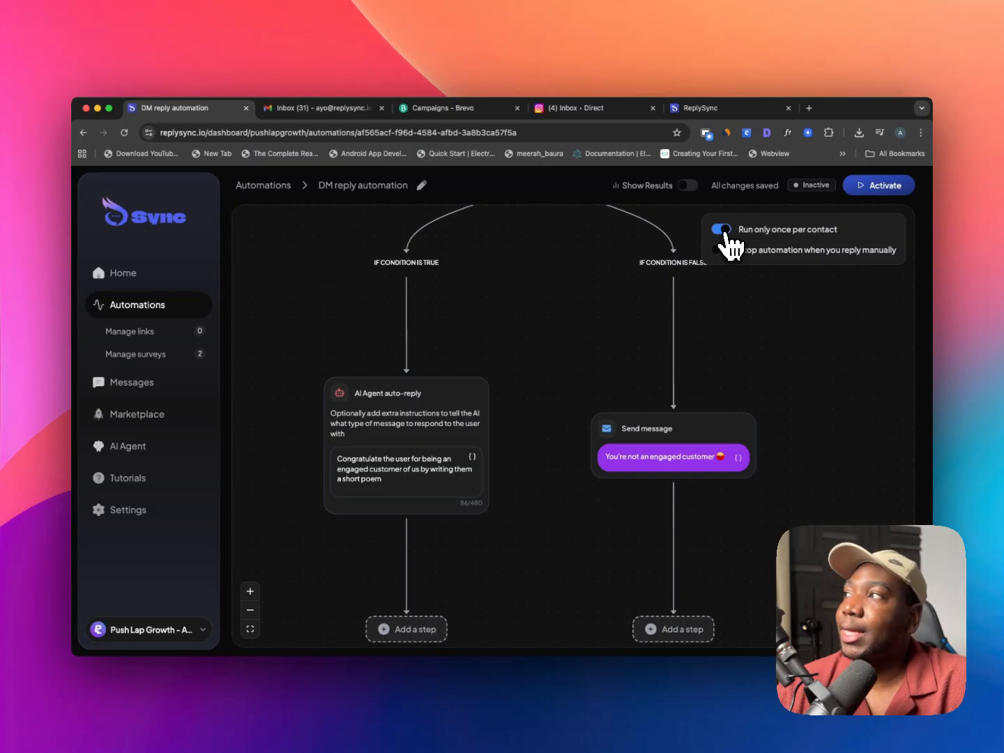
# - Turn off "Run only once per contact", save the change and activate the automation
pyautogui.click(722, 230)
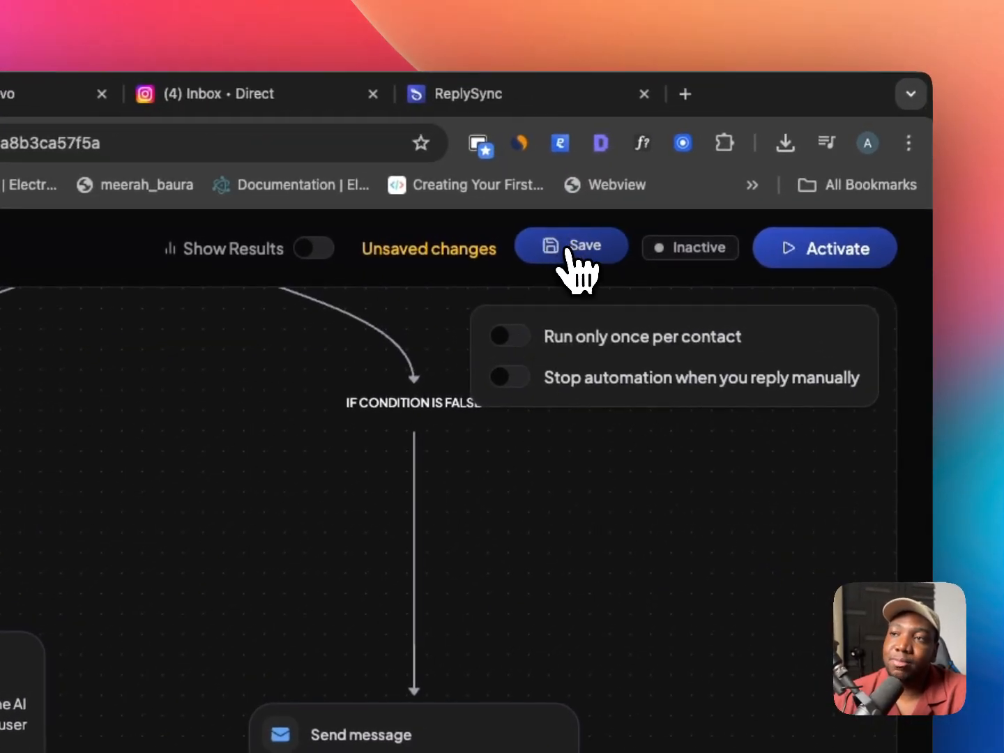
pyautogui.click(575, 266)
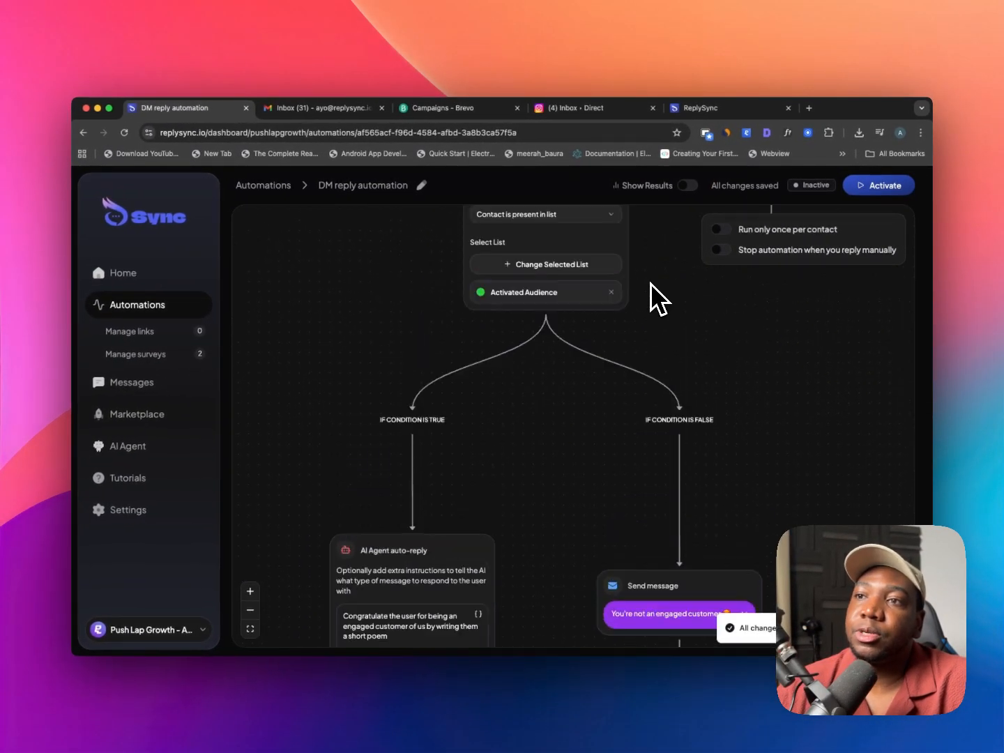
pyautogui.scroll(3, 650, 284)
pyautogui.scroll(-8, 651, 283)
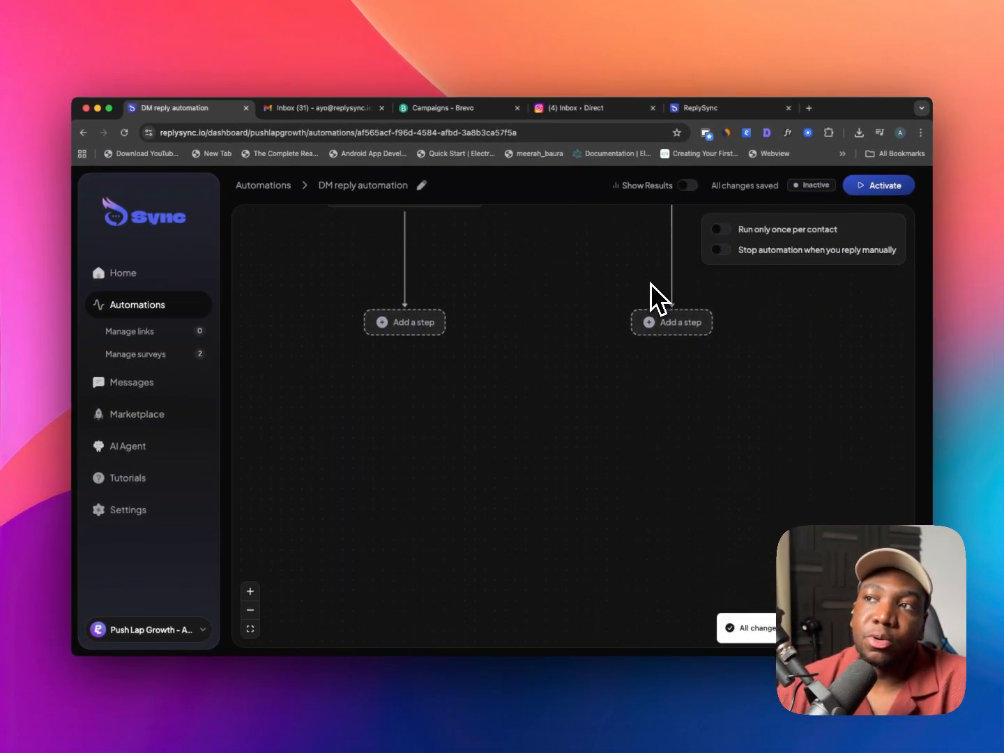
pyautogui.scroll(5, 651, 283)
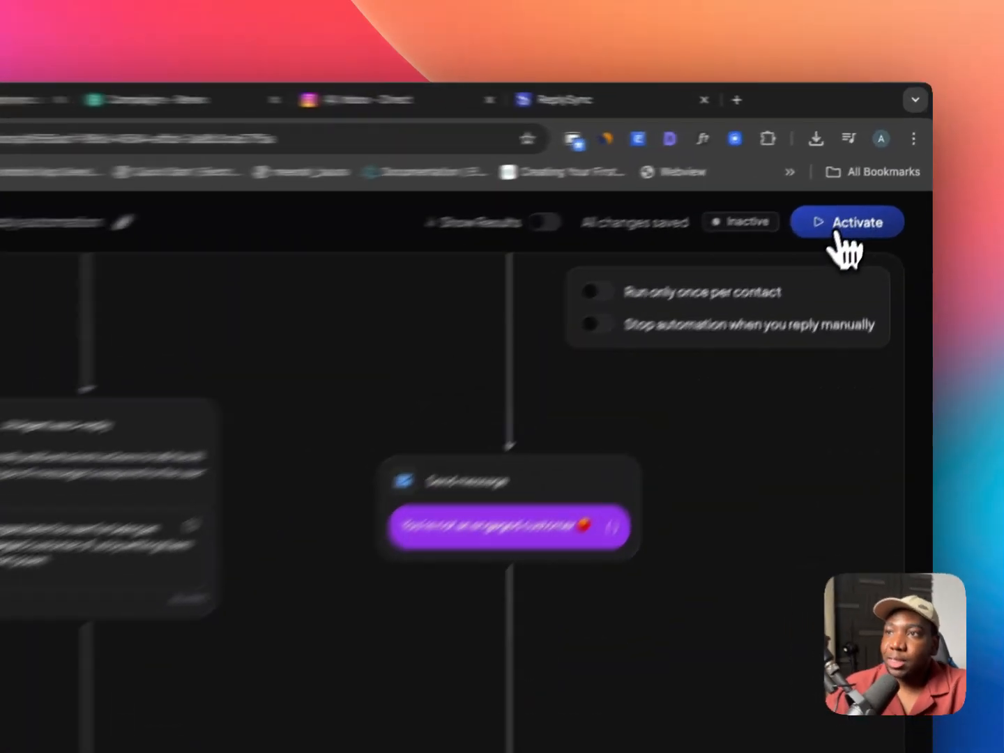
pyautogui.click(840, 227)
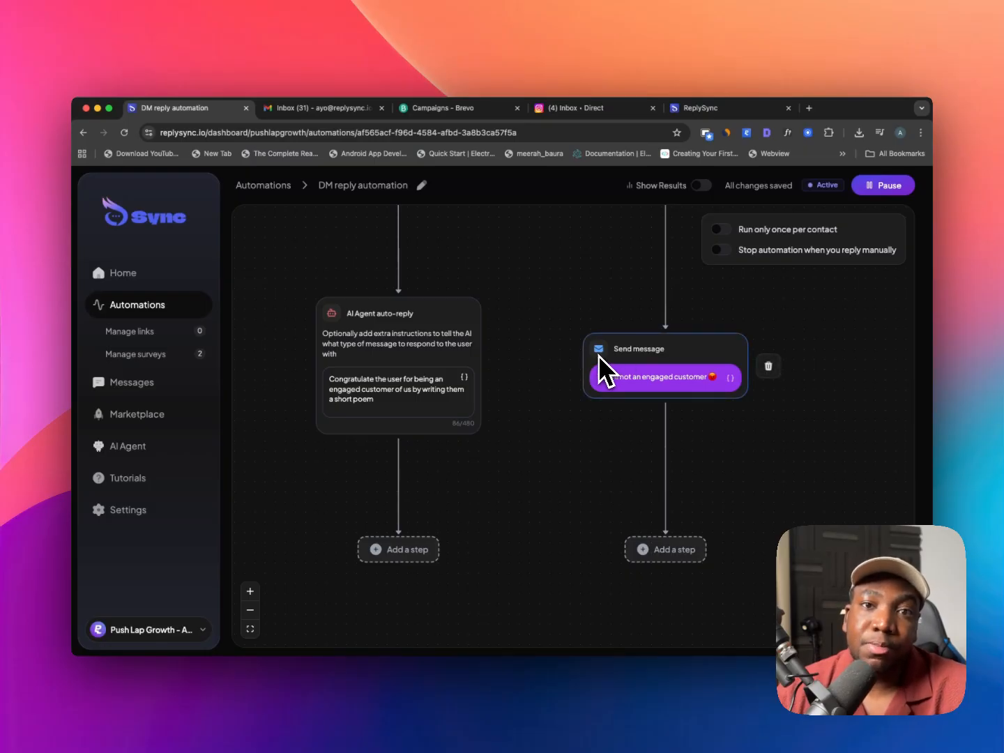
pyautogui.scroll(10, 599, 355)
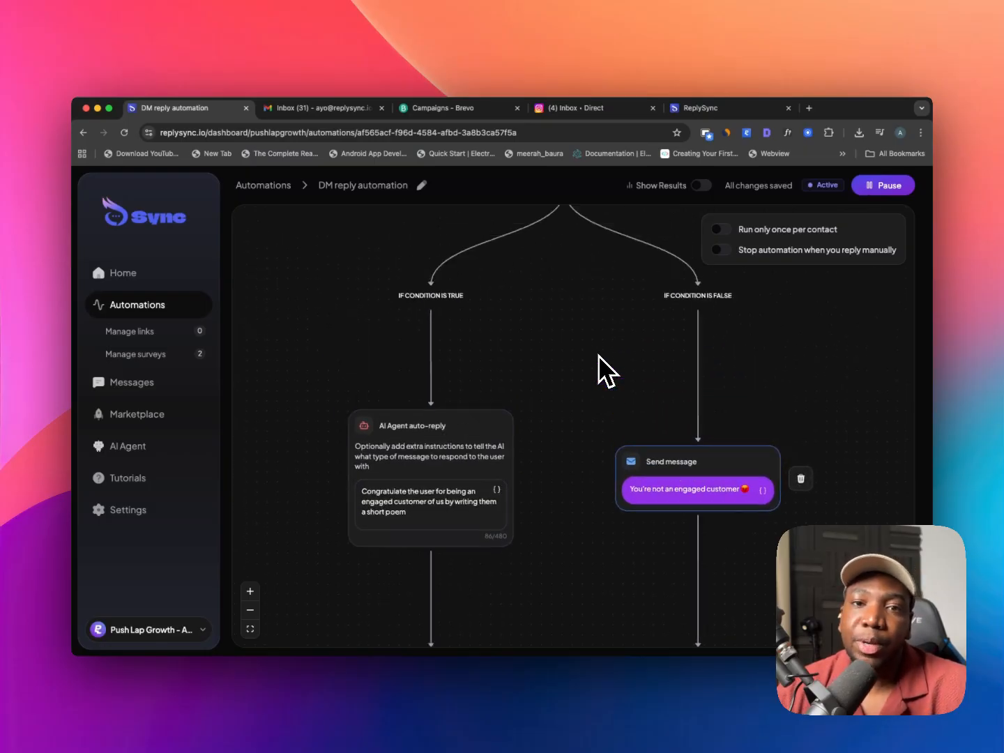